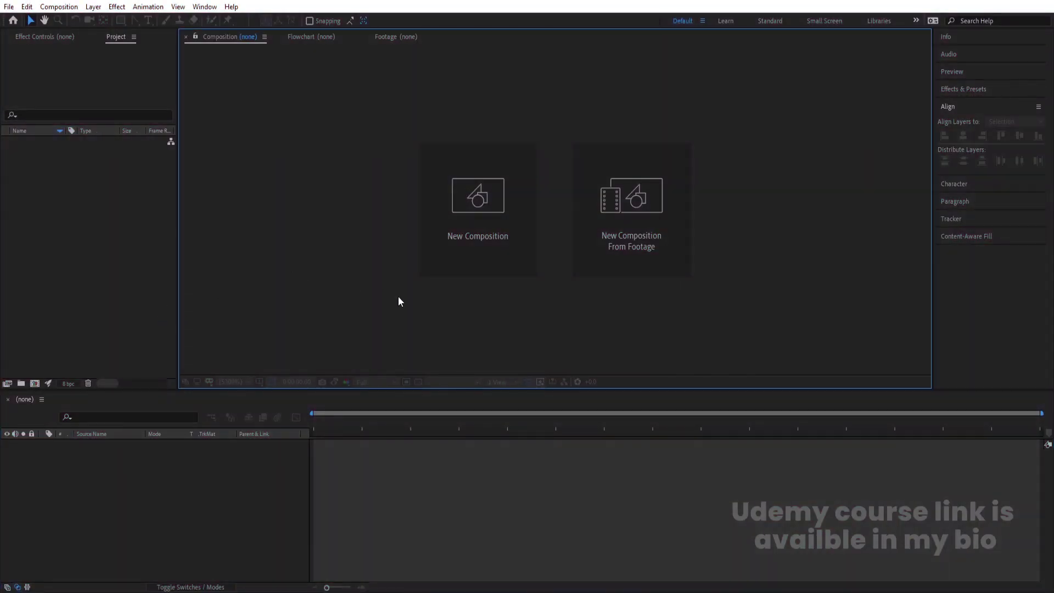
# Step: Create a 1920 × 1080 composition named Main Animation with a duration of 0:00:10:00
pyautogui.click(466, 227)
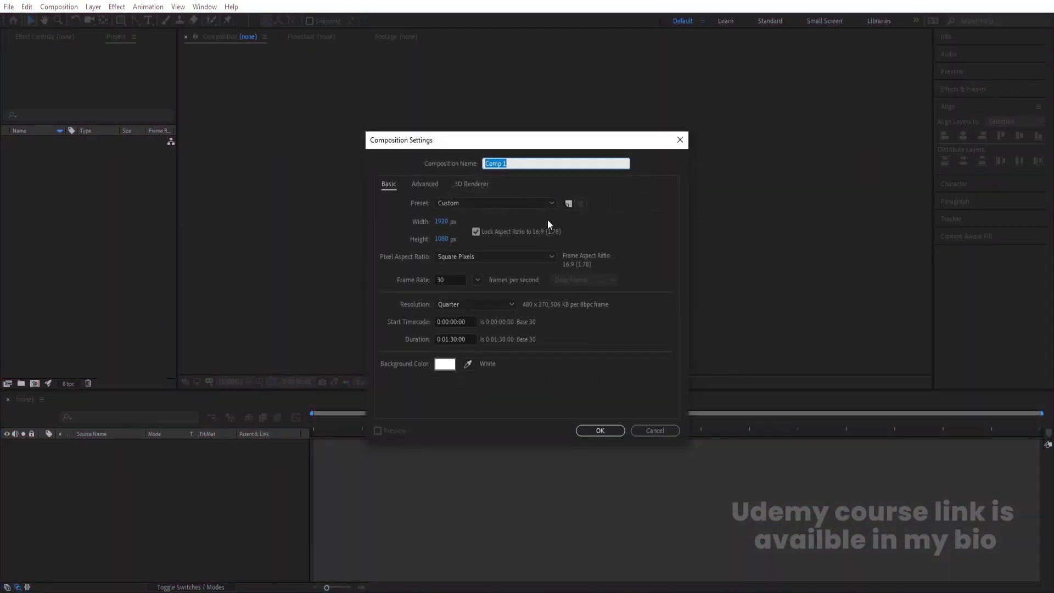
pyautogui.write('Main Animation')
pyautogui.click(450, 339)
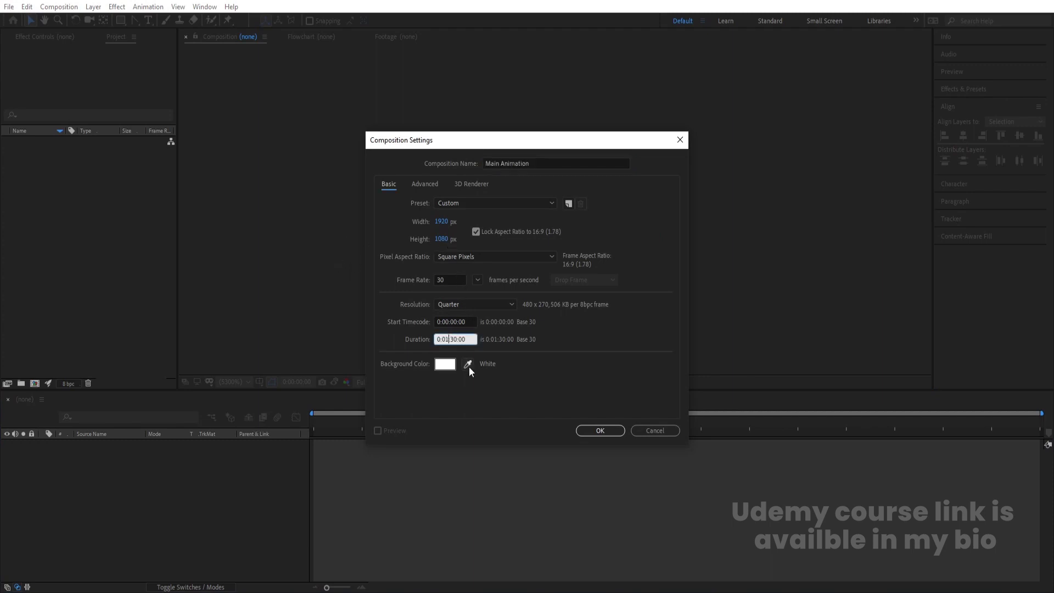
pyautogui.press('BackSpace')
pyautogui.write('0:10:00')
pyautogui.click(511, 352)
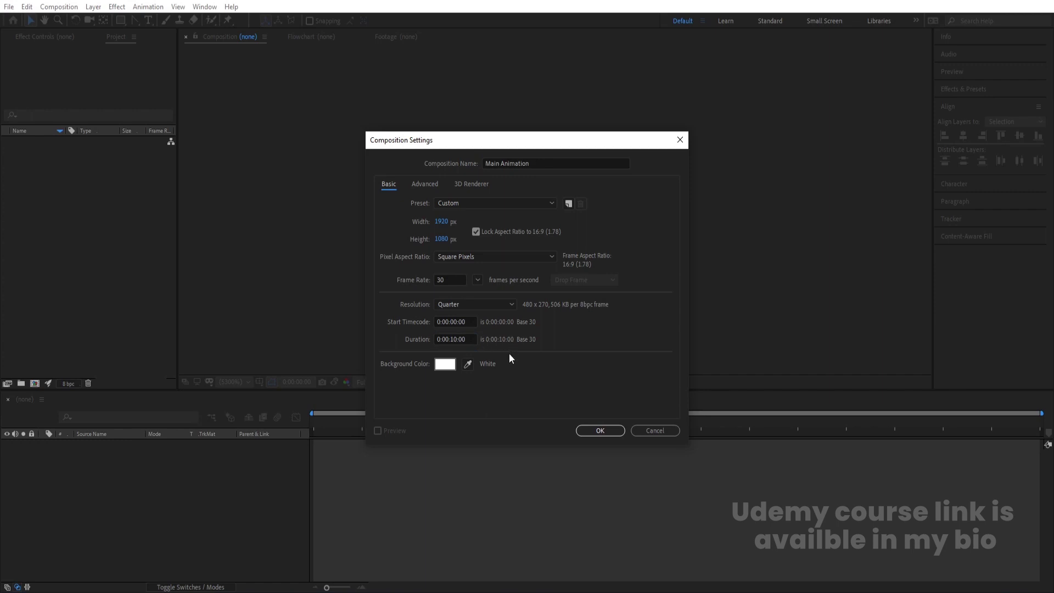
pyautogui.click(588, 430)
# Step: Show the title/action safe guides and draw a 545454 grey rectangle about 2257 px wide from the frame's vertical middle past its lower edge
pyautogui.click(260, 383)
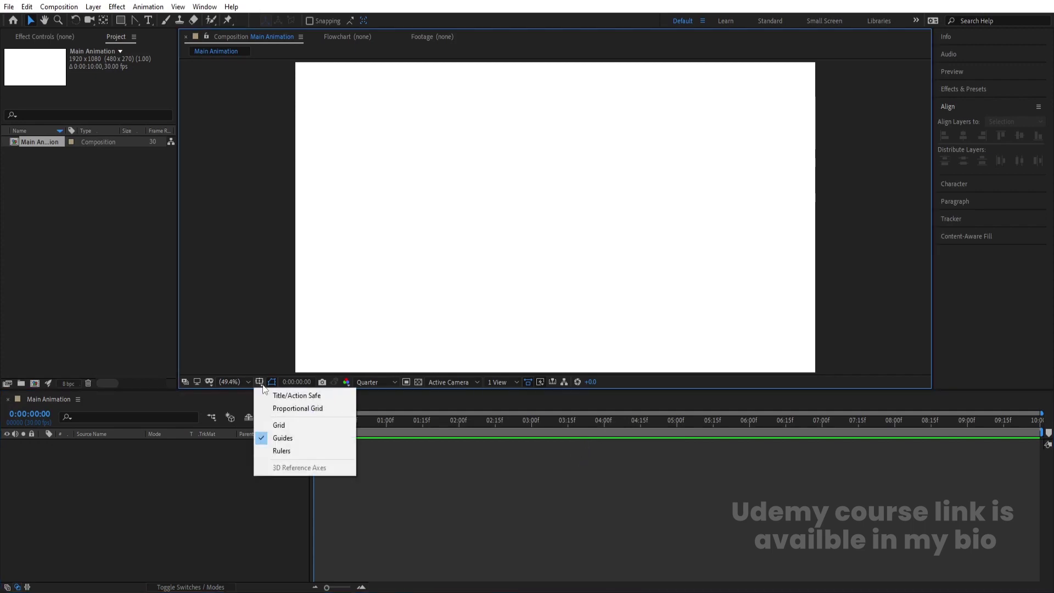
pyautogui.click(276, 396)
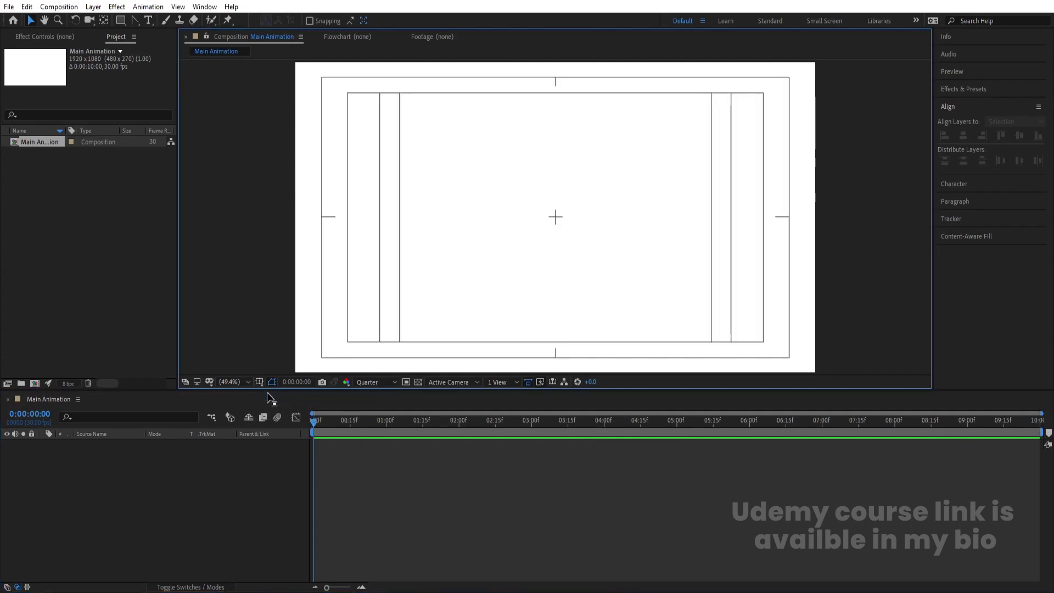
pyautogui.click(121, 21)
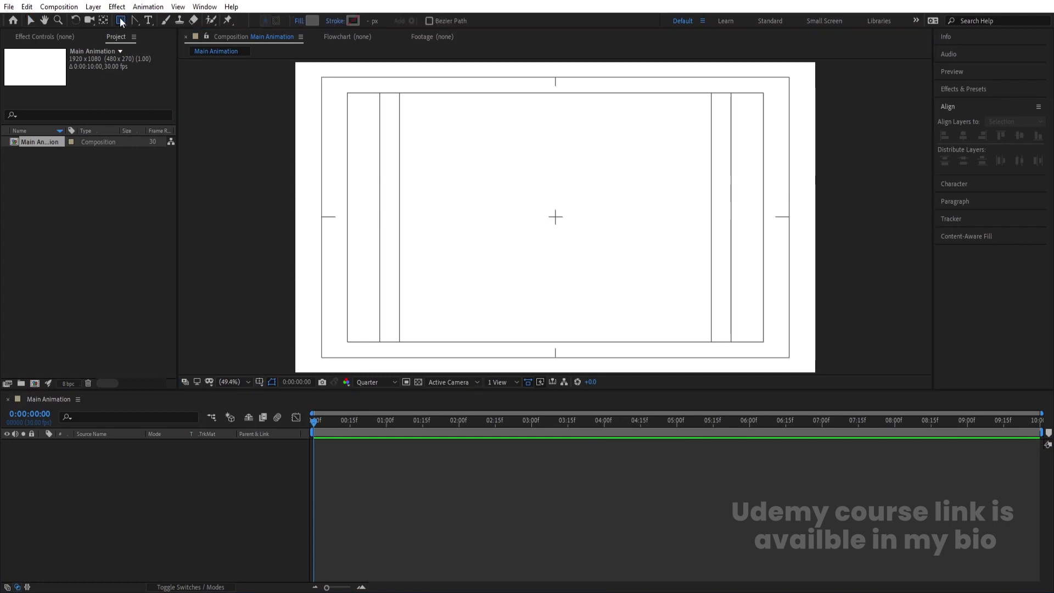
pyautogui.click(311, 21)
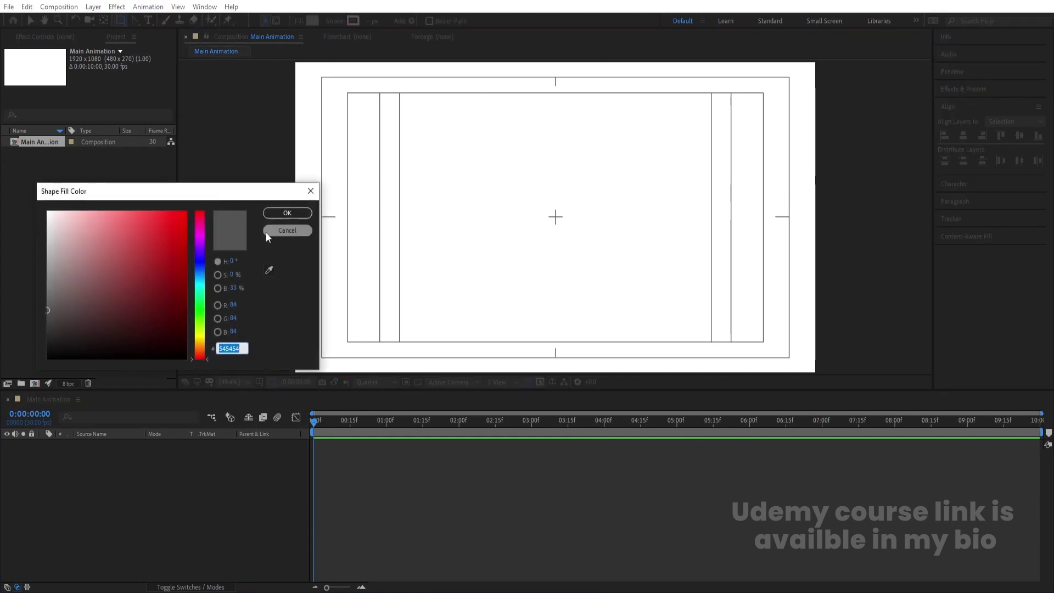
pyautogui.click(286, 213)
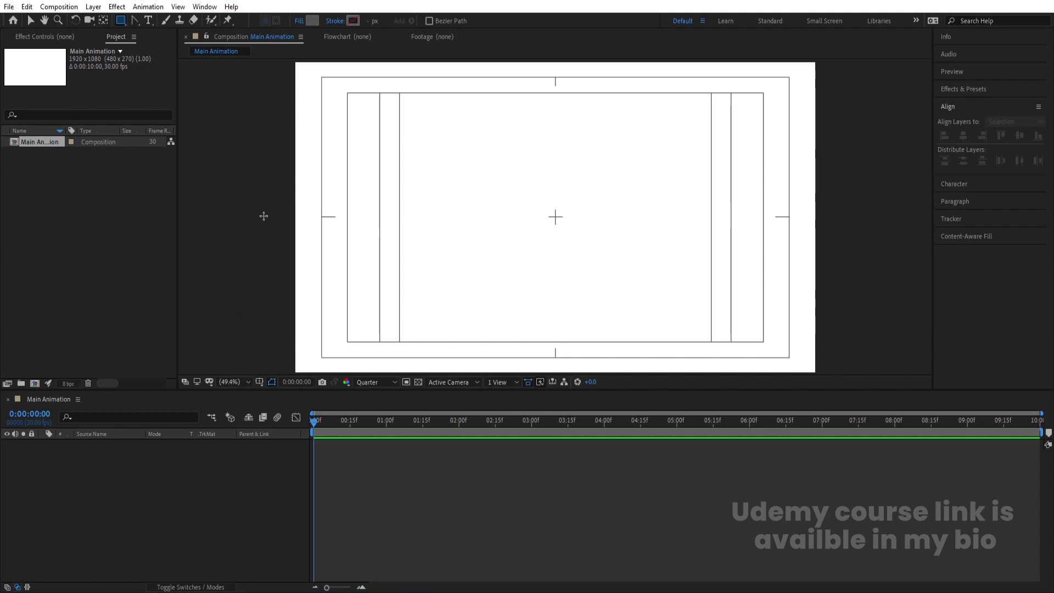
pyautogui.moveTo(251, 217); pyautogui.dragTo(862, 427)
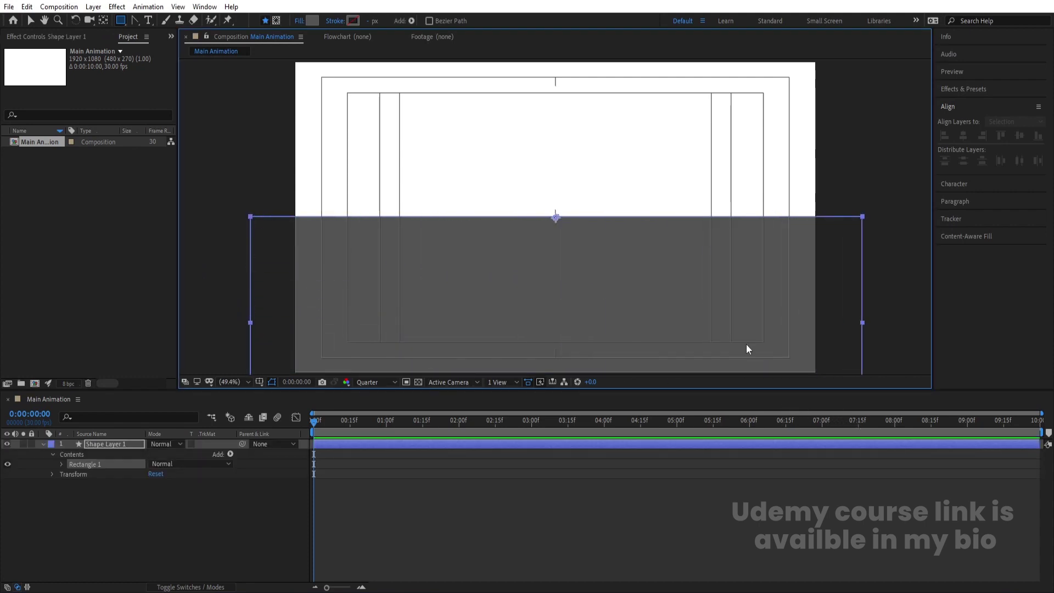
pyautogui.press(',')
pyautogui.press(',')
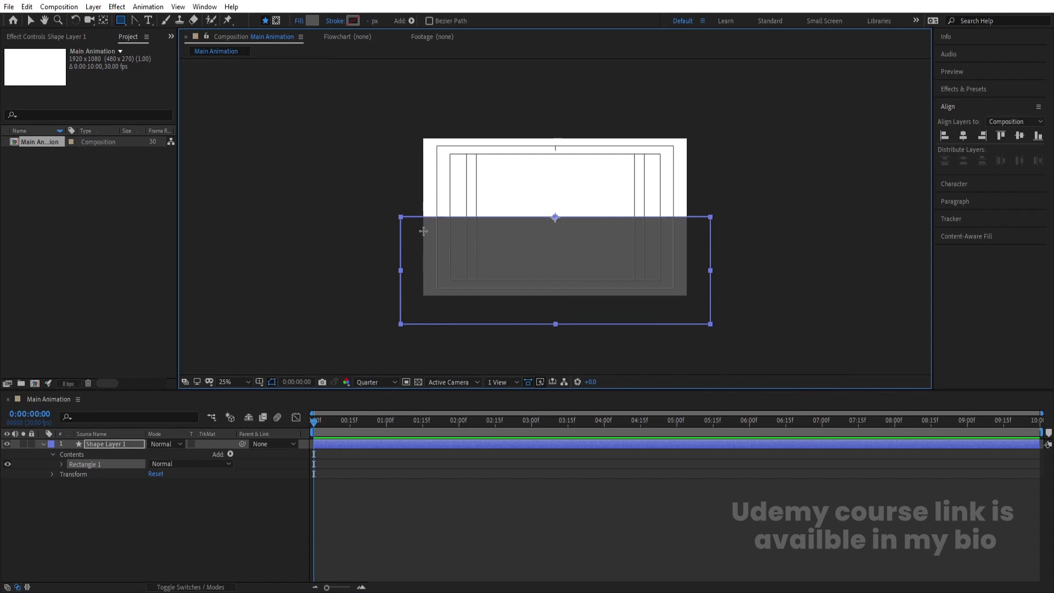
pyautogui.click(238, 381)
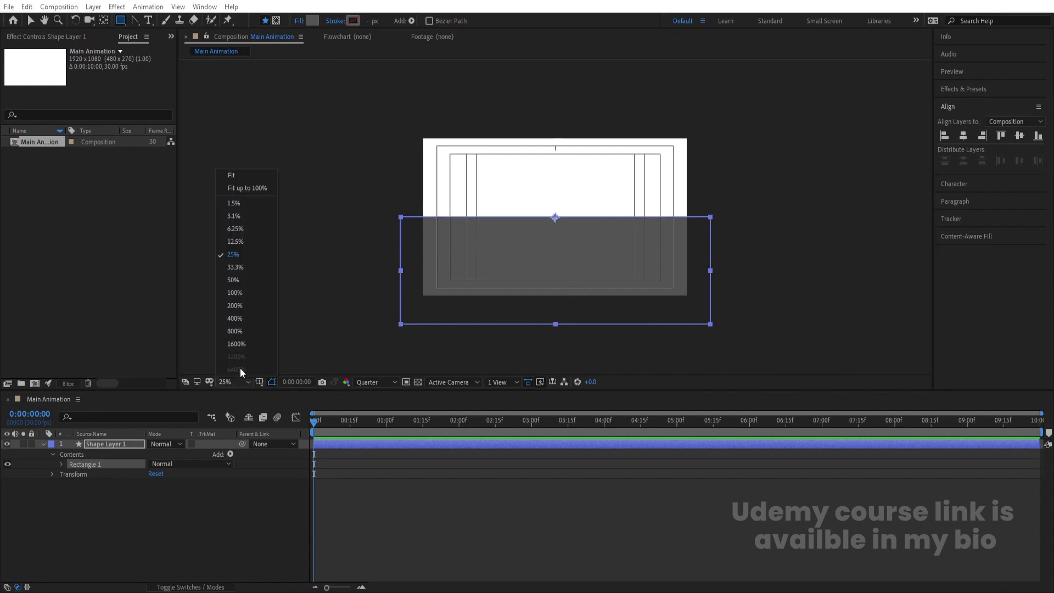
pyautogui.click(238, 176)
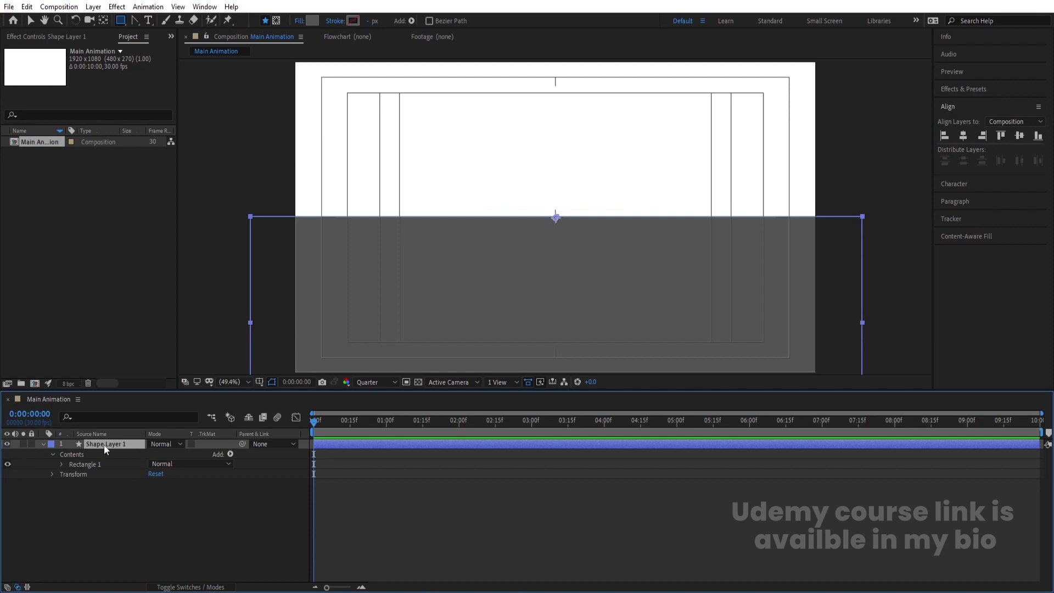
# Step: Center the rectangle layer's anchor point and move the rectangle slightly lower so its upper edge sits below the frame's middle
pyautogui.hotkey('ctrl', 'alt', 'Home')
pyautogui.press('v')
pyautogui.moveTo(567, 251); pyautogui.dragTo(565, 285)
pyautogui.click(97, 444)
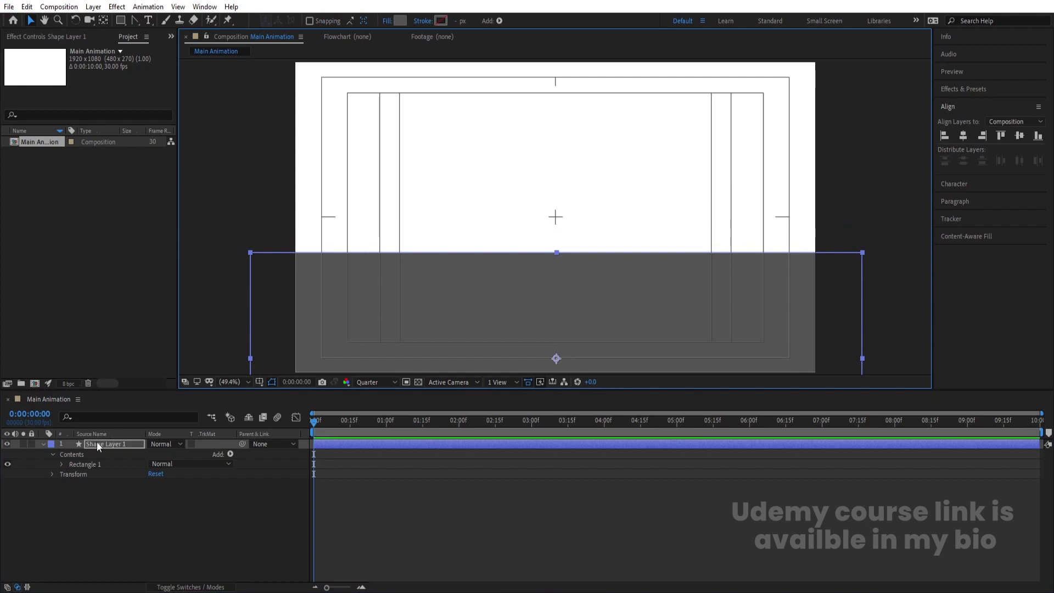
pyautogui.click(43, 444)
pyautogui.click(51, 456)
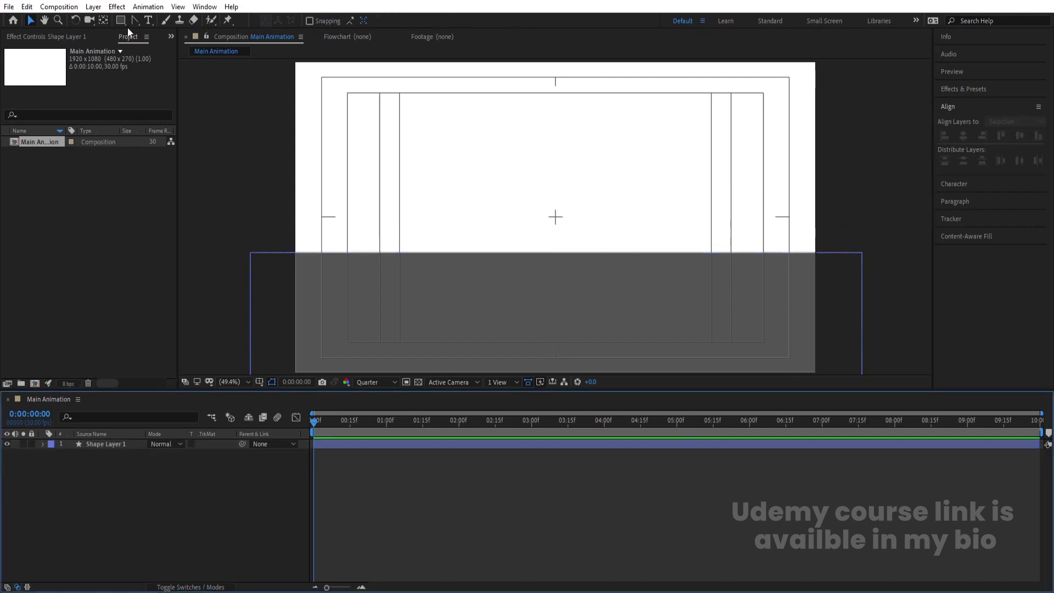
# Step: Draw a grey circle on a new shape layer with a centered anchor point and align it horizontally and vertically to the composition's center
pyautogui.moveTo(123, 21); pyautogui.dragTo(158, 43)
pyautogui.moveTo(516, 133); pyautogui.dragTo(589, 211)
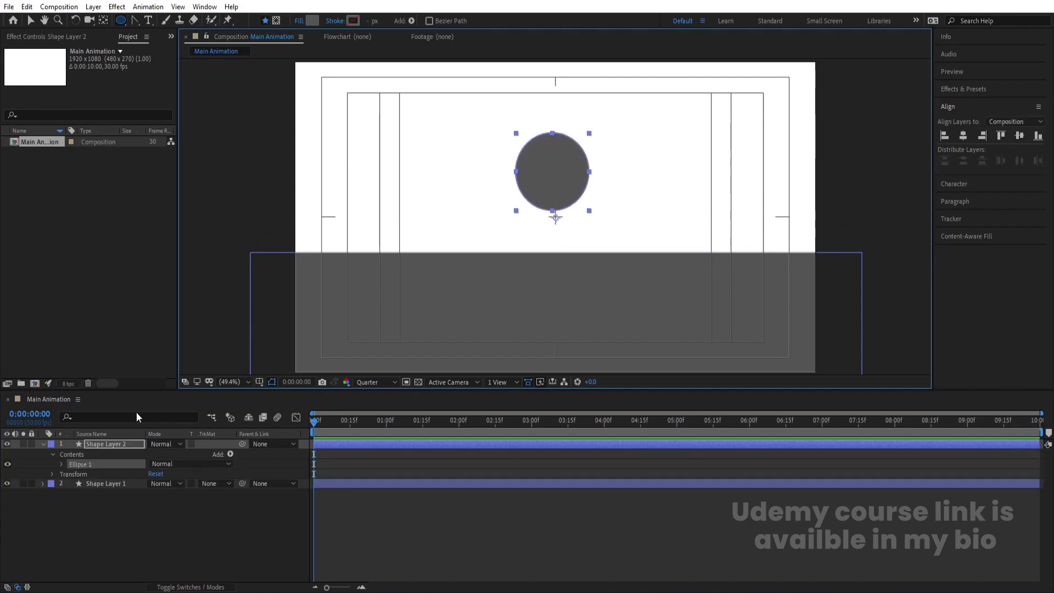
pyautogui.click(97, 443)
pyautogui.hotkey('ctrl', 'alt', 'Home')
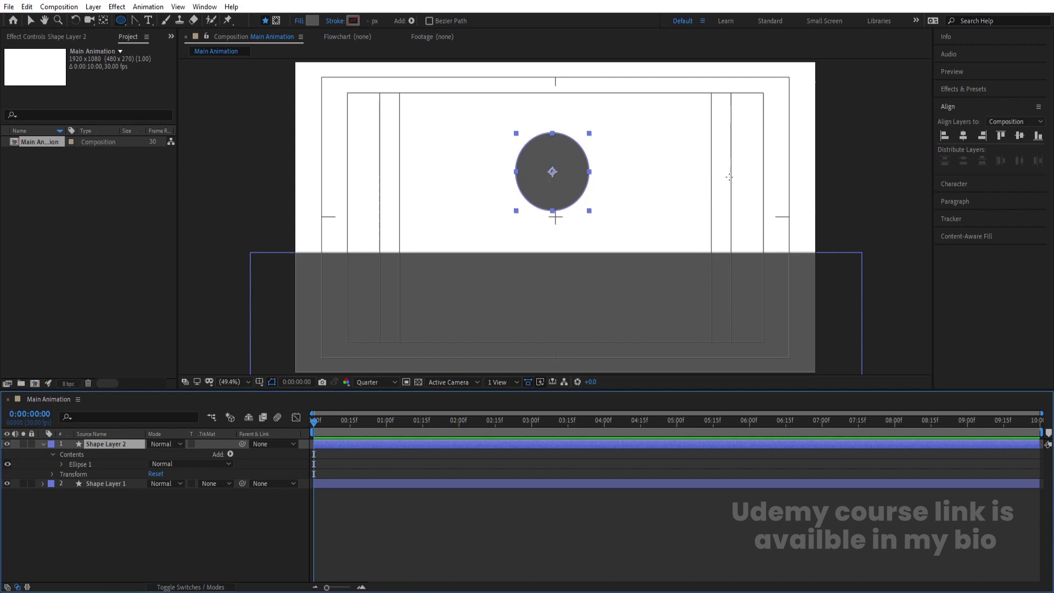
pyautogui.click(965, 135)
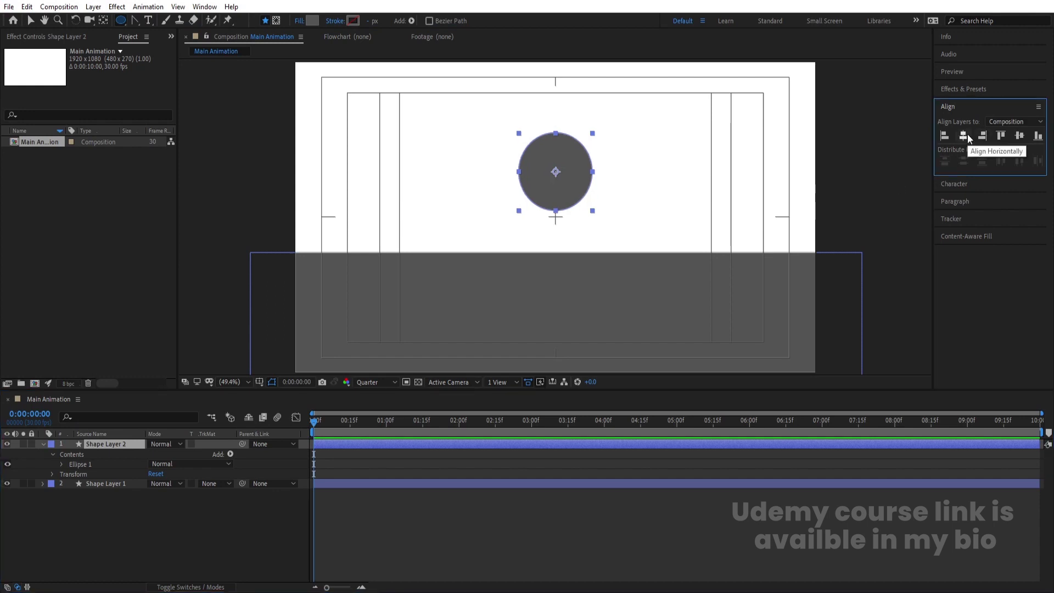
pyautogui.click(1024, 139)
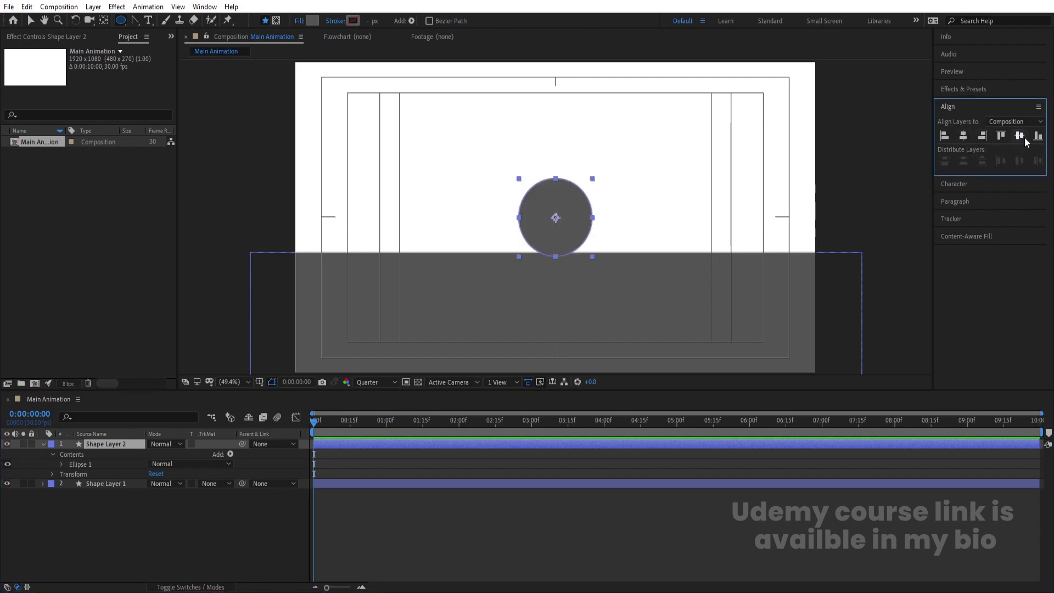
# Step: Hide the circle's shape layer and rename it as ball
pyautogui.click(7, 444)
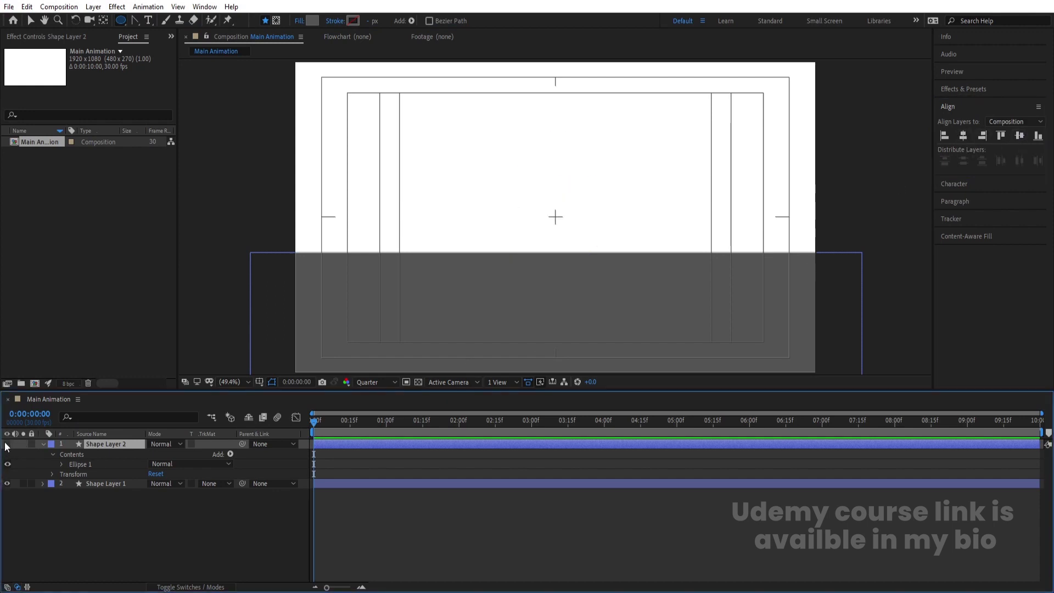
pyautogui.click(43, 445)
pyautogui.press('Return')
pyautogui.write('b')
pyautogui.press('Return')
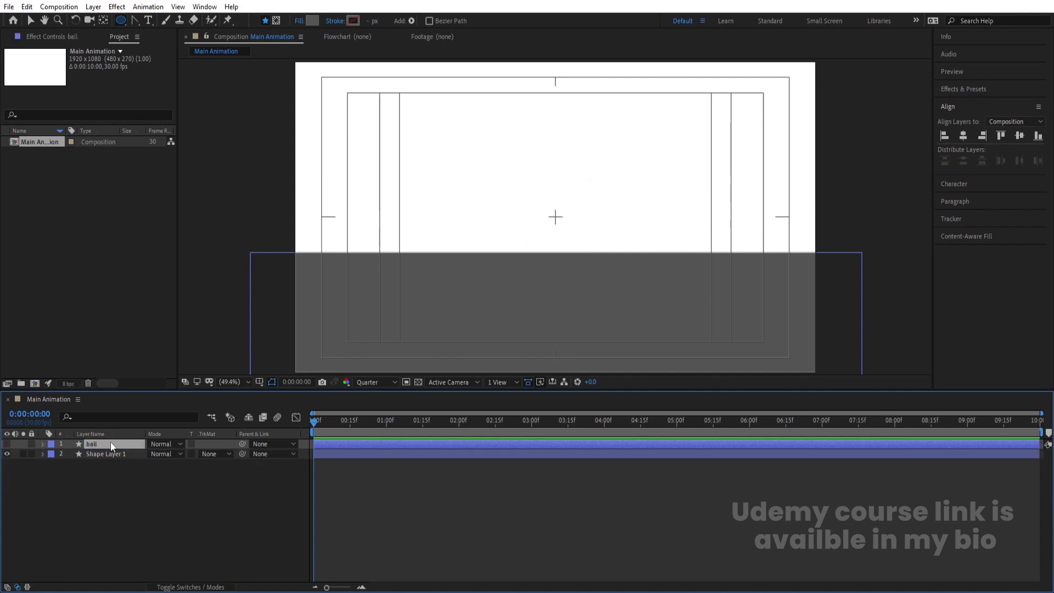
# Step: Rename the rectangle's shape layer as base
pyautogui.click(97, 452)
pyautogui.press('Return')
pyautogui.write('base')
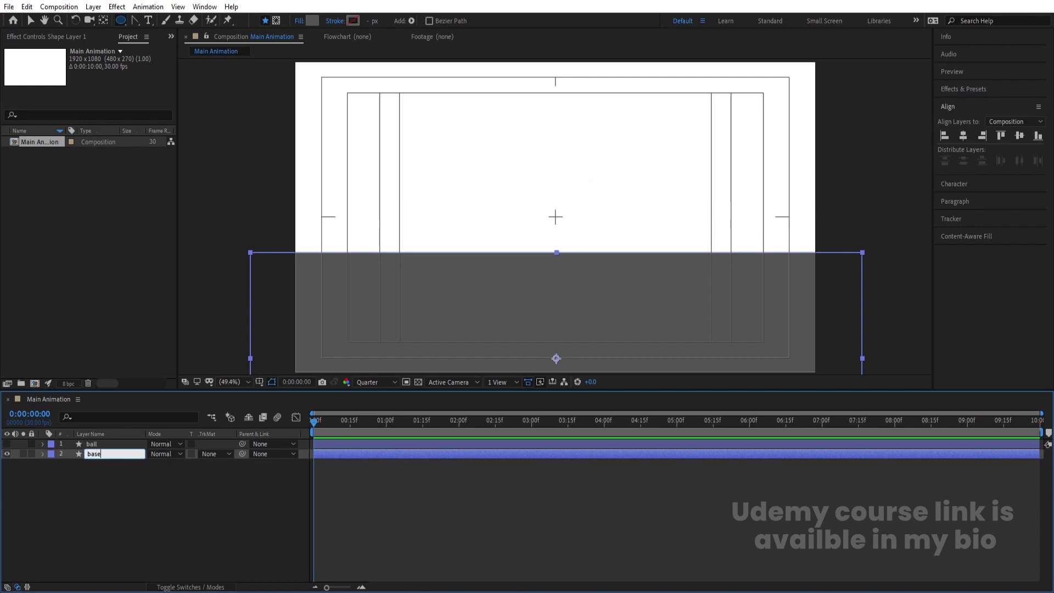
pyautogui.press('Return')
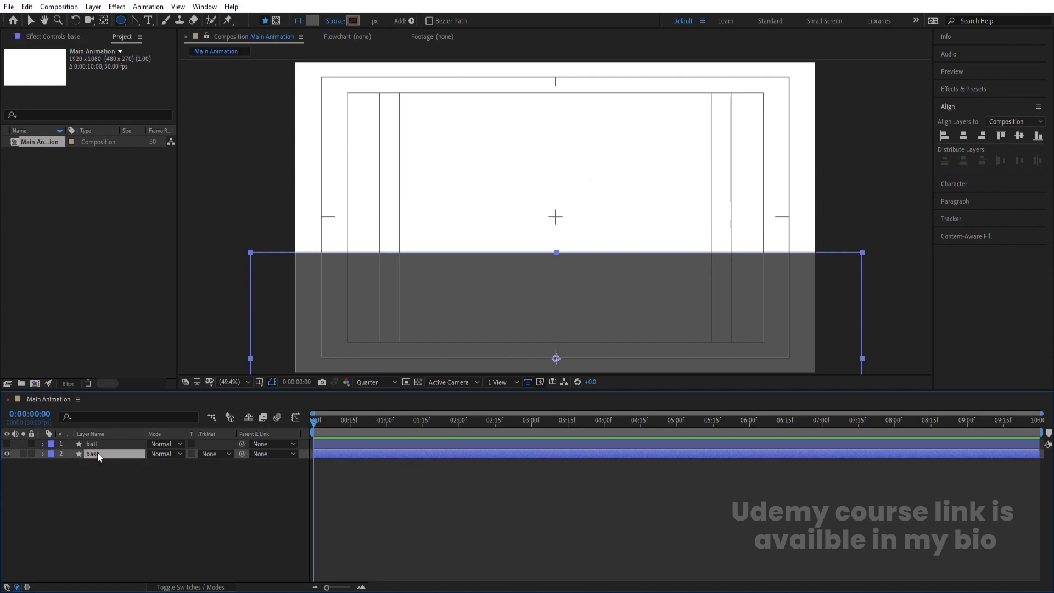
# Step: Convert the base layer's rectangle path to a Bezier path and reveal its Path property
pyautogui.click(43, 454)
pyautogui.click(62, 475)
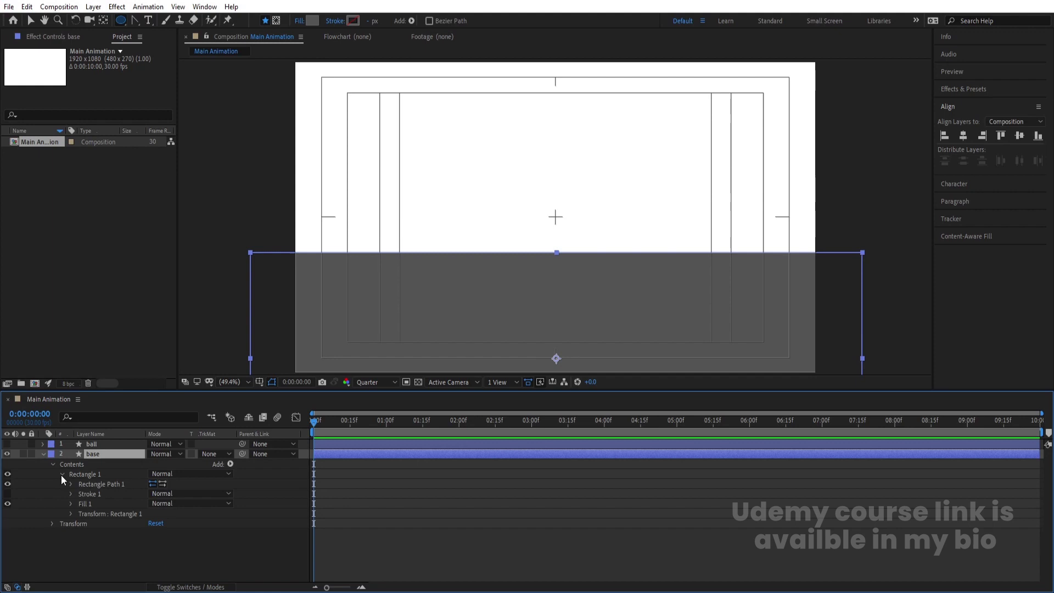
pyautogui.click(79, 483)
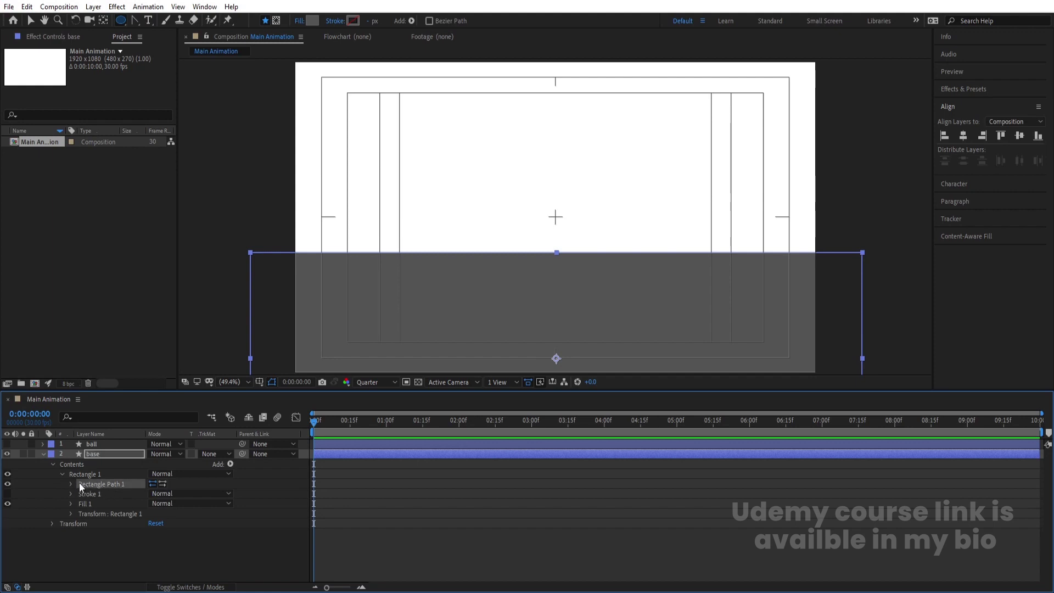
pyautogui.click(71, 484)
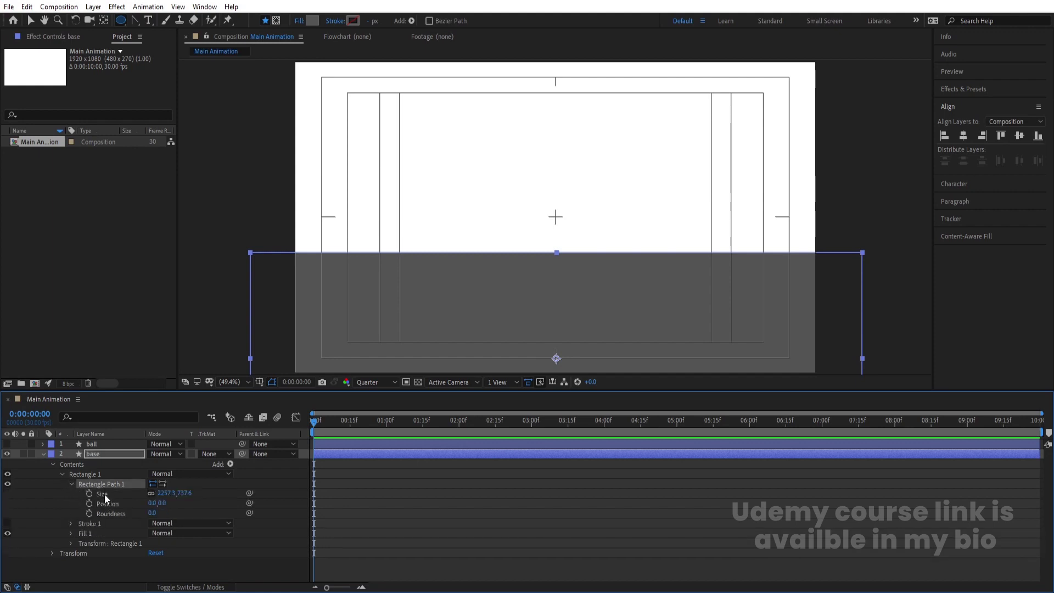
pyautogui.click(102, 494)
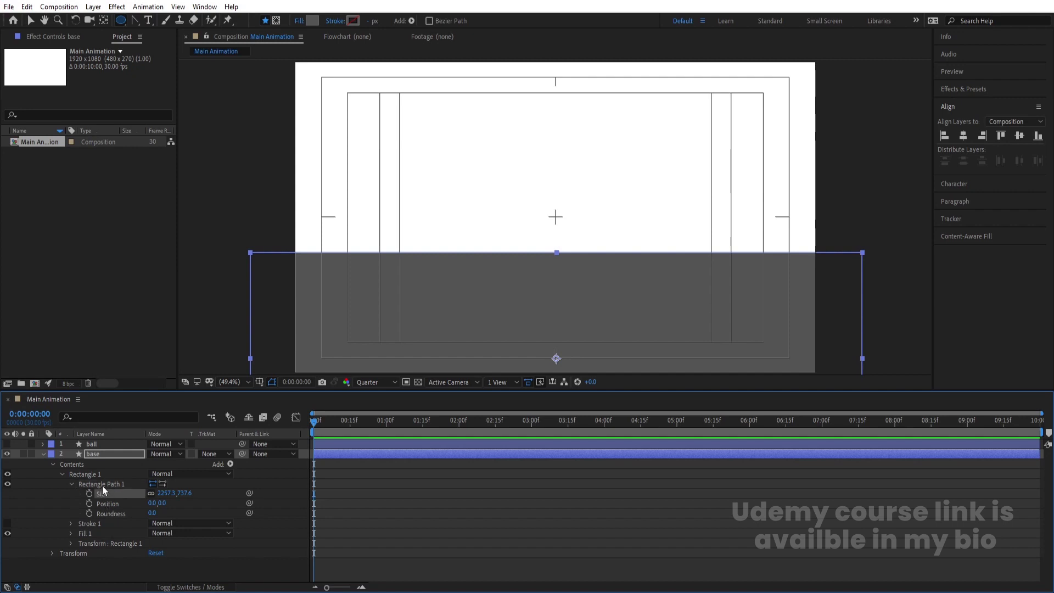
pyautogui.click(96, 483)
pyautogui.rightClick(96, 483)
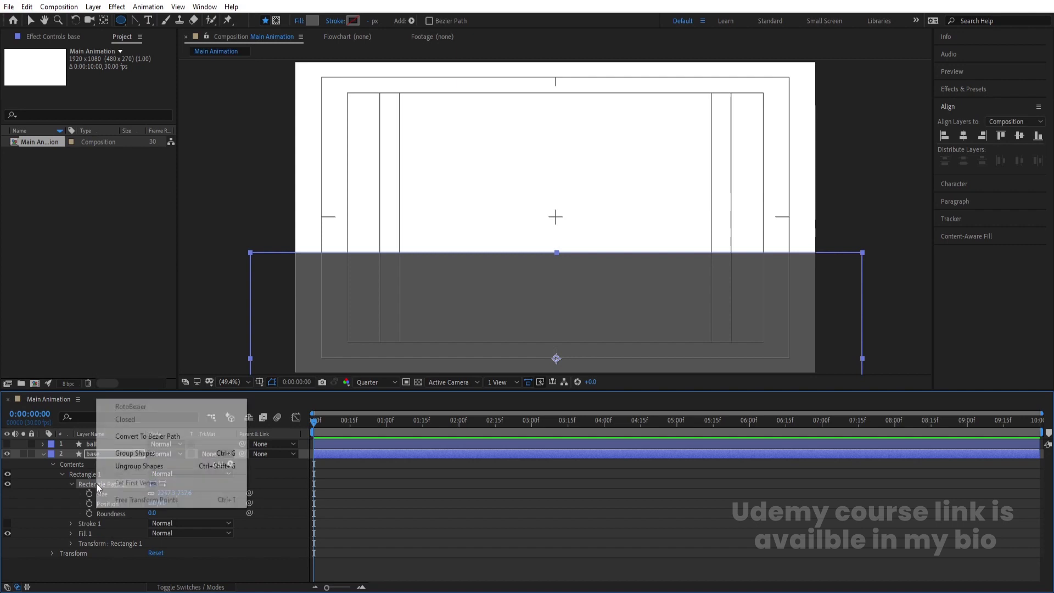
pyautogui.click(126, 437)
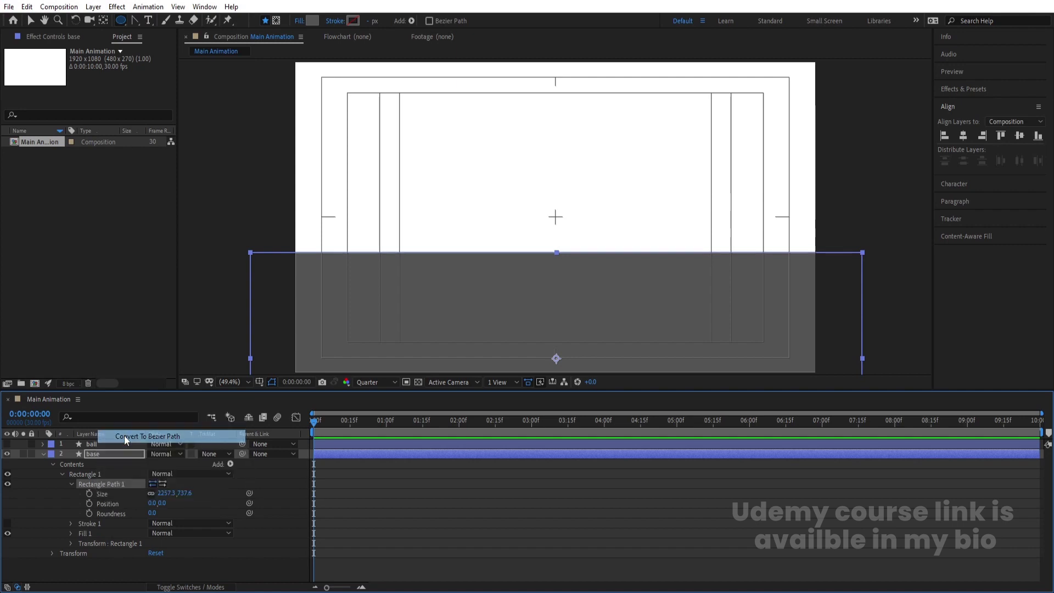
pyautogui.click(71, 485)
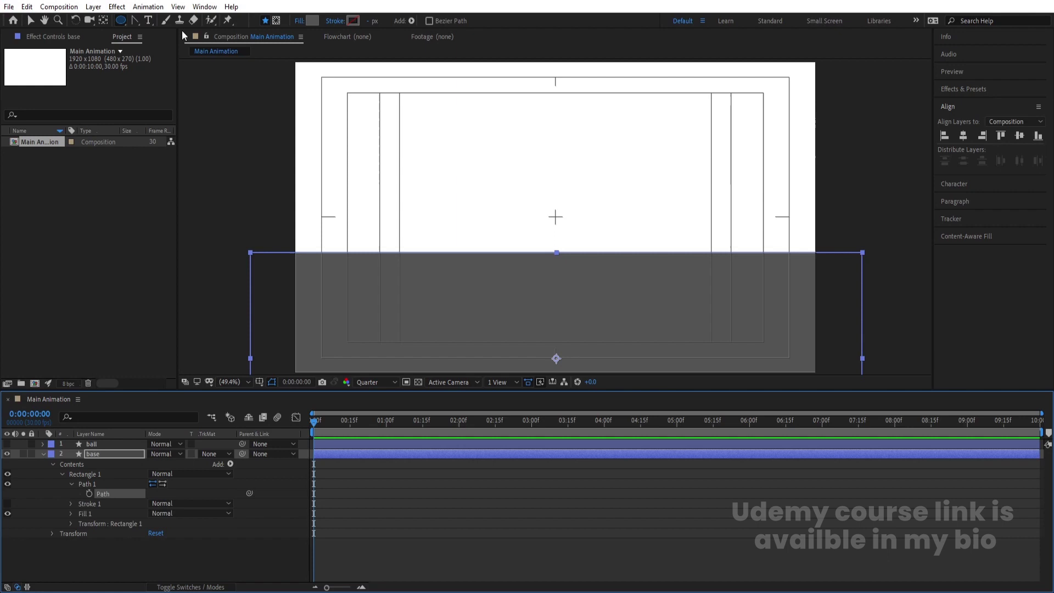
# Step: Add a point with the Pen tool on the base path's upper edge, aligned with the frame's horizontal center
pyautogui.click(134, 21)
pyautogui.click(165, 22)
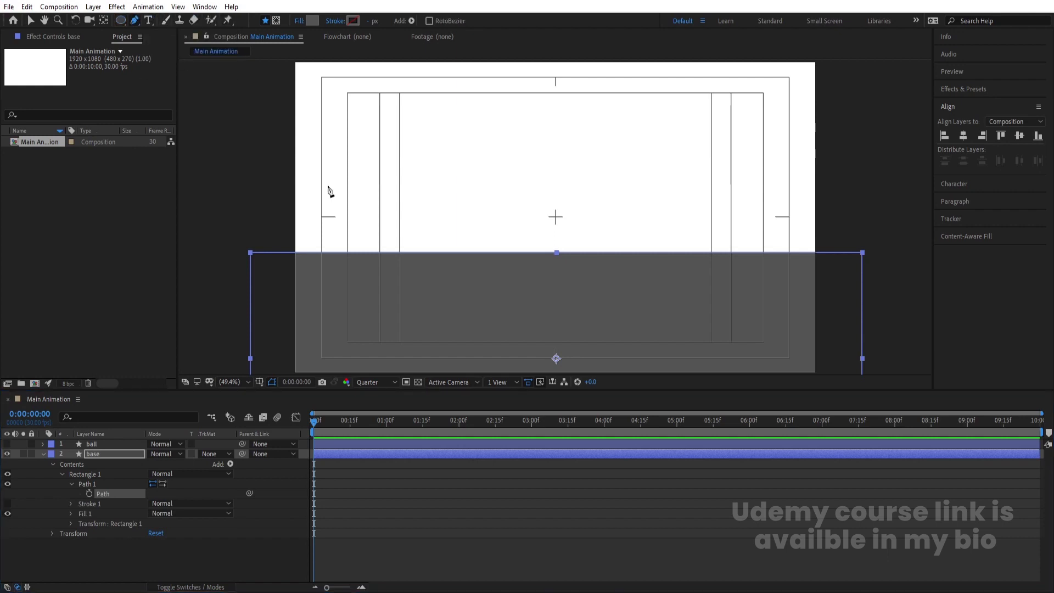
pyautogui.click(558, 253)
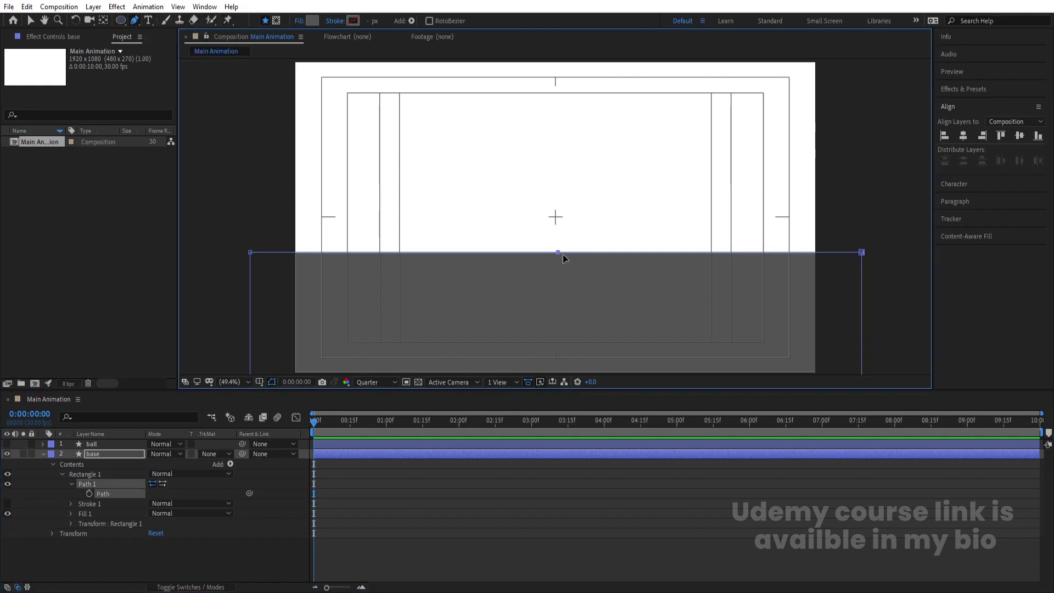
pyautogui.moveTo(558, 257)
pyautogui.mouseDown()
pyautogui.moveTo(536, 290)
pyautogui.moveTo(534, 197)
pyautogui.moveTo(555, 256)
pyautogui.mouseUp()
pyautogui.hotkey('ctrl', 'z')
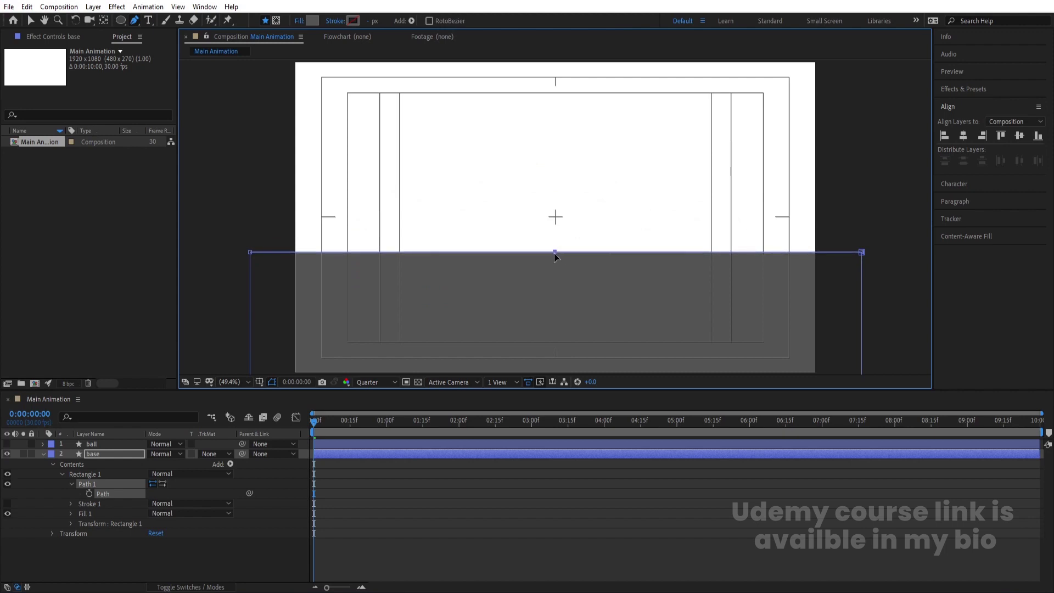
pyautogui.click(365, 476)
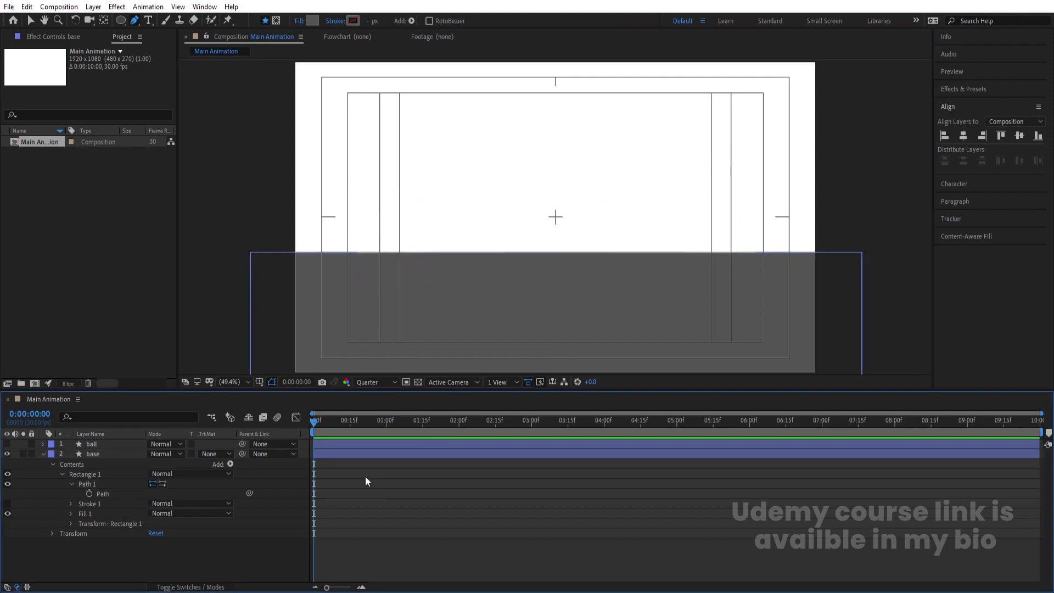
# Step: Show the ball layer again and move the ball up slightly so it rests on the base's upper edge
pyautogui.click(7, 444)
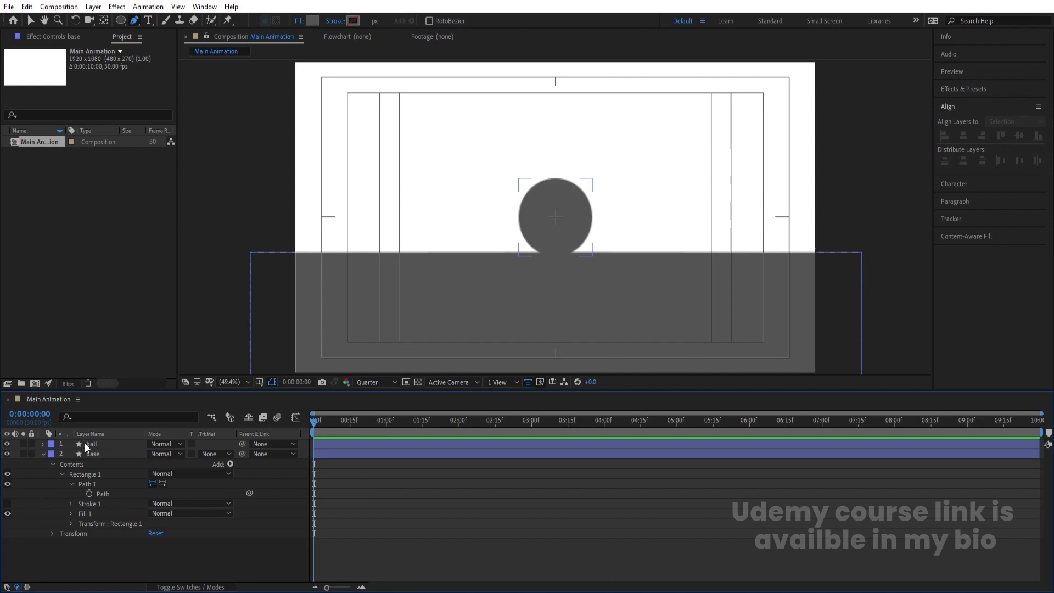
pyautogui.click(99, 443)
pyautogui.press('v')
pyautogui.moveTo(564, 230); pyautogui.dragTo(561, 222)
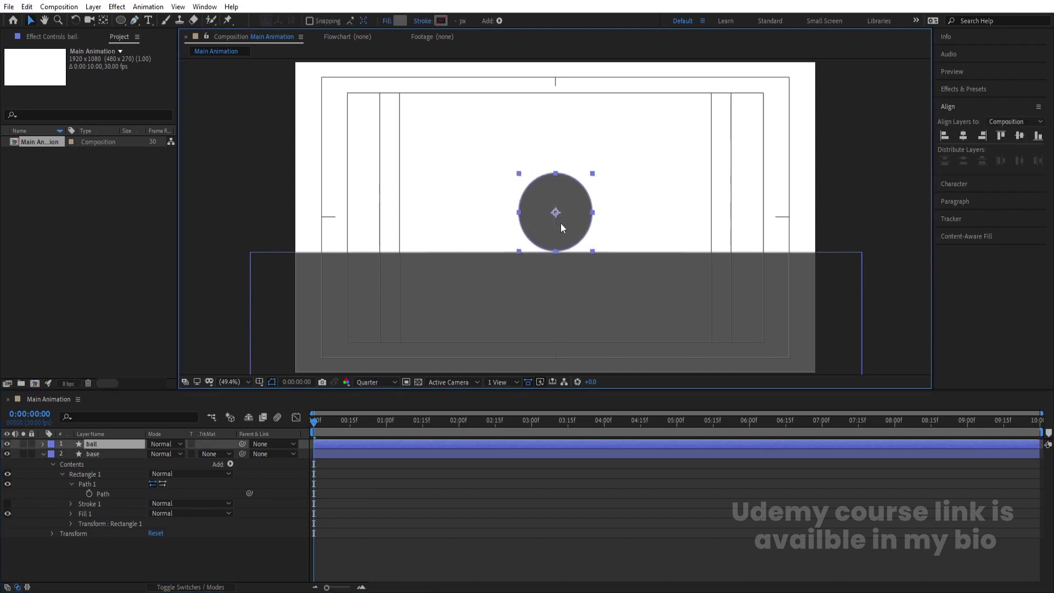
# Step: Reveal the ball layer's Position property and separate its dimensions into X and Y Position
pyautogui.click(84, 446)
pyautogui.press('p')
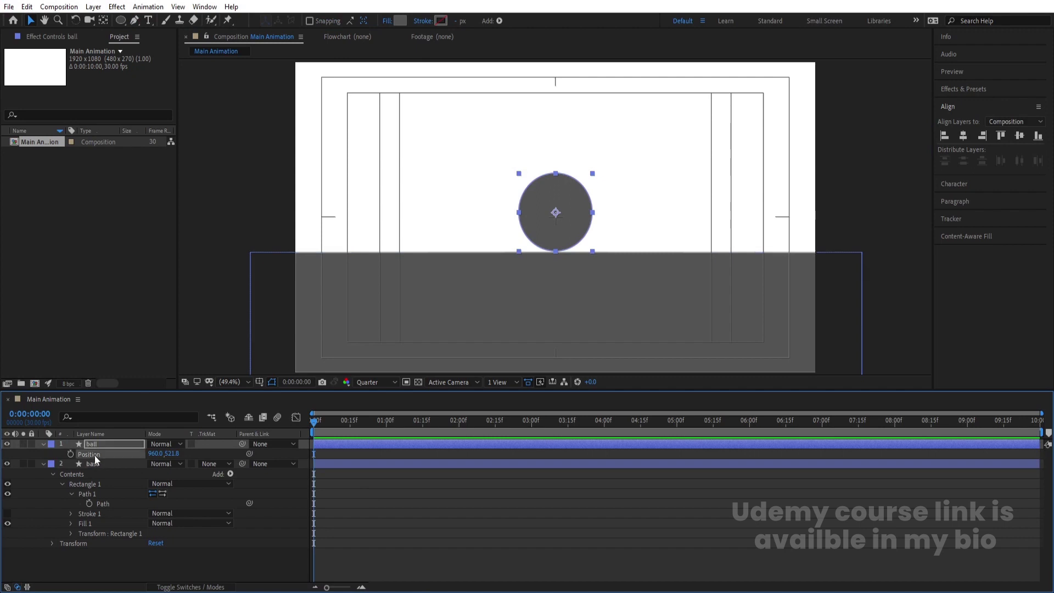
pyautogui.rightClick(94, 455)
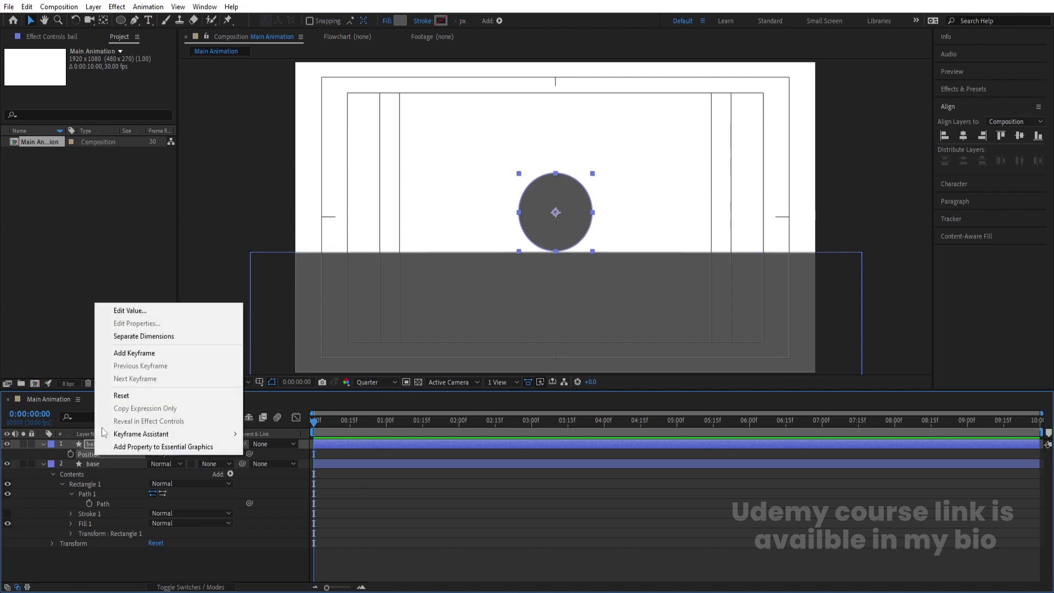
pyautogui.click(144, 336)
pyautogui.click(177, 461)
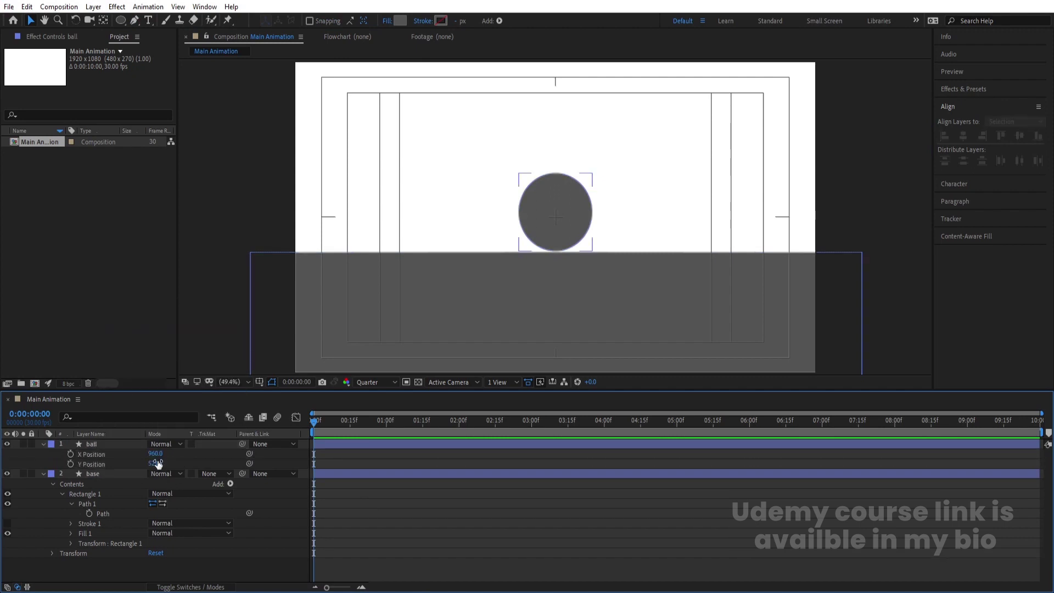
# Step: Keyframe the ball's Y Position at frames 0 and 20, moving the ball above the visible frame at frame 0
pyautogui.click(70, 464)
pyautogui.press('=')
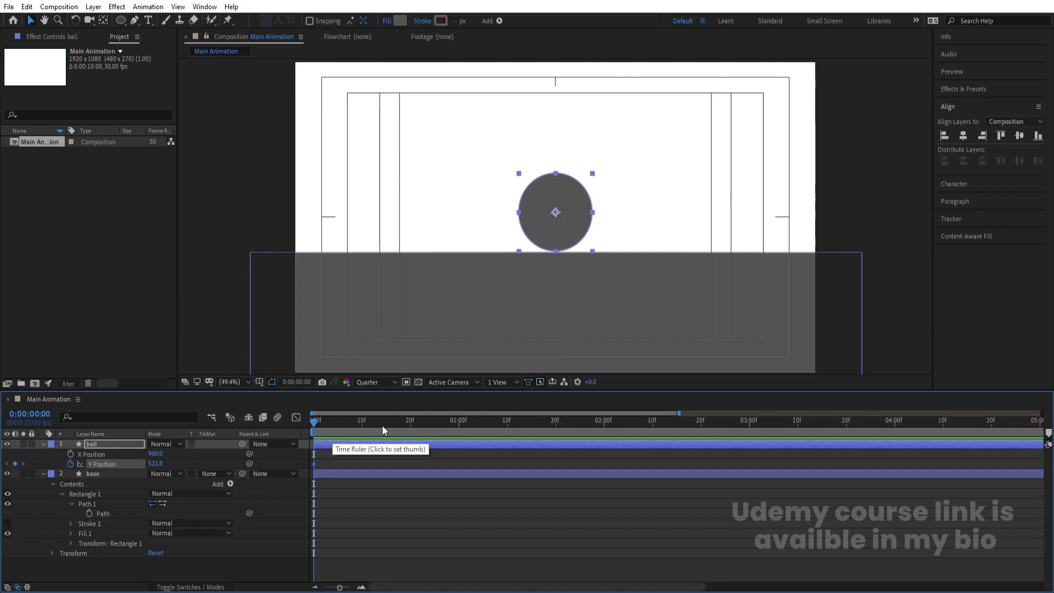
pyautogui.click(411, 419)
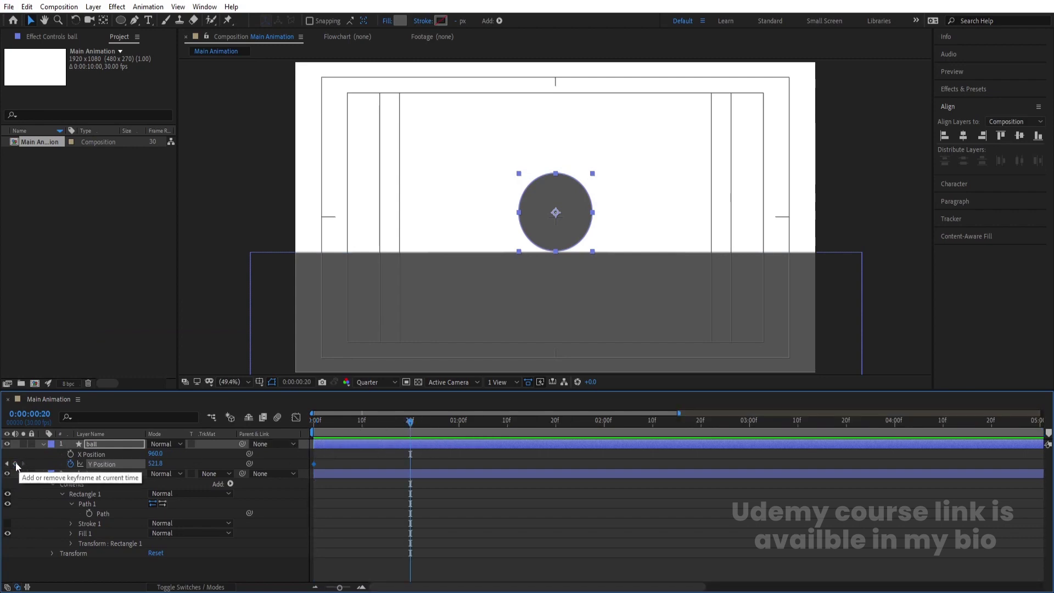
pyautogui.click(315, 420)
pyautogui.moveTo(583, 190); pyautogui.dragTo(582, 33)
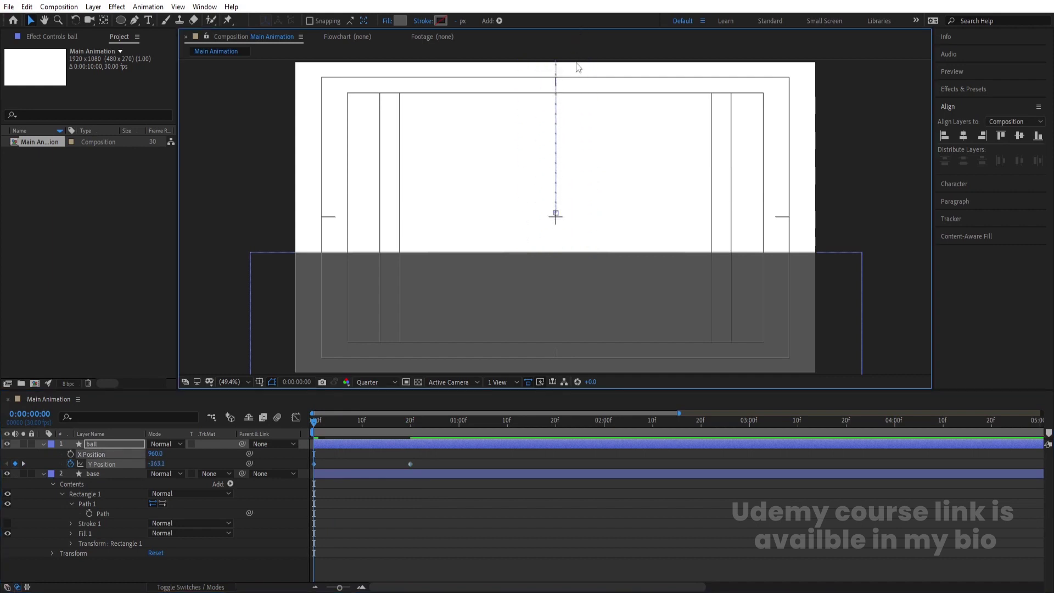
# Step: Lower the ball slightly at the frame 20 keyframe so it touches the base's upper edge
pyautogui.press('k')
pyautogui.scroll(4, 564, 247)
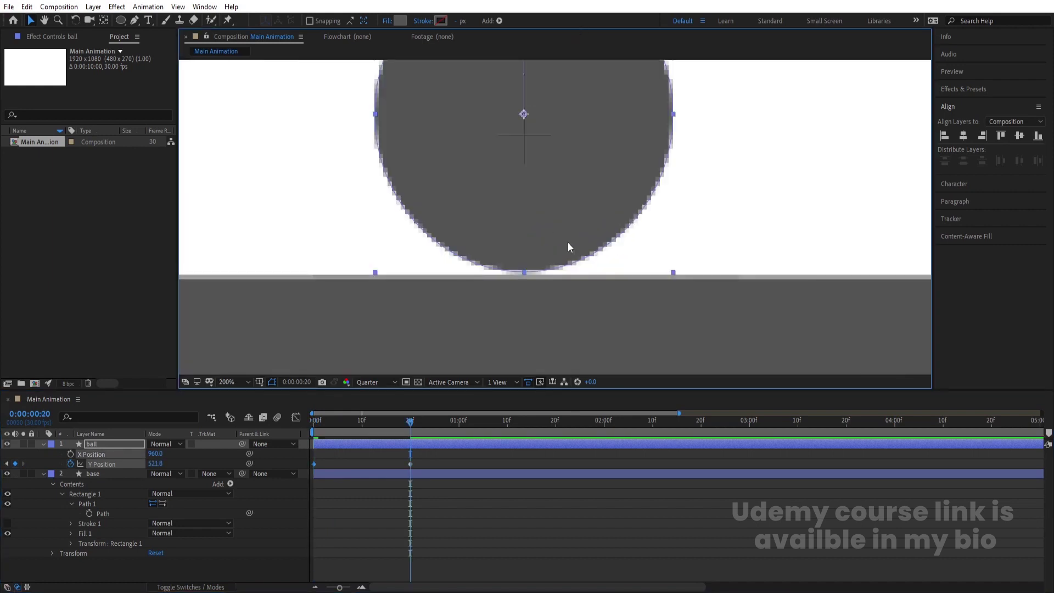
pyautogui.moveTo(541, 240); pyautogui.dragTo(542, 247)
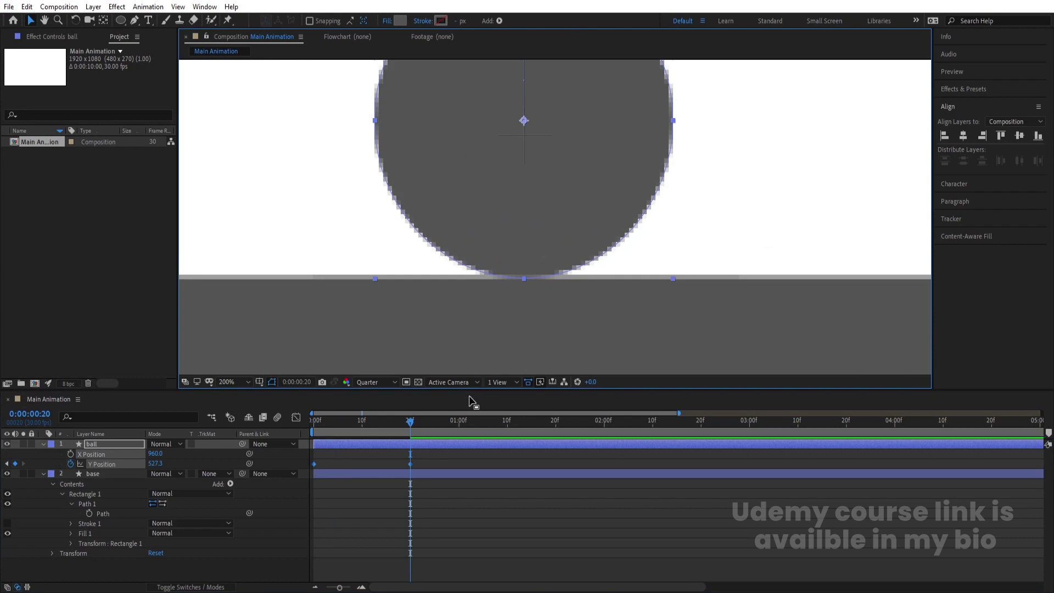
# Step: Add a resting Y Position keyframe for the ball at 1:00 and raise the ball slightly at frame 25 for a small bounce
pyautogui.moveTo(427, 419); pyautogui.dragTo(459, 420)
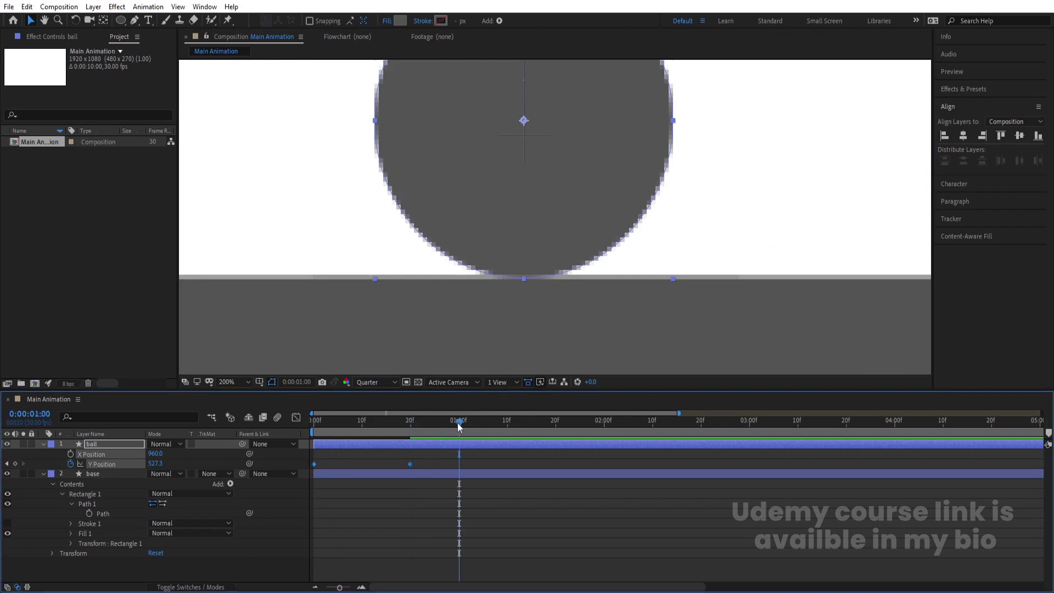
pyautogui.click(446, 449)
pyautogui.click(15, 463)
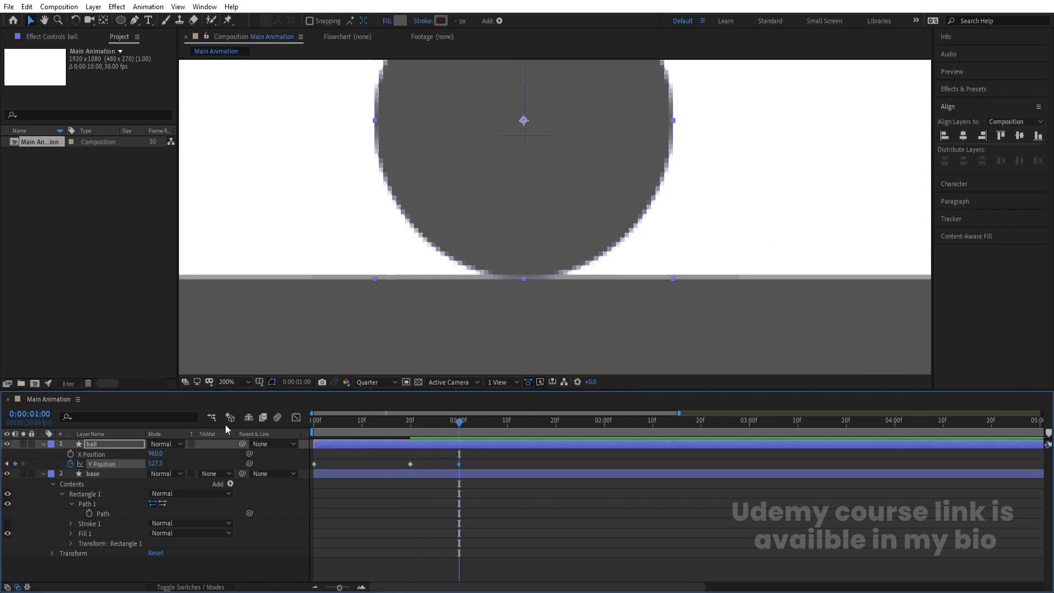
pyautogui.click(434, 424)
pyautogui.moveTo(150, 464); pyautogui.dragTo(130, 466)
# Step: Preview the ball's drop and bounce from the start with the whole composition in view
pyautogui.press('Home')
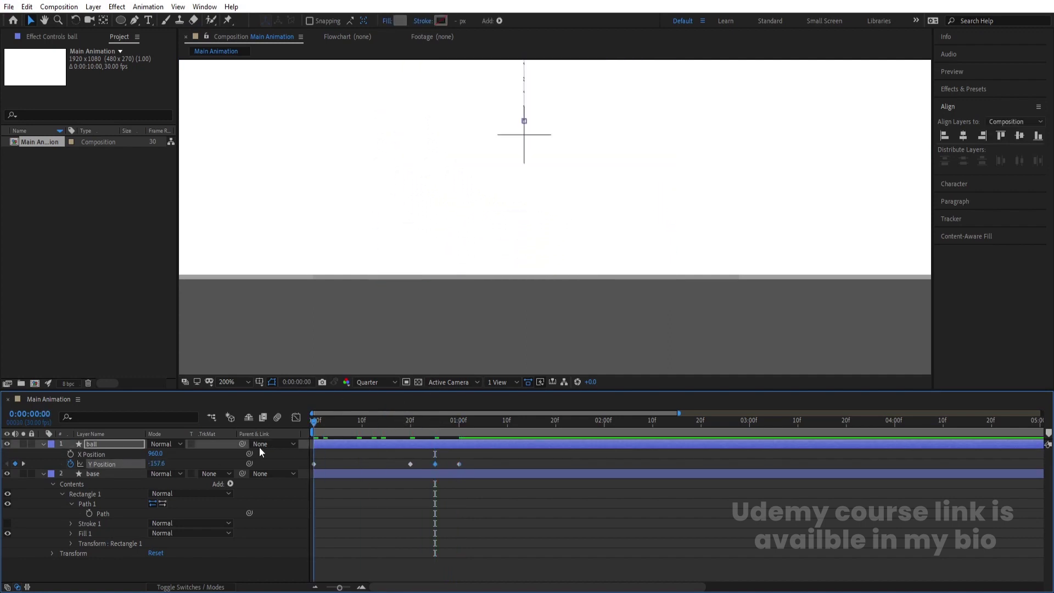
pyautogui.click(223, 383)
pyautogui.click(259, 175)
pyautogui.press('space')
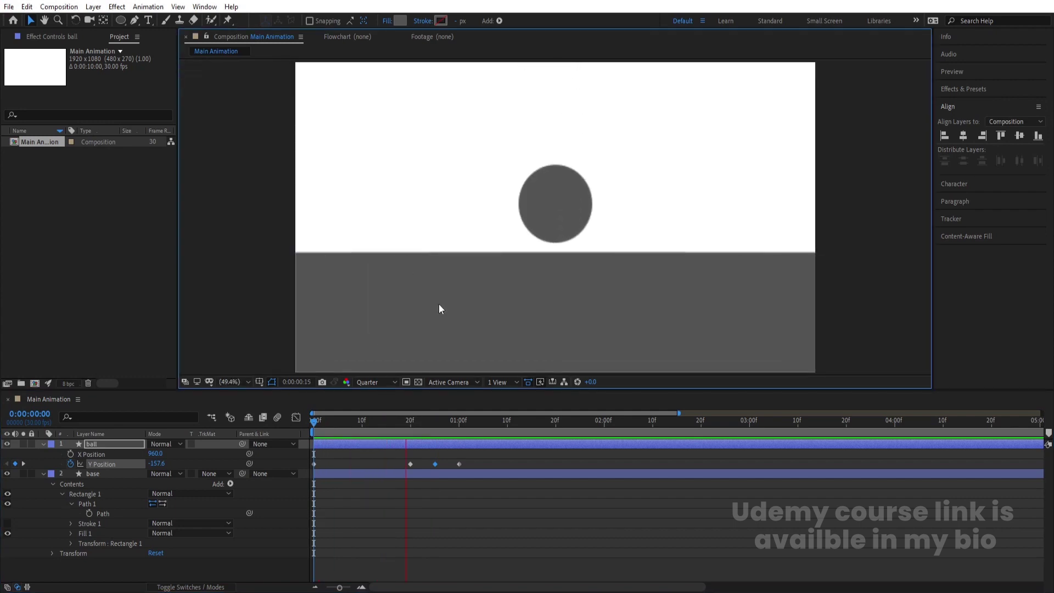
pyautogui.press('space')
# Step: Apply Easy Ease to all of the ball's Y Position keyframes and display their speed graph
pyautogui.moveTo(482, 454); pyautogui.dragTo(216, 463)
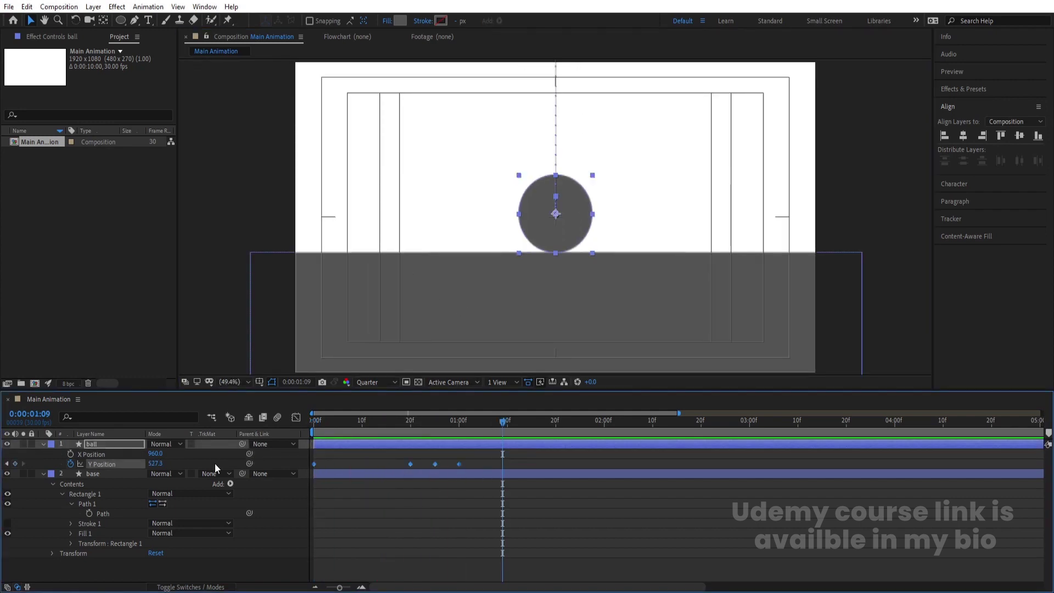
pyautogui.press('F9')
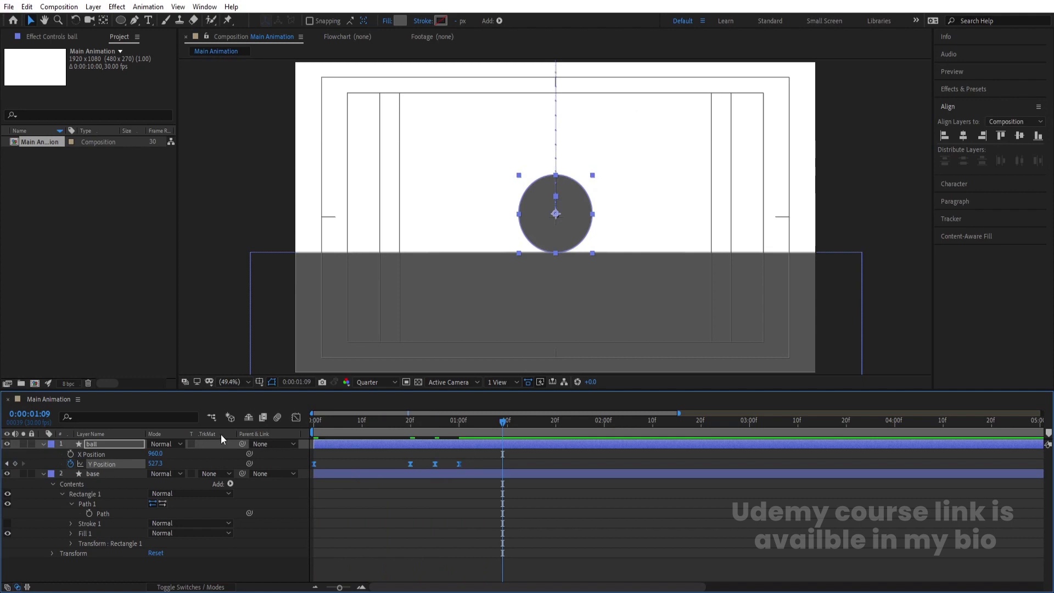
pyautogui.click(296, 418)
pyautogui.moveTo(371, 510); pyautogui.dragTo(305, 552)
pyautogui.rightClick(347, 510)
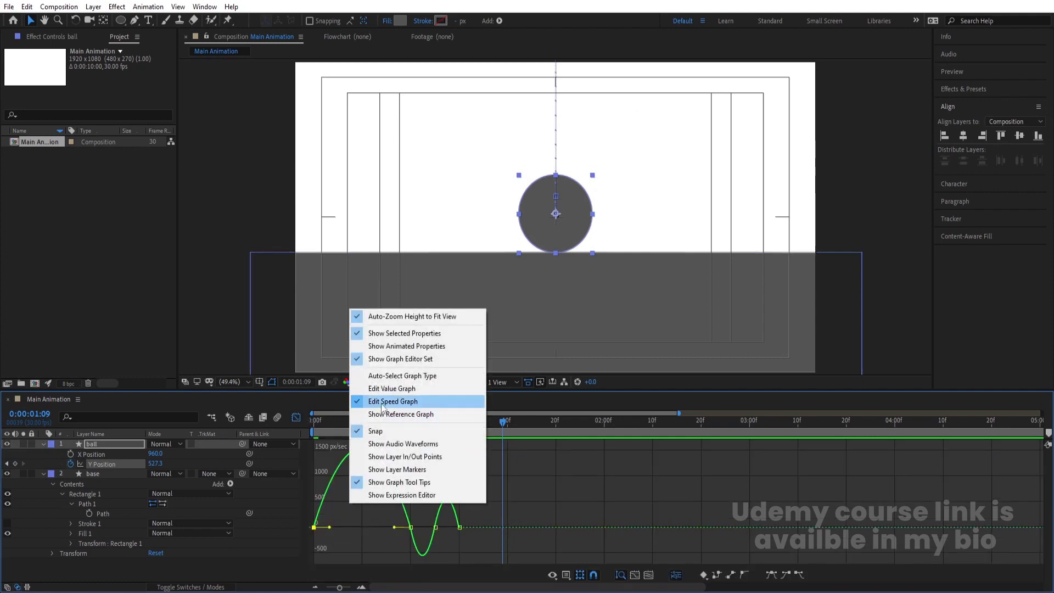
pyautogui.click(337, 506)
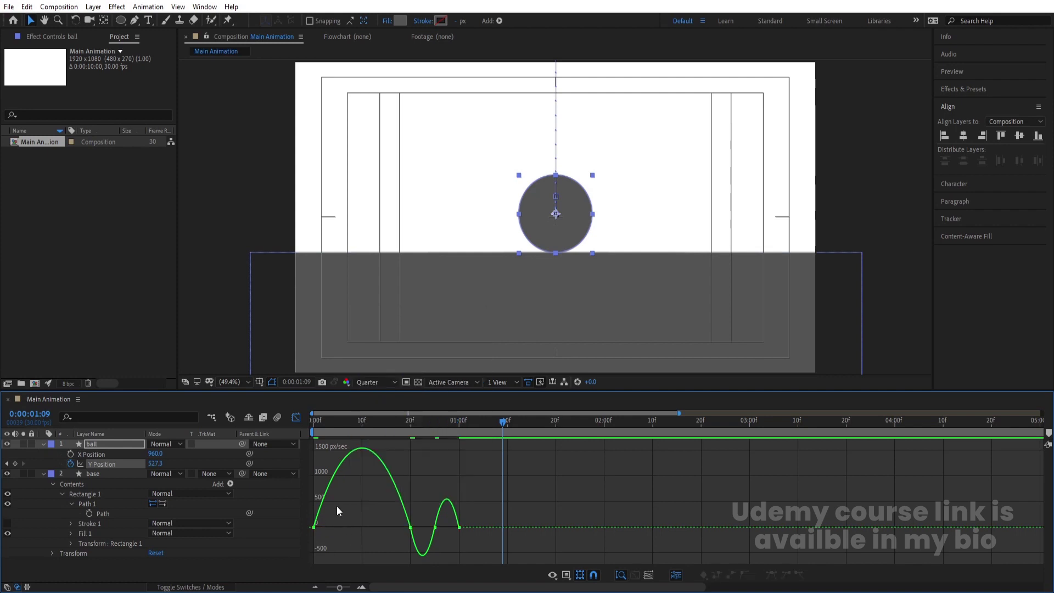
# Step: Reshape the ball's speed curve between frames 0 and 20 so it peaks just before landing, and preview the drop
pyautogui.moveTo(330, 527); pyautogui.dragTo(404, 543)
pyautogui.click(309, 422)
pyautogui.press('space')
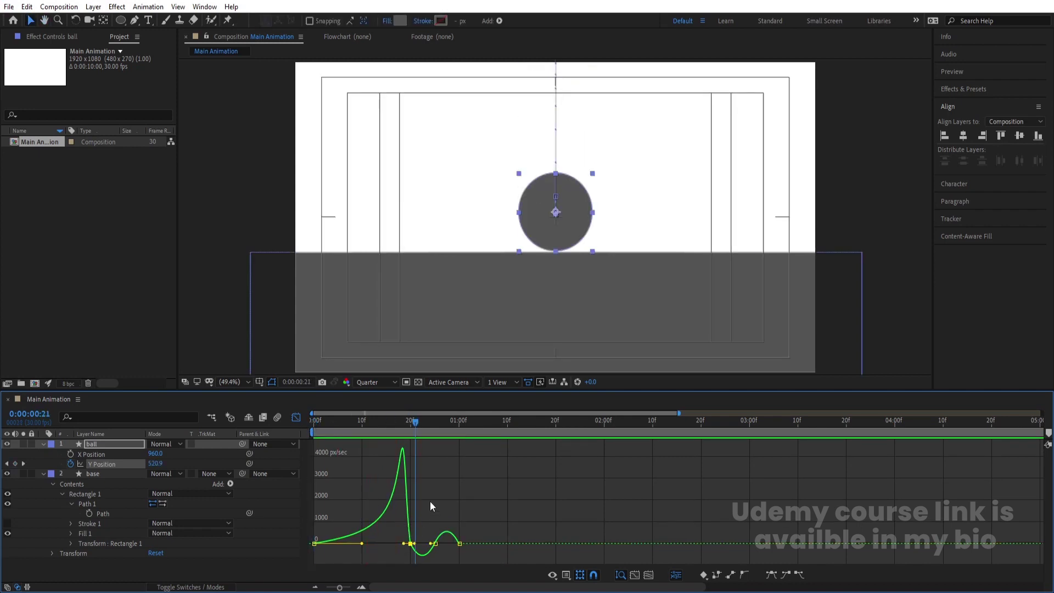
# Step: Adjust the bounce's speed curves so the ball moves fastest near each contact with the base, and close the Graph Editor
pyautogui.press('=')
pyautogui.moveTo(444, 520); pyautogui.dragTo(478, 529)
pyautogui.moveTo(414, 530); pyautogui.dragTo(409, 530)
pyautogui.moveTo(521, 536); pyautogui.dragTo(500, 527)
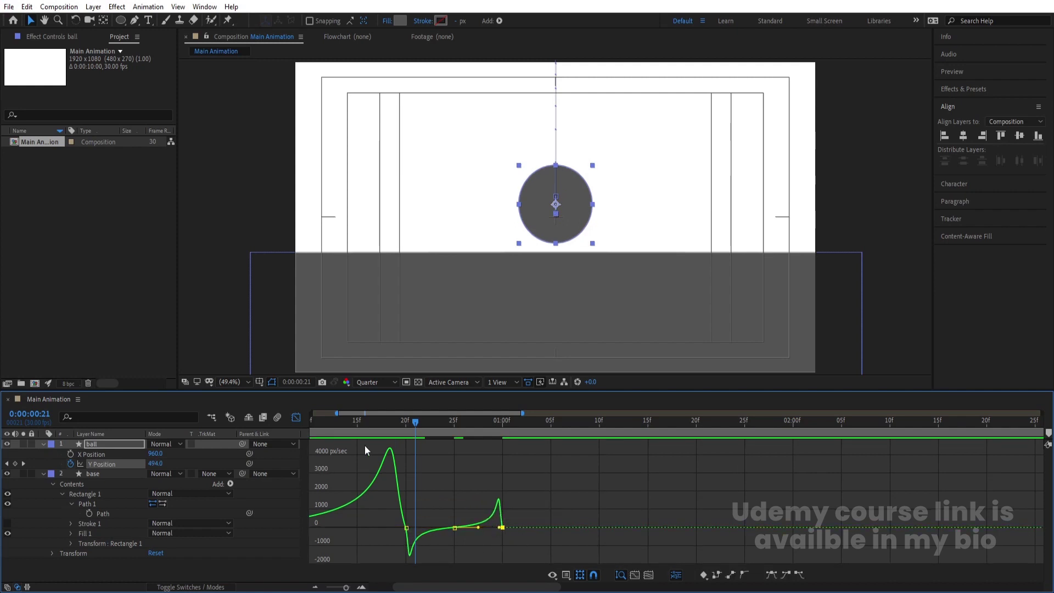
pyautogui.click(296, 417)
pyautogui.press('-')
pyautogui.press('-')
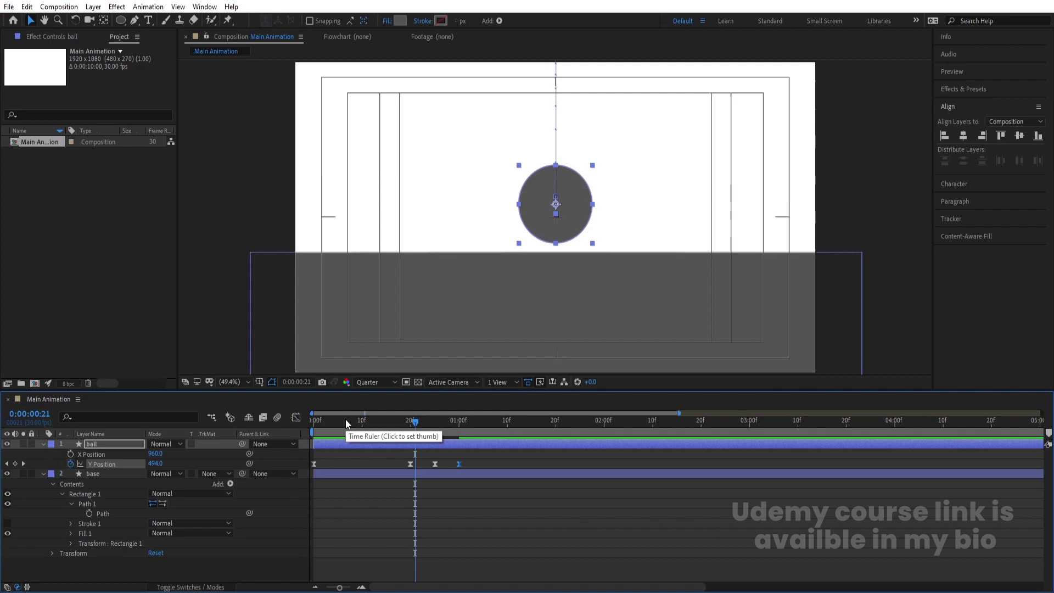
# Step: Preview the ball's eased bounce from the start of the timeline
pyautogui.click(315, 421)
pyautogui.press('space')
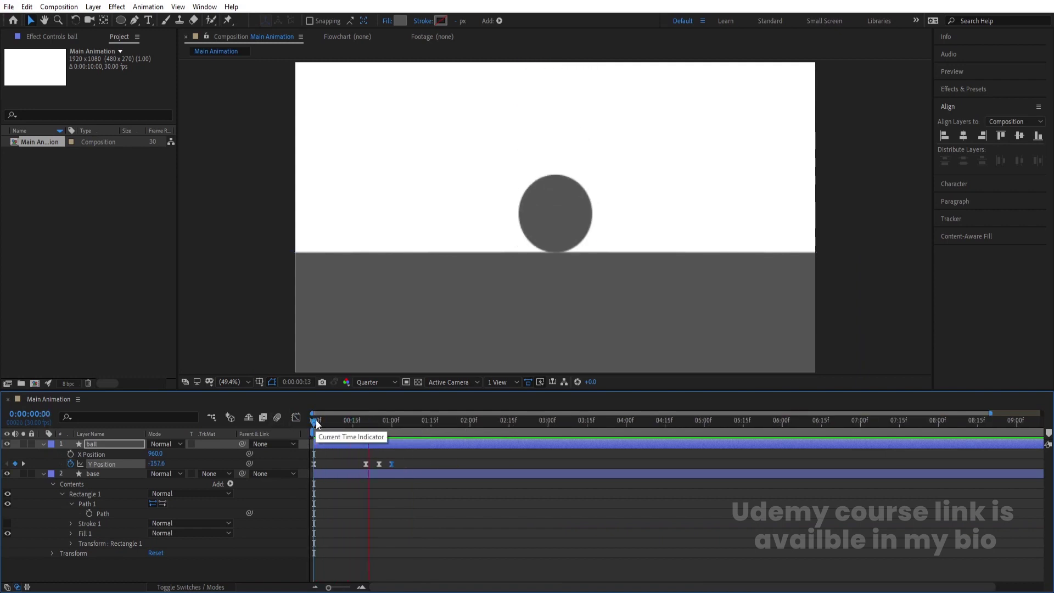
pyautogui.press('space')
# Step: Start keyframing the base layer's Path at 1:15
pyautogui.click(430, 428)
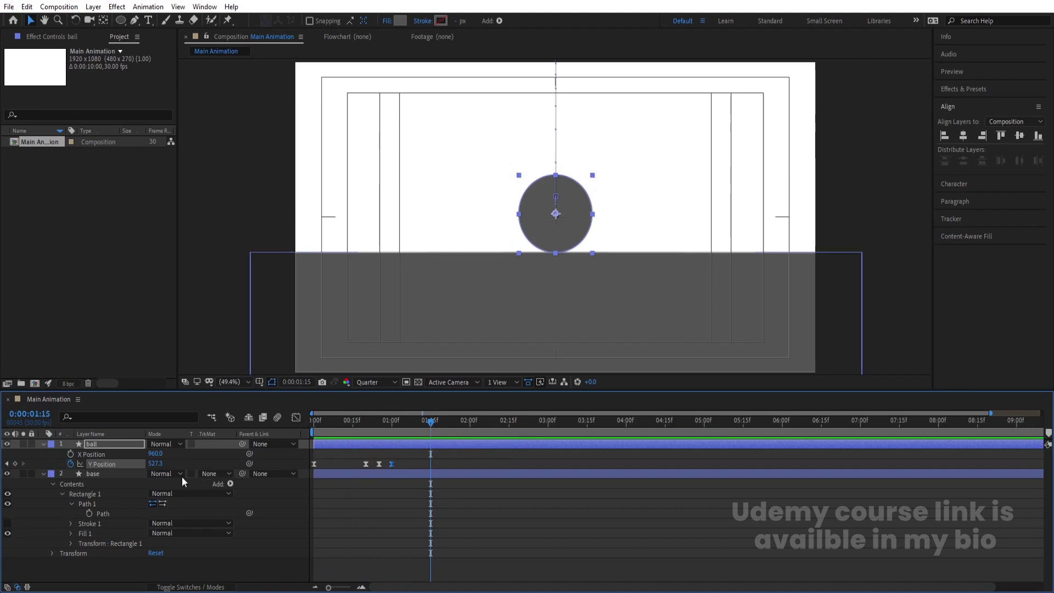
pyautogui.click(91, 478)
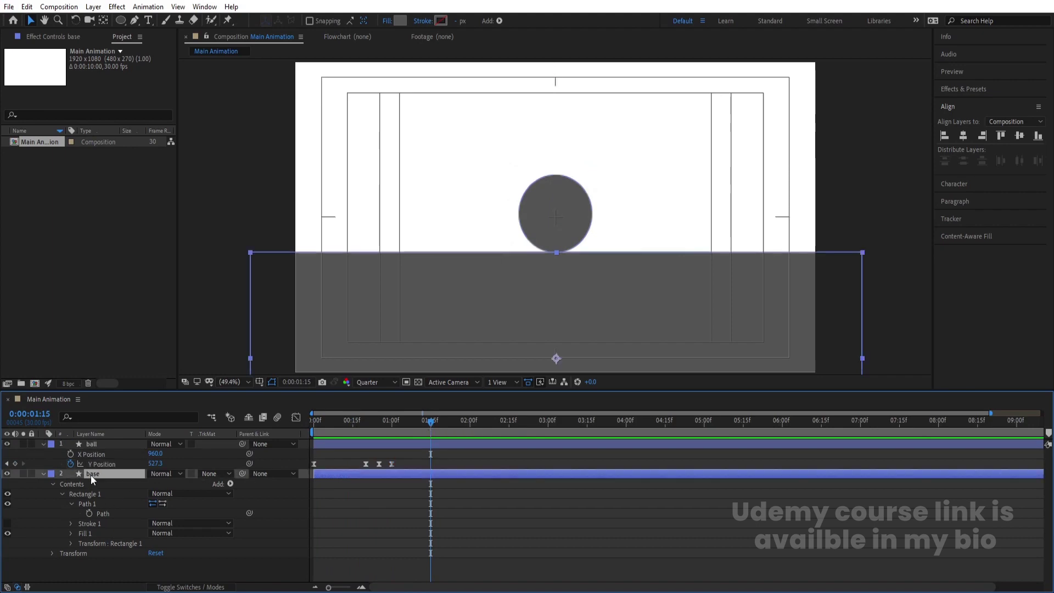
pyautogui.click(90, 512)
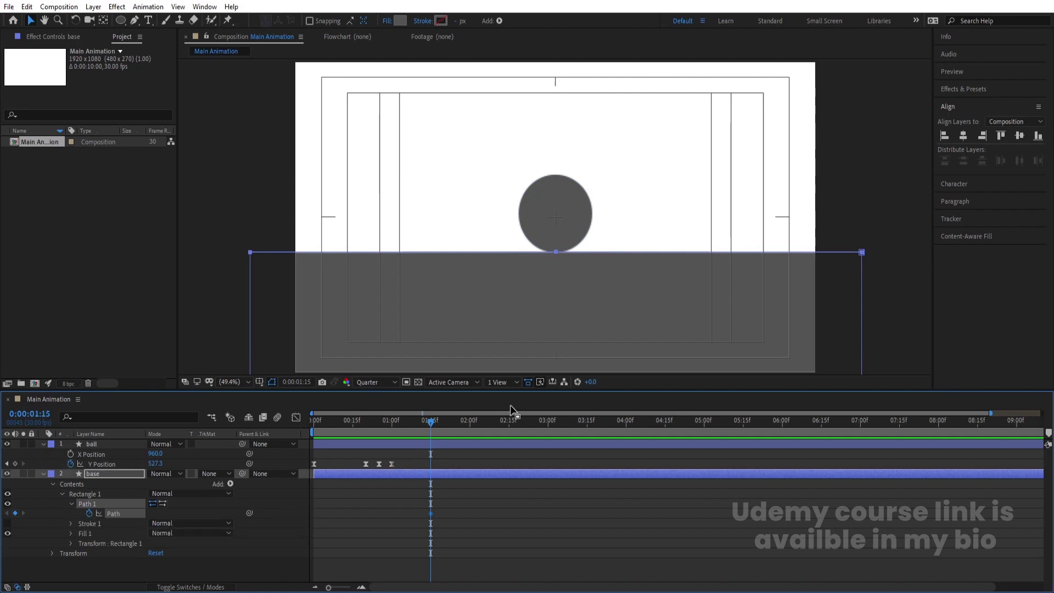
# Step: Lock the ball layer and keyframe the base's Path at 2:15 with its upper middle point pulled down near the frame's lower edge
pyautogui.click(508, 423)
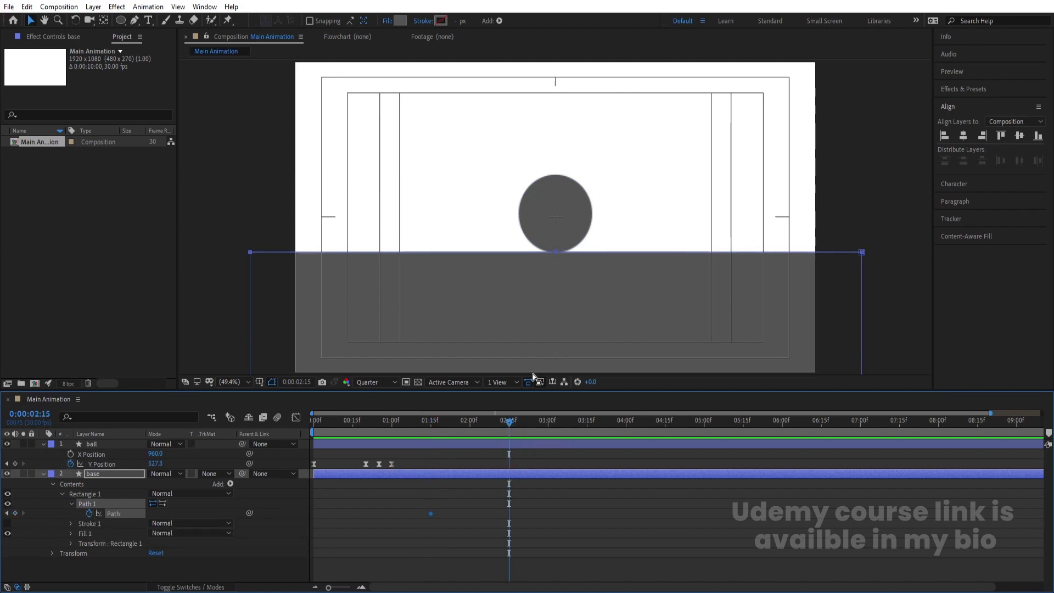
pyautogui.click(557, 251)
pyautogui.click(512, 501)
pyautogui.click(511, 477)
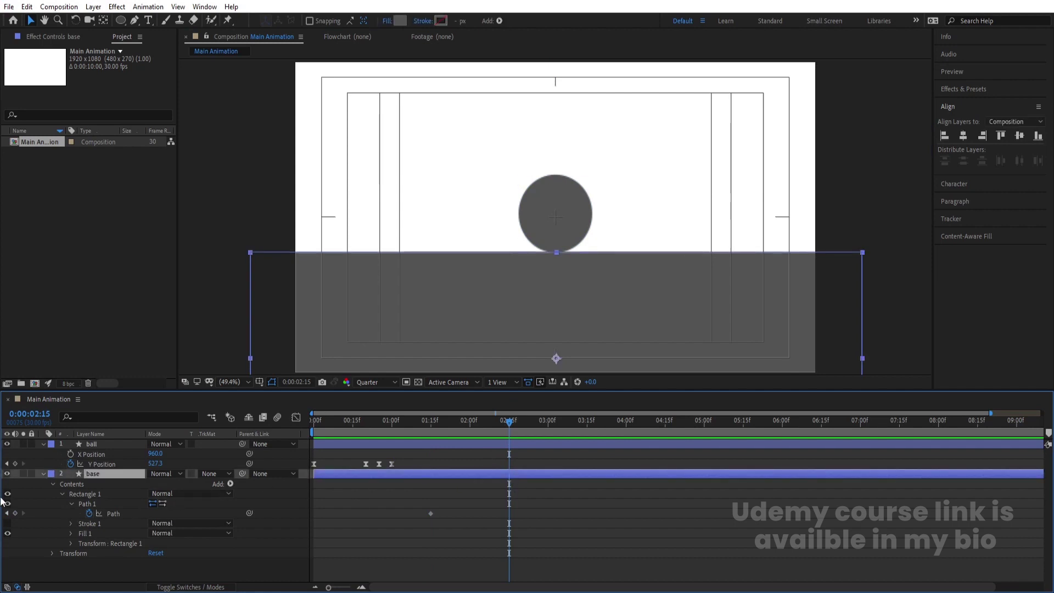
pyautogui.click(14, 513)
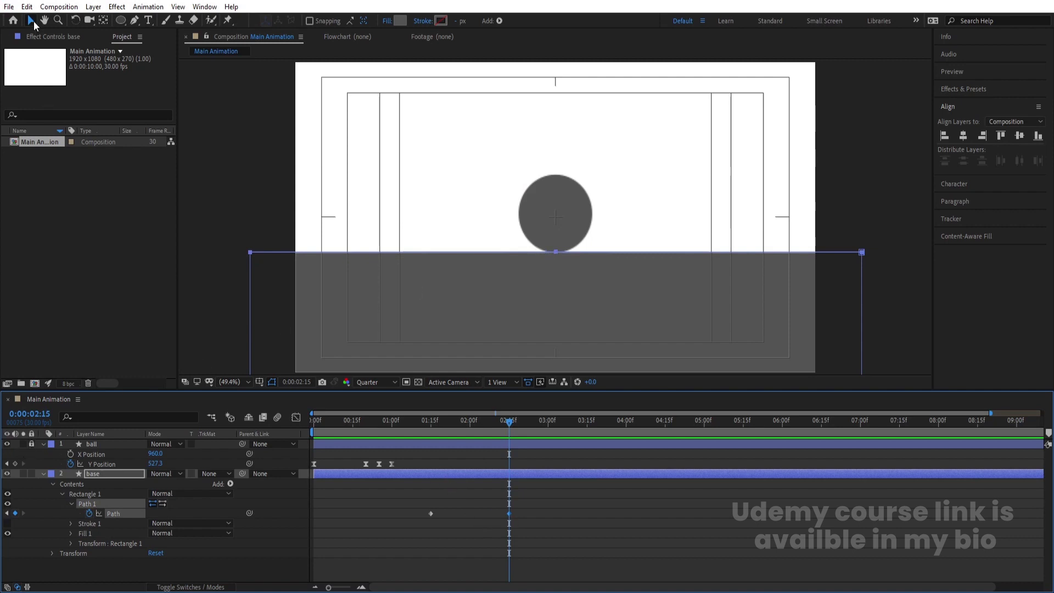
pyautogui.moveTo(486, 218); pyautogui.dragTo(556, 360)
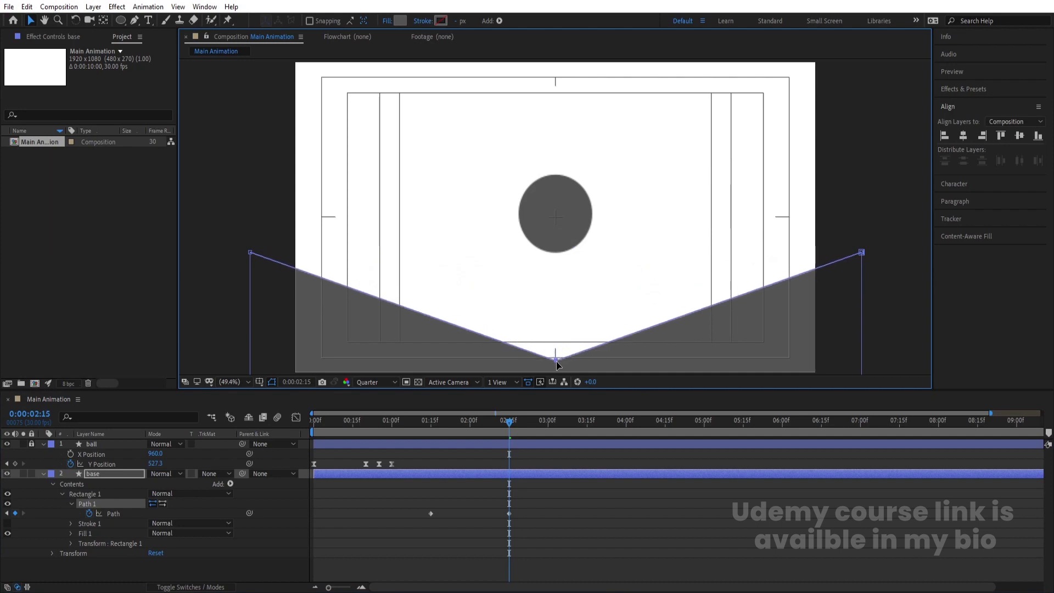
# Step: Keyframe the base's middle point raised above its flat edge at 3:15, and paste the flat 1:15 Path keyframe at 4:00
pyautogui.click(585, 420)
pyautogui.moveTo(555, 360); pyautogui.dragTo(556, 186)
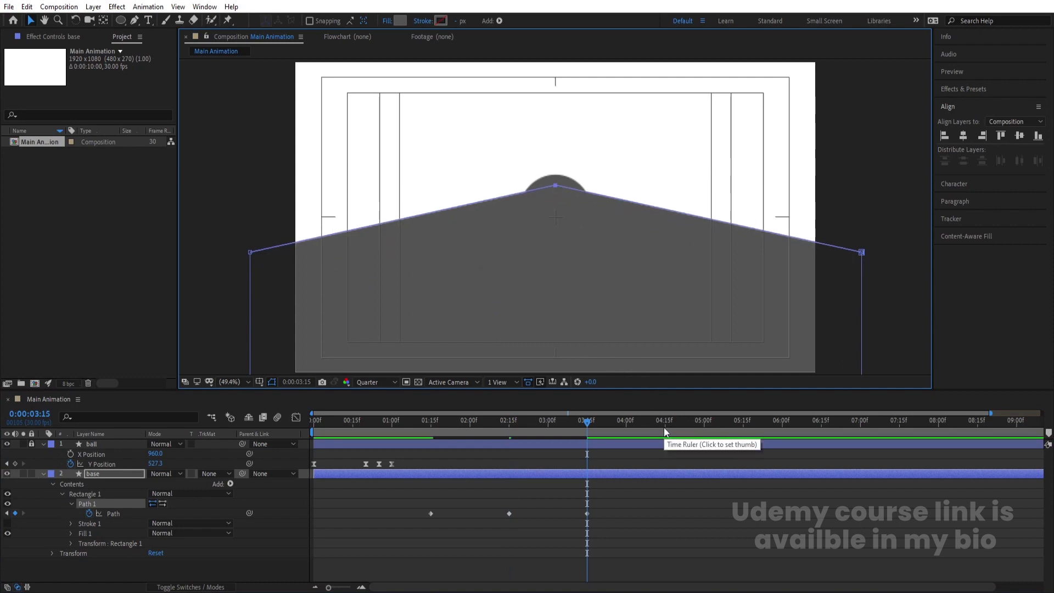
pyautogui.click(625, 418)
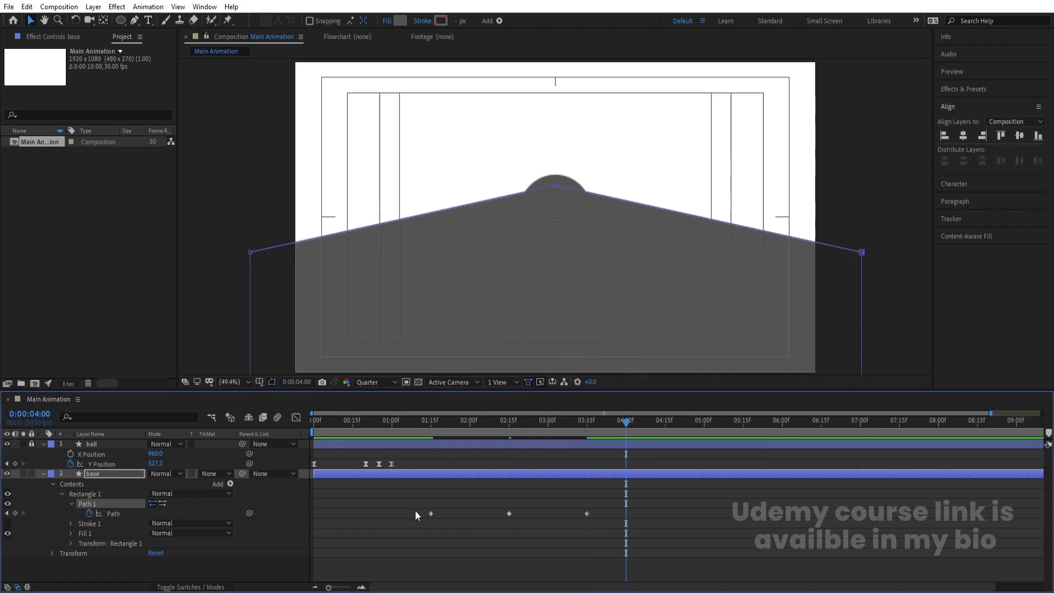
pyautogui.click(430, 513)
pyautogui.hotkey('ctrl', 'v')
# Step: Preview the base's path animation from 1:15
pyautogui.click(431, 439)
pyautogui.press('space')
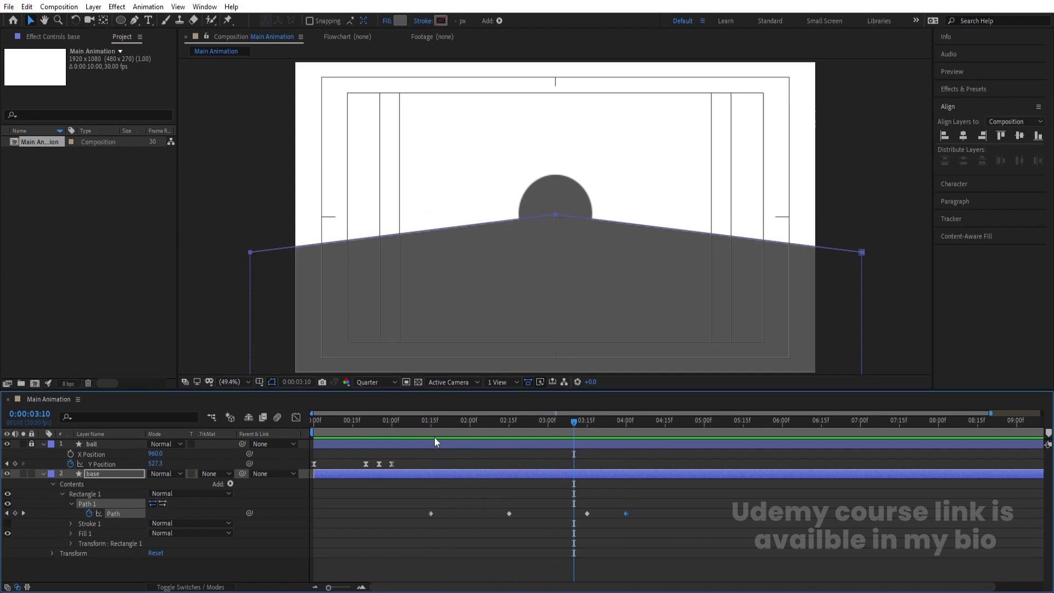
pyautogui.press('space')
# Step: Shift the base's last Path keyframe slightly past 4:00 and apply Easy Ease to all of the base's Path keyframes
pyautogui.press('k')
pyautogui.moveTo(626, 511); pyautogui.dragTo(397, 493)
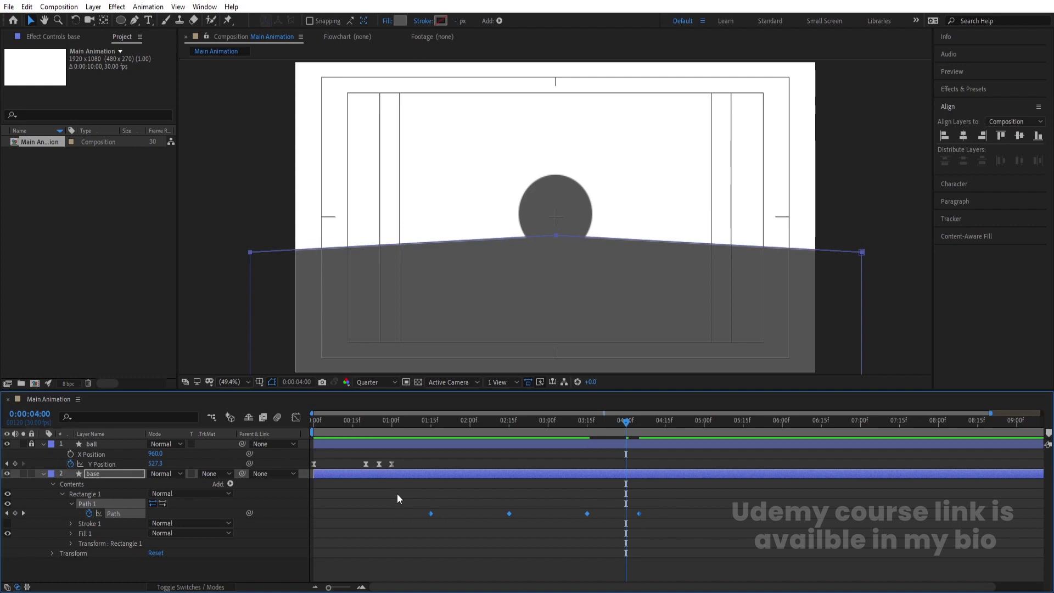
pyautogui.press('F9')
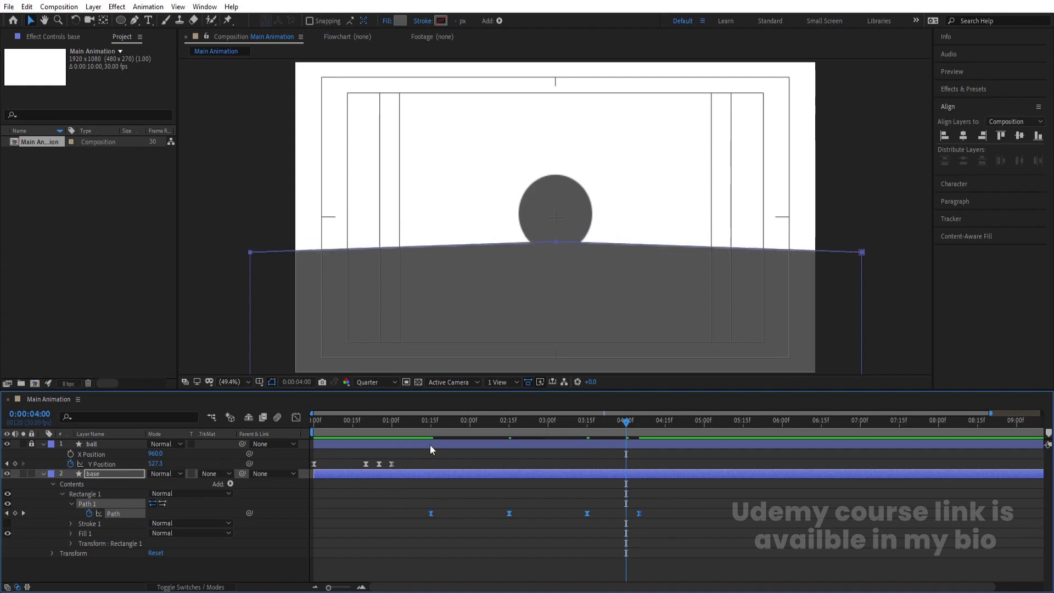
# Step: Reshape the base Path's speed curve between 1:15 and 2:15 so it peaks just before 2:15, and preview the motion
pyautogui.click(431, 423)
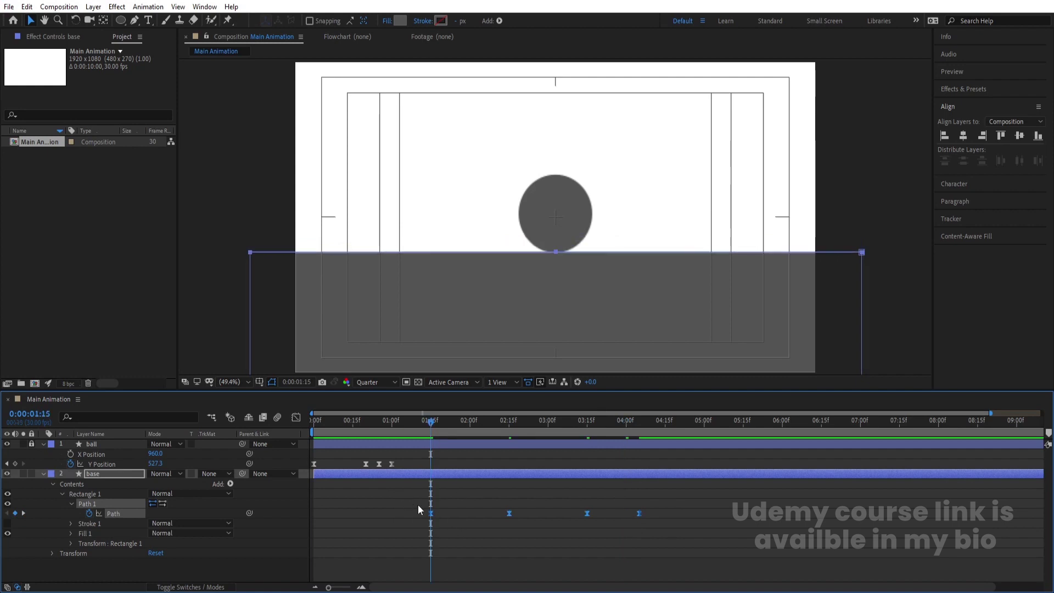
pyautogui.click(296, 417)
pyautogui.moveTo(648, 440); pyautogui.dragTo(480, 557)
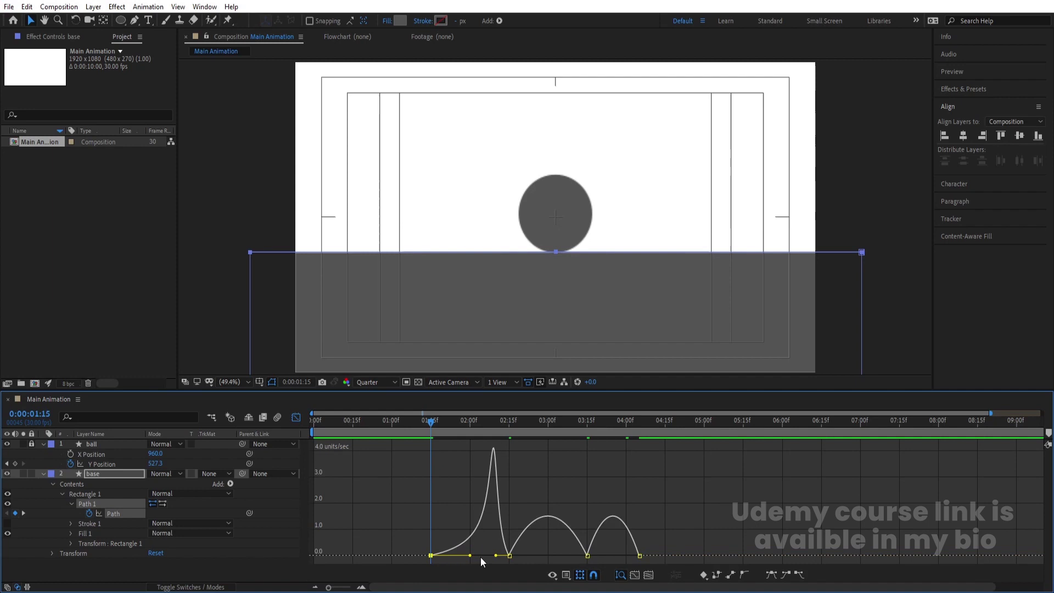
pyautogui.press('=')
pyautogui.moveTo(561, 556); pyautogui.dragTo(574, 556)
pyautogui.press('space')
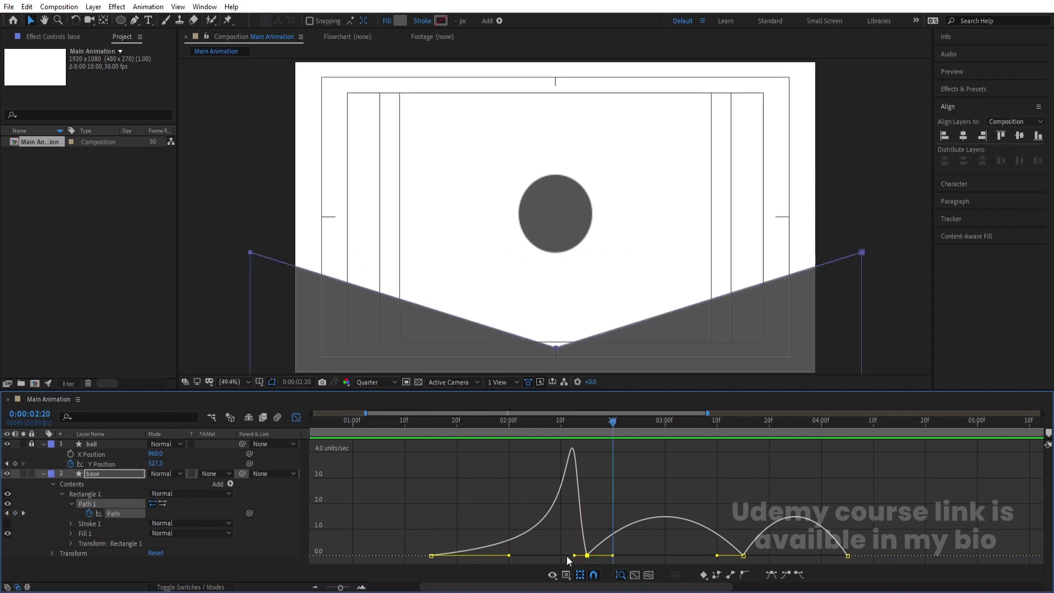
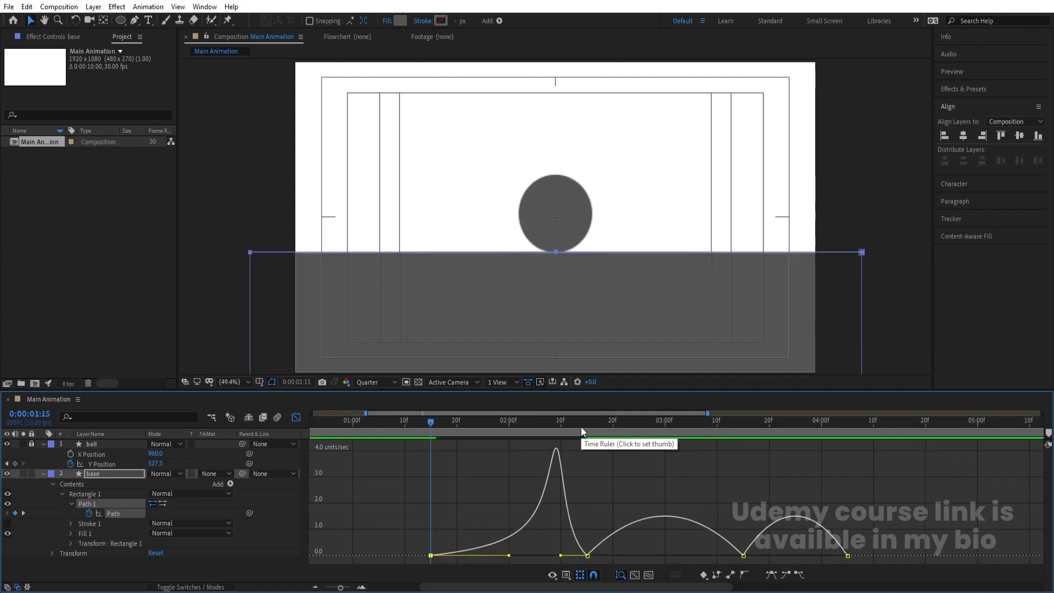
# Step: Reshape the base Path's speed curve to peak just after 1:15 and again just before 3:15, and preview the motion
pyautogui.moveTo(522, 515); pyautogui.dragTo(444, 555)
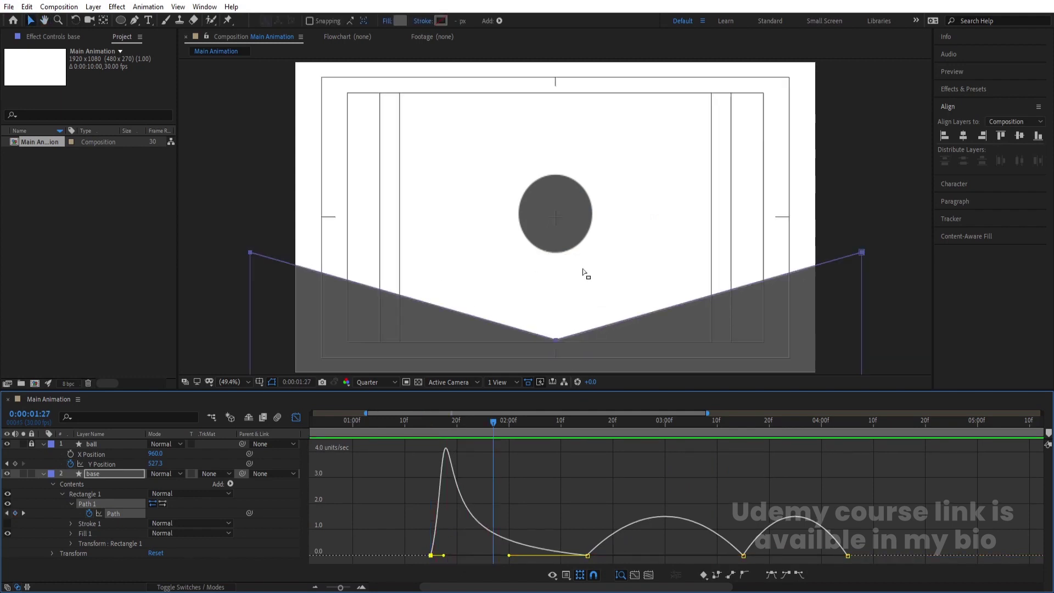
pyautogui.press('space')
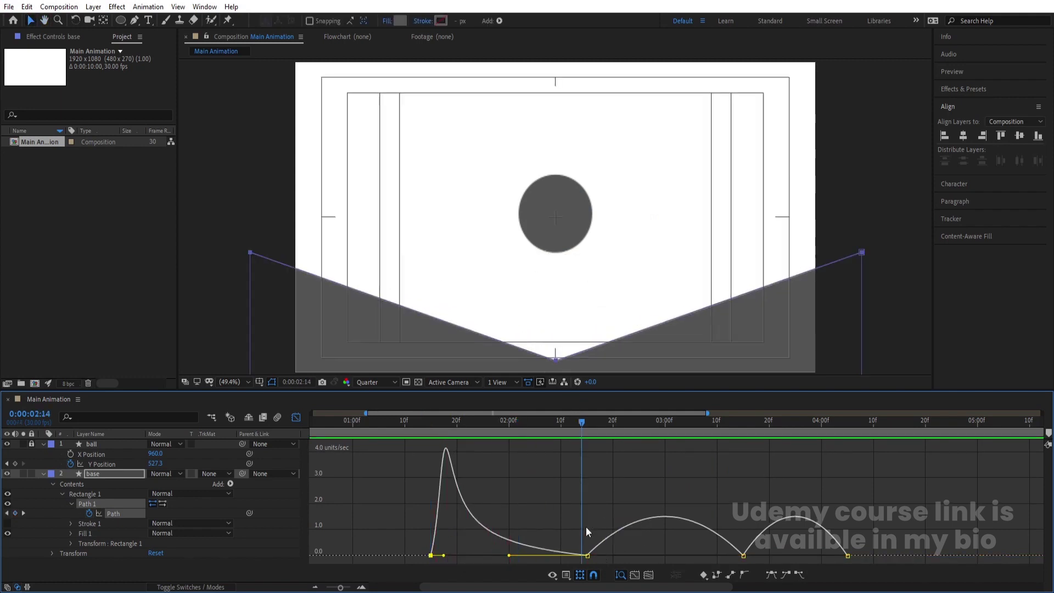
pyautogui.moveTo(552, 448); pyautogui.dragTo(733, 556)
pyautogui.press('space')
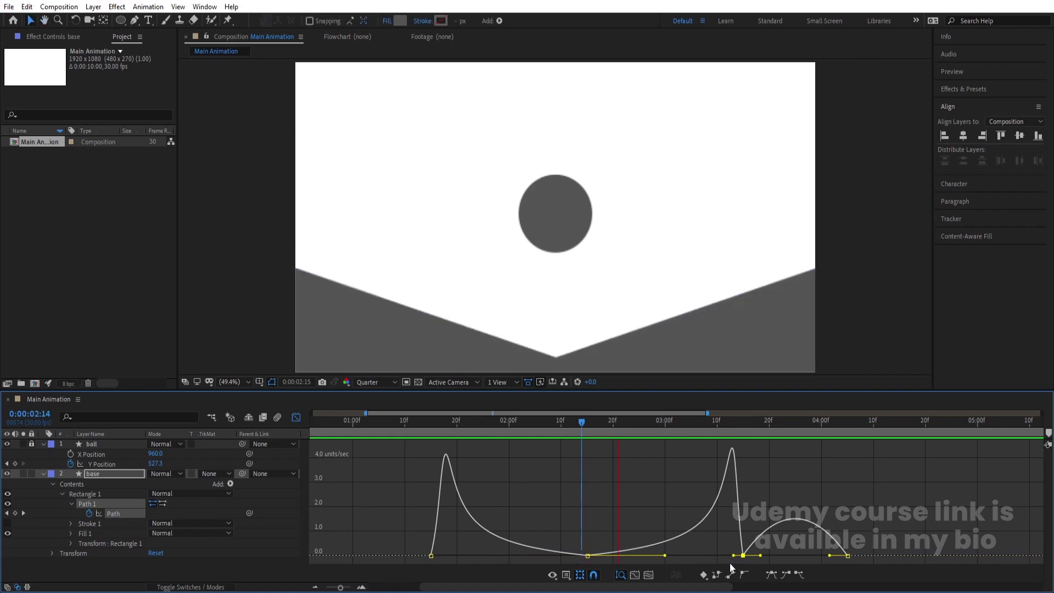
pyautogui.moveTo(522, 419); pyautogui.dragTo(387, 426)
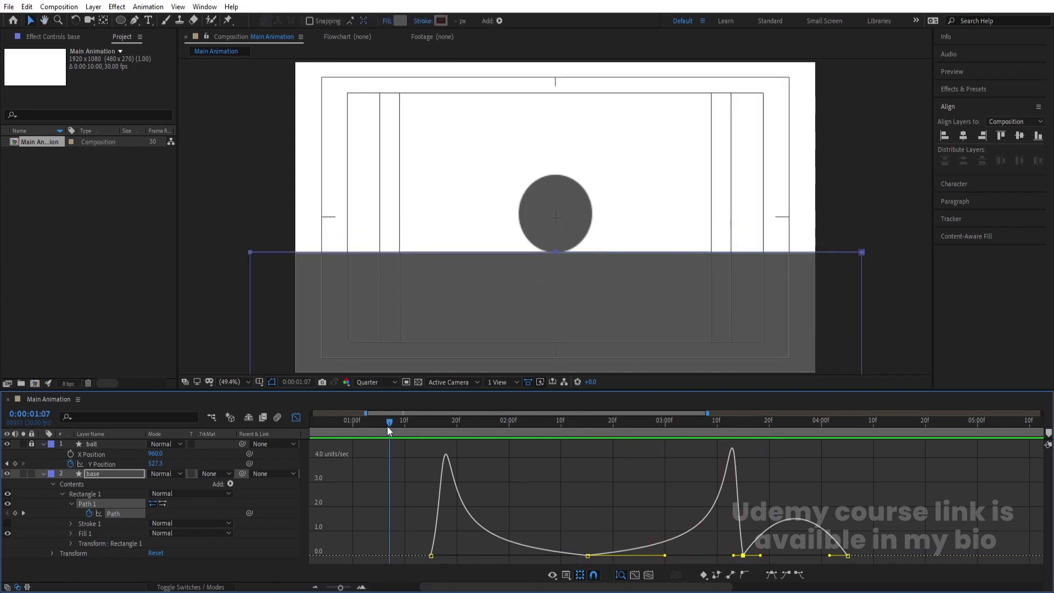
pyautogui.press('space')
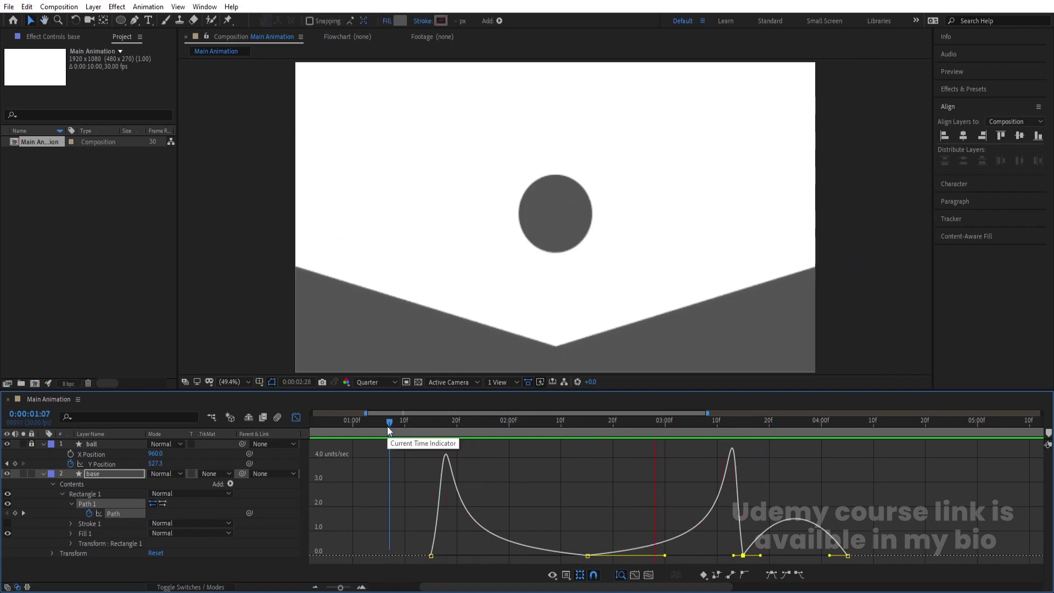
pyautogui.press('space')
pyautogui.press('space')
pyautogui.press('space')
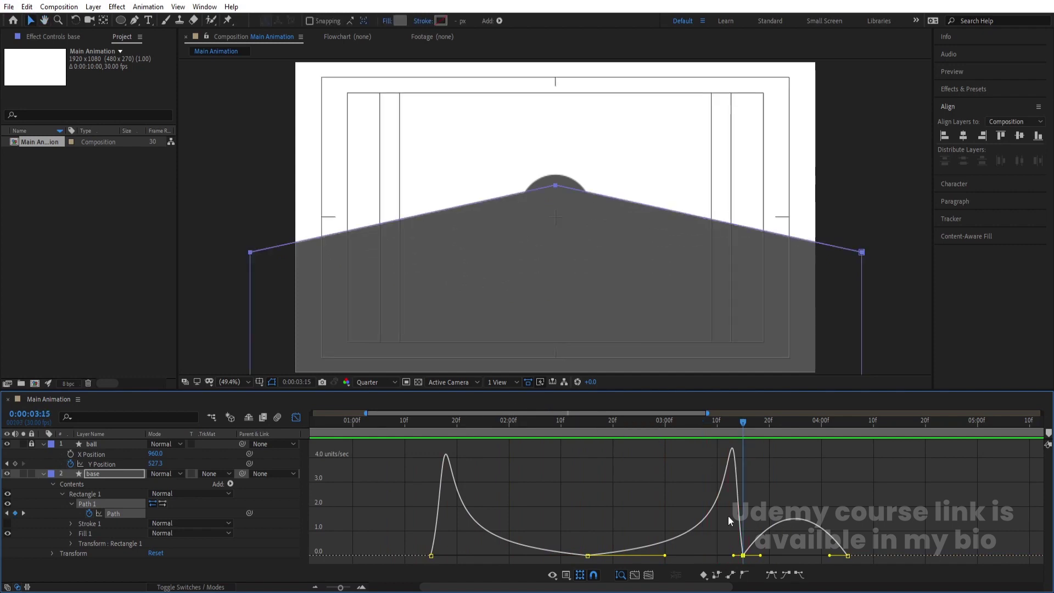
# Step: Shift the base's last two Path keyframes earlier together so the raised pose falls at 3:06, and preview the motion
pyautogui.click(296, 418)
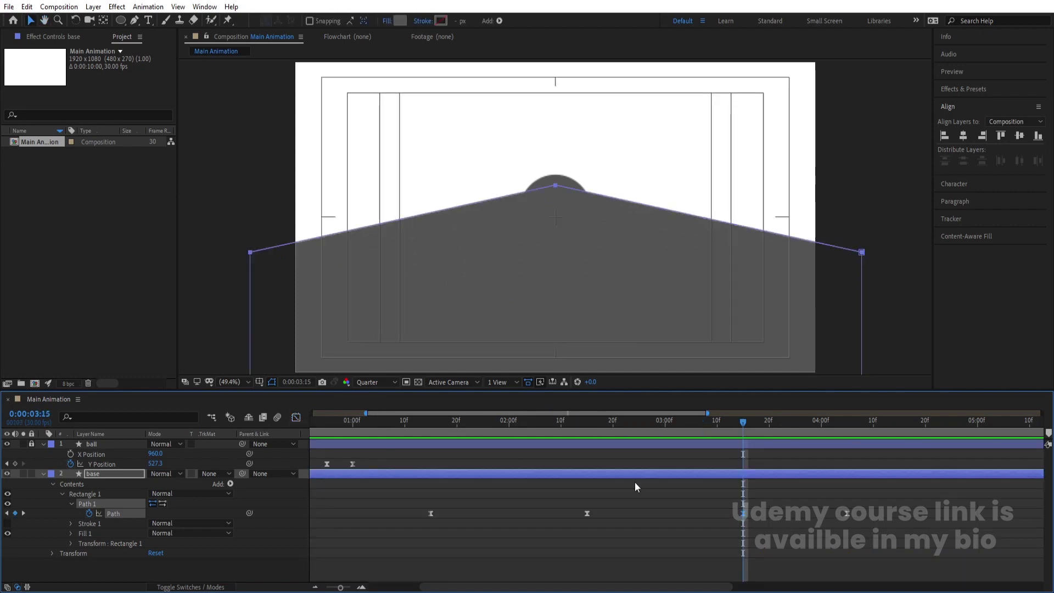
pyautogui.click(717, 495)
pyautogui.click(847, 513)
pyautogui.moveTo(847, 513); pyautogui.dragTo(696, 514)
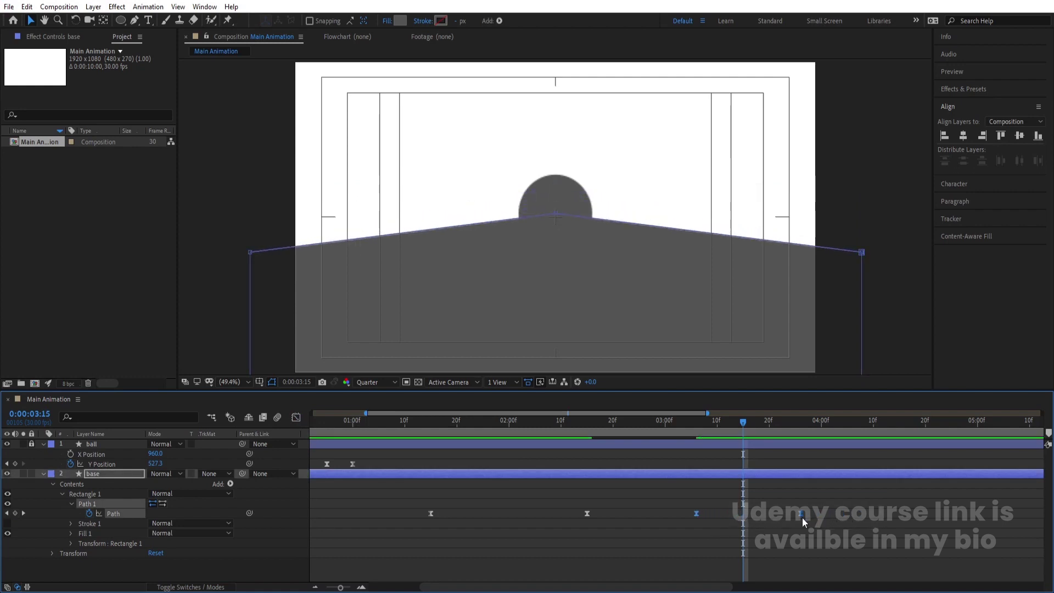
pyautogui.click(389, 426)
pyautogui.press('space')
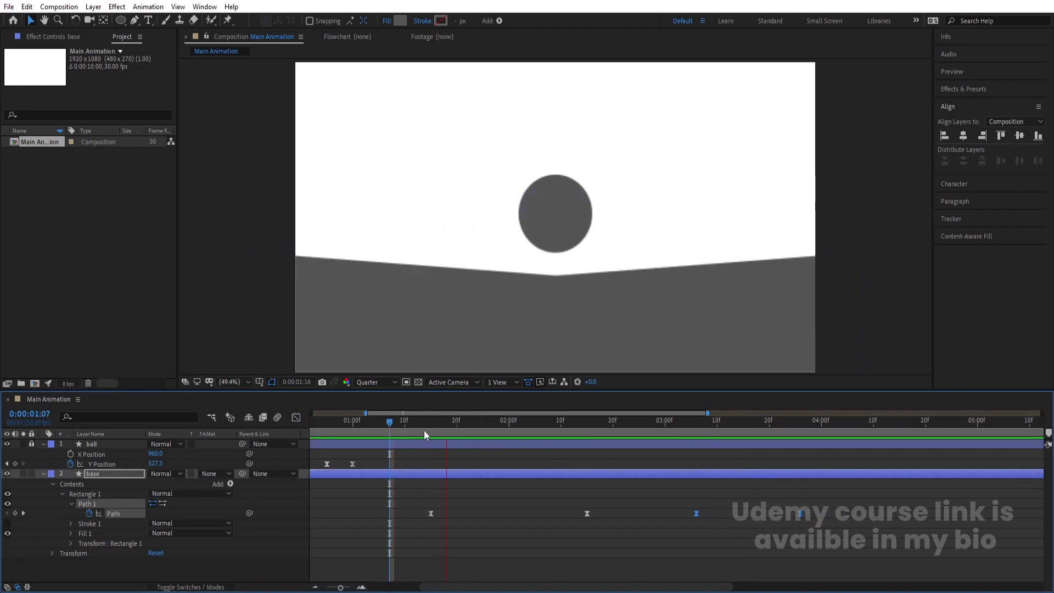
pyautogui.press('space')
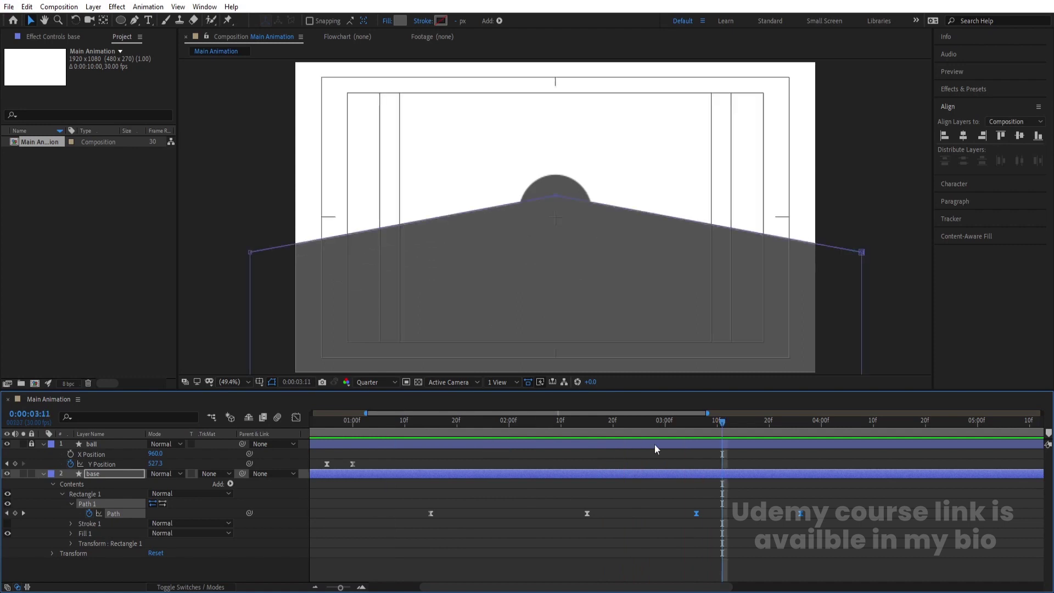
pyautogui.click(736, 499)
pyautogui.moveTo(679, 428); pyautogui.dragTo(493, 433)
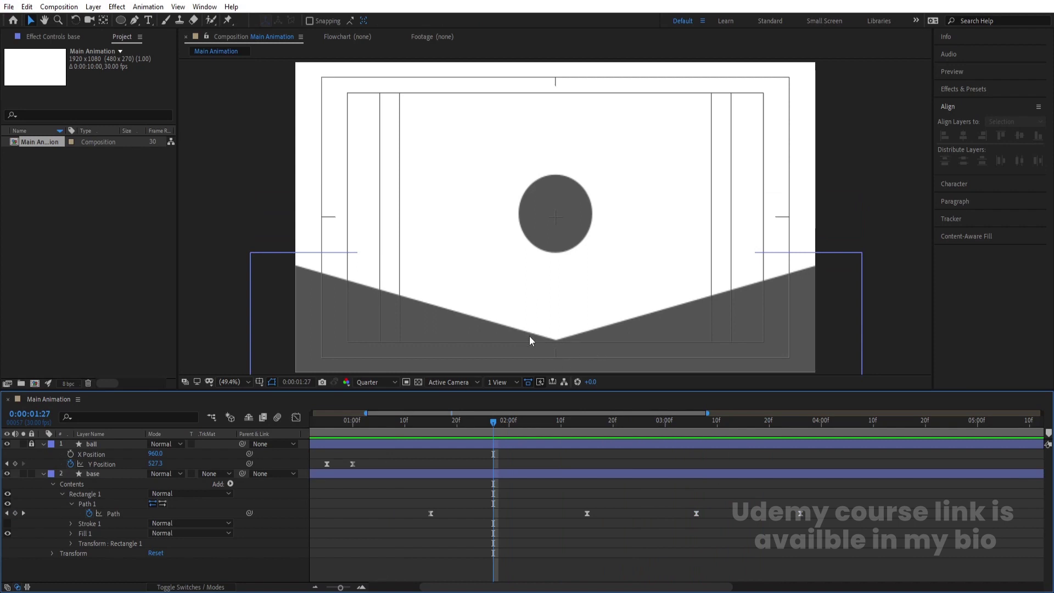
# Step: Add Round Corners to the base layer's contents with a radius of 30, and preview the bend from 1:15
pyautogui.press('j')
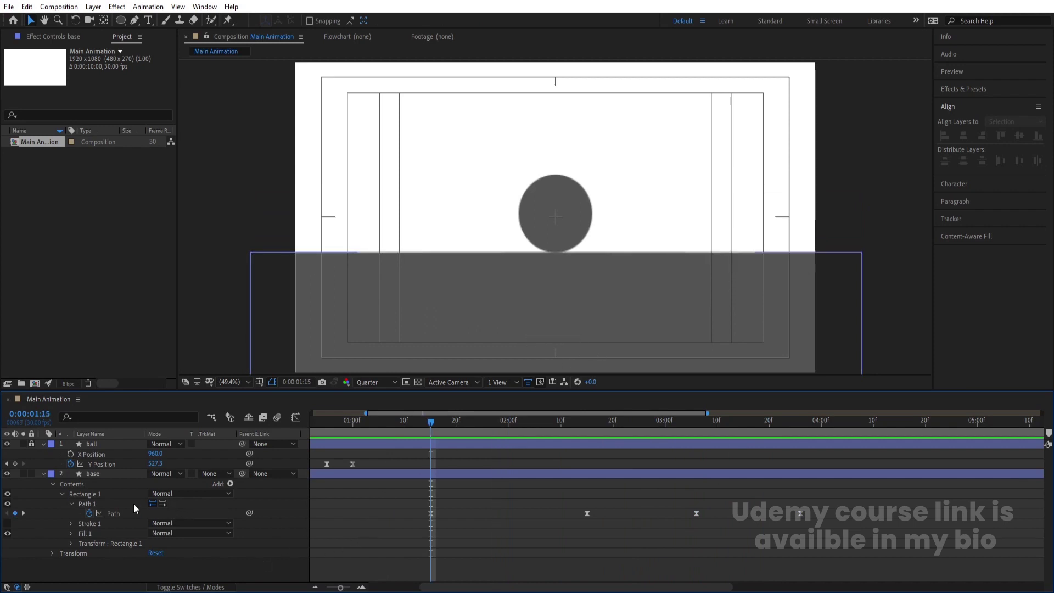
pyautogui.click(105, 493)
pyautogui.click(118, 483)
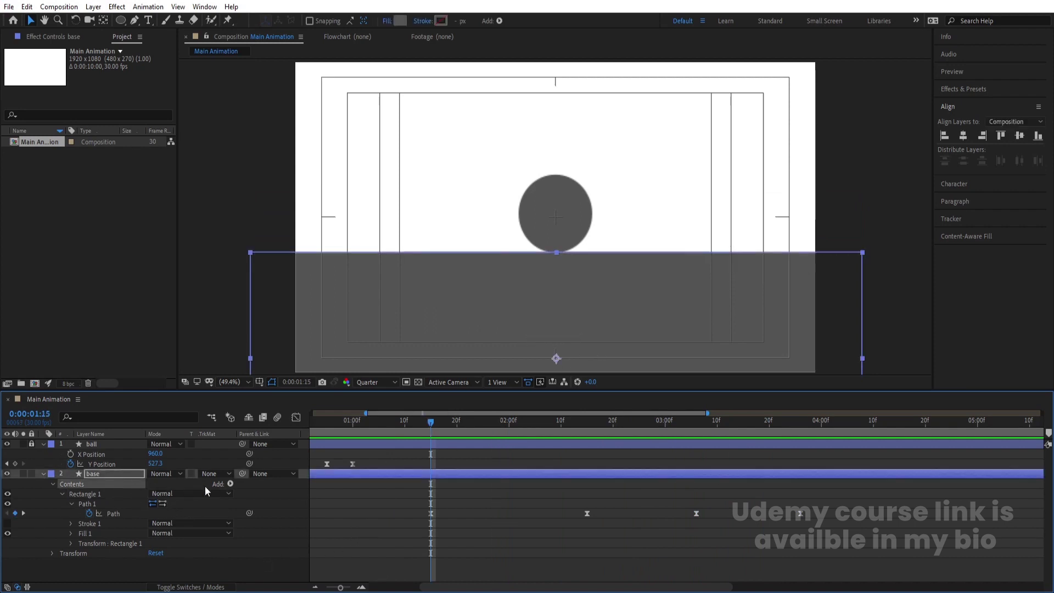
pyautogui.click(231, 483)
pyautogui.click(300, 406)
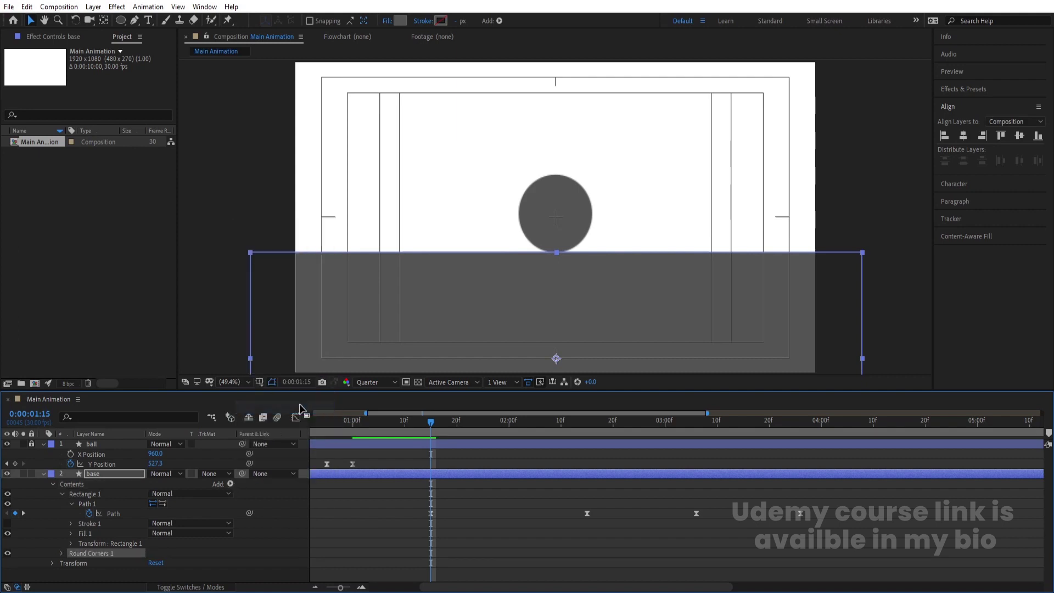
pyautogui.click(62, 553)
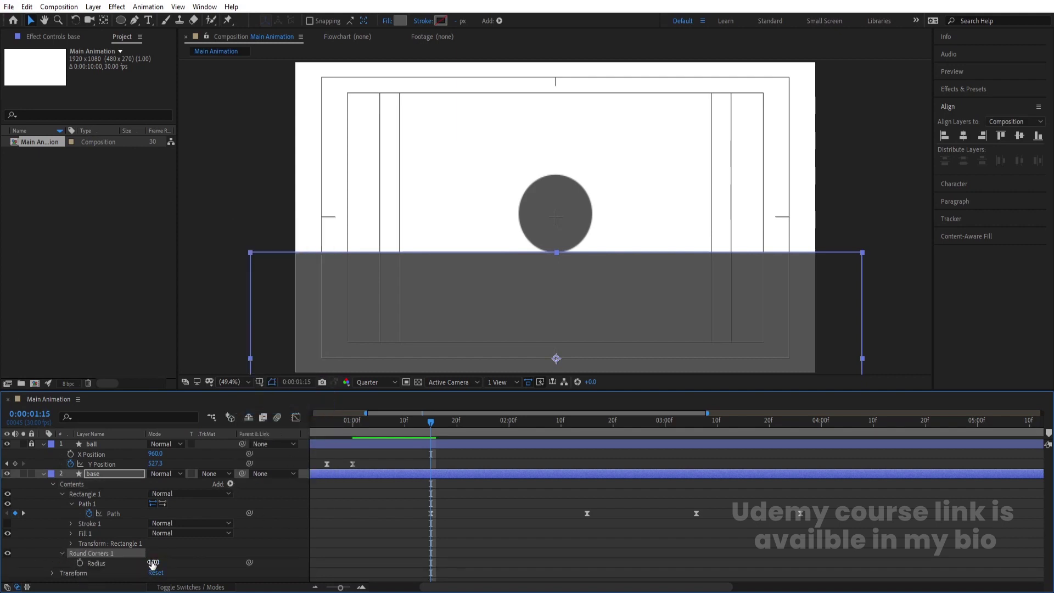
pyautogui.write('30')
pyautogui.press('Return')
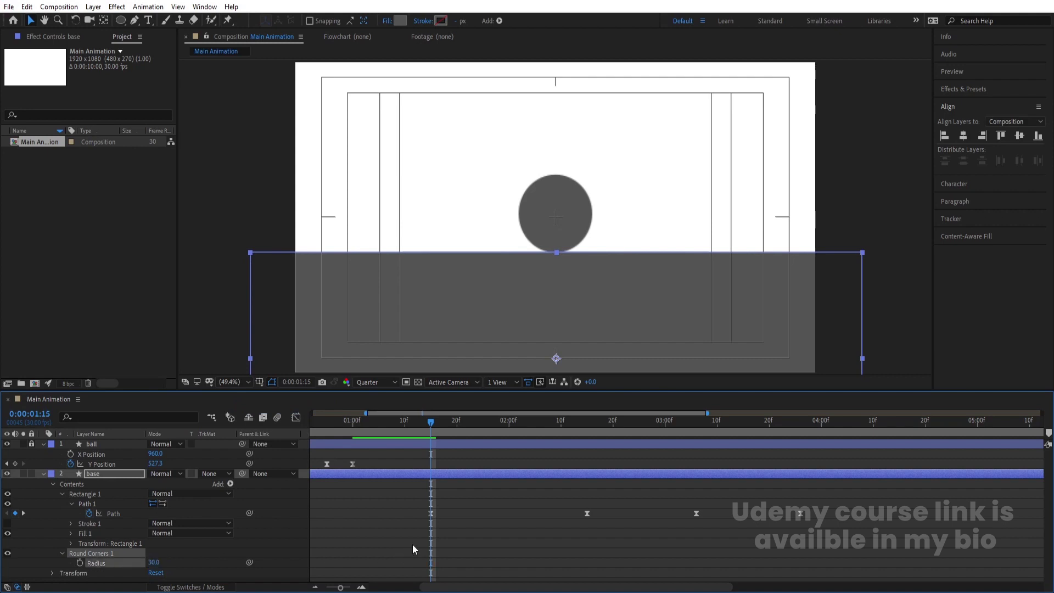
pyautogui.press('space')
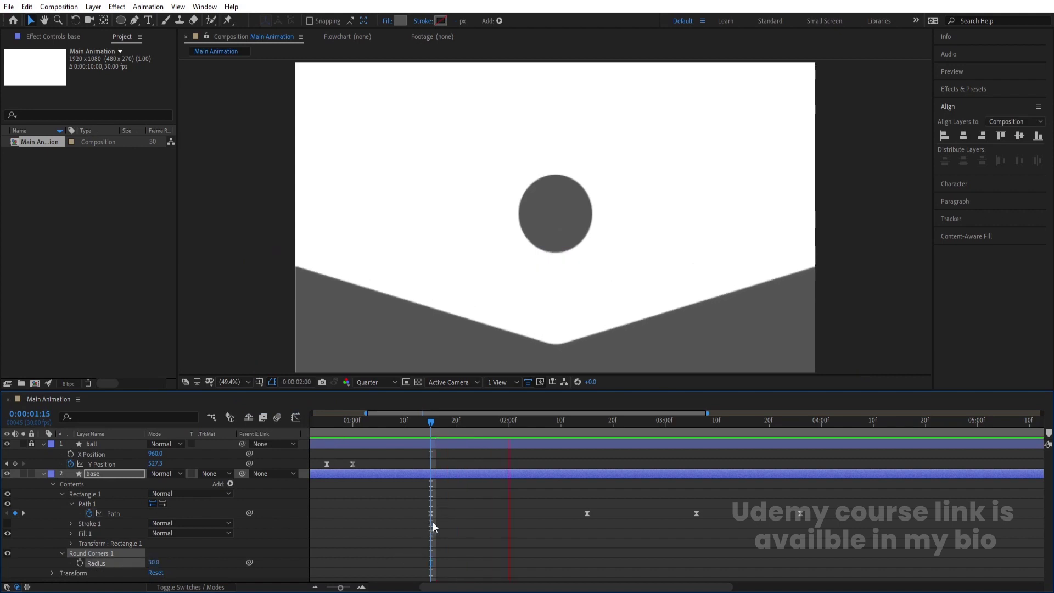
pyautogui.press('space')
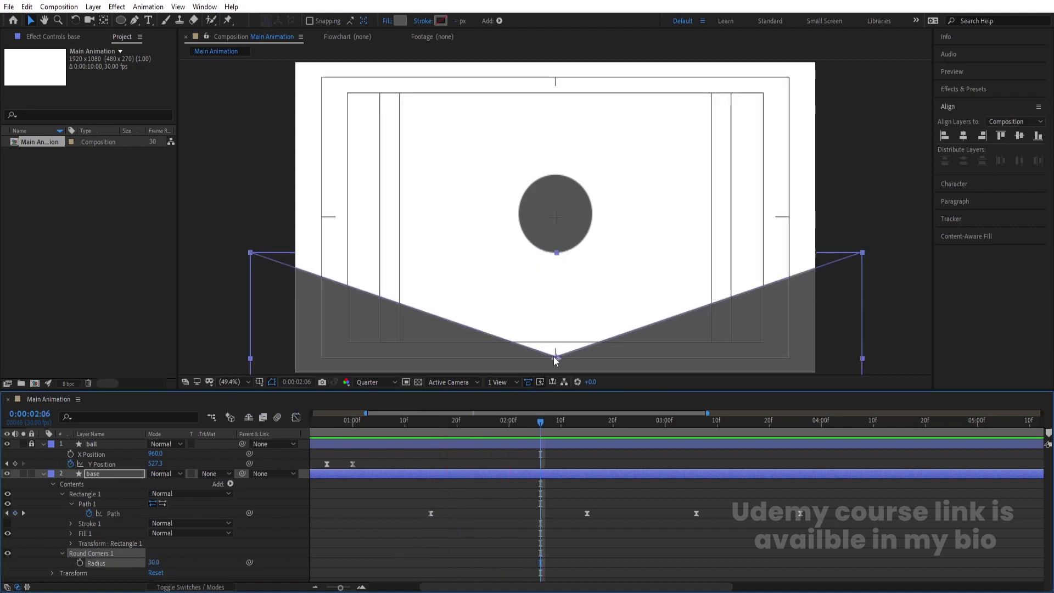
# Step: Increase the base's Round Corners radius to 299 and preview the smoothed bending motion
pyautogui.moveTo(155, 562); pyautogui.dragTo(294, 552)
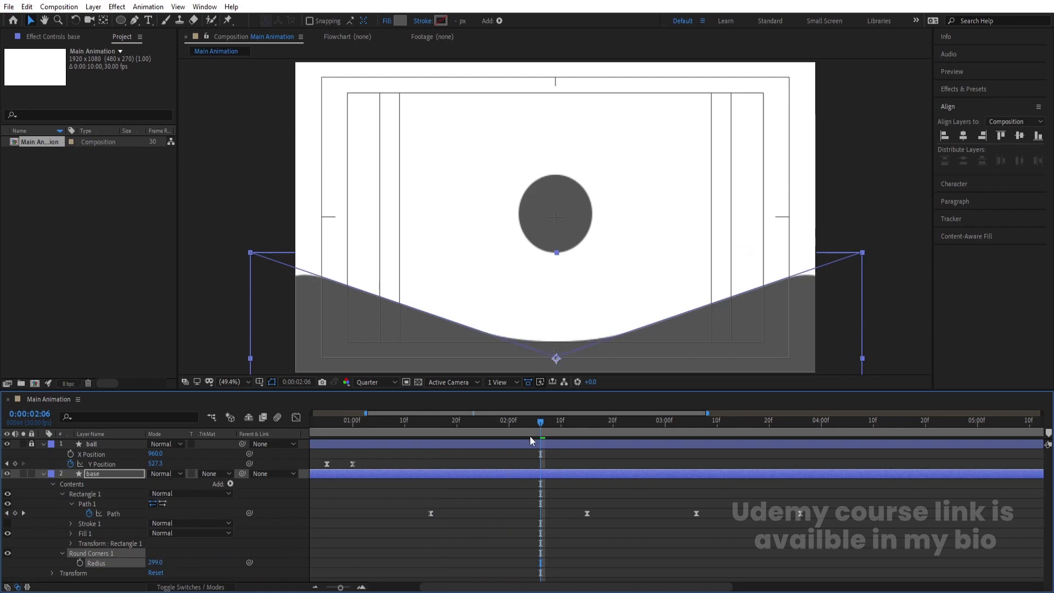
pyautogui.click(436, 425)
pyautogui.press('space')
pyautogui.press('space')
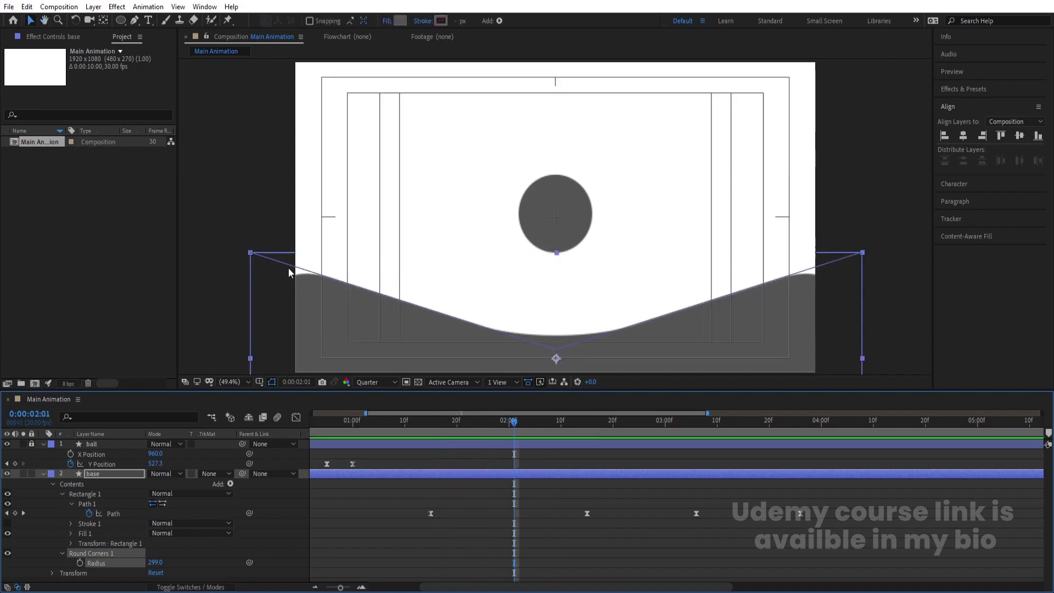
pyautogui.press('space')
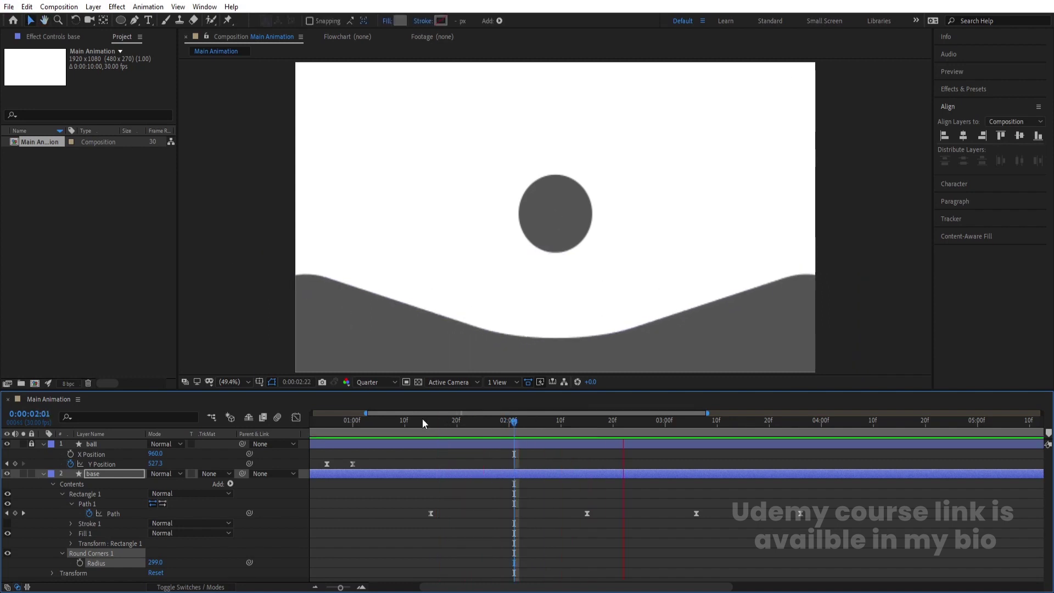
pyautogui.press('space')
pyautogui.press('space')
pyautogui.press('space')
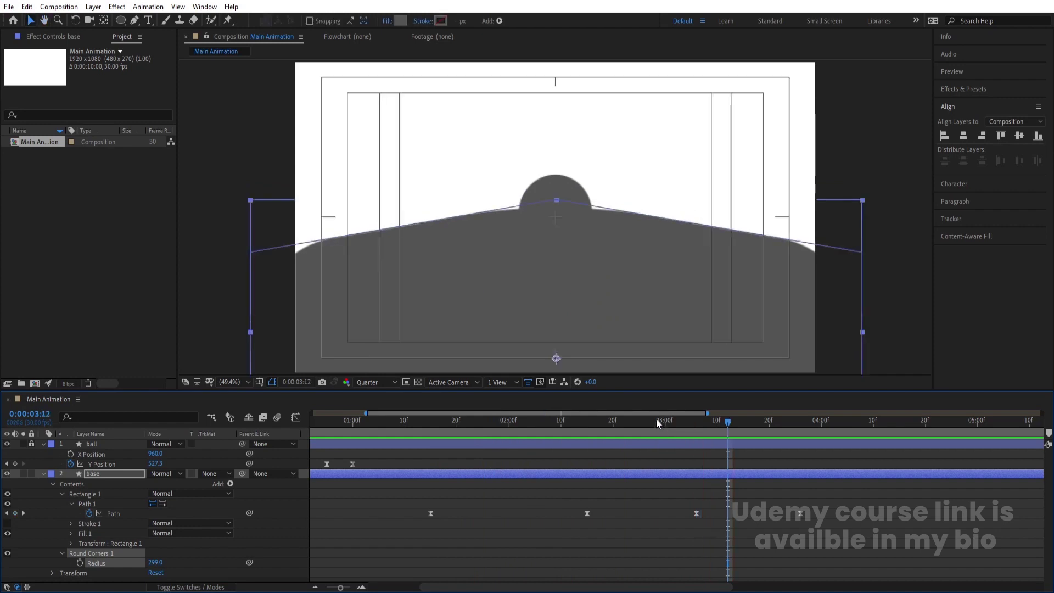
# Step: Add a Position keyframe to the base layer at 2:15
pyautogui.click(587, 423)
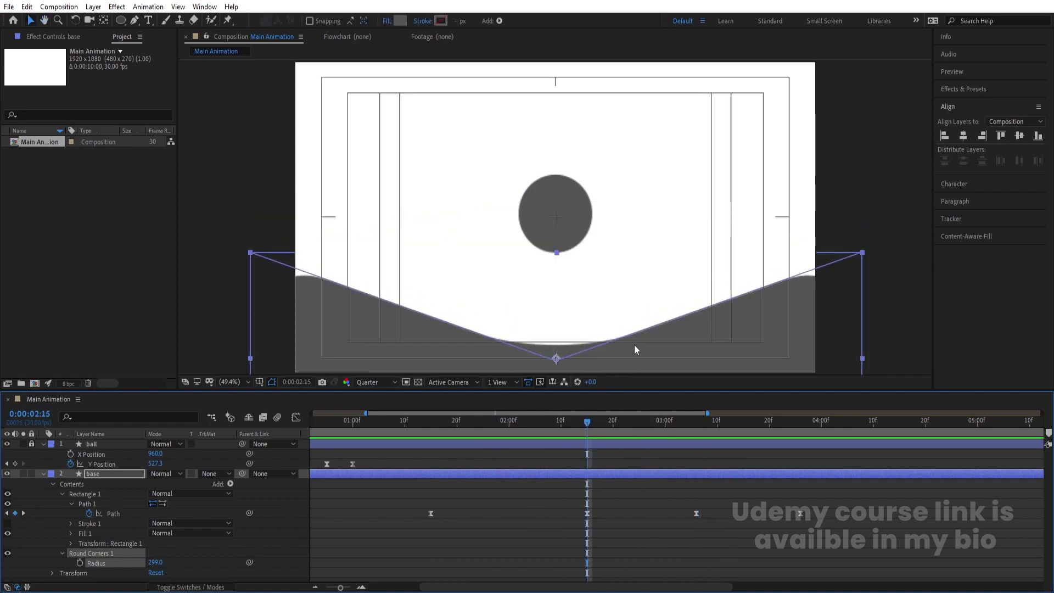
pyautogui.click(108, 476)
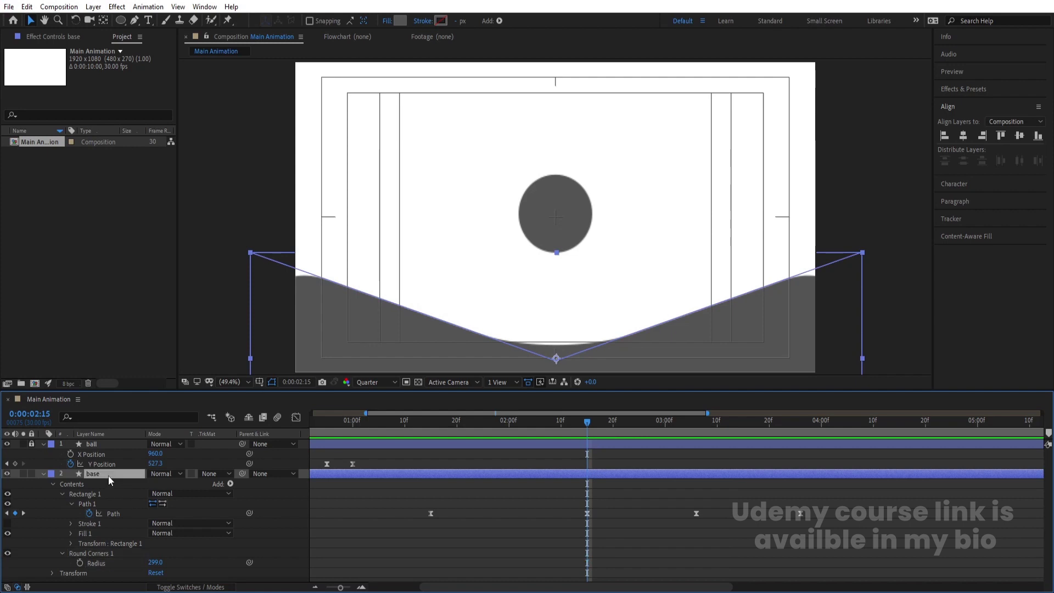
pyautogui.press('p')
pyautogui.click(69, 483)
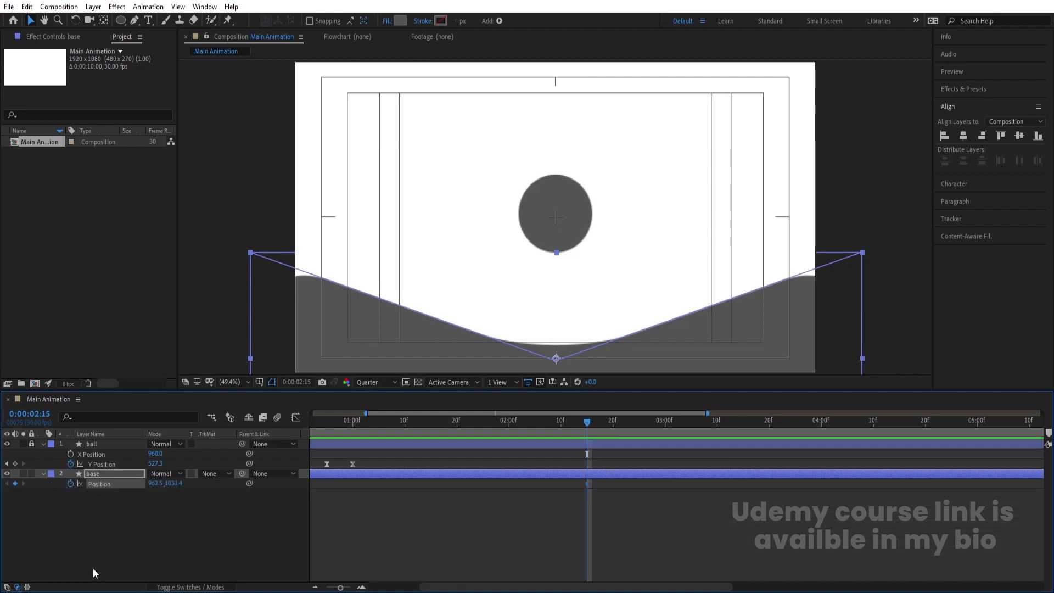
# Step: Keyframe the base's Position at 3:06 with its Y value lowered to about 1552, and preview the drop
pyautogui.press('u')
pyautogui.press('k')
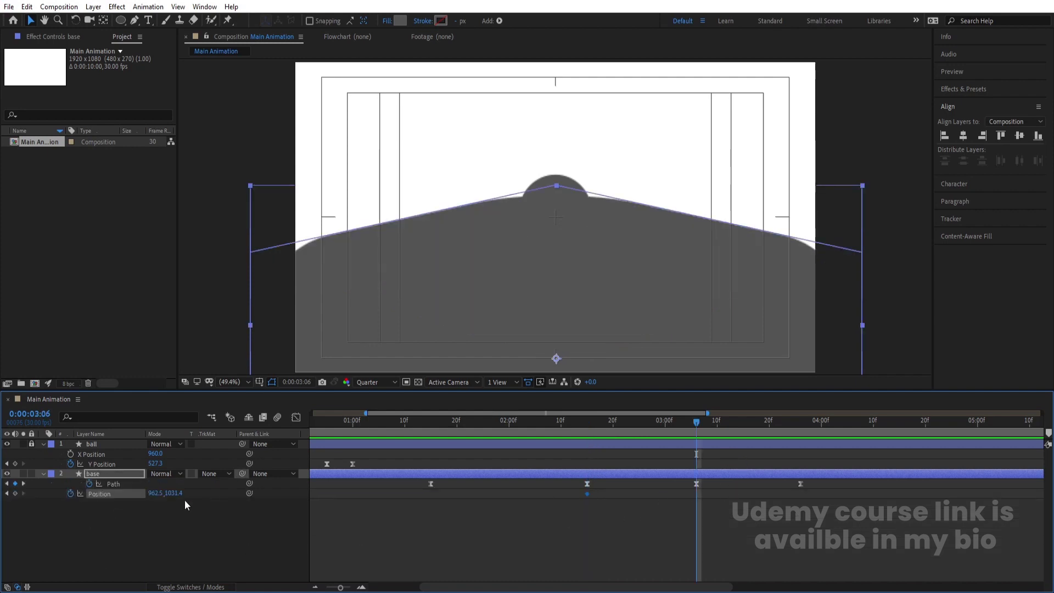
pyautogui.moveTo(176, 493); pyautogui.dragTo(388, 565)
pyautogui.press('space')
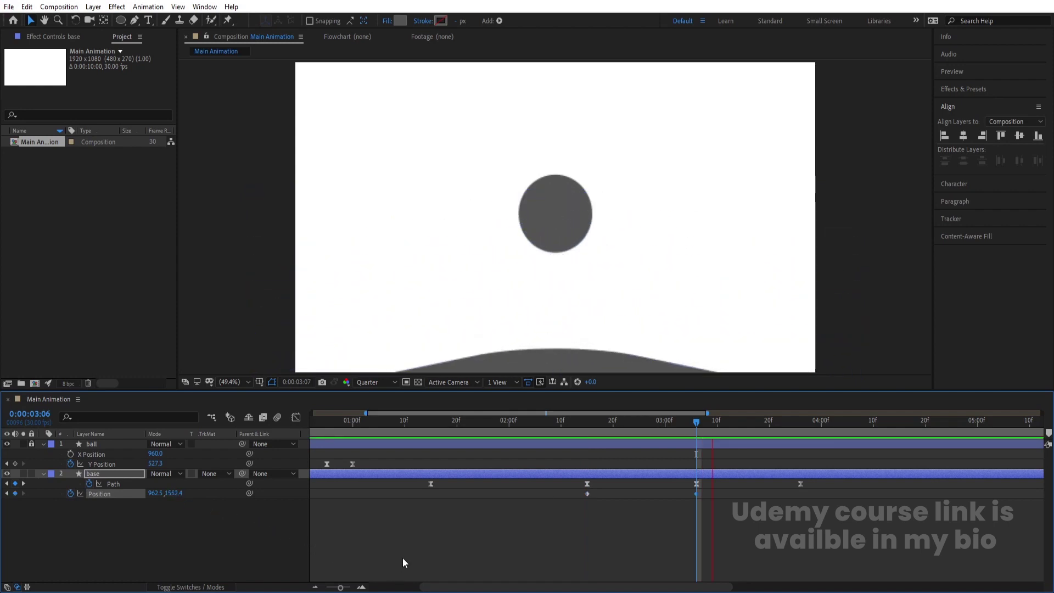
pyautogui.moveTo(695, 456); pyautogui.dragTo(690, 485)
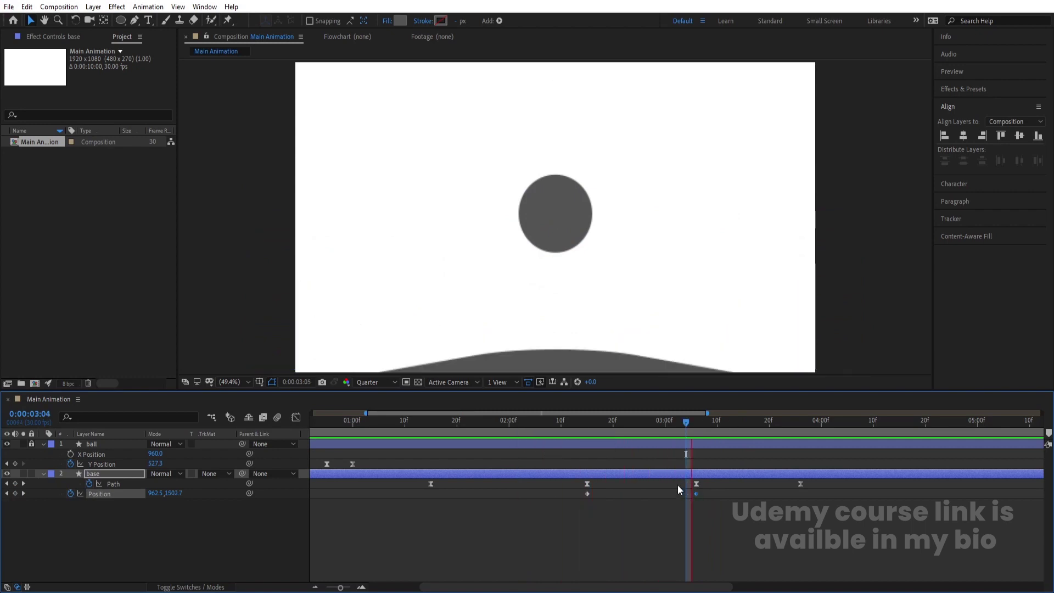
pyautogui.press('space')
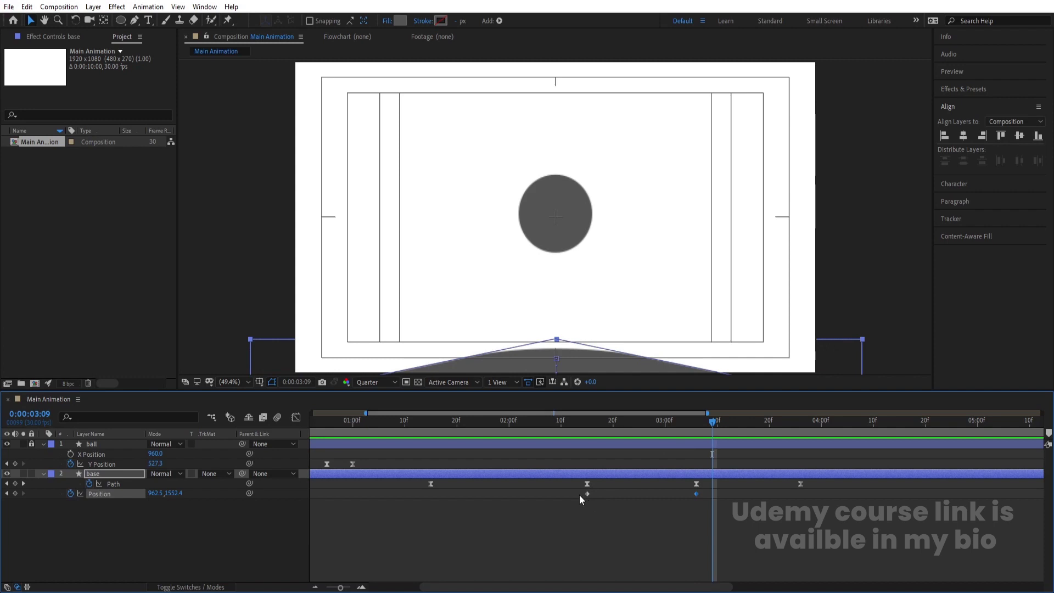
# Step: Apply Easy Ease to the base's Position keyframes, reshape their speed curve to peak just before 3:06, and preview the motion
pyautogui.moveTo(578, 496); pyautogui.dragTo(714, 509)
pyautogui.press('F9')
pyautogui.click(299, 419)
pyautogui.moveTo(590, 545); pyautogui.dragTo(600, 558)
pyautogui.click(602, 555)
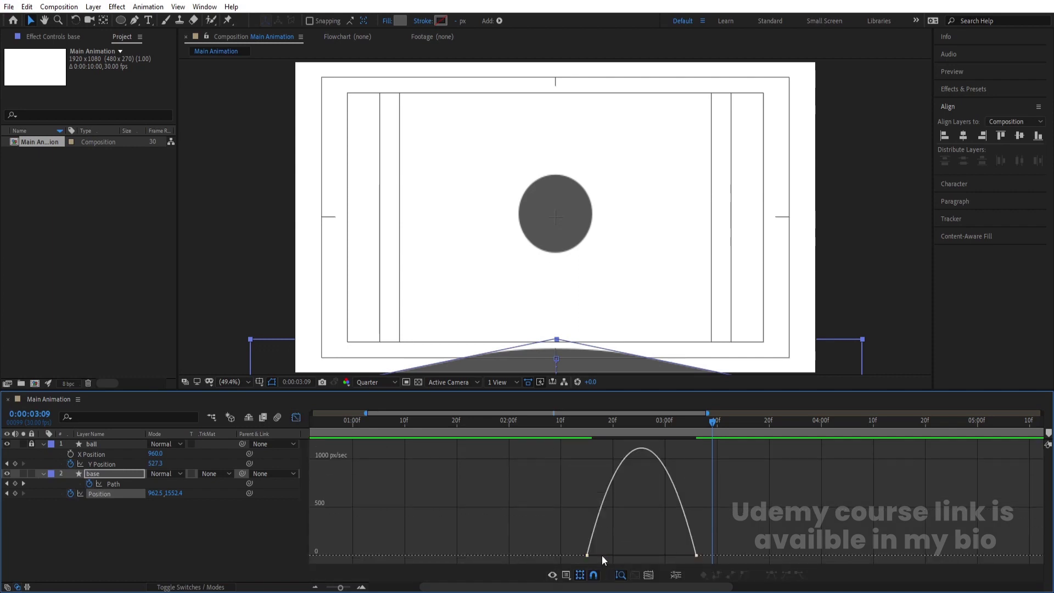
pyautogui.moveTo(557, 527); pyautogui.dragTo(689, 555)
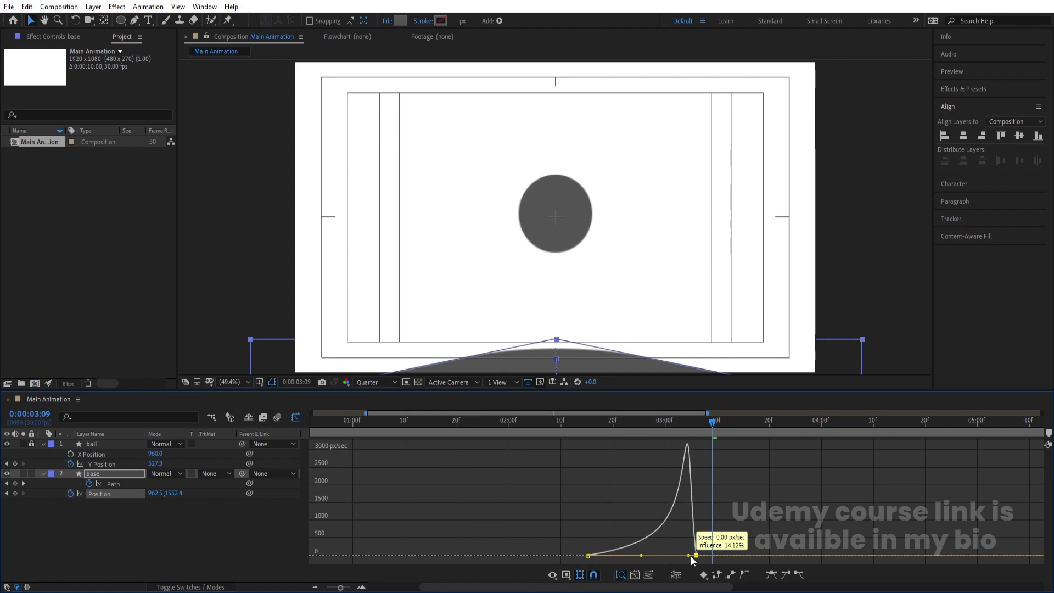
pyautogui.click(573, 427)
pyautogui.press('space')
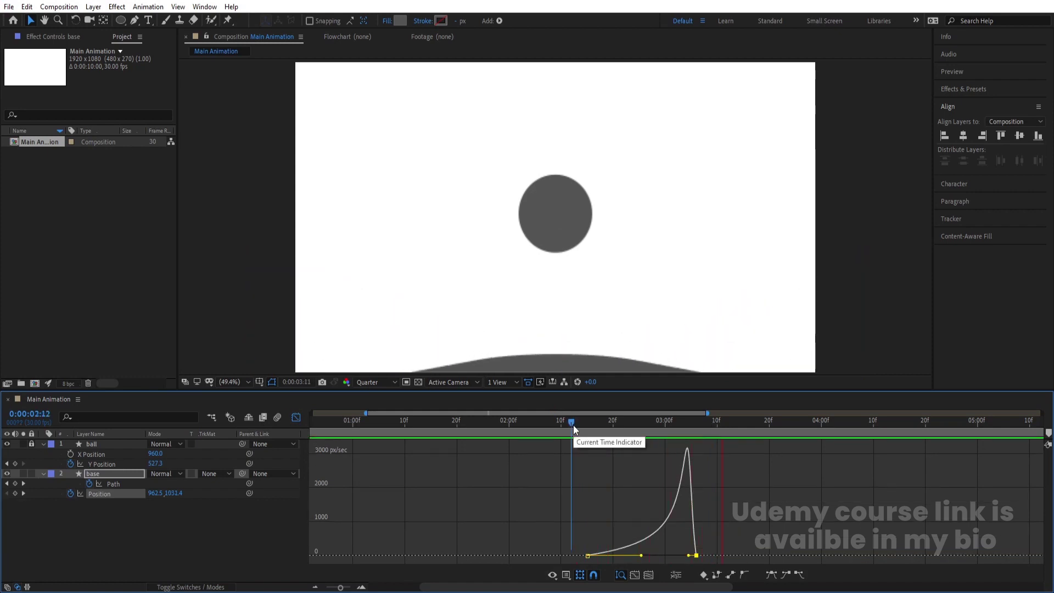
pyautogui.press('space')
pyautogui.click(289, 419)
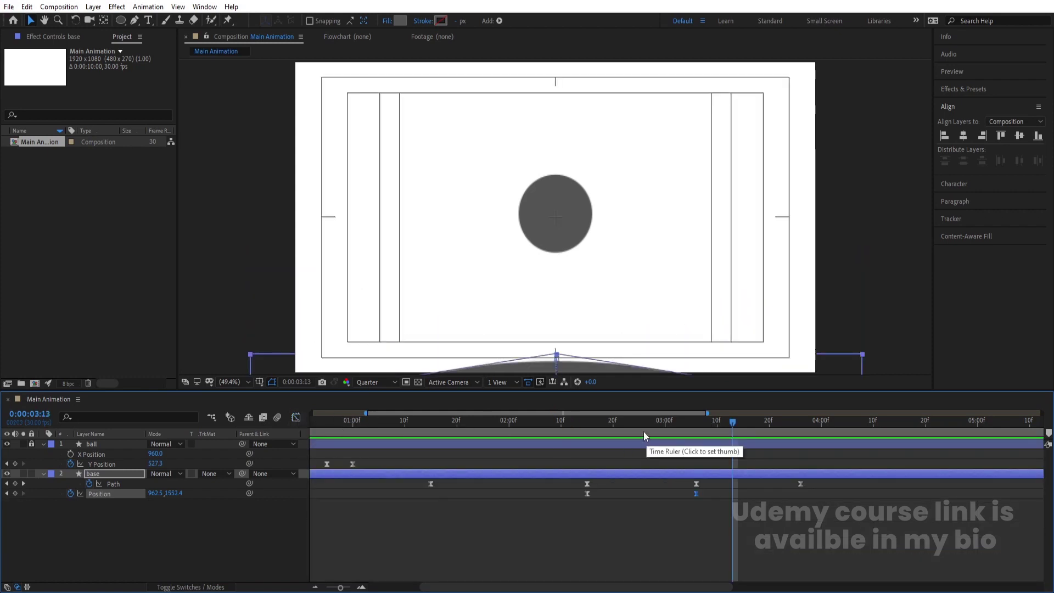
# Step: Shift both Position keyframes of the base four frames later, to 2:19 and 3:10, and preview the drop
pyautogui.moveTo(644, 427); pyautogui.dragTo(589, 424)
pyautogui.moveTo(578, 494); pyautogui.dragTo(632, 509)
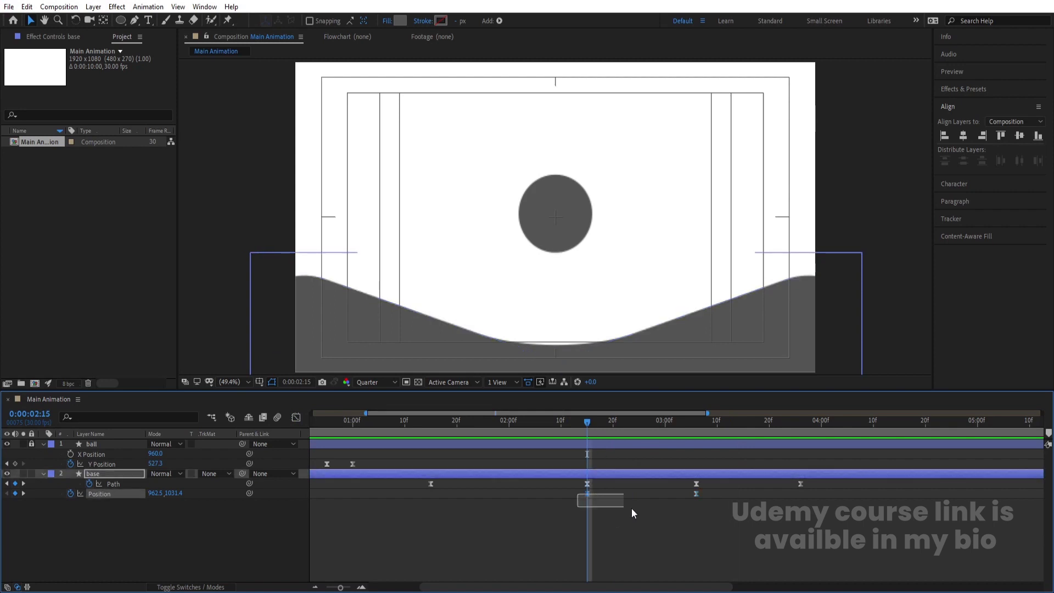
pyautogui.moveTo(713, 508)
pyautogui.mouseDown()
pyautogui.moveTo(706, 496)
pyautogui.moveTo(719, 499)
pyautogui.mouseUp()
pyautogui.press('space')
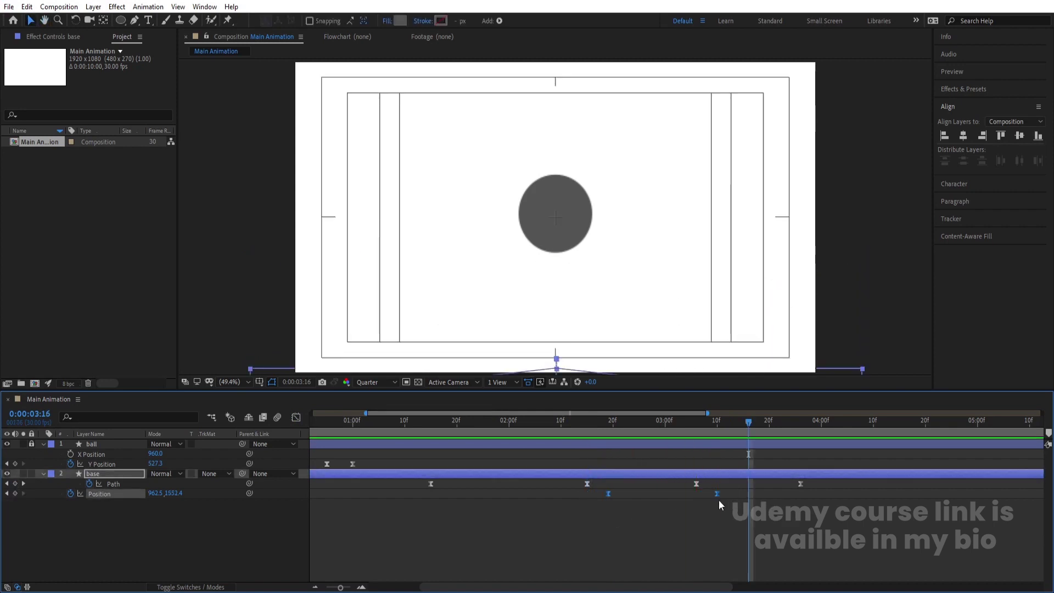
# Step: Unlock the ball layer and lock the base, and add a Y Position keyframe to the ball at 1:15
pyautogui.moveTo(723, 417); pyautogui.dragTo(430, 423)
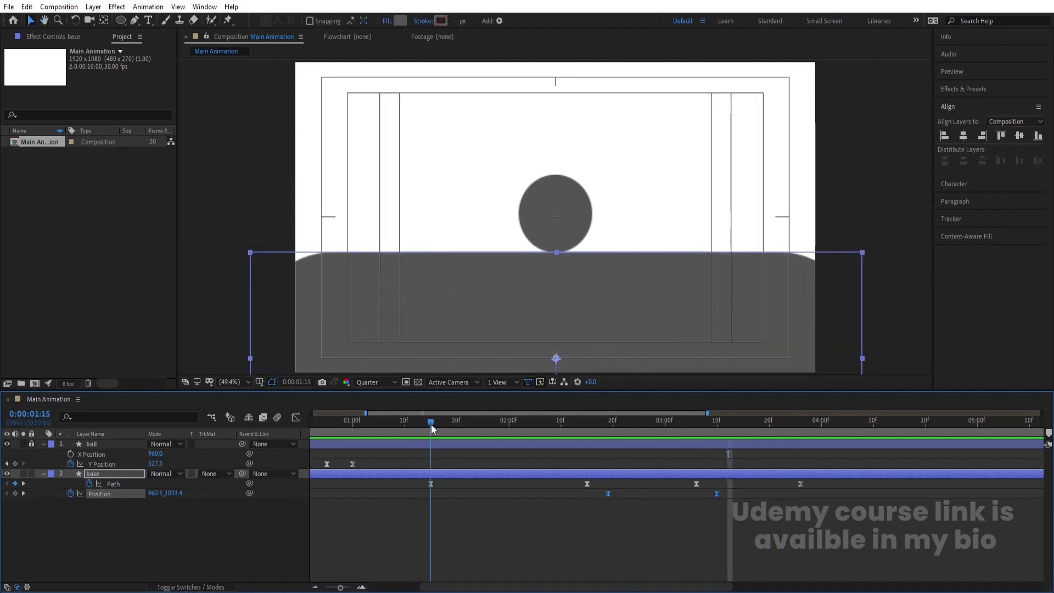
pyautogui.click(553, 165)
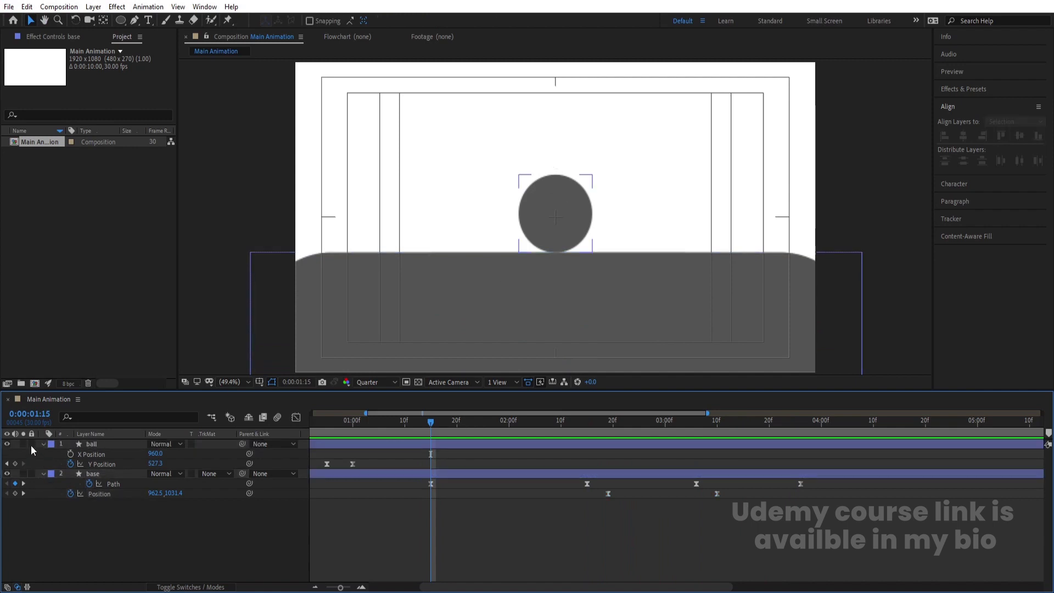
pyautogui.click(31, 474)
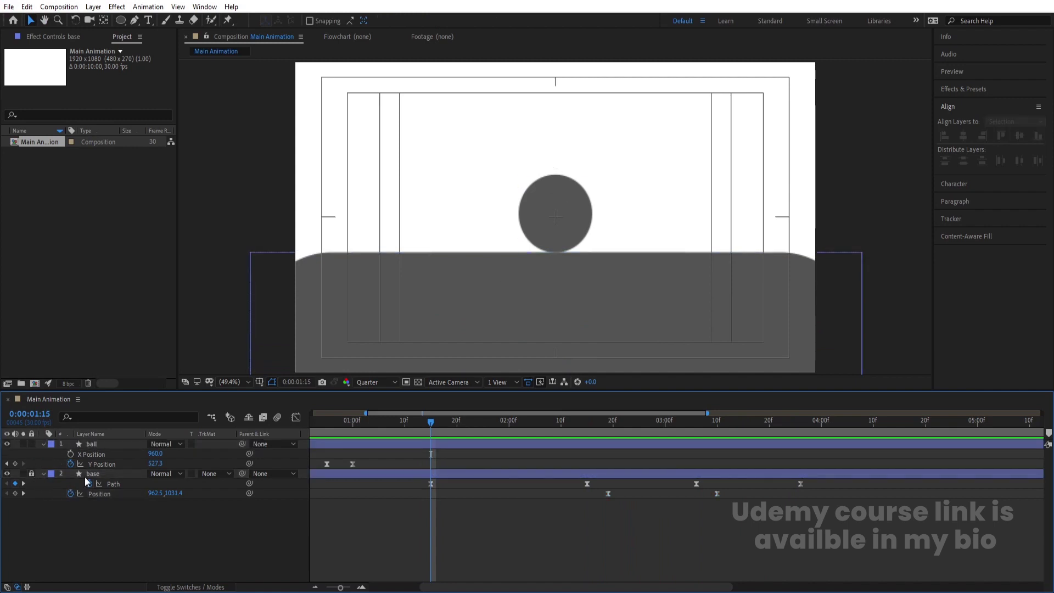
pyautogui.click(100, 446)
pyautogui.click(14, 464)
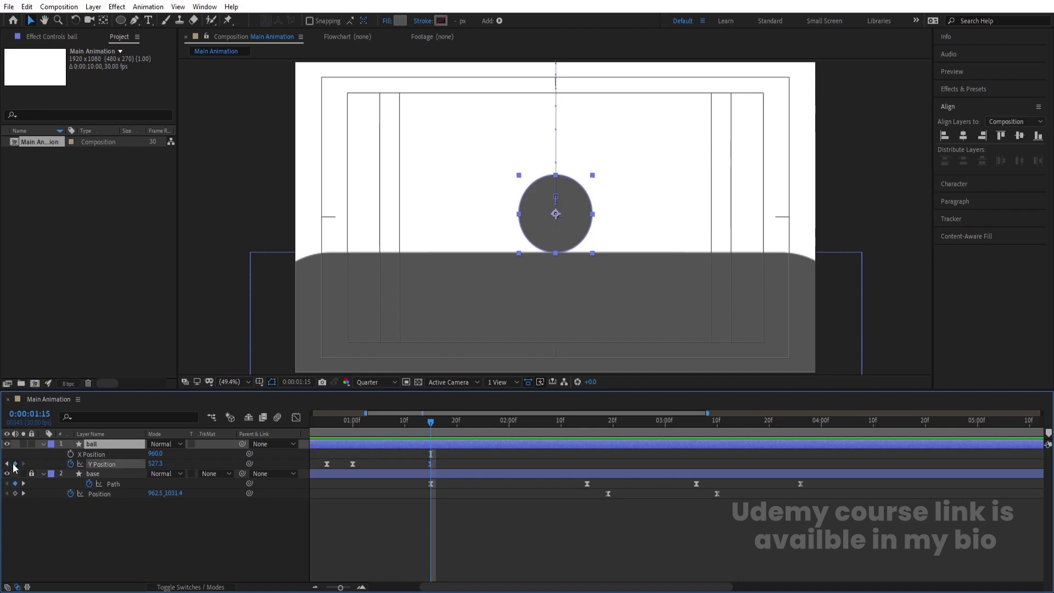
# Step: Keyframe the ball's Y Position at about 849 at 2:15 and about 141 at 3:10, and preview the bounce
pyautogui.press('k')
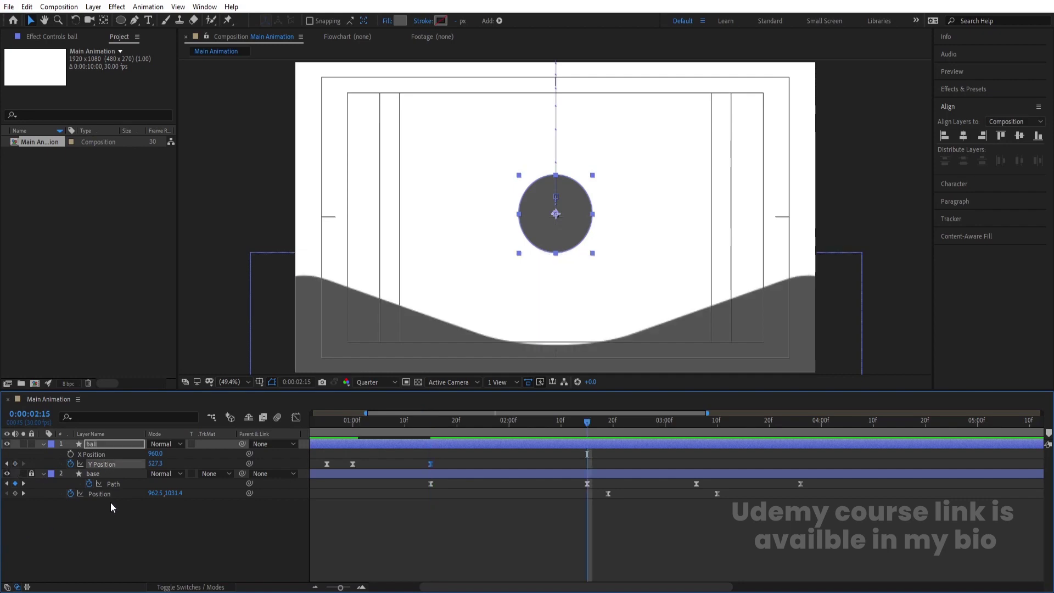
pyautogui.moveTo(156, 464); pyautogui.dragTo(384, 518)
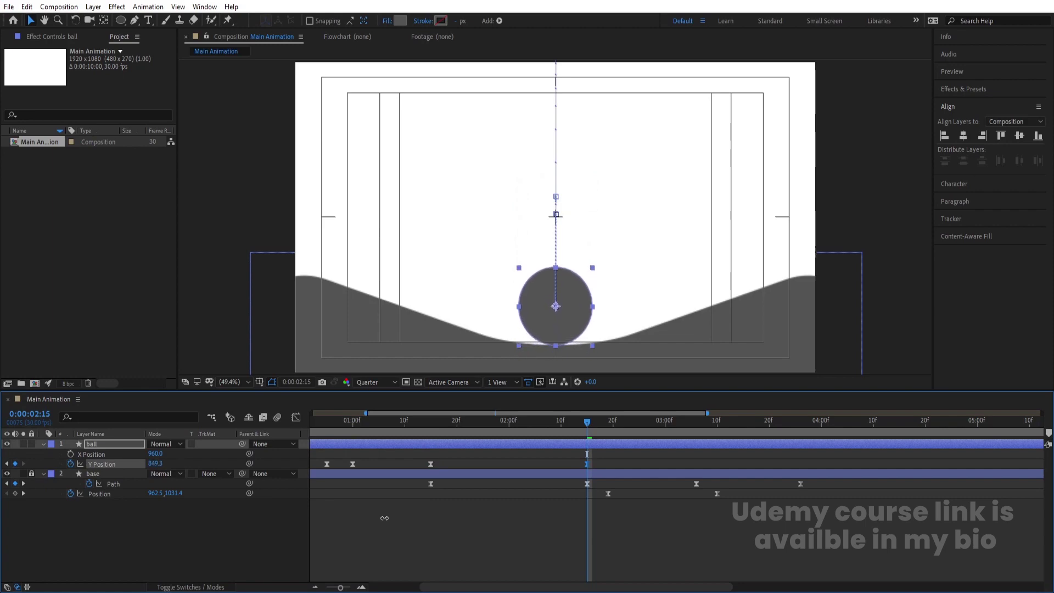
pyautogui.moveTo(707, 424)
pyautogui.mouseDown()
pyautogui.moveTo(697, 437)
pyautogui.moveTo(717, 441)
pyautogui.mouseUp()
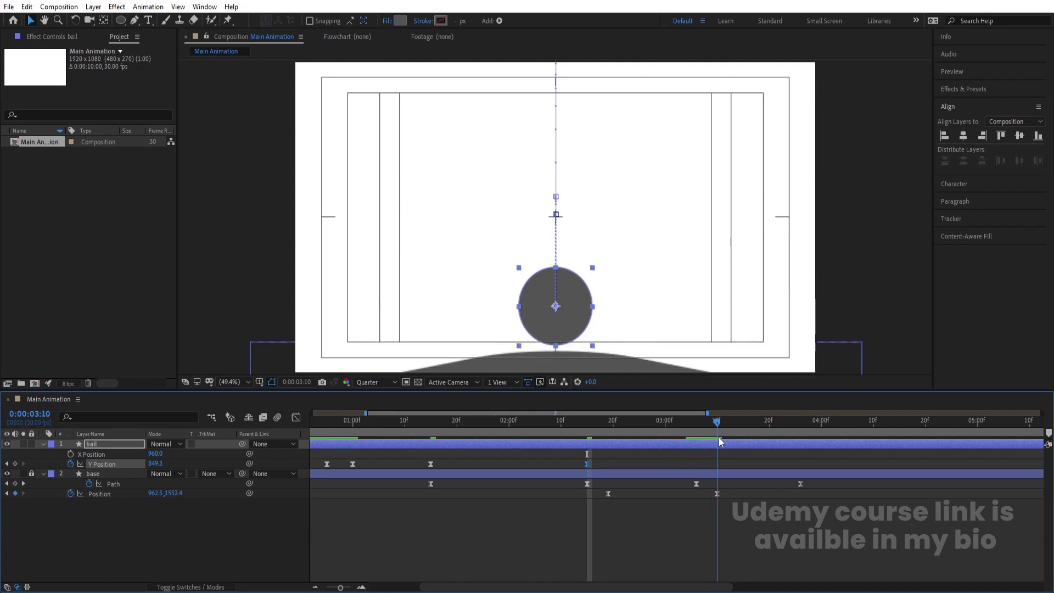
pyautogui.moveTo(160, 467); pyautogui.dragTo(82, 471)
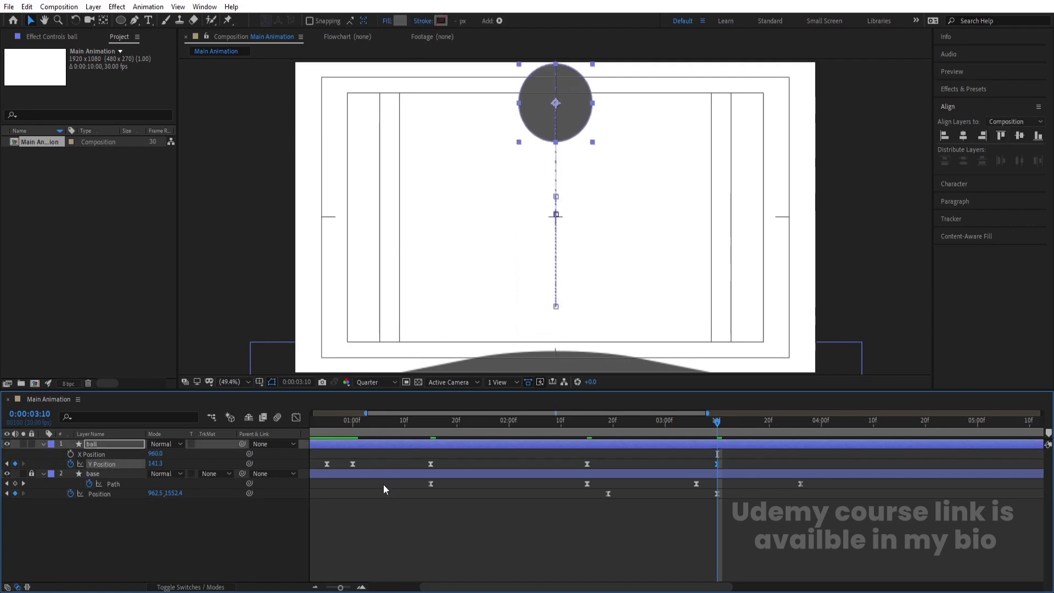
pyautogui.click(431, 435)
pyautogui.press('space')
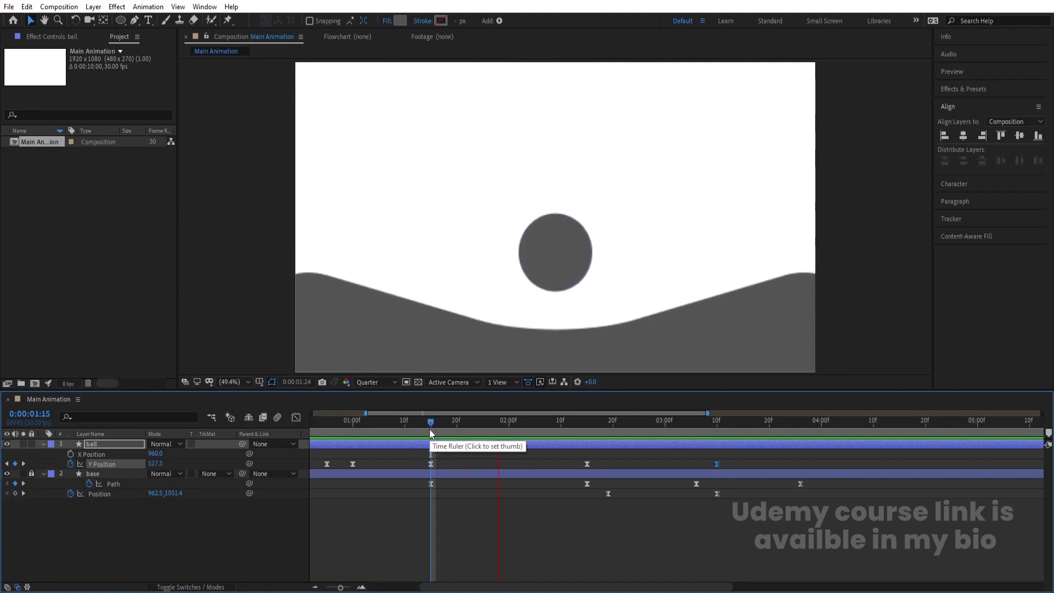
# Step: Copy the ball's 2:15 Y Position keyframe to 2:22 so the ball holds at its lowest point
pyautogui.press('-')
pyautogui.press('capslock')
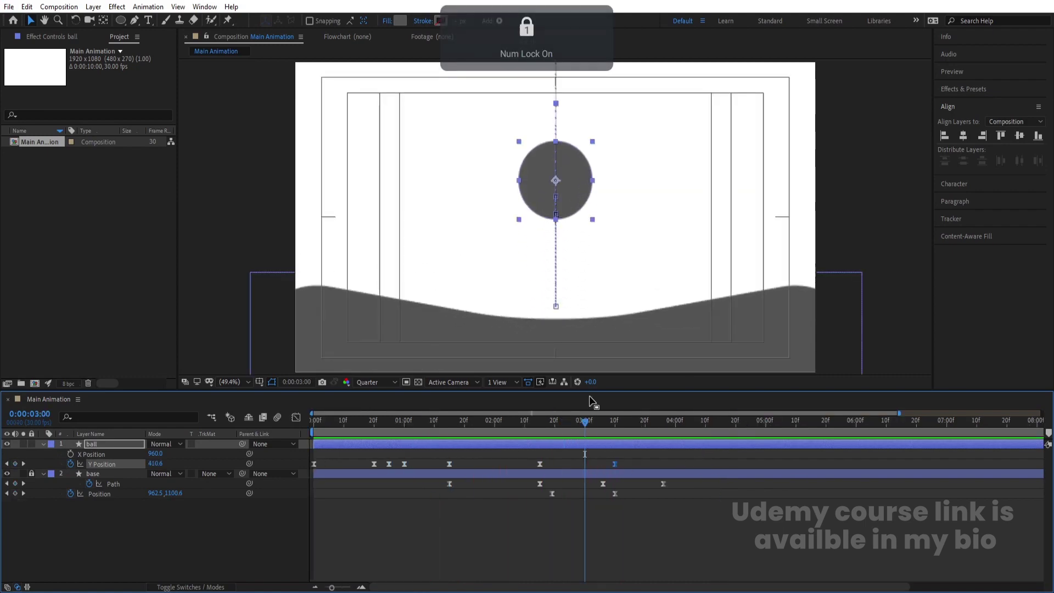
pyautogui.moveTo(591, 425); pyautogui.dragTo(559, 431)
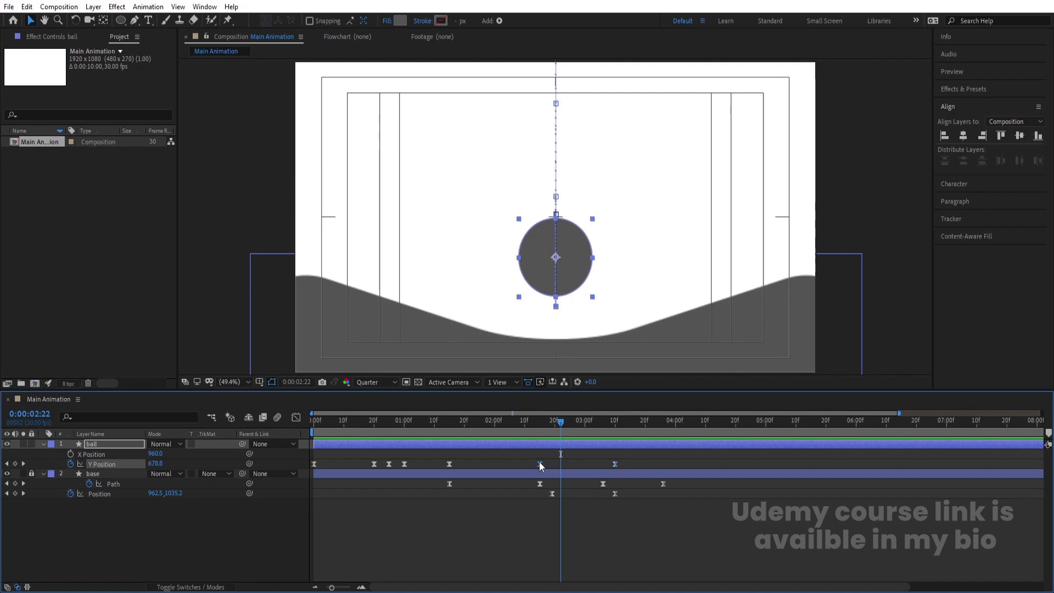
pyautogui.moveTo(539, 464); pyautogui.dragTo(559, 465)
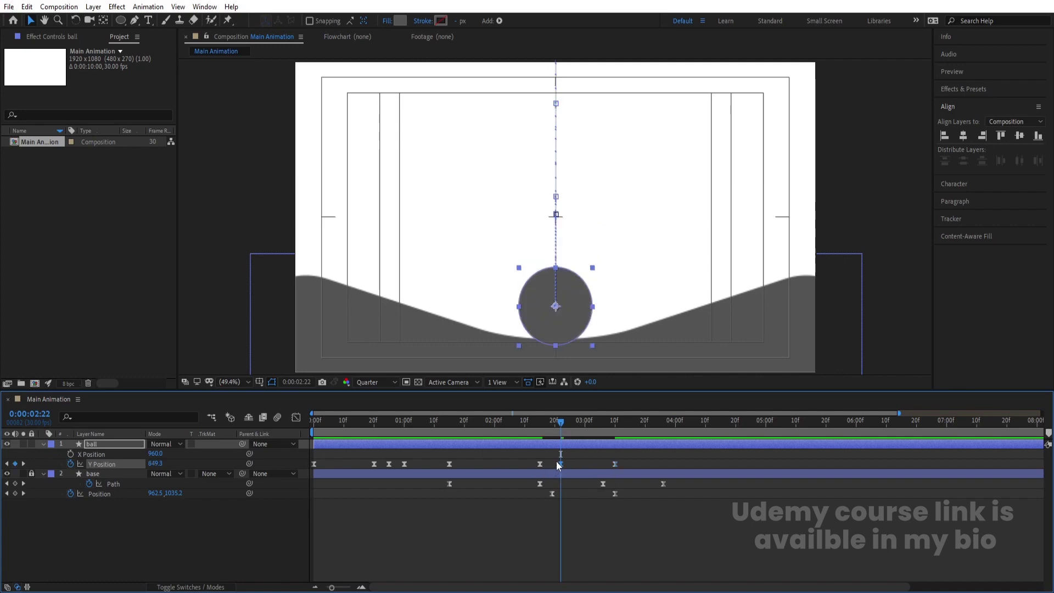
# Step: Apply Easy Ease to the ball's Y Position keyframes from 1:15 to 3:10 in the speed graph
pyautogui.moveTo(478, 421); pyautogui.dragTo(455, 421)
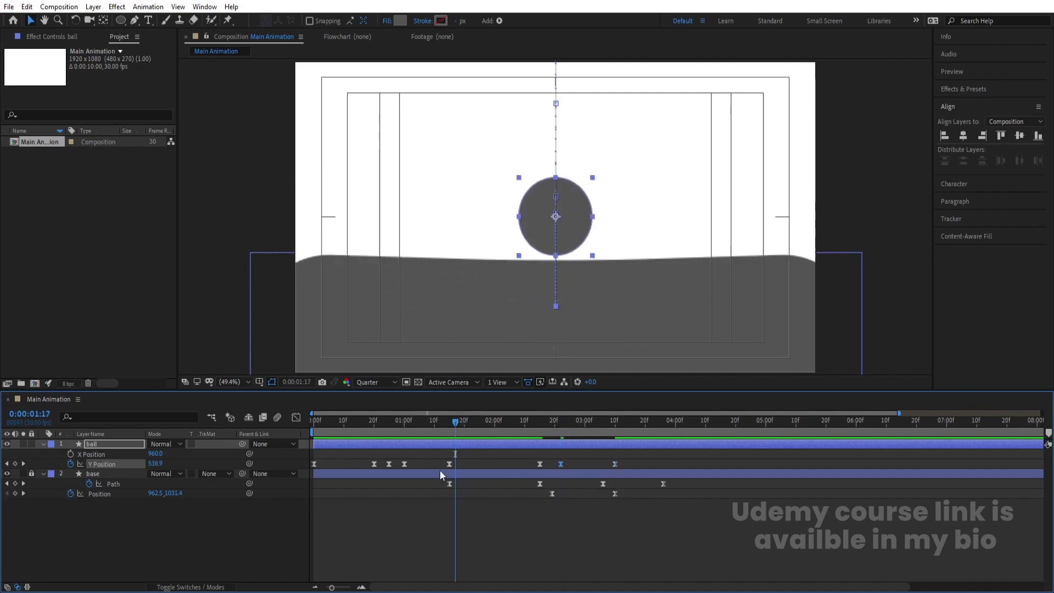
pyautogui.moveTo(436, 459); pyautogui.dragTo(544, 464)
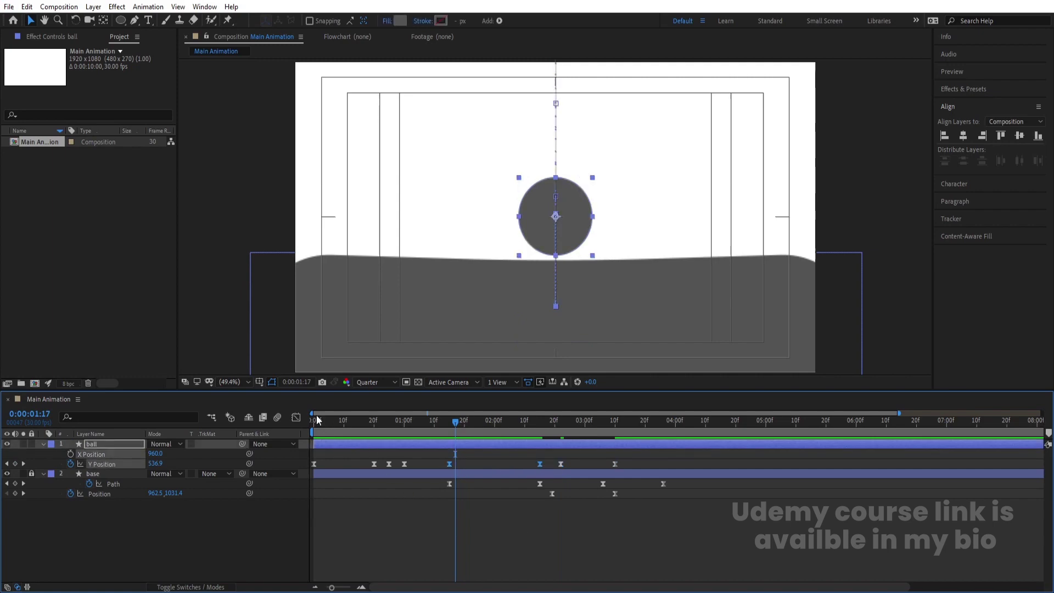
pyautogui.click(296, 417)
pyautogui.moveTo(442, 505); pyautogui.dragTo(652, 536)
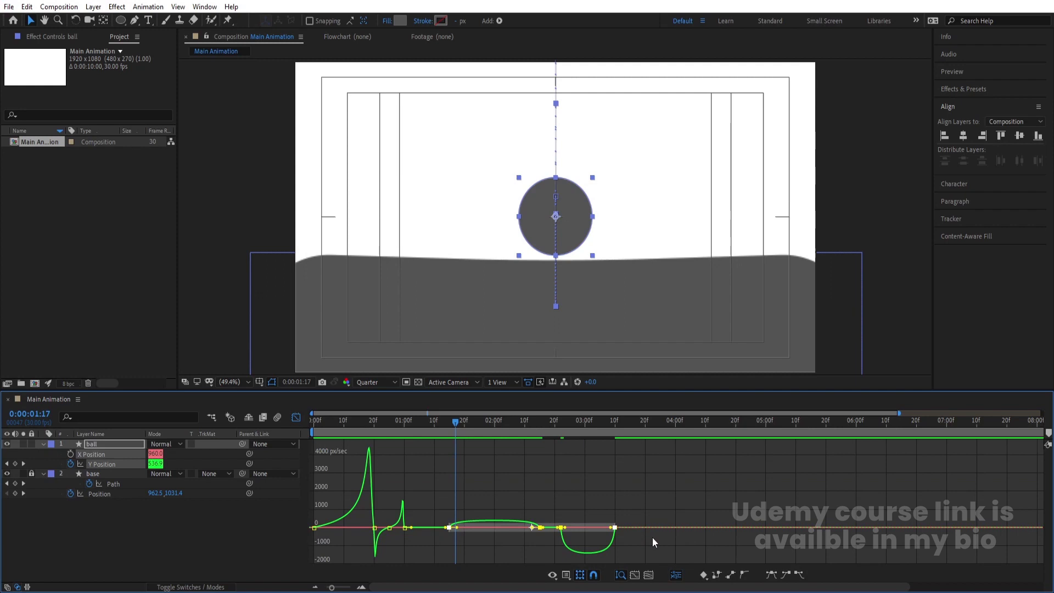
pyautogui.press('F9')
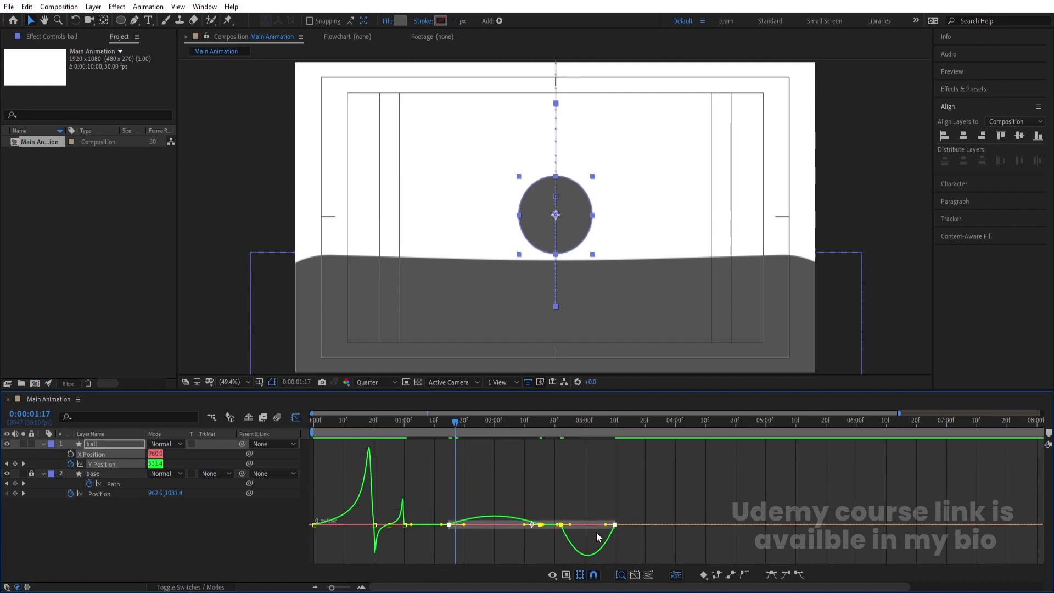
# Step: Reshape the ball's Y Position speed curve between 1:15 and 2:15 to peak just before 2:15, and preview the sinking motion
pyautogui.press('=')
pyautogui.click(443, 499)
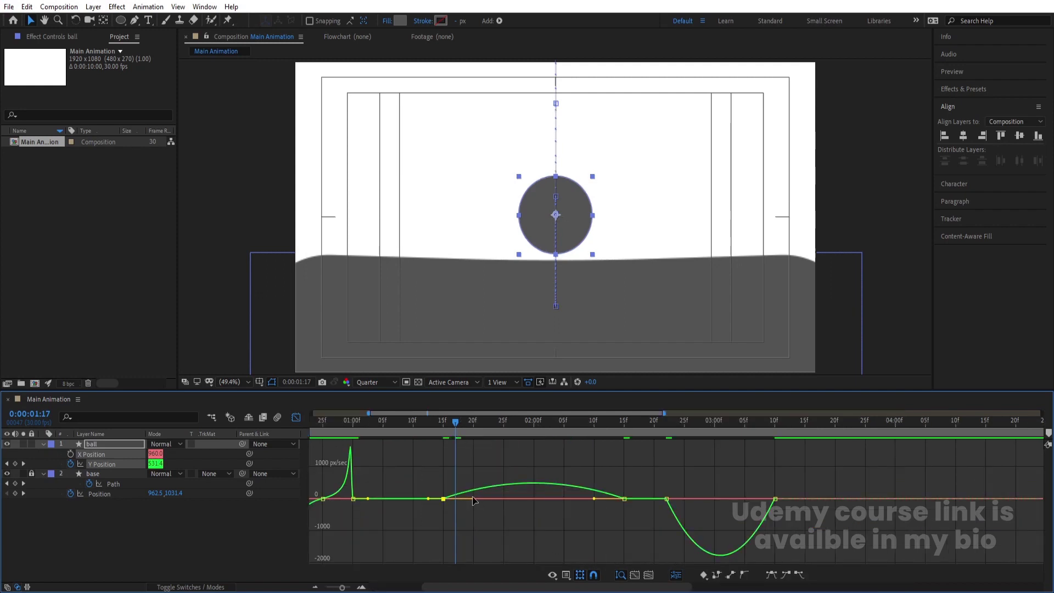
pyautogui.moveTo(473, 499); pyautogui.dragTo(608, 498)
pyautogui.click(625, 499)
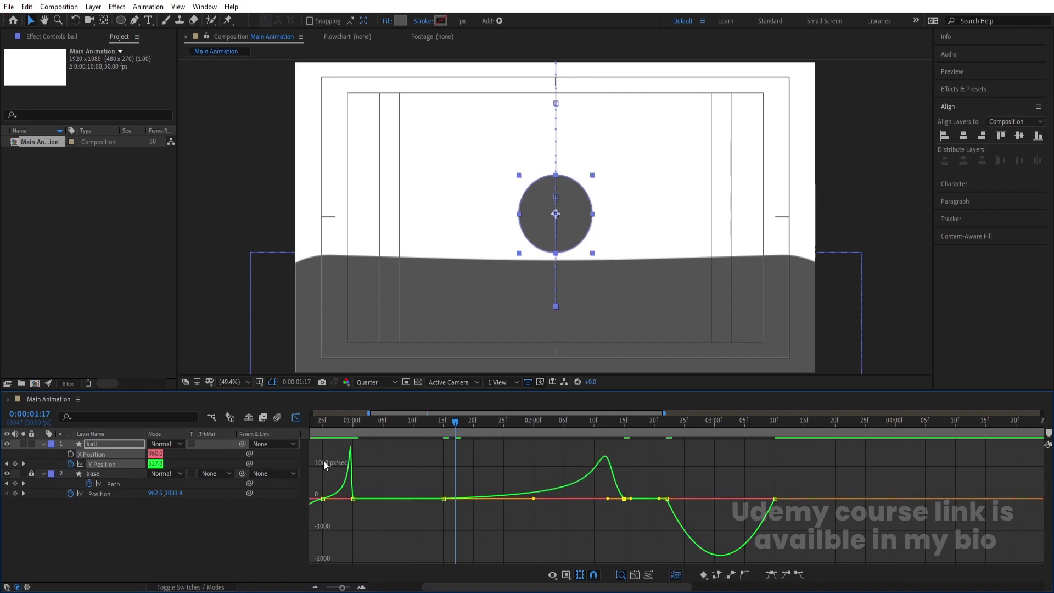
pyautogui.click(296, 418)
pyautogui.press('space')
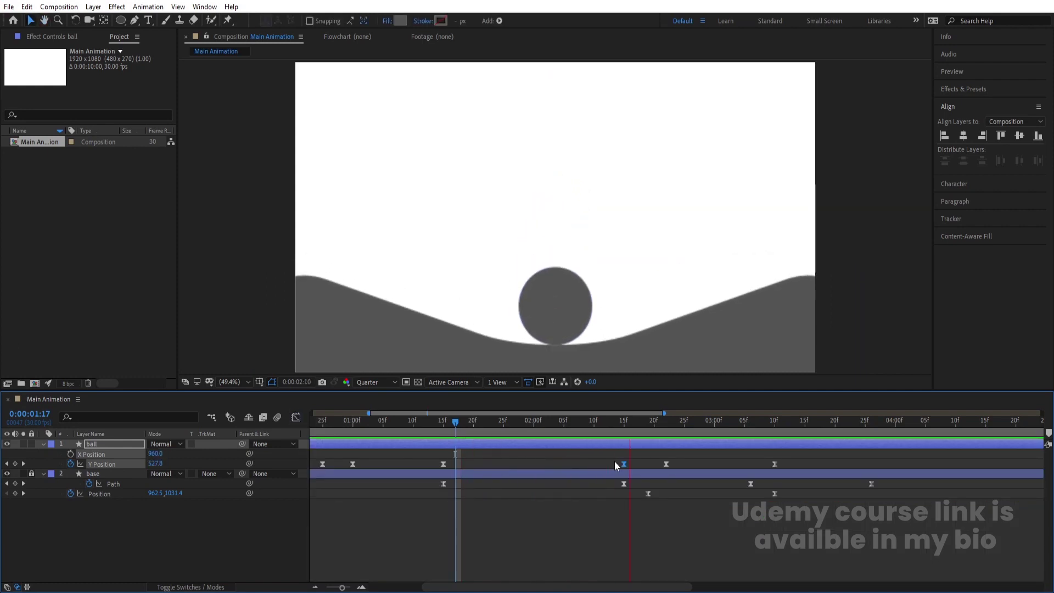
pyautogui.click(408, 421)
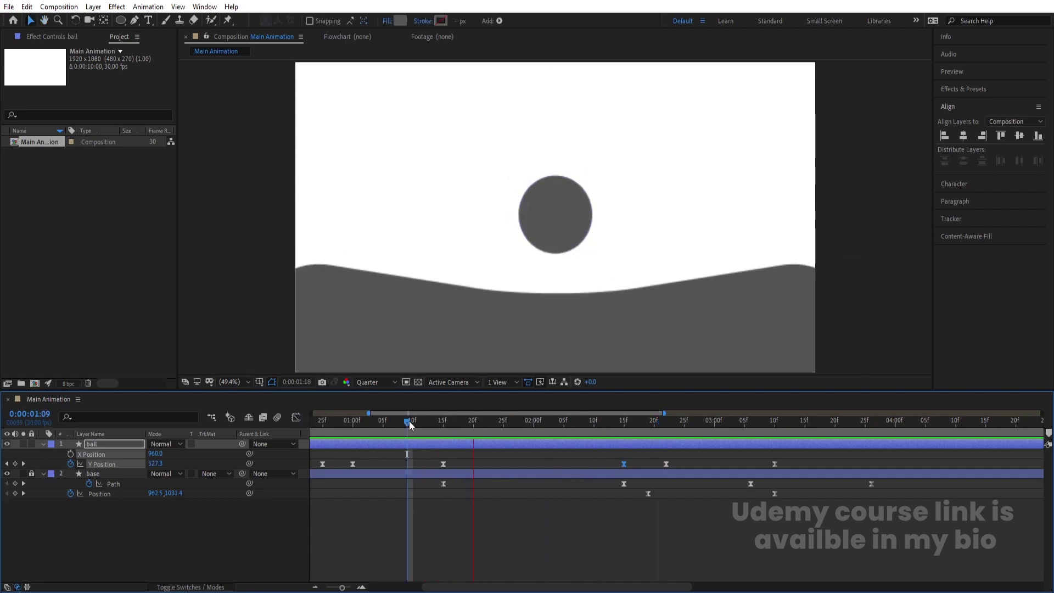
# Step: Reshape the ball's Y Position speed curve between 2:22 and 3:10 into a sharper peak midway, and preview the launch
pyautogui.moveTo(409, 422); pyautogui.dragTo(795, 466)
pyautogui.click(296, 418)
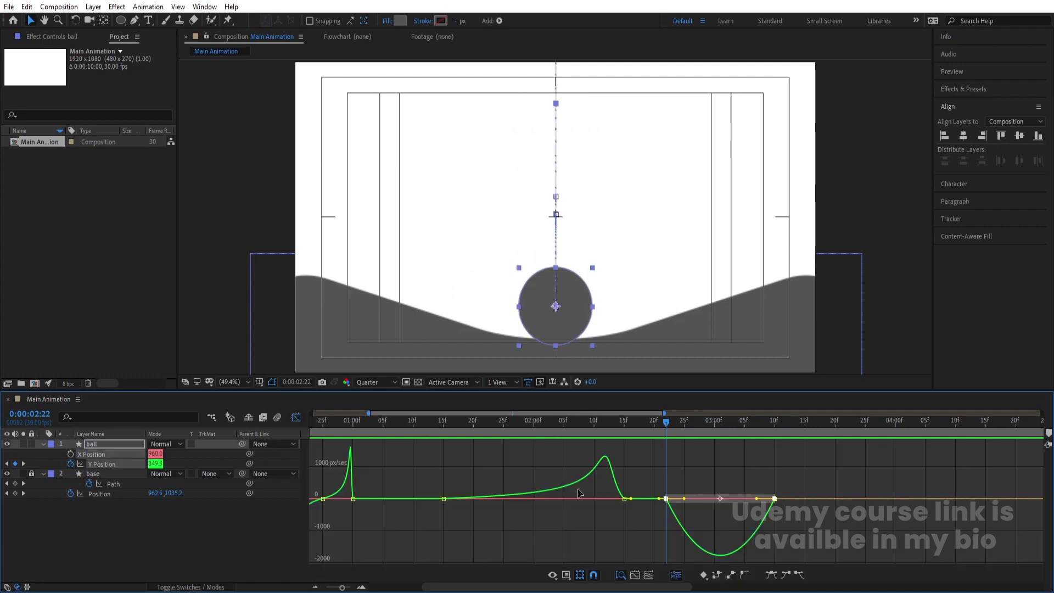
pyautogui.moveTo(770, 528); pyautogui.dragTo(736, 448)
pyautogui.moveTo(783, 536); pyautogui.dragTo(660, 445)
pyautogui.moveTo(685, 500); pyautogui.dragTo(739, 489)
pyautogui.press('space')
pyautogui.press('space')
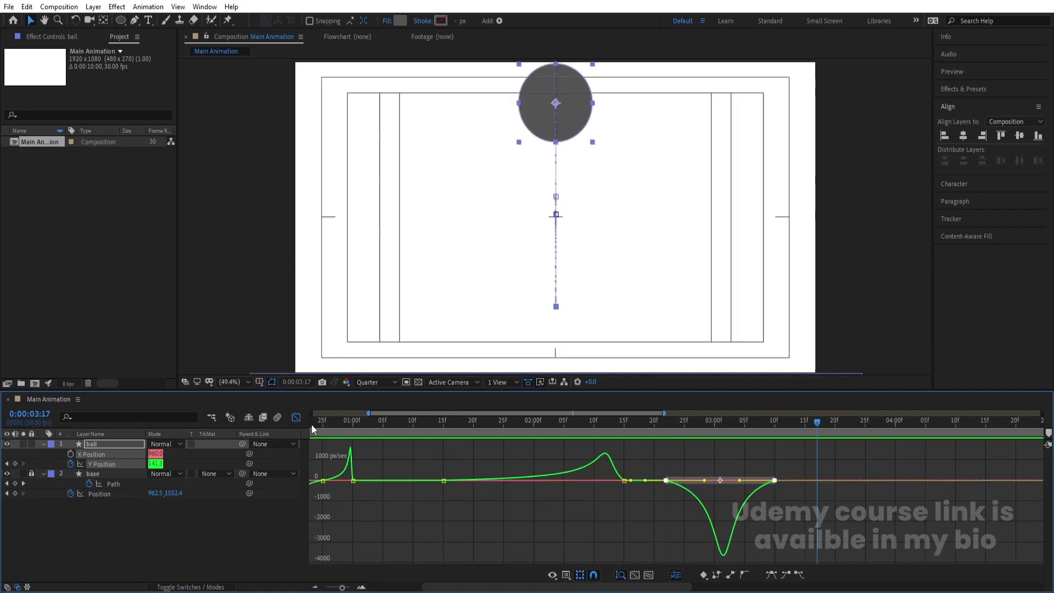
pyautogui.click(296, 417)
pyautogui.press('space')
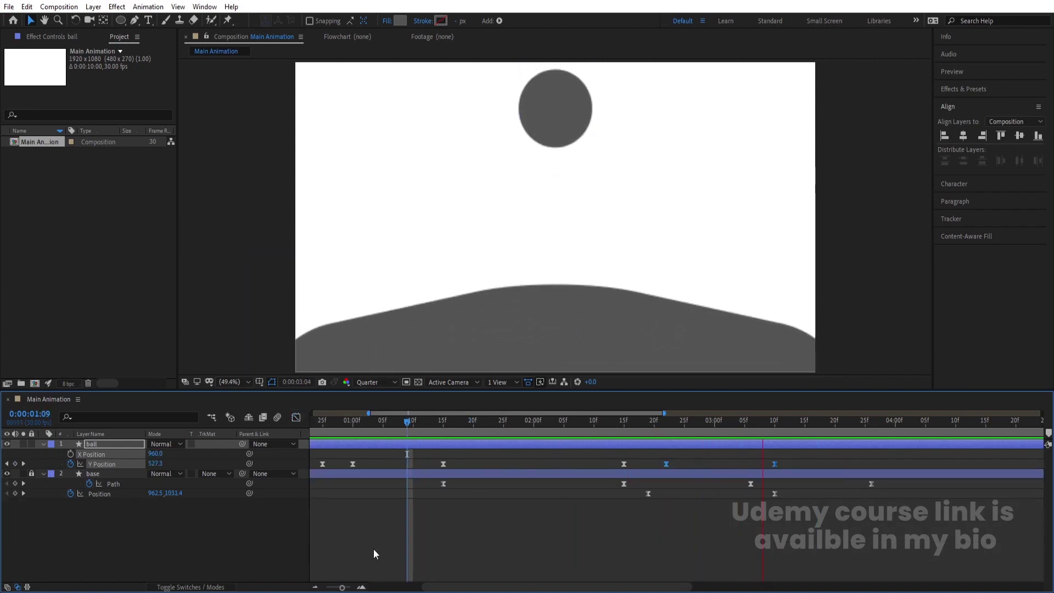
pyautogui.press('space')
# Step: Shift the ball's last two Y Position keyframes three frames later, to 2:25 and 3:13, and preview the timing
pyautogui.moveTo(686, 423); pyautogui.dragTo(667, 424)
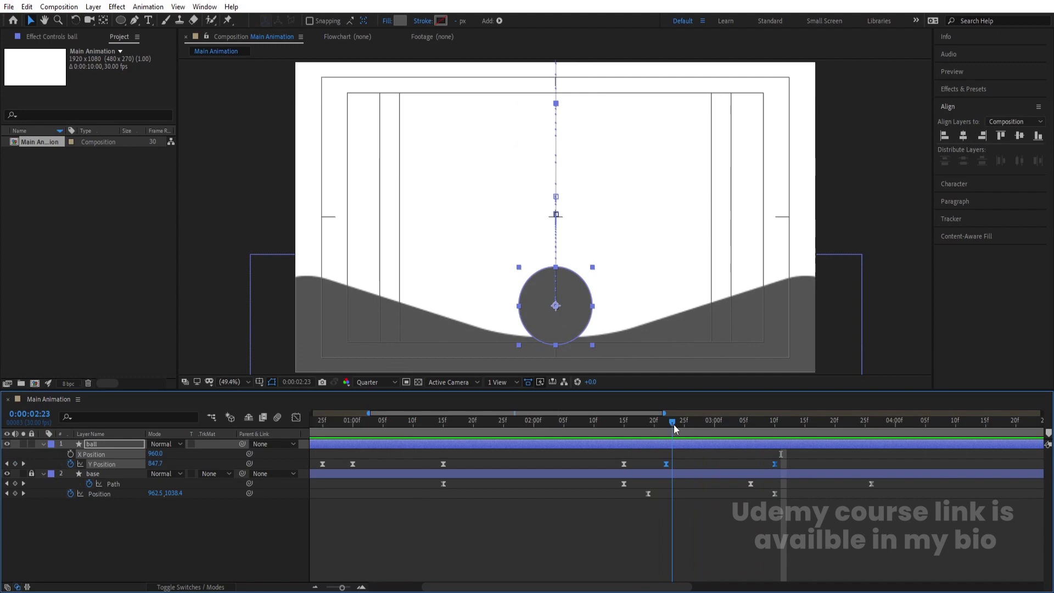
pyautogui.press('pagedown')
pyautogui.moveTo(666, 463); pyautogui.dragTo(684, 464)
pyautogui.press('space')
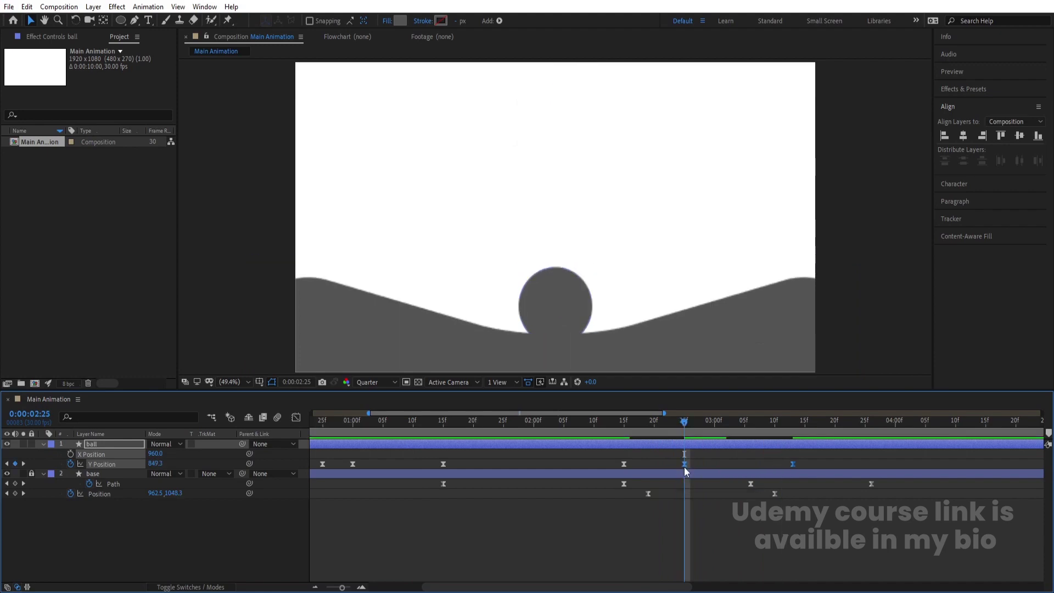
pyautogui.press('space')
pyautogui.press('space')
pyautogui.press('space')
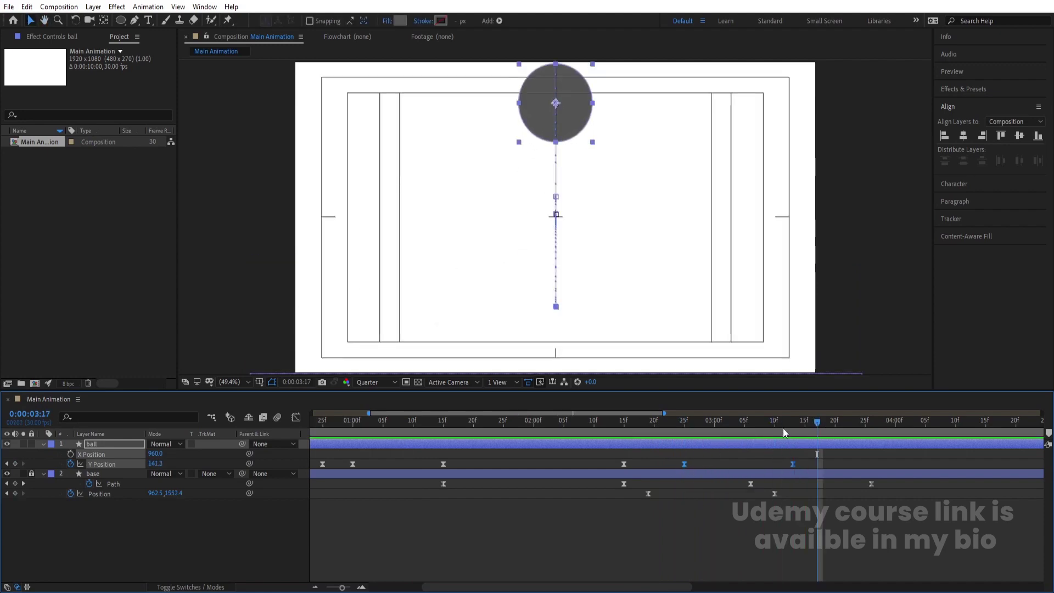
pyautogui.press('space')
pyautogui.press('space')
# Step: Play the animation from the start and replay the part where the base throws the ball upward
pyautogui.press('Home')
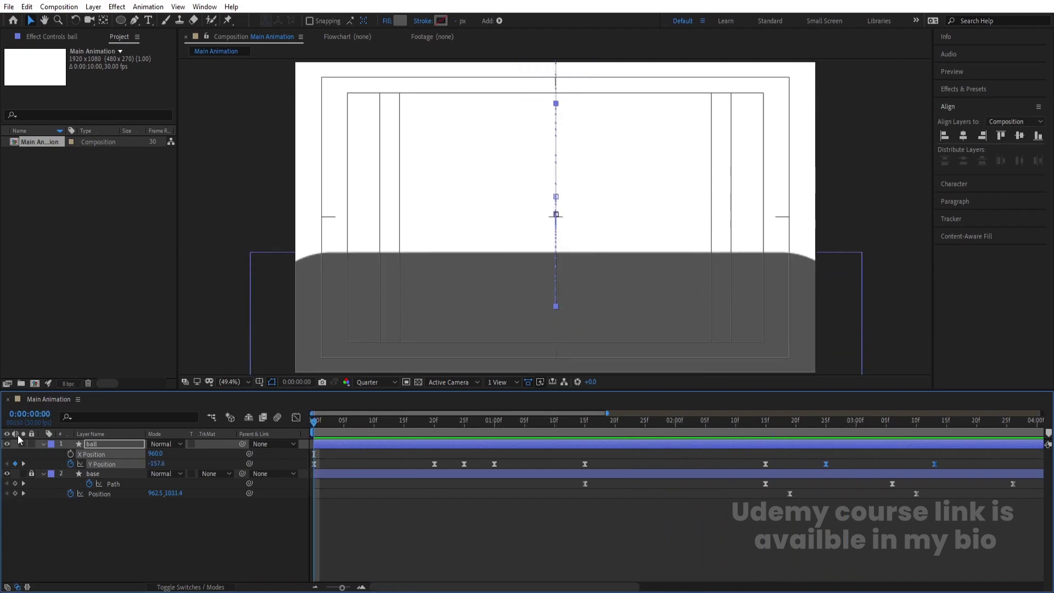
pyautogui.press('space')
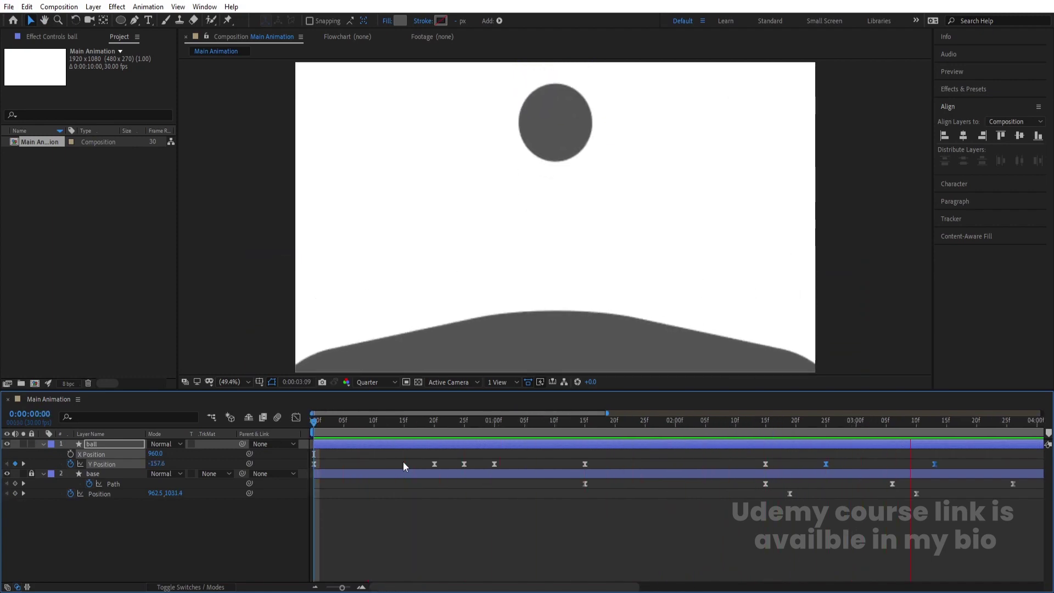
pyautogui.moveTo(773, 417); pyautogui.dragTo(800, 424)
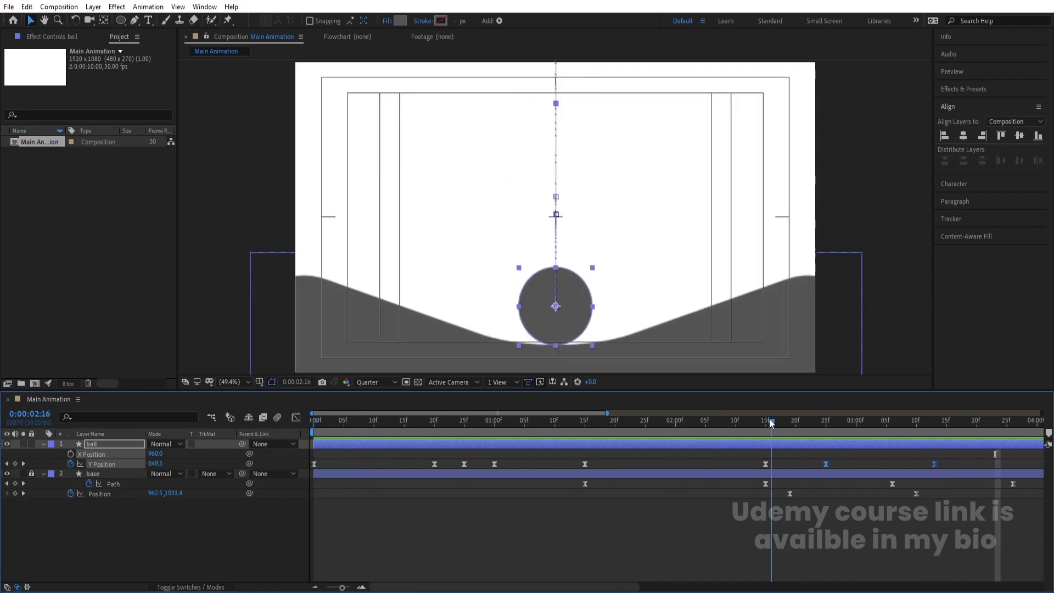
pyautogui.click(773, 417)
pyautogui.press('space')
pyautogui.press('space')
pyautogui.press('space')
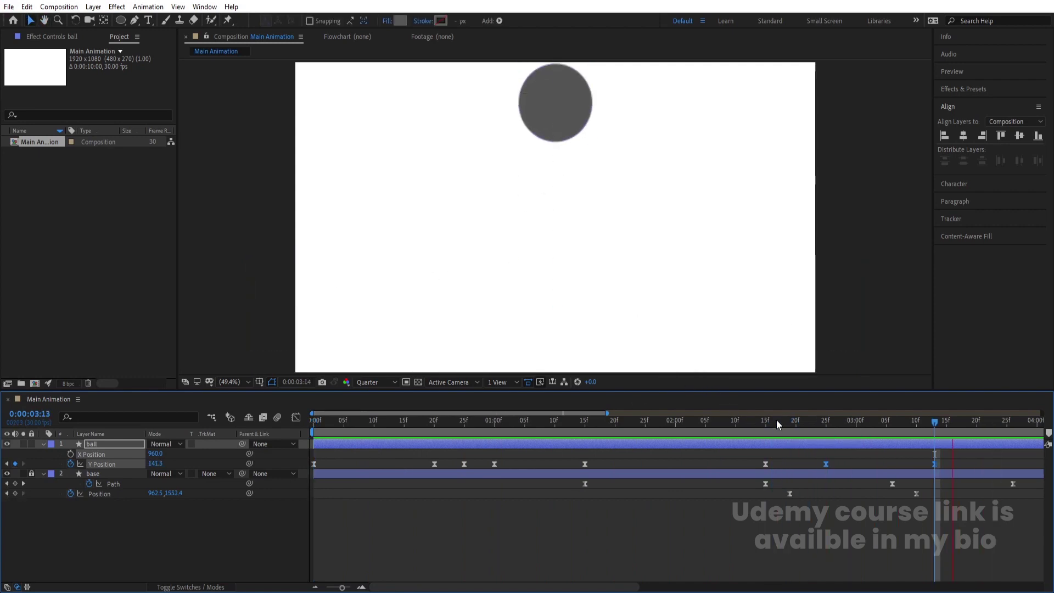
pyautogui.press('space')
# Step: Add a text layer reading "Design" near the centre of the composition
pyautogui.press('-')
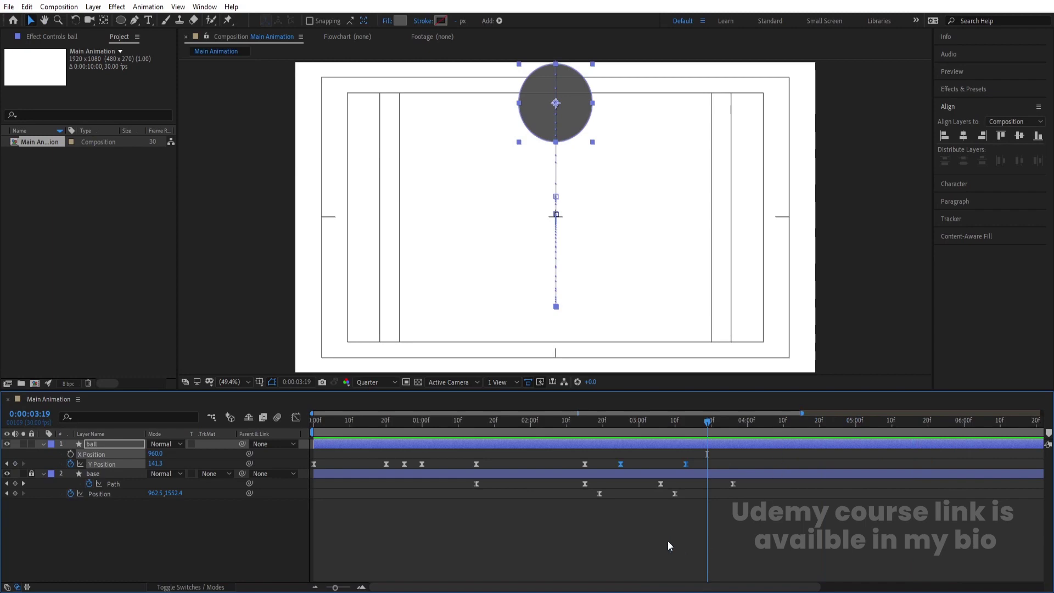
pyautogui.click(668, 541)
pyautogui.click(149, 22)
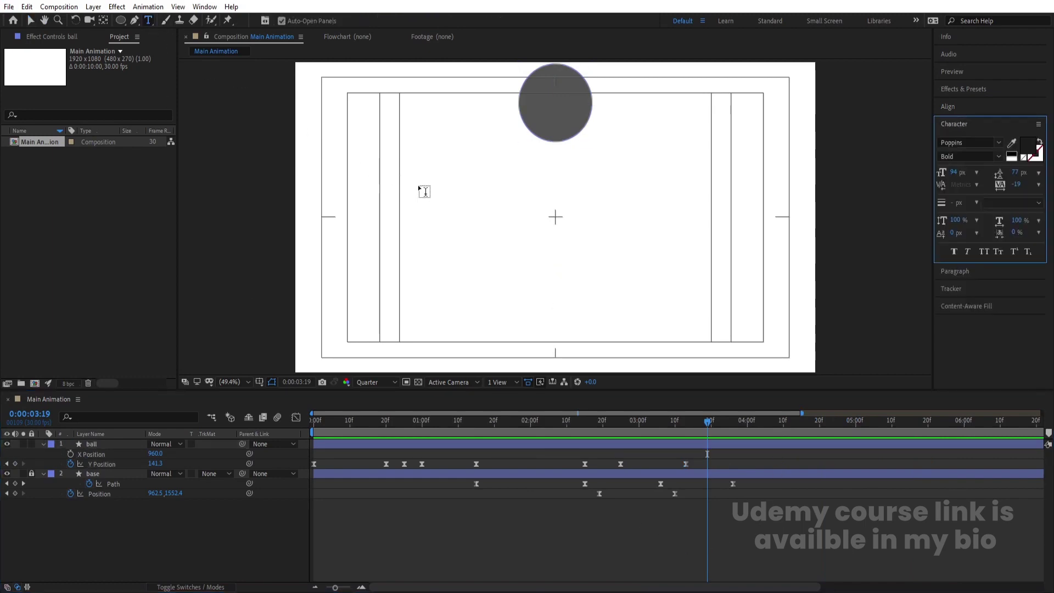
pyautogui.click(502, 220)
pyautogui.write('Des')
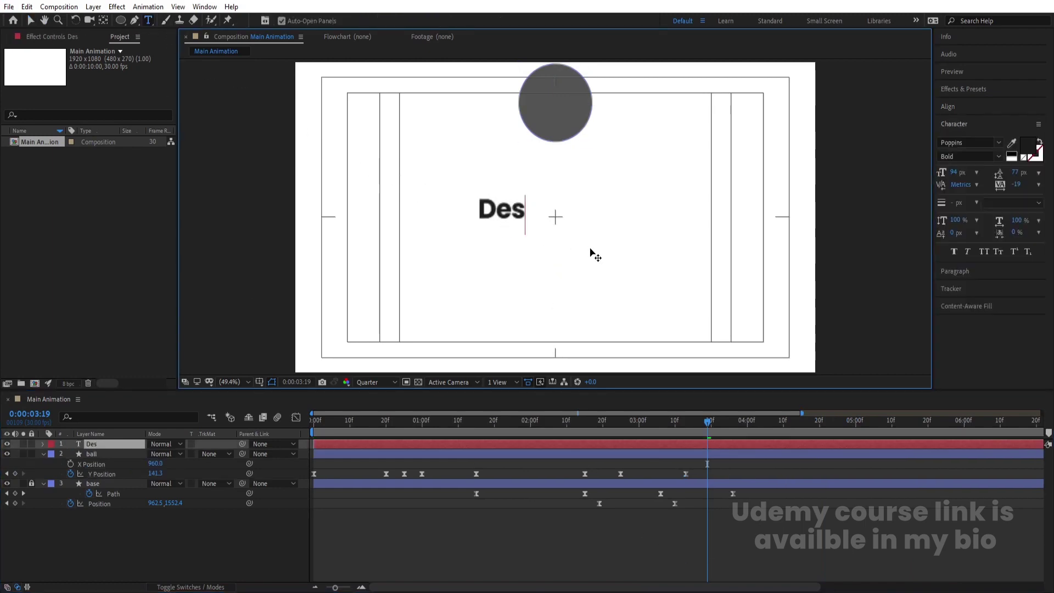
pyautogui.write('ign')
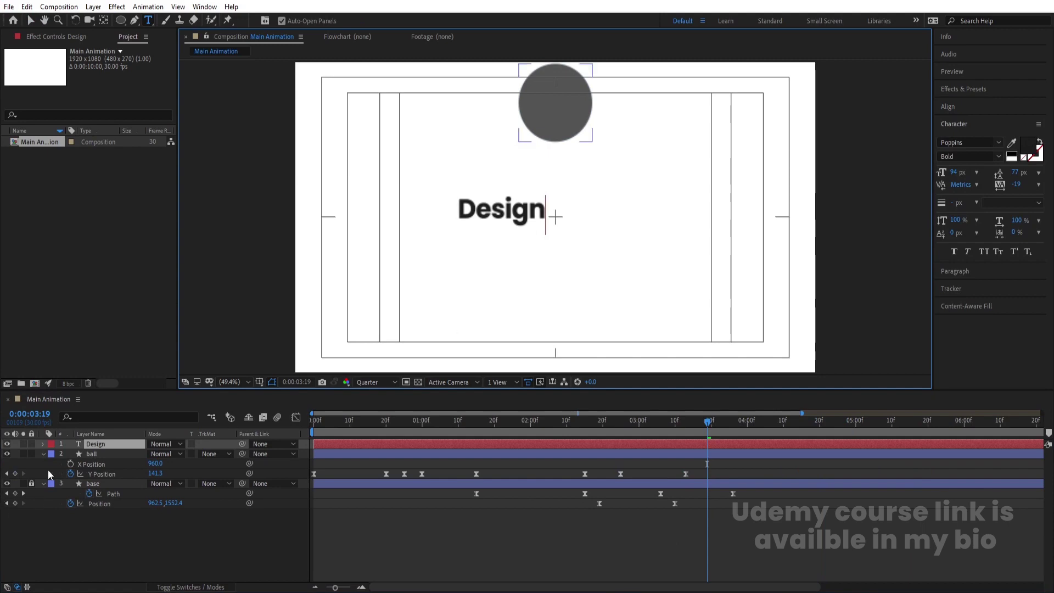
# Step: Centre the "Design" text horizontally and vertically in the composition and set its Scale to 166%
pyautogui.click(89, 444)
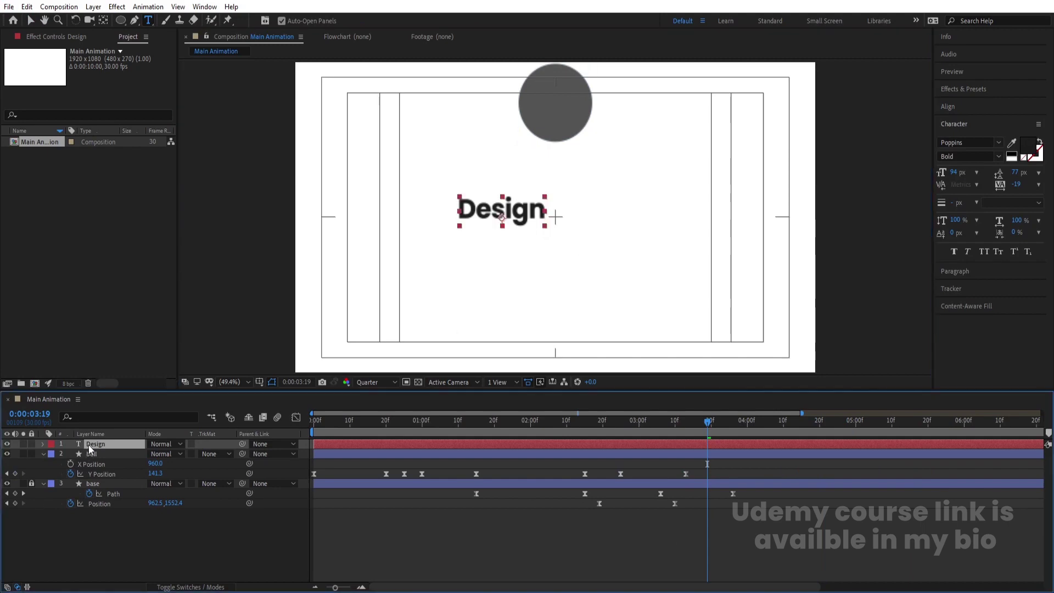
pyautogui.click(942, 108)
pyautogui.click(964, 135)
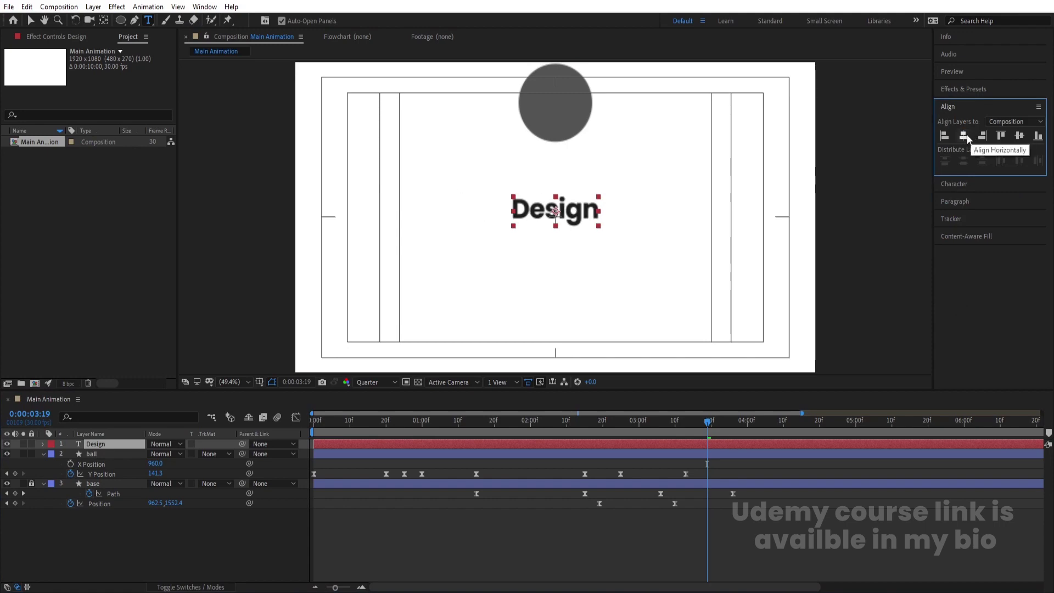
pyautogui.click(1019, 136)
pyautogui.press('s')
pyautogui.moveTo(165, 454); pyautogui.dragTo(199, 455)
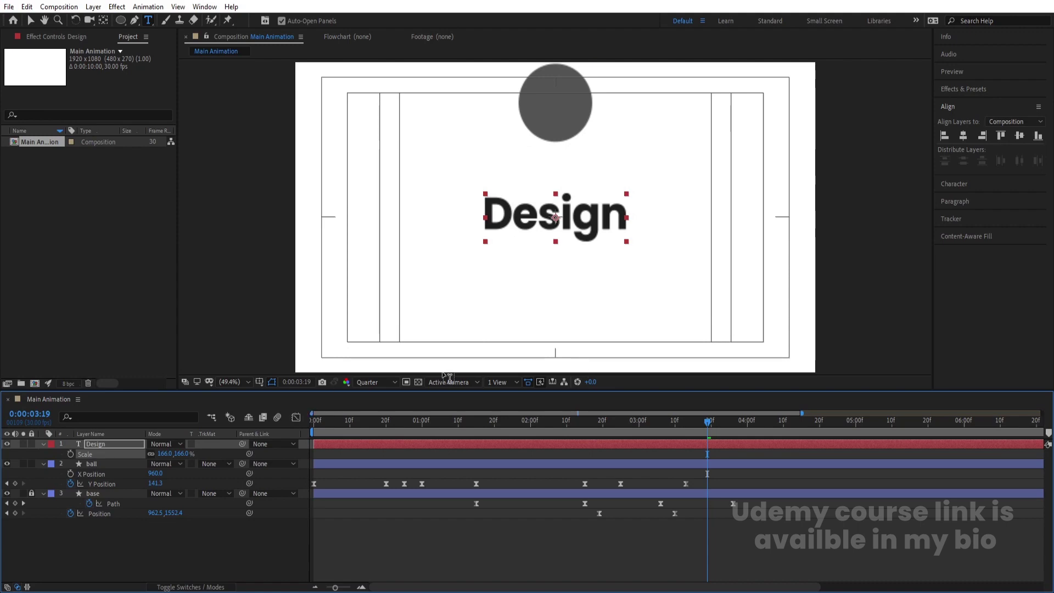
# Step: Set the preview resolution to Full and hide the dot of the "i" in "Design" with an inverted rectangular mask
pyautogui.click(383, 382)
pyautogui.click(383, 402)
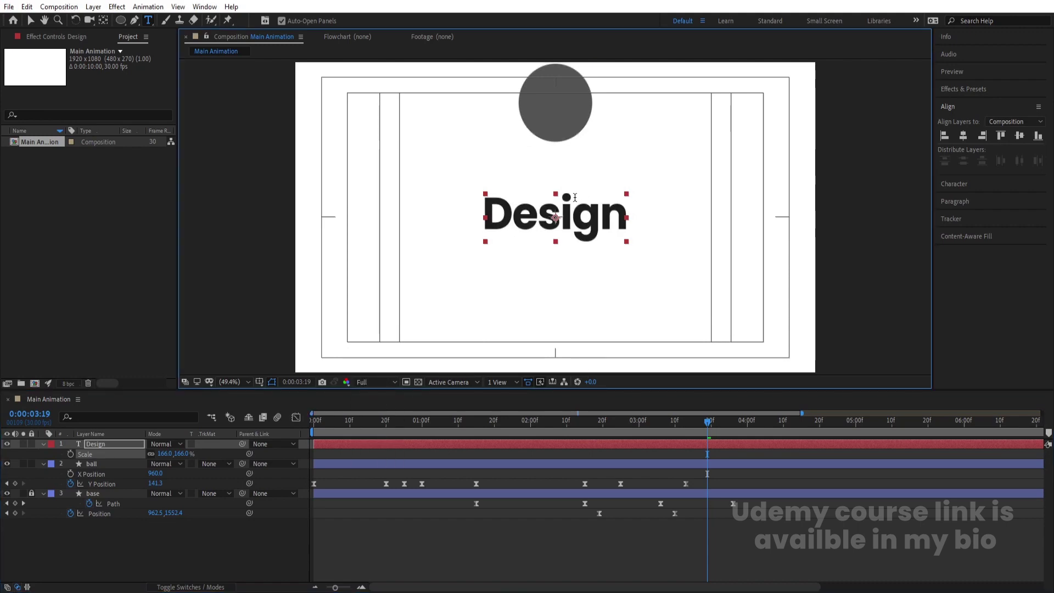
pyautogui.scroll(4, 575, 197)
pyautogui.click(366, 456)
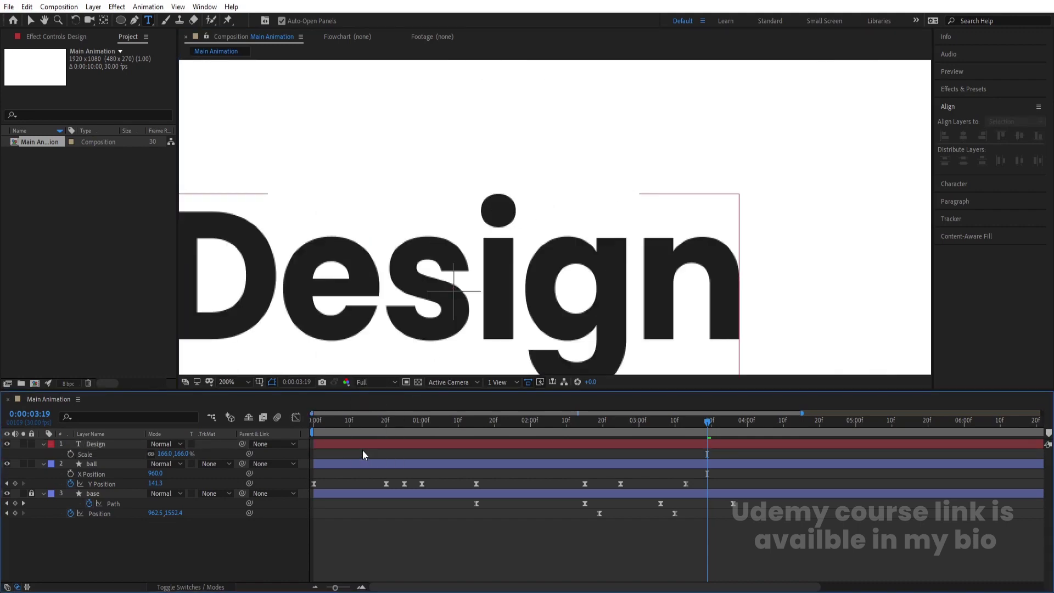
pyautogui.click(352, 442)
pyautogui.click(123, 22)
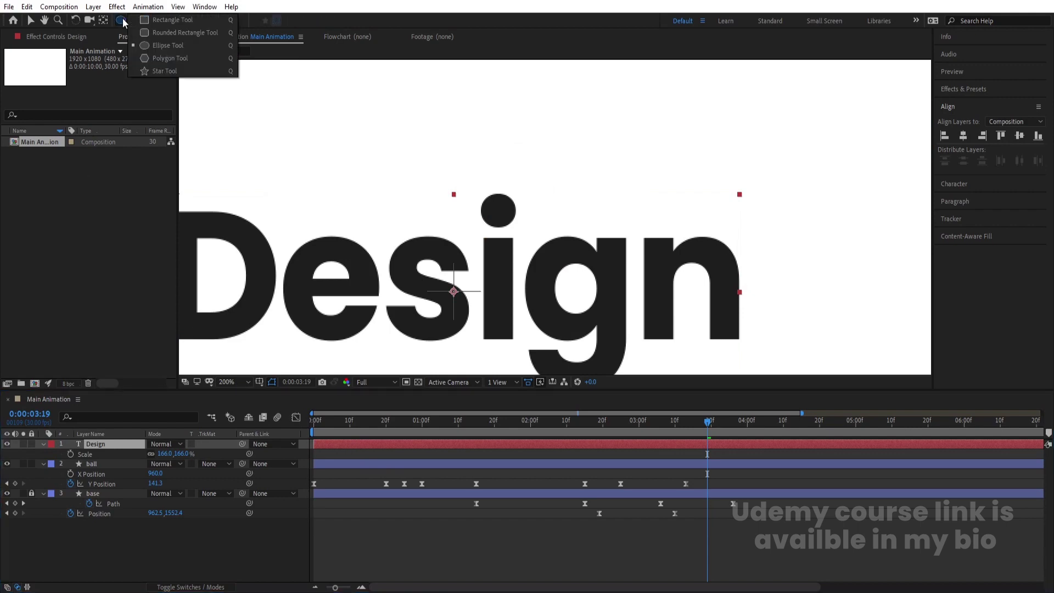
pyautogui.click(157, 32)
pyautogui.moveTo(468, 177); pyautogui.dragTo(523, 231)
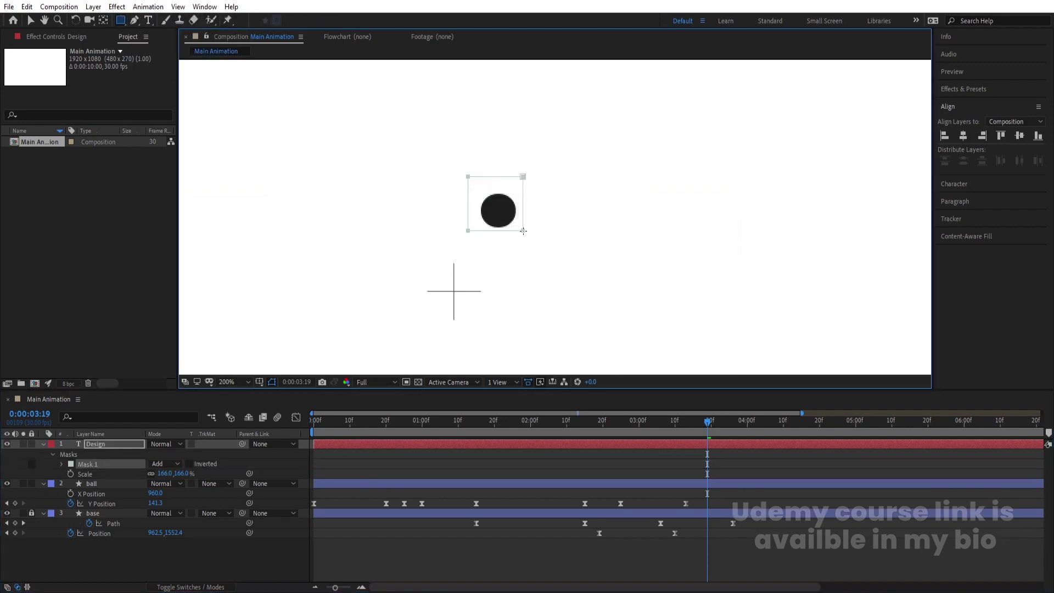
pyautogui.click(188, 464)
pyautogui.click(43, 445)
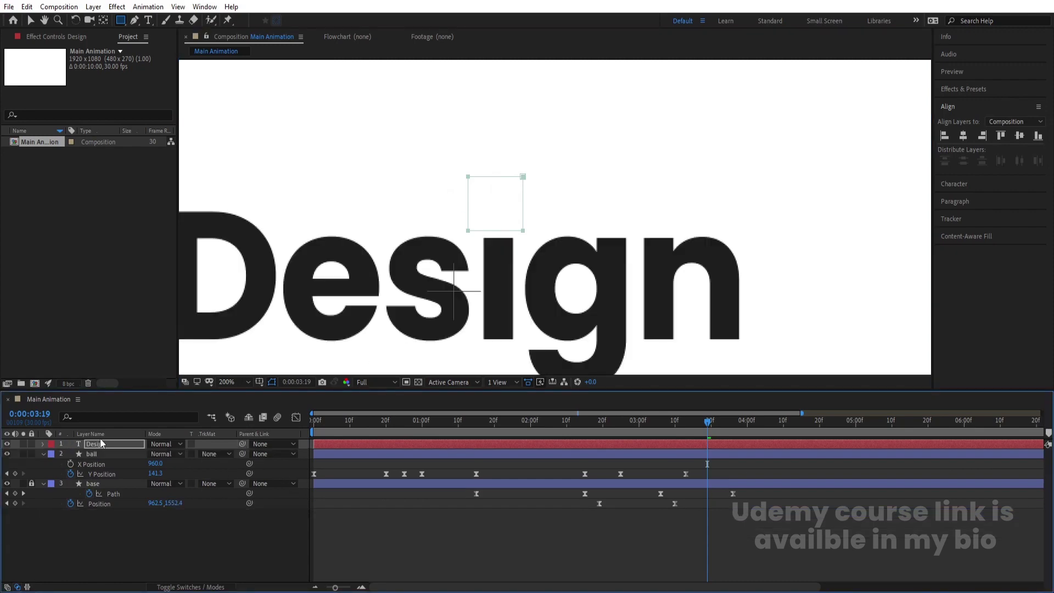
# Step: Keyframe the ball's Scale from 100% at 3:04 down to 17% at 4:04
pyautogui.click(244, 383)
pyautogui.click(256, 177)
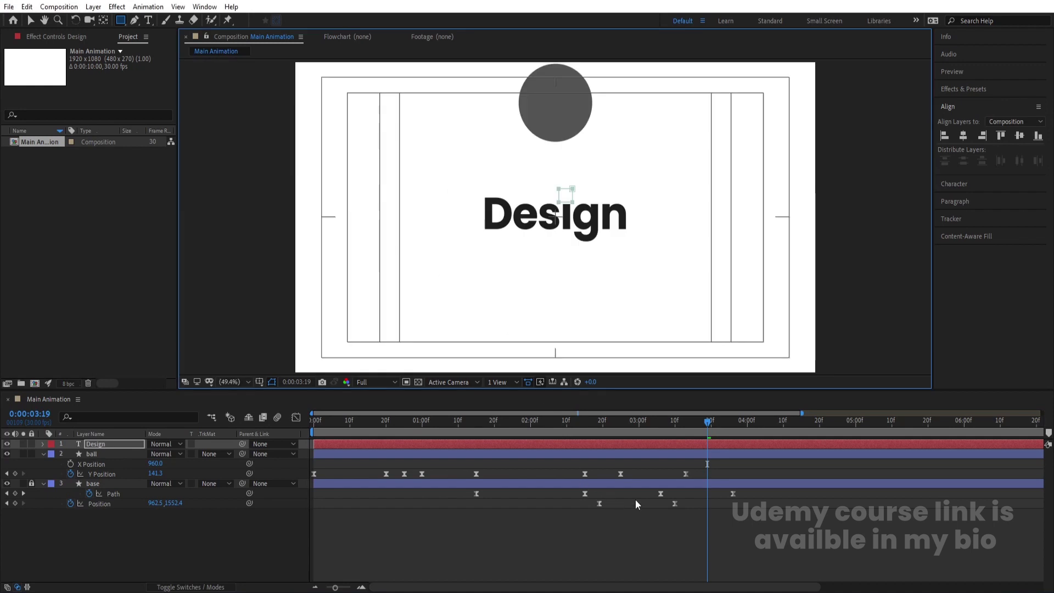
pyautogui.click(674, 452)
pyautogui.moveTo(707, 423); pyautogui.dragTo(652, 423)
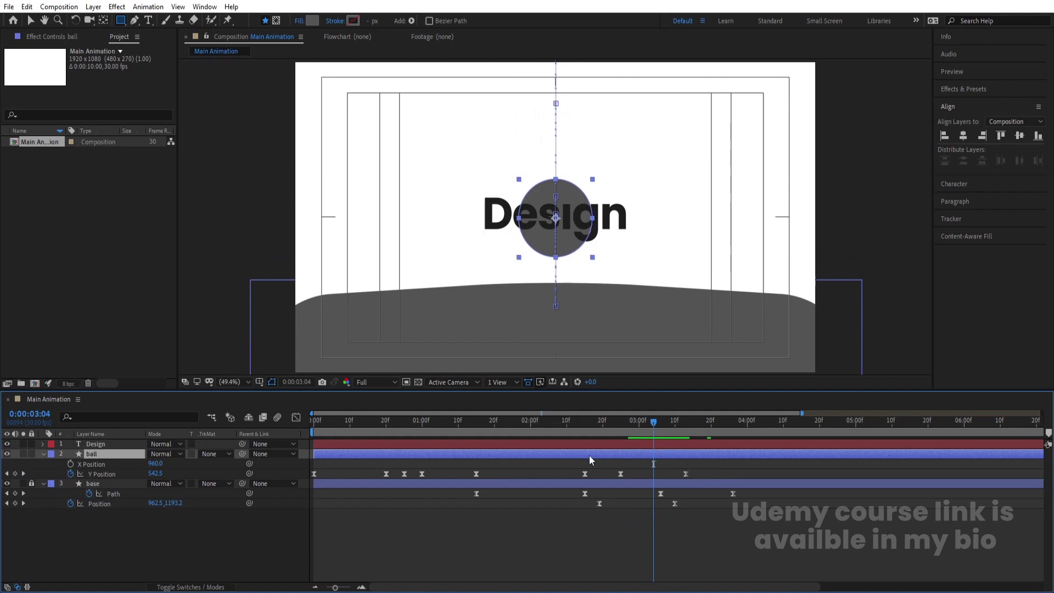
pyautogui.press('s')
pyautogui.click(70, 463)
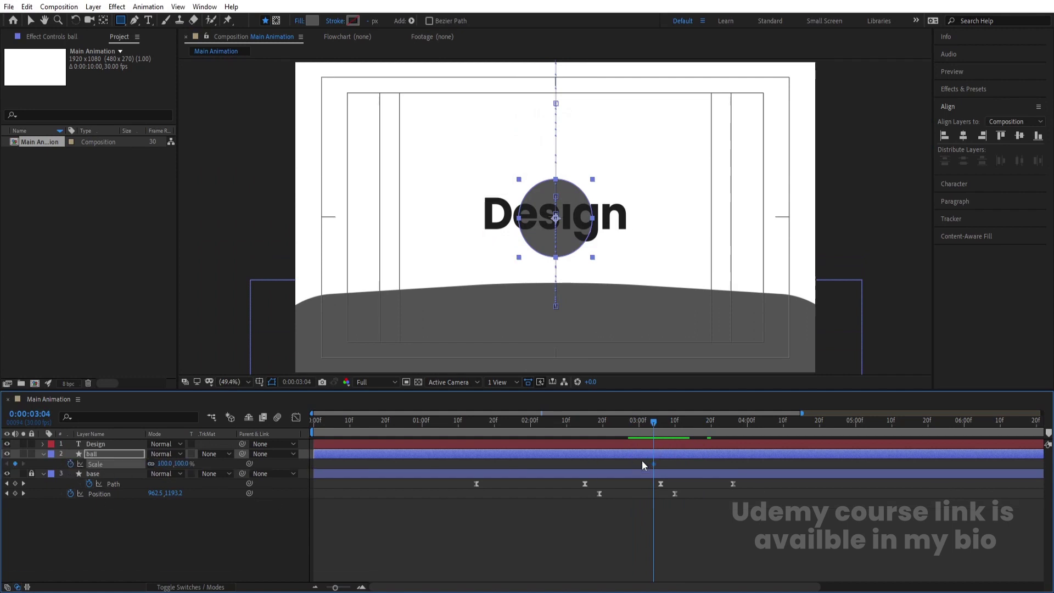
pyautogui.press('u')
pyautogui.moveTo(654, 422); pyautogui.dragTo(762, 429)
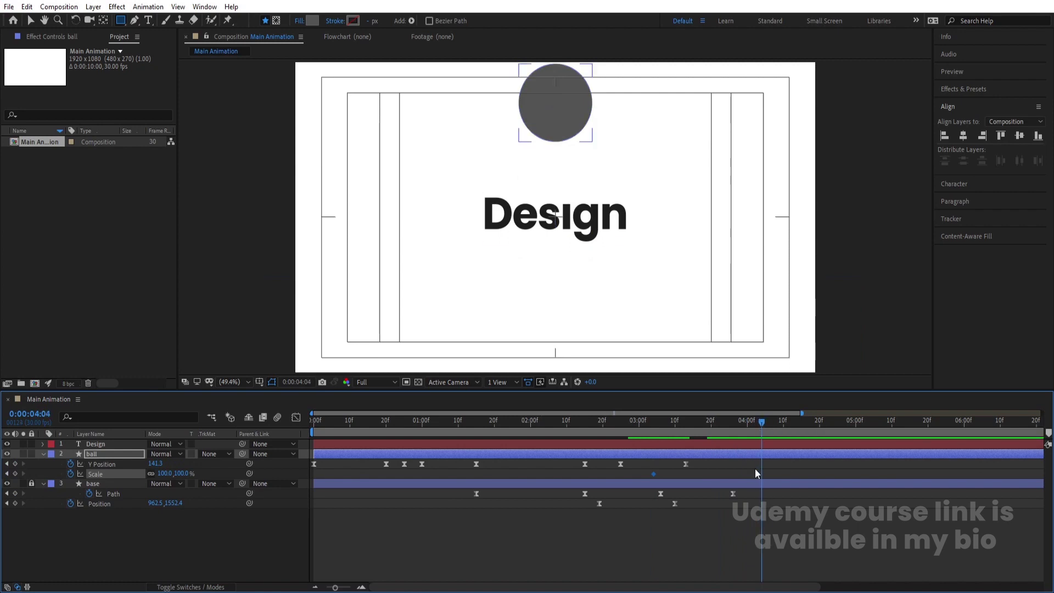
pyautogui.click(753, 456)
pyautogui.moveTo(169, 476); pyautogui.dragTo(116, 473)
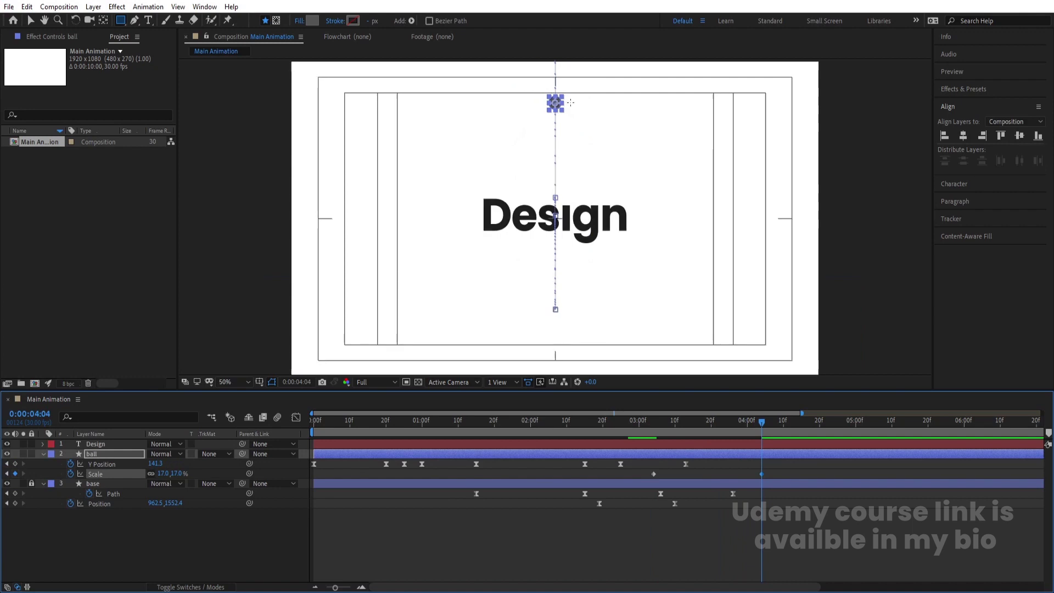
# Step: Lower the ball to just above the "Design" text at 4:04, with a Y Position of 457.3
pyautogui.scroll(3, 560, 107)
pyautogui.press('v')
pyautogui.moveTo(548, 100); pyautogui.dragTo(549, 263)
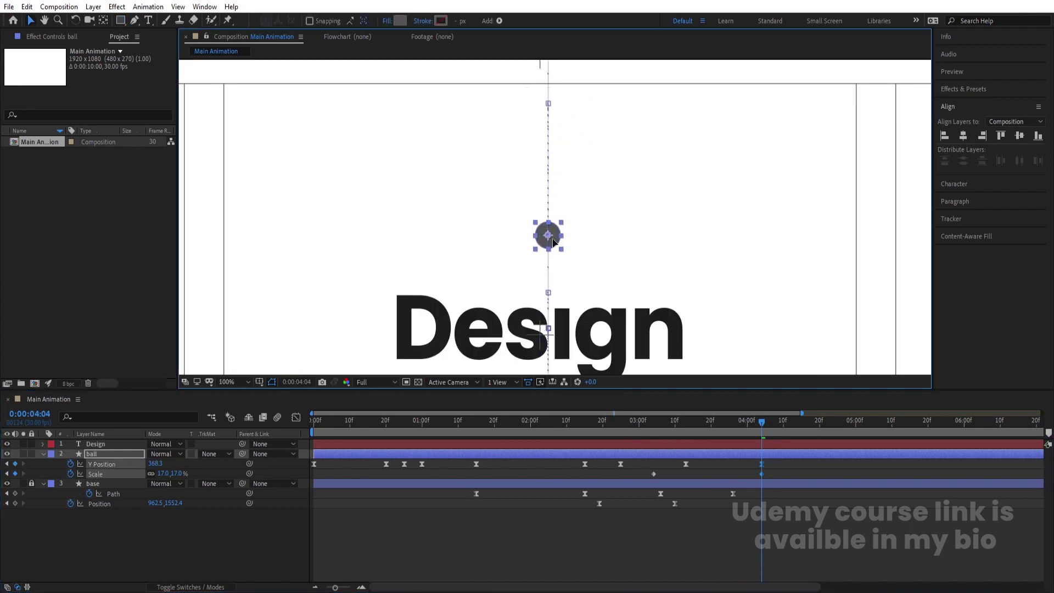
pyautogui.hotkey('ctrl', 'z')
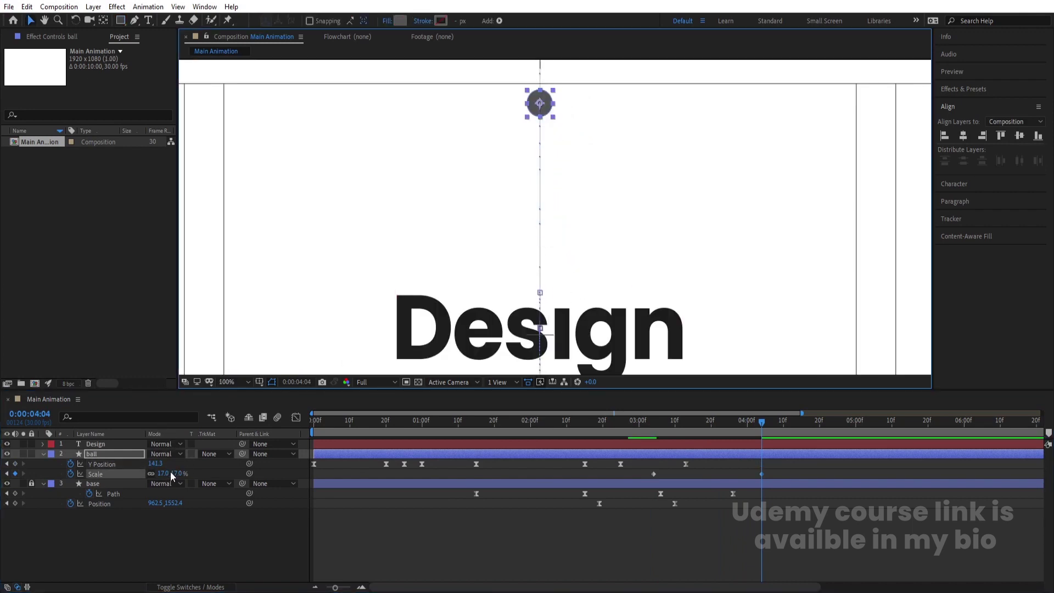
pyautogui.moveTo(157, 466); pyautogui.dragTo(354, 486)
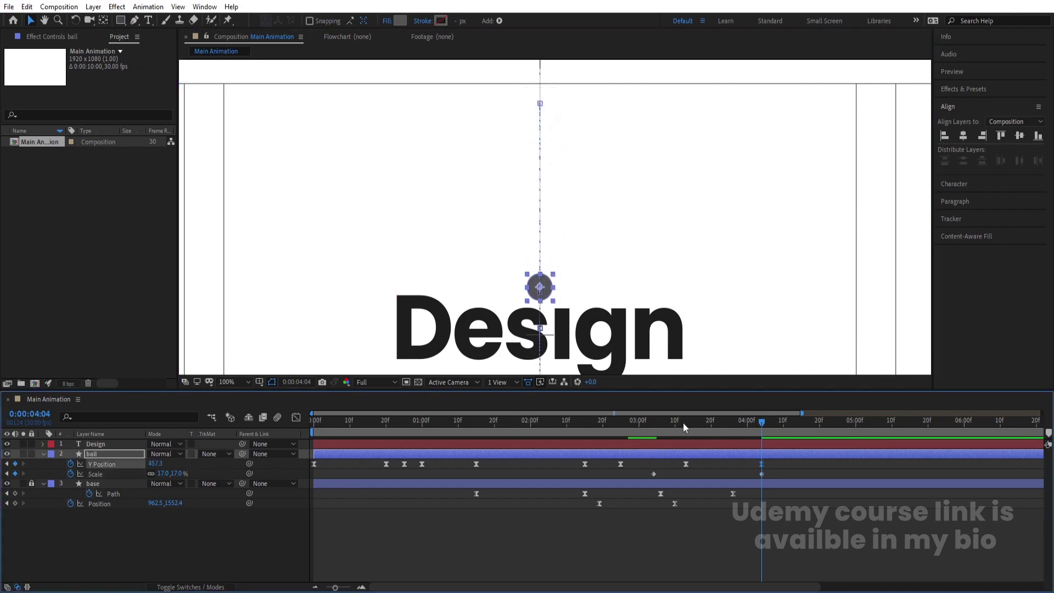
# Step: Keyframe the ball's X Position from 960 at 2:25 to 1000 at 4:04, placing it above the "i"
pyautogui.moveTo(681, 420); pyautogui.dragTo(620, 429)
pyautogui.press('p')
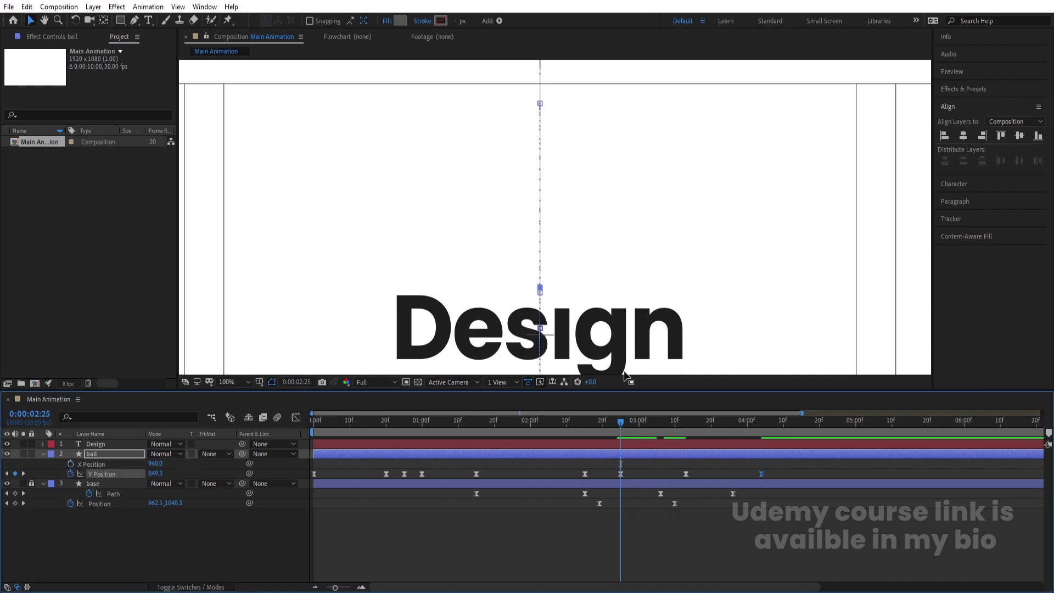
pyautogui.press(',')
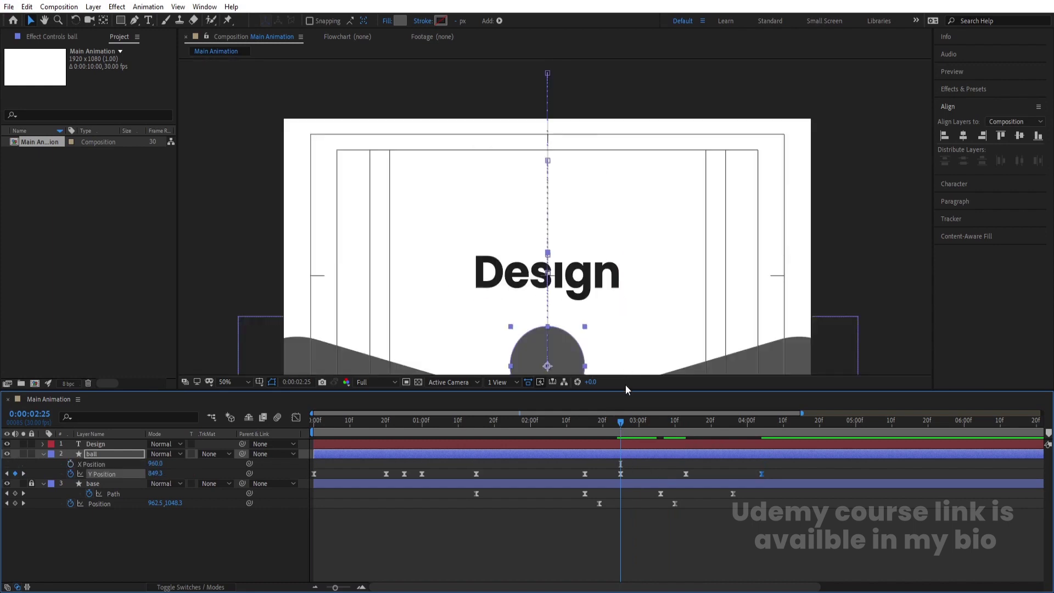
pyautogui.click(70, 464)
pyautogui.moveTo(650, 430); pyautogui.dragTo(760, 447)
pyautogui.scroll(4, 567, 260)
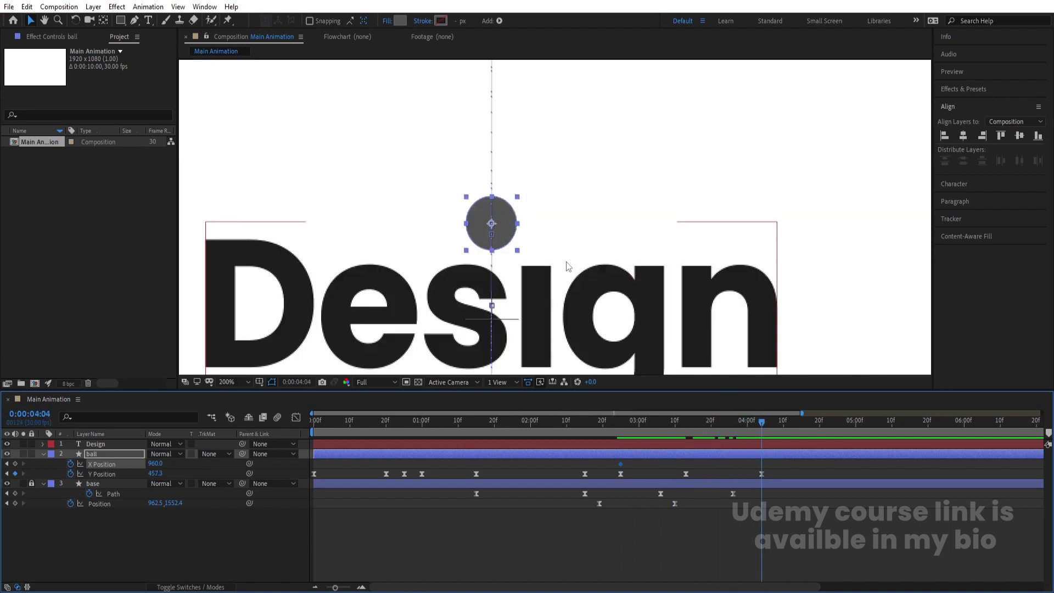
pyautogui.moveTo(156, 464); pyautogui.dragTo(182, 466)
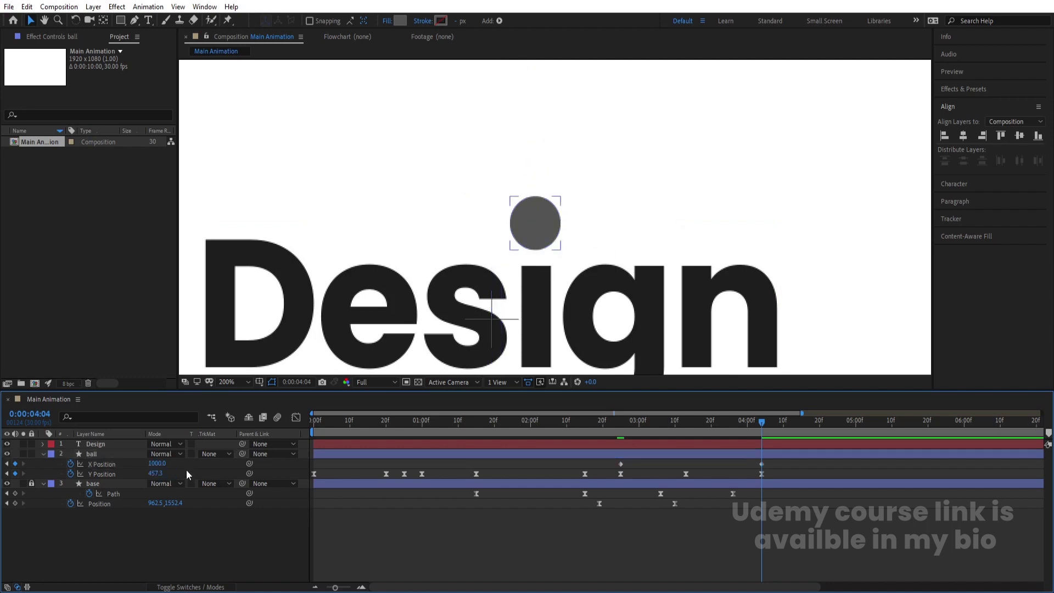
# Step: Refine the ball as the dot of the "i" at 4:04 with 13% Scale and a Y Position of 470.3
pyautogui.press('s')
pyautogui.moveTo(163, 464); pyautogui.dragTo(162, 468)
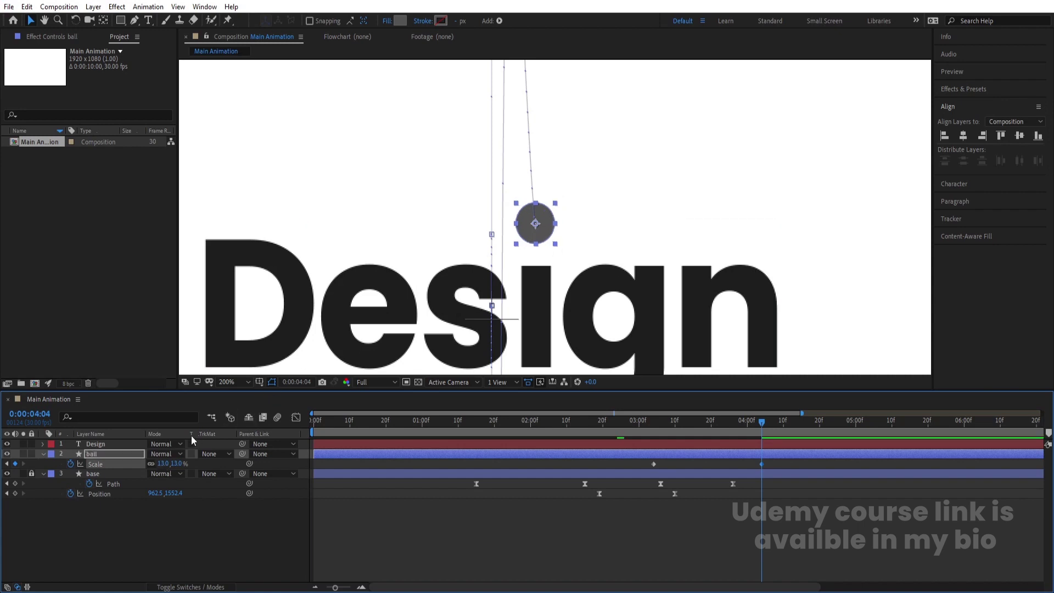
pyautogui.press('p')
pyautogui.moveTo(157, 473); pyautogui.dragTo(167, 474)
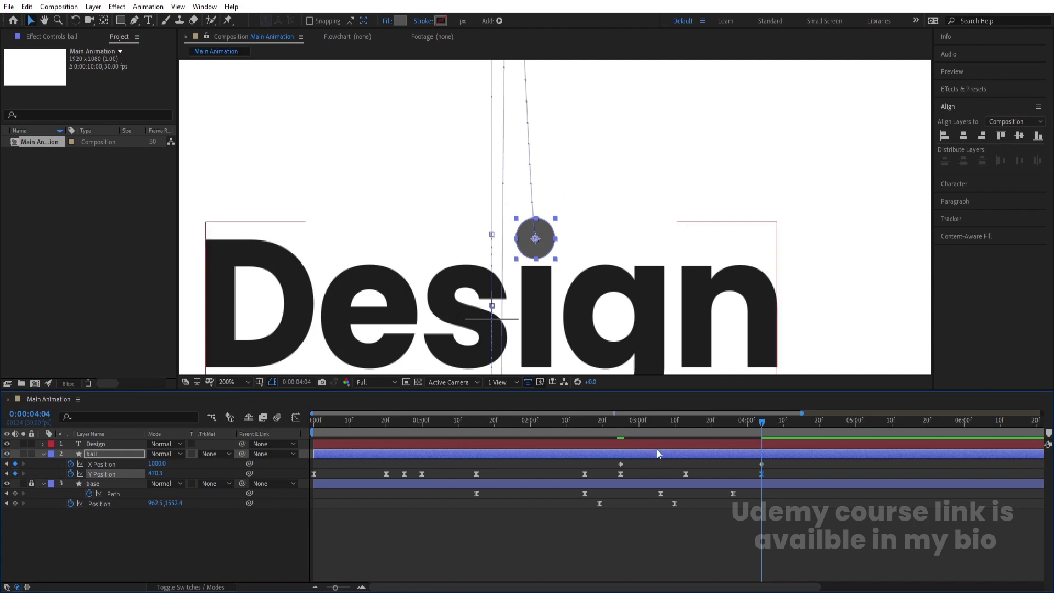
# Step: Preview the launch and landing on the text from 2:24, and inspect the ball's Y Position speed curve
pyautogui.click(617, 426)
pyautogui.scroll(-6, 622, 221)
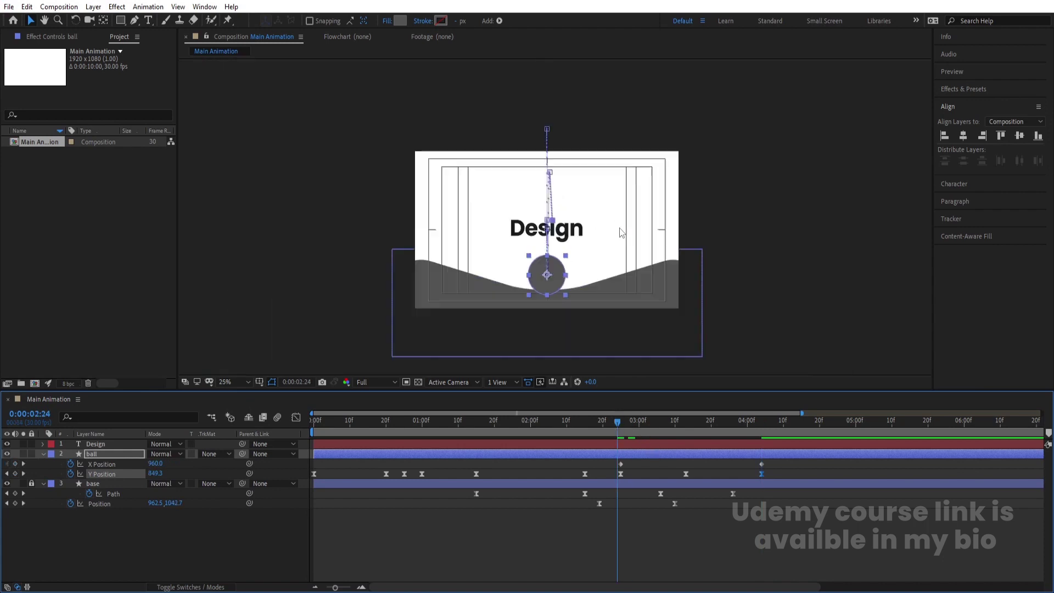
pyautogui.press('space')
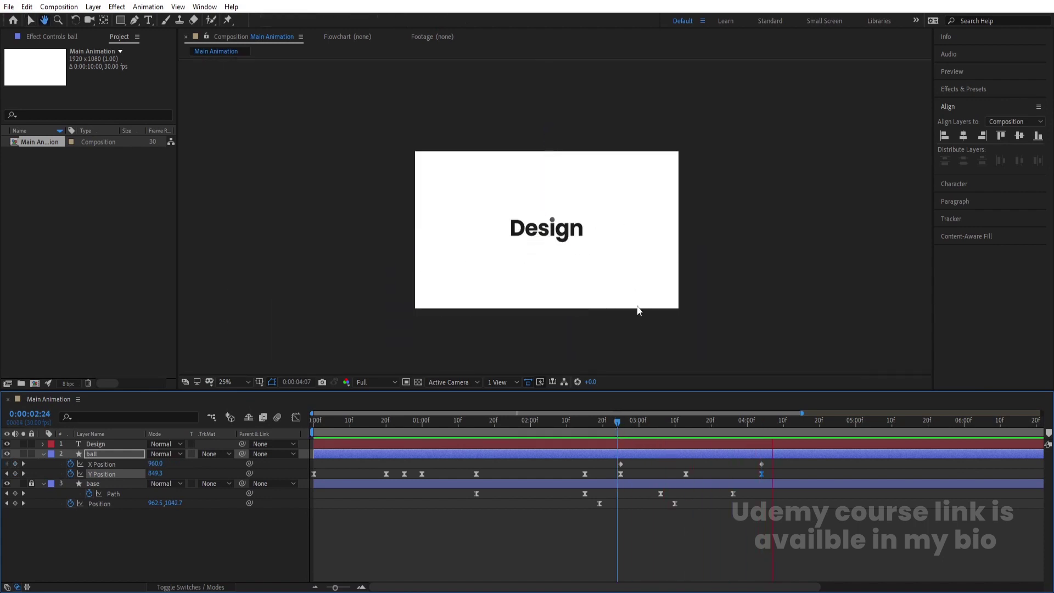
pyautogui.press('space')
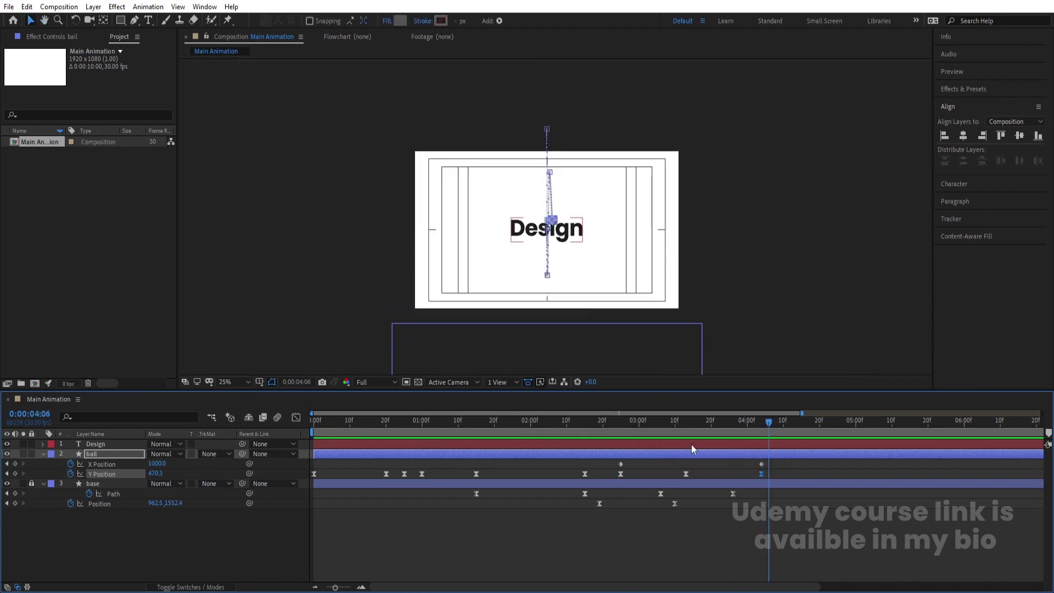
pyautogui.click(296, 418)
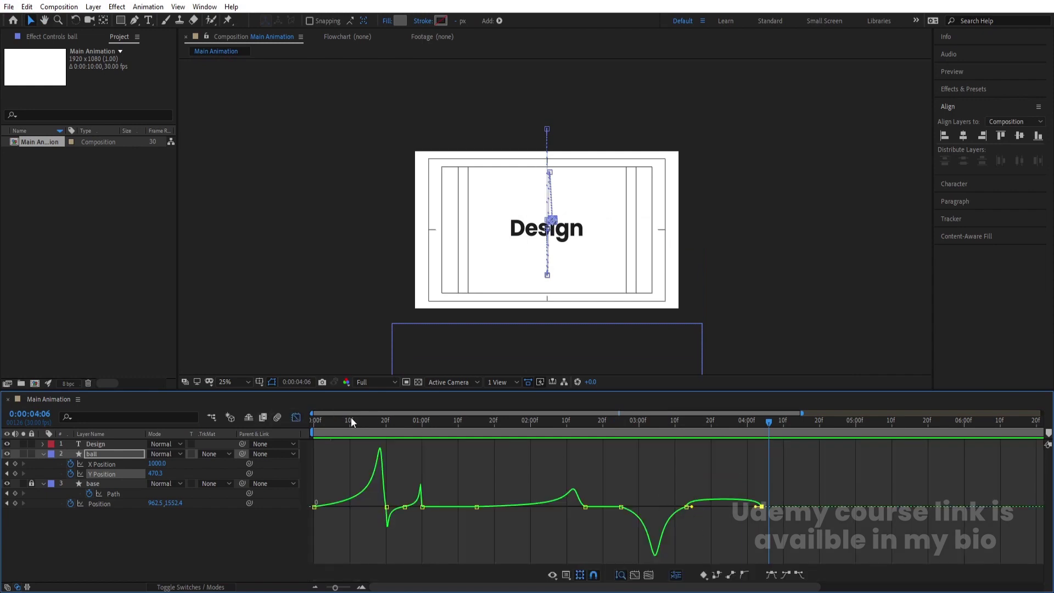
pyautogui.click(296, 418)
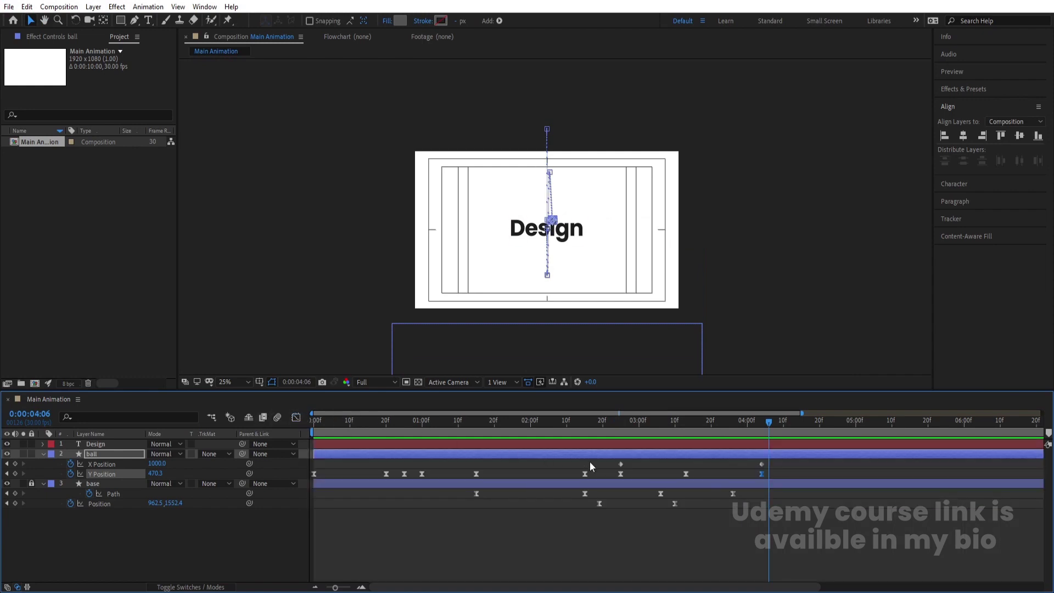
# Step: Reshape the ball's Y Position speed curve between 2:25 and 3:13 into a sharp peak midway, and preview the motion
pyautogui.click(620, 436)
pyautogui.moveTo(611, 475); pyautogui.dragTo(774, 477)
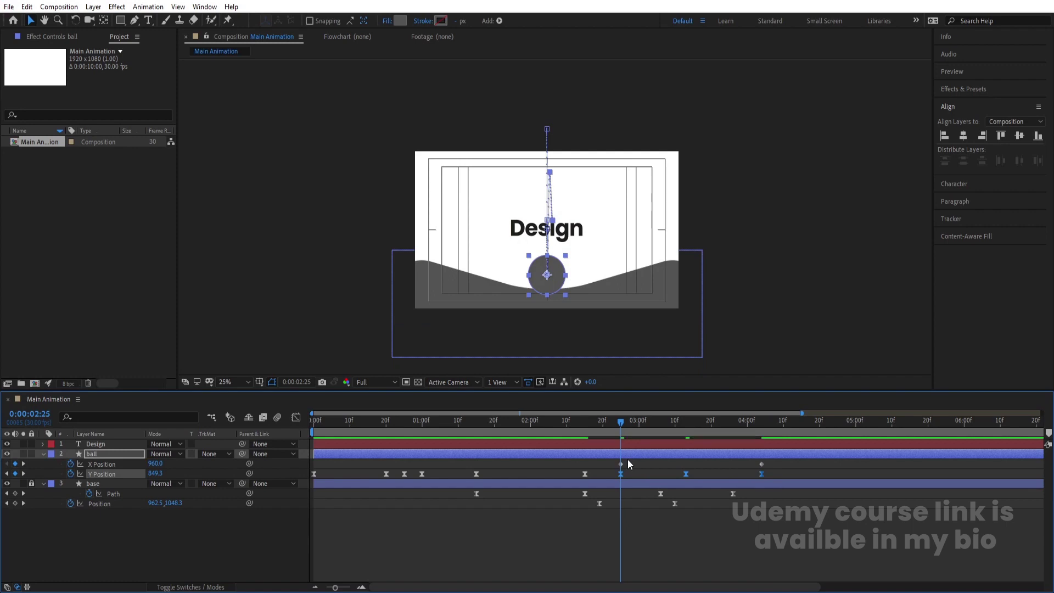
pyautogui.click(296, 418)
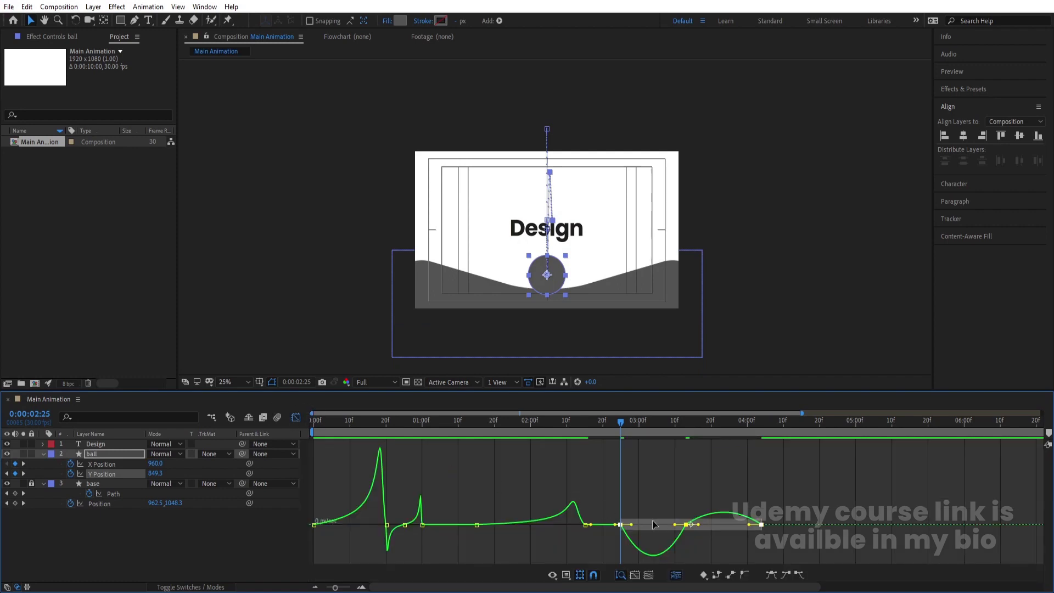
pyautogui.press('=')
pyautogui.moveTo(778, 536); pyautogui.dragTo(700, 496)
pyautogui.moveTo(641, 482); pyautogui.dragTo(666, 480)
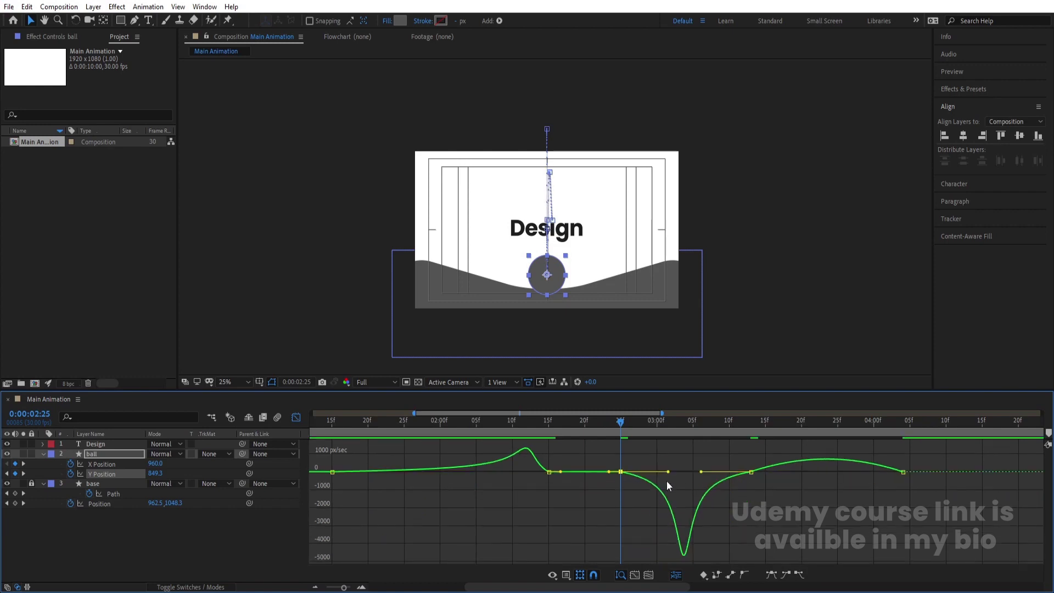
pyautogui.press('space')
pyautogui.press('space')
# Step: Reshape the ball's Y Position speed curve between 3:13 and 4:04 to peak just before 4:04, and preview the landing
pyautogui.moveTo(748, 442); pyautogui.dragTo(895, 478)
pyautogui.press('space')
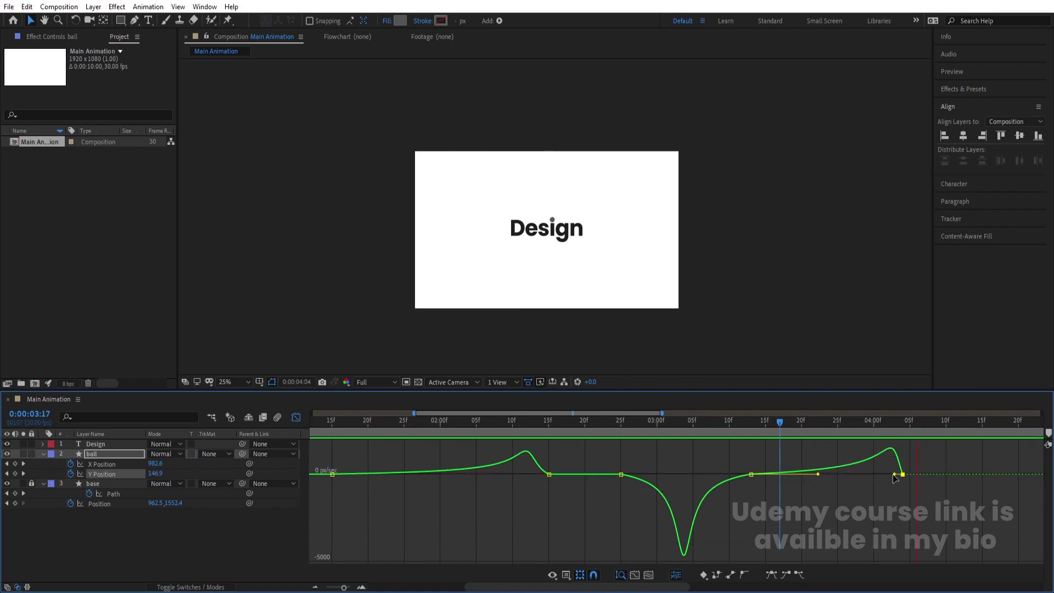
# Step: Preview the whole animation from the beginning through the ball's landing on the Design text
pyautogui.press('space')
pyautogui.click(295, 418)
pyautogui.scroll(-5, 692, 446)
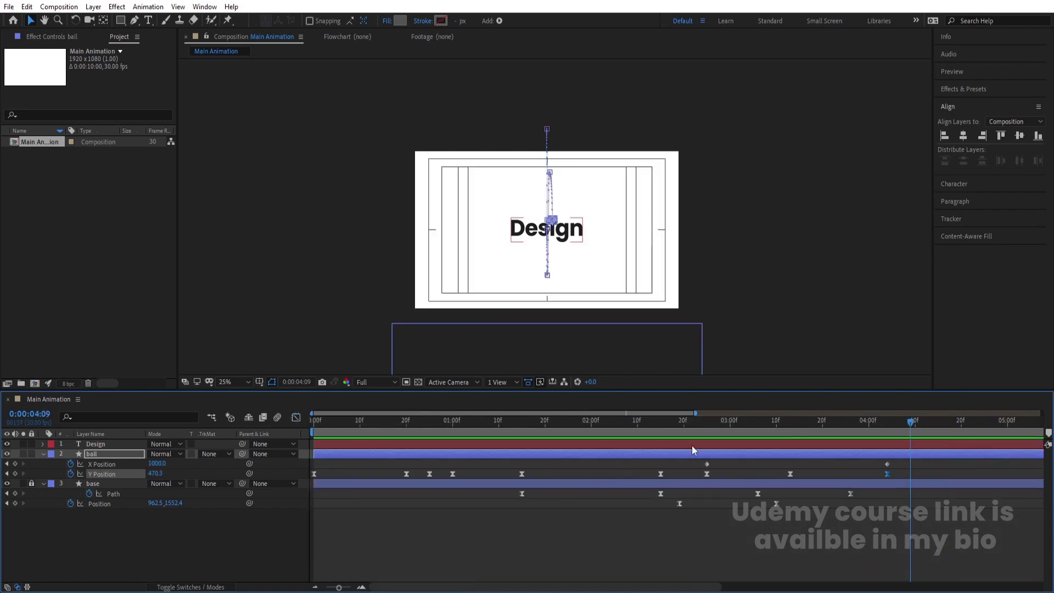
pyautogui.press('Home')
pyautogui.press('space')
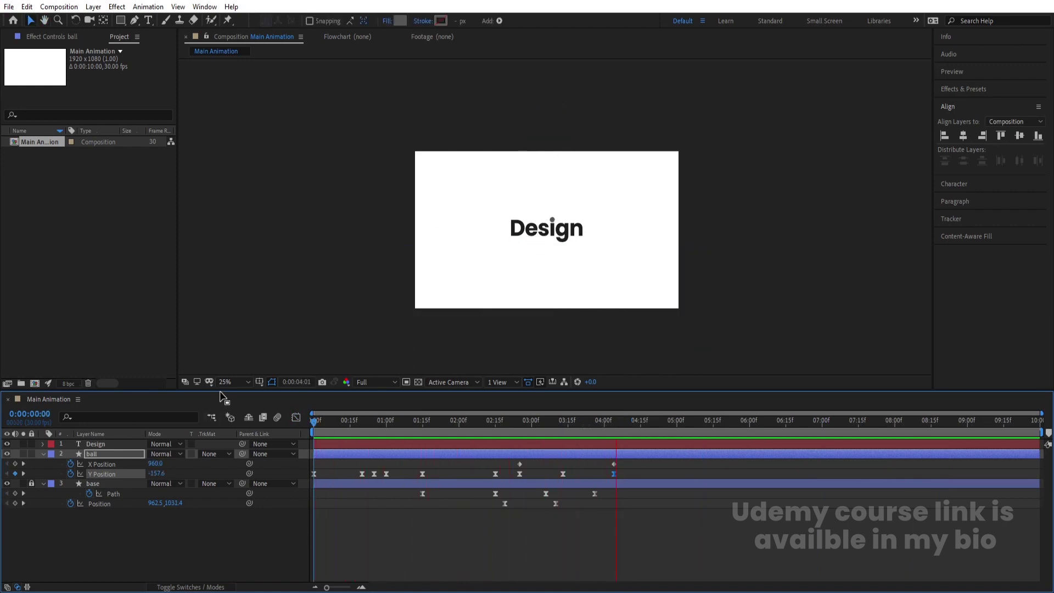
pyautogui.press('space')
# Step: Add a small bounce to the ball's Y Position after 4:04, slightly raised at 4:10 and back to 470.3 at 4:16
pyautogui.click(614, 426)
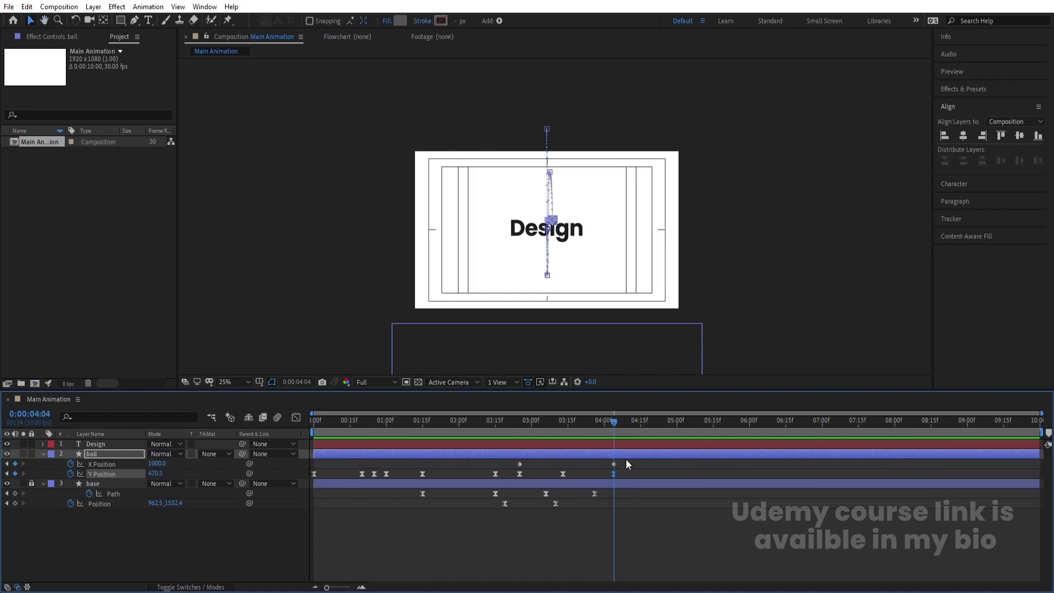
pyautogui.click(233, 383)
pyautogui.click(247, 175)
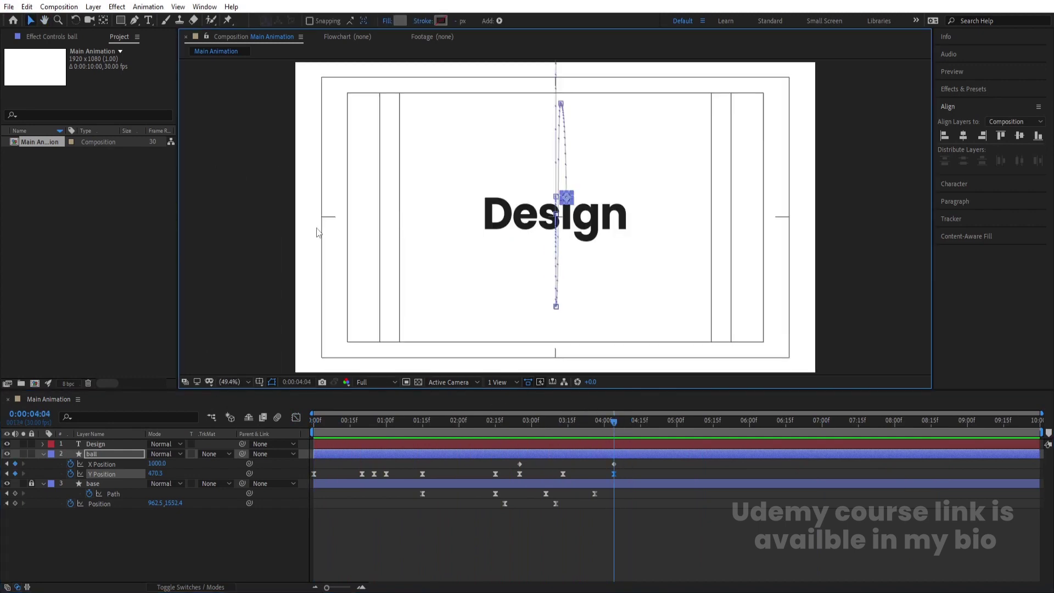
pyautogui.moveTo(613, 419)
pyautogui.mouseDown()
pyautogui.moveTo(643, 424)
pyautogui.moveTo(627, 427)
pyautogui.mouseUp()
pyautogui.click(15, 473)
pyautogui.hotkey('ctrl', 'v')
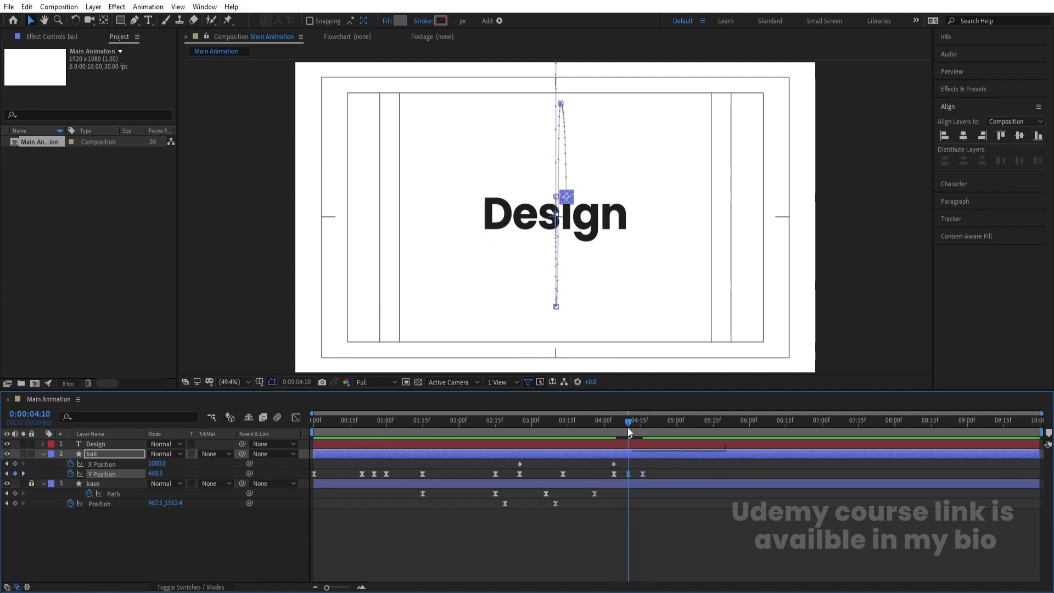
# Step: Tighten the ball's bounce by moving its Y Position keyframes to 4:07 and 4:10, and preview the landing
pyautogui.press('=')
pyautogui.press('=')
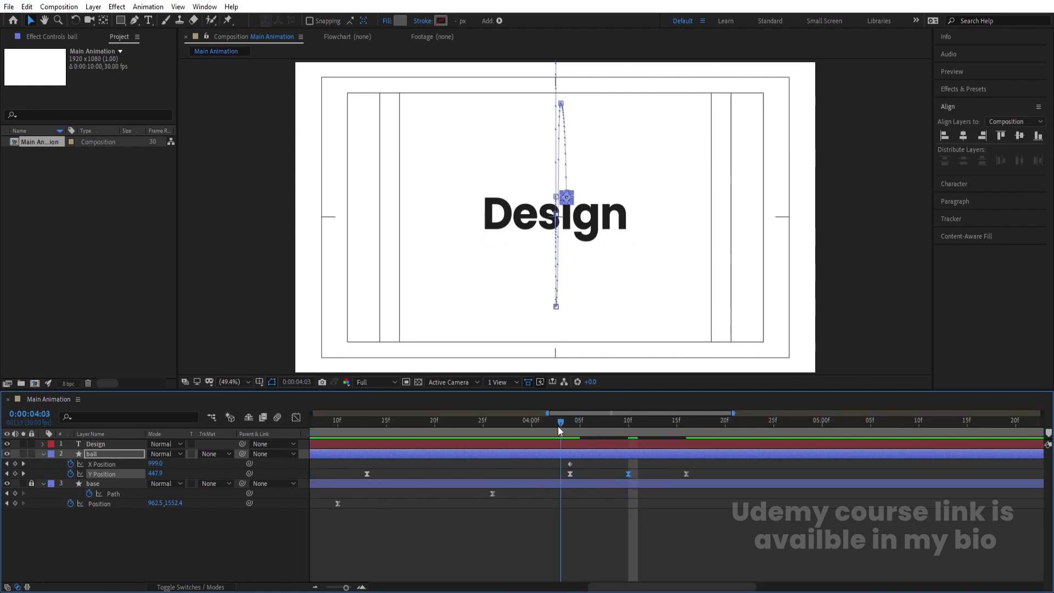
pyautogui.press('space')
pyautogui.press('space')
pyautogui.moveTo(565, 472); pyautogui.dragTo(628, 475)
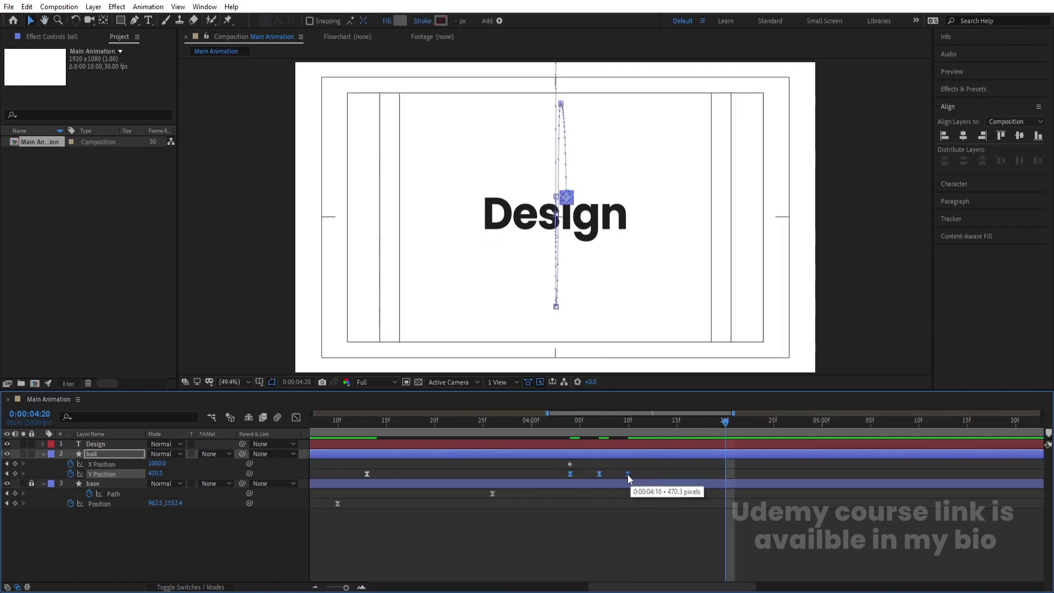
pyautogui.click(568, 426)
pyautogui.moveTo(569, 426); pyautogui.dragTo(479, 428)
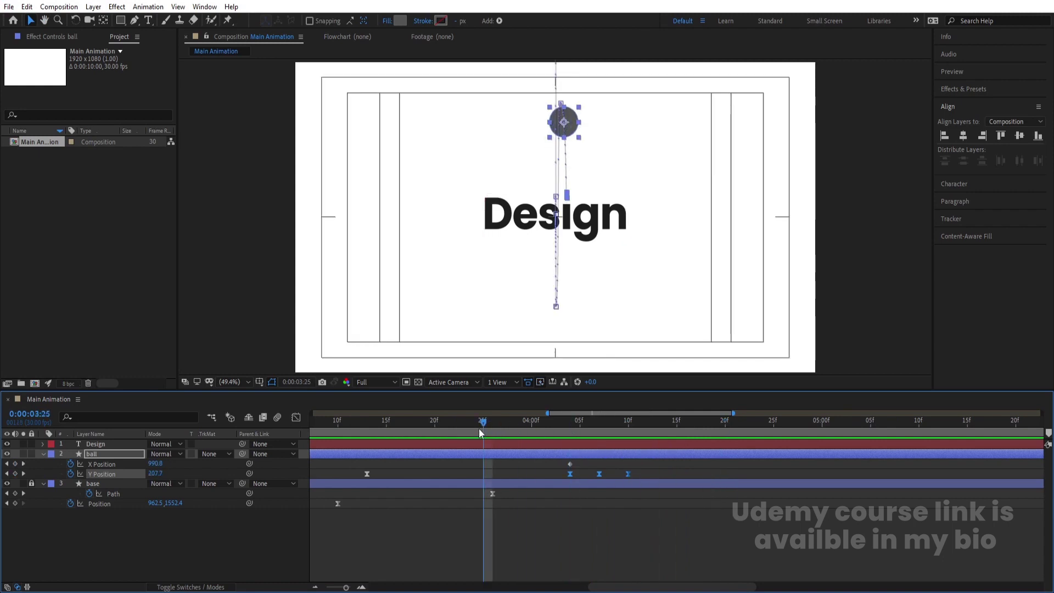
pyautogui.press('space')
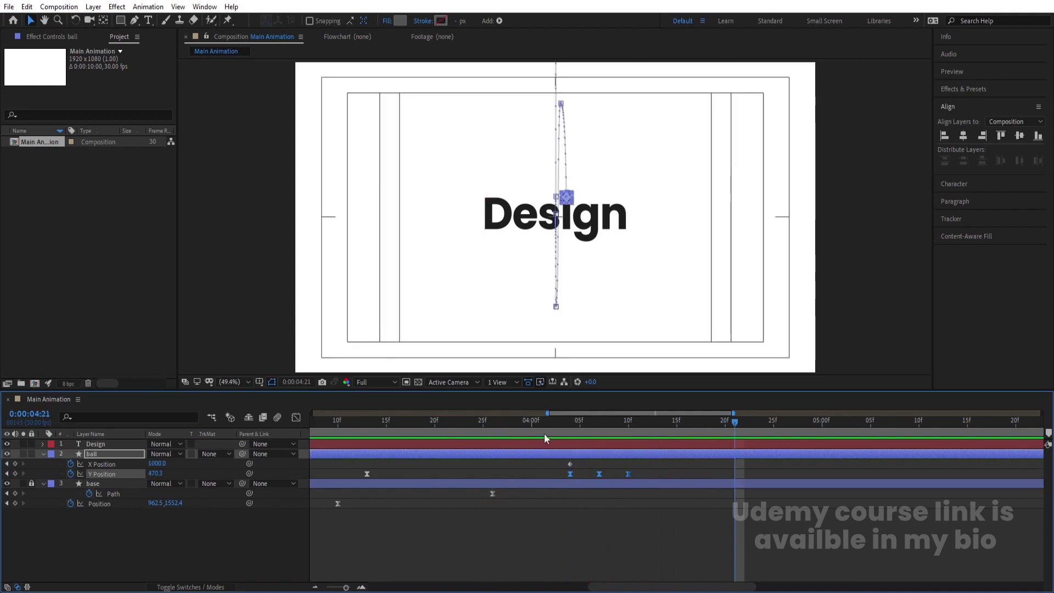
# Step: Set the current time to 4:04 and duplicate the Design text layer
pyautogui.press('-')
pyautogui.click(649, 431)
pyautogui.moveTo(648, 431); pyautogui.dragTo(654, 432)
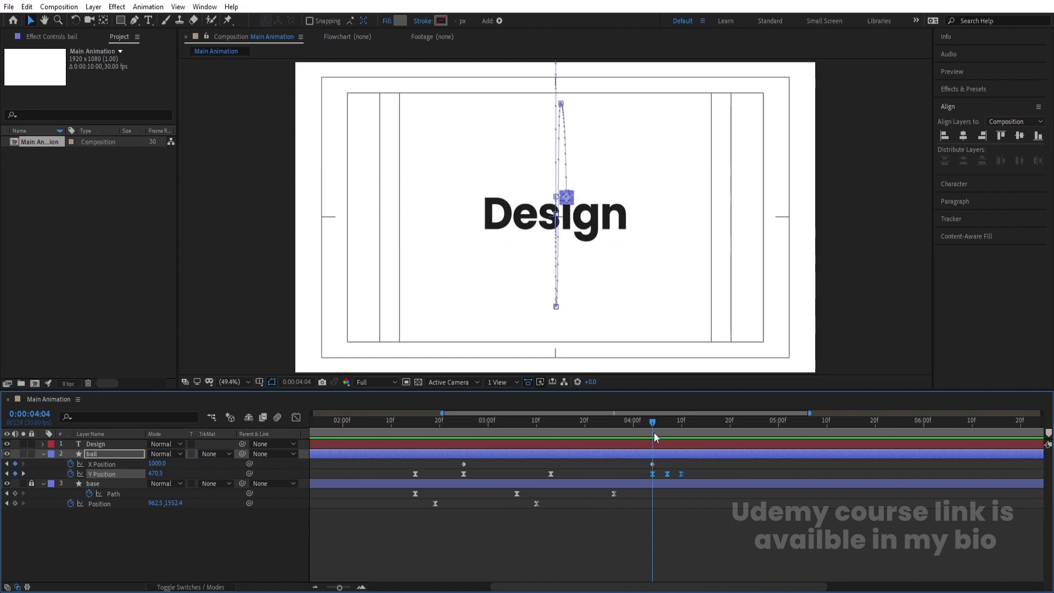
pyautogui.click(98, 512)
pyautogui.click(90, 443)
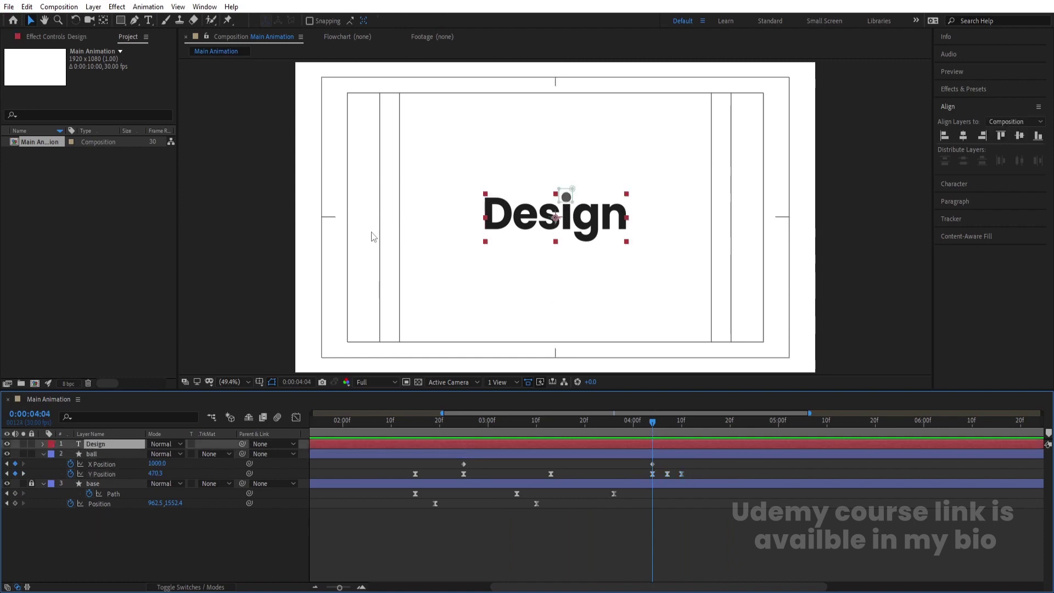
pyautogui.hotkey('ctrl', 'd')
# Step: Turn the lower Design text into an outline with no fill and a 1 px black stroke, checking it by toggling visibility
pyautogui.click(97, 456)
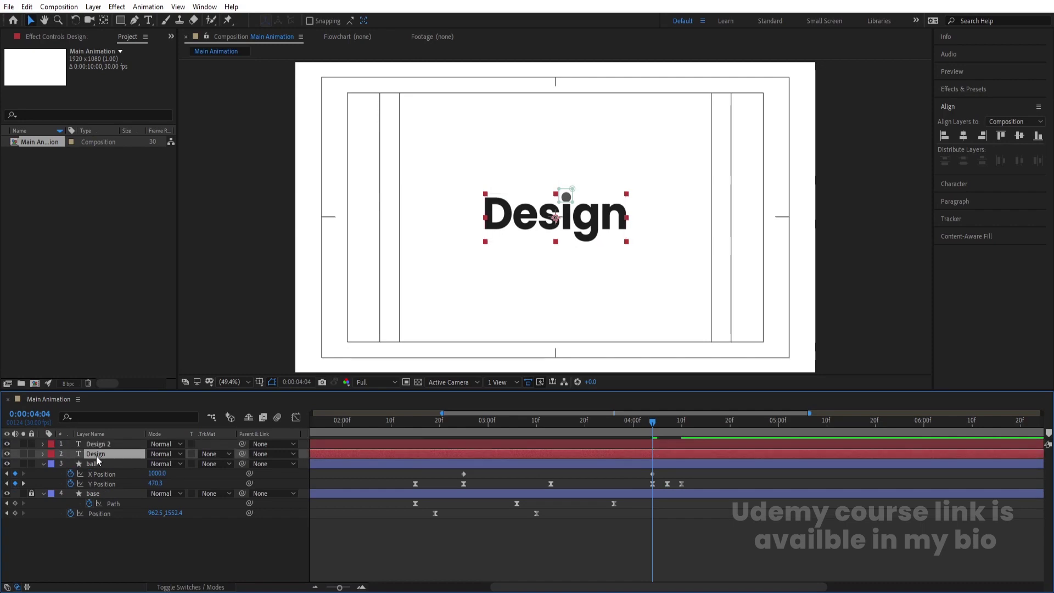
pyautogui.click(951, 185)
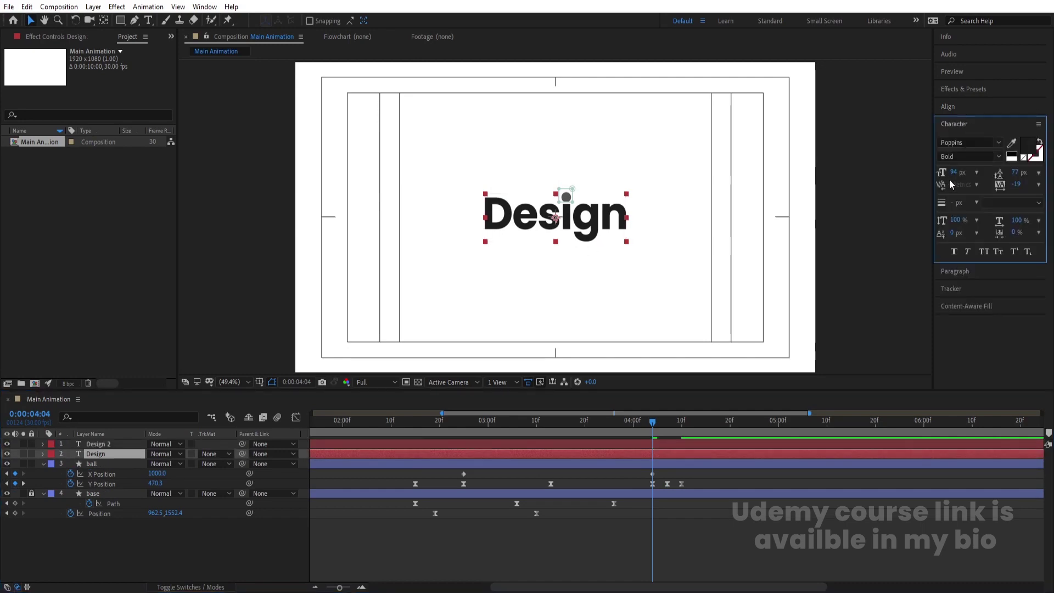
pyautogui.click(1024, 158)
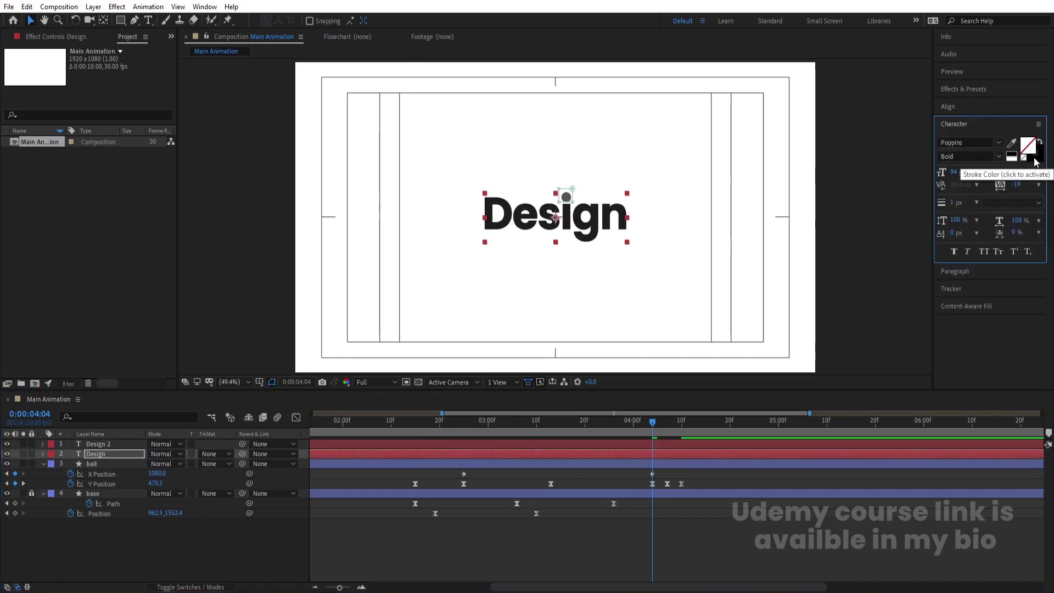
pyautogui.click(1036, 160)
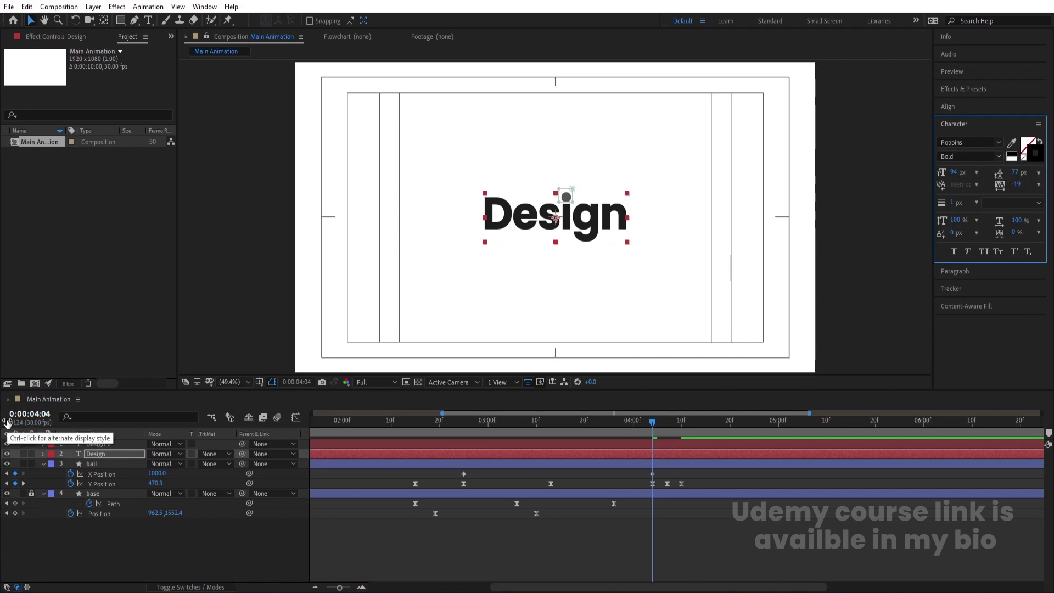
pyautogui.click(7, 454)
pyautogui.click(7, 454)
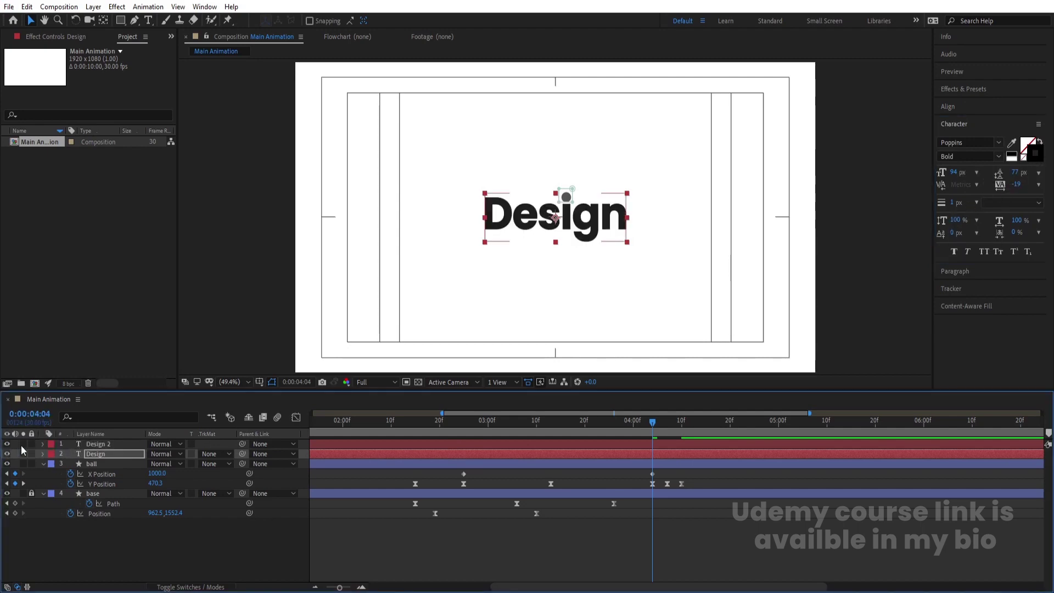
# Step: Trim both the Design and Design 2 layers to start at 4:04
pyautogui.keyDown('shift'); pyautogui.click(92, 444); pyautogui.keyUp('shift')
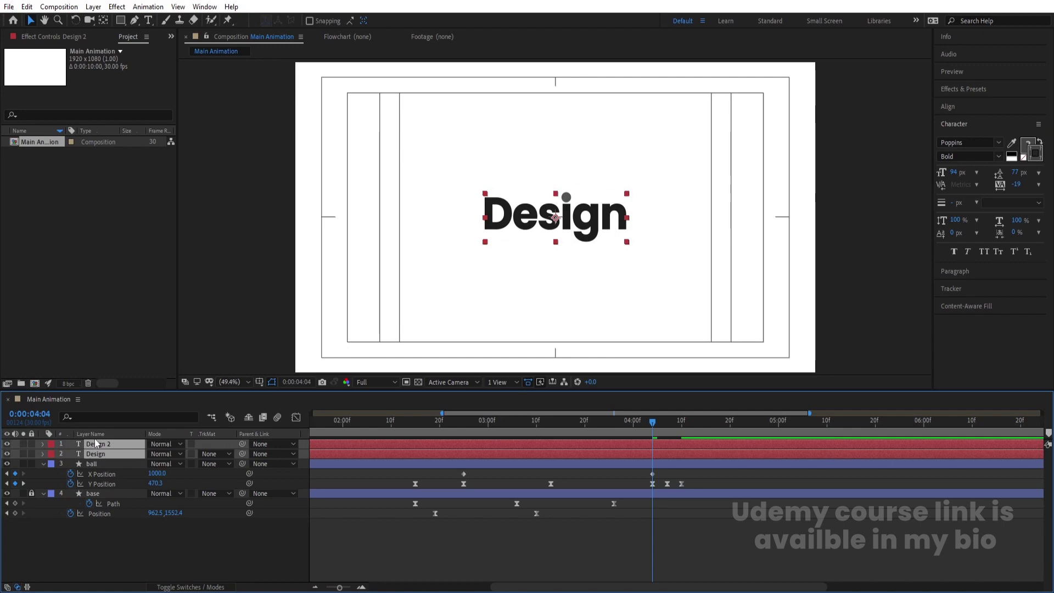
pyautogui.hotkey('alt', '[')
pyautogui.press('F2')
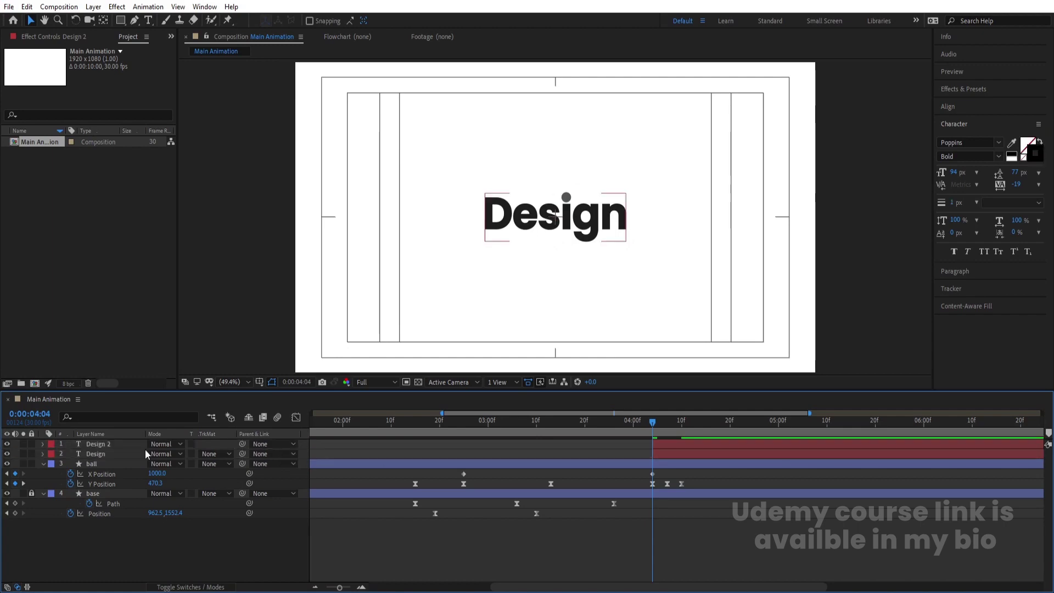
# Step: Add an Opacity text animator set to 0% to the outlined Design layer, and hide the Design 2 layer
pyautogui.click(94, 456)
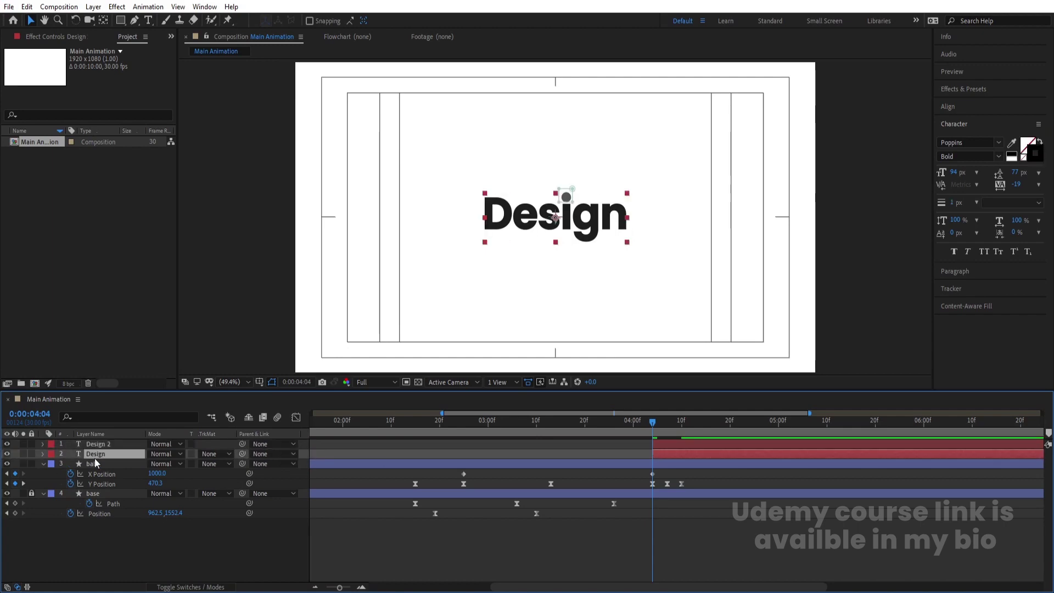
pyautogui.click(42, 454)
pyautogui.click(230, 463)
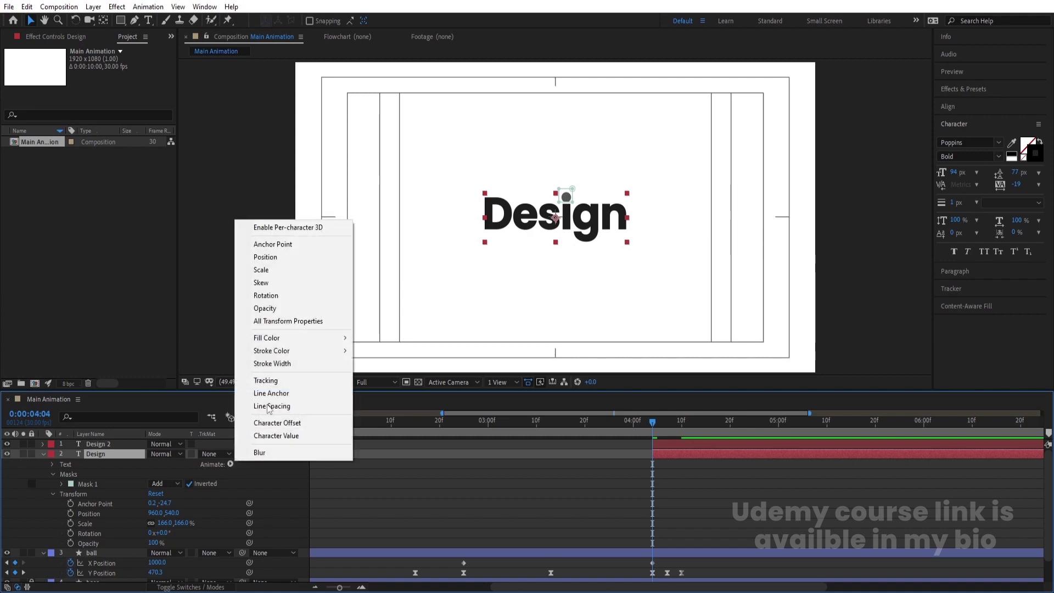
pyautogui.click(264, 309)
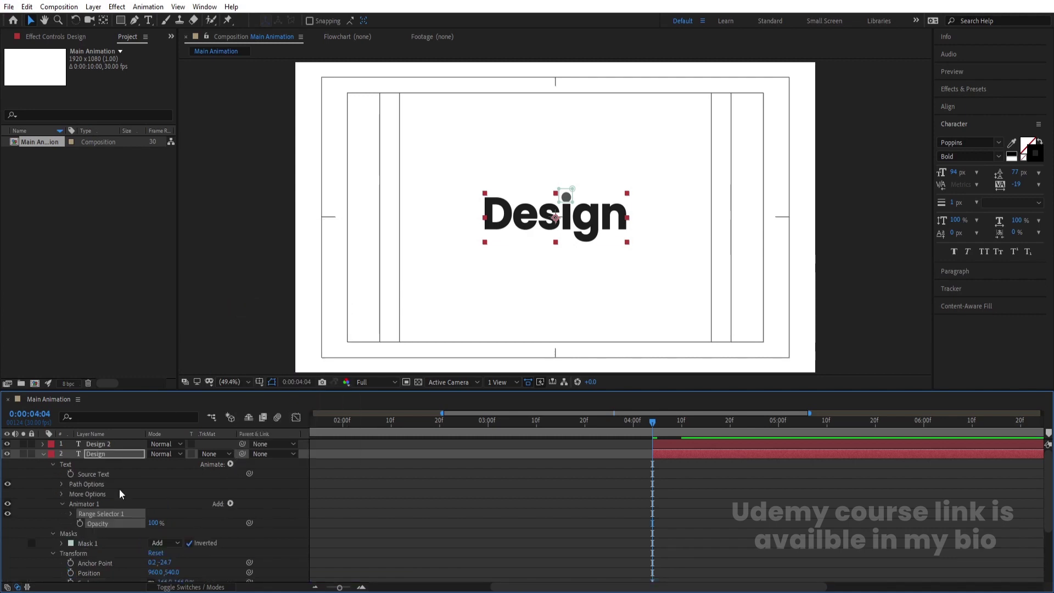
pyautogui.moveTo(160, 522); pyautogui.dragTo(19, 459)
pyautogui.click(7, 444)
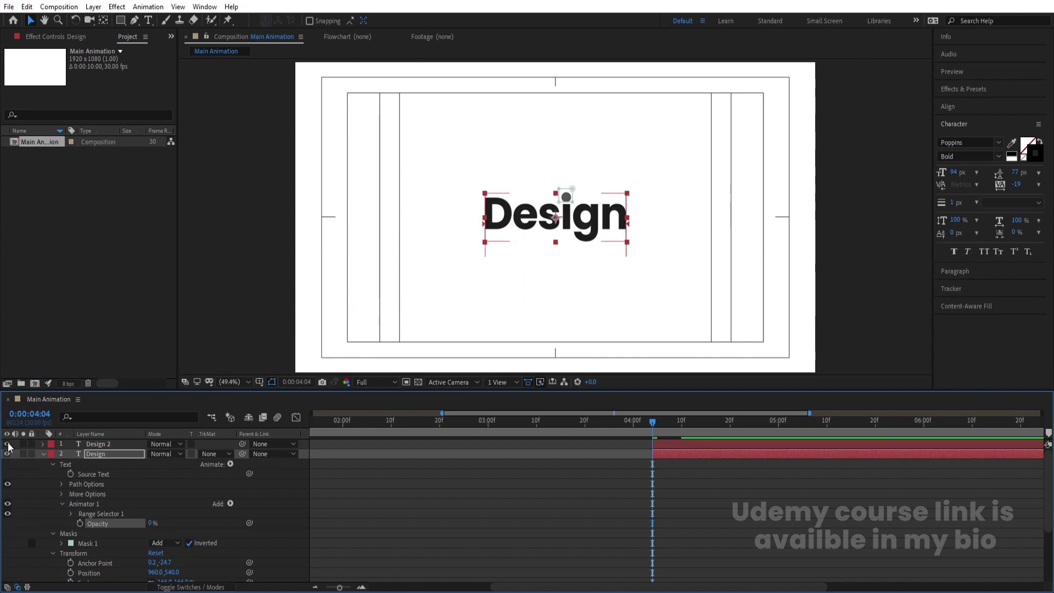
# Step: Animate the outlined text's Range Selector Start from 0% at 4:04 to 100% at 5:10 with Easy Ease, and preview the reveal
pyautogui.click(72, 514)
pyautogui.click(89, 523)
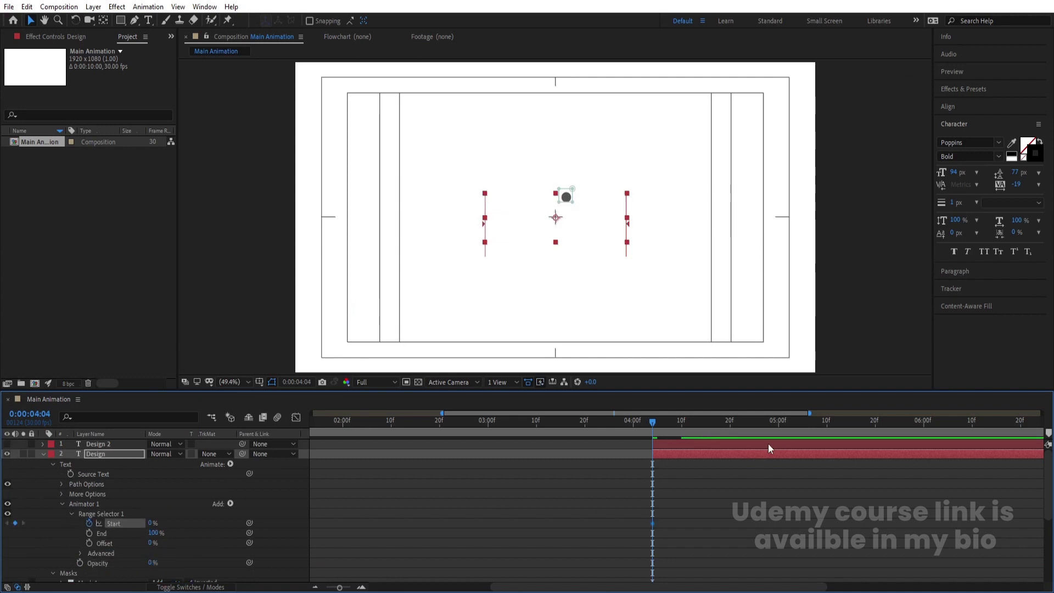
pyautogui.click(826, 424)
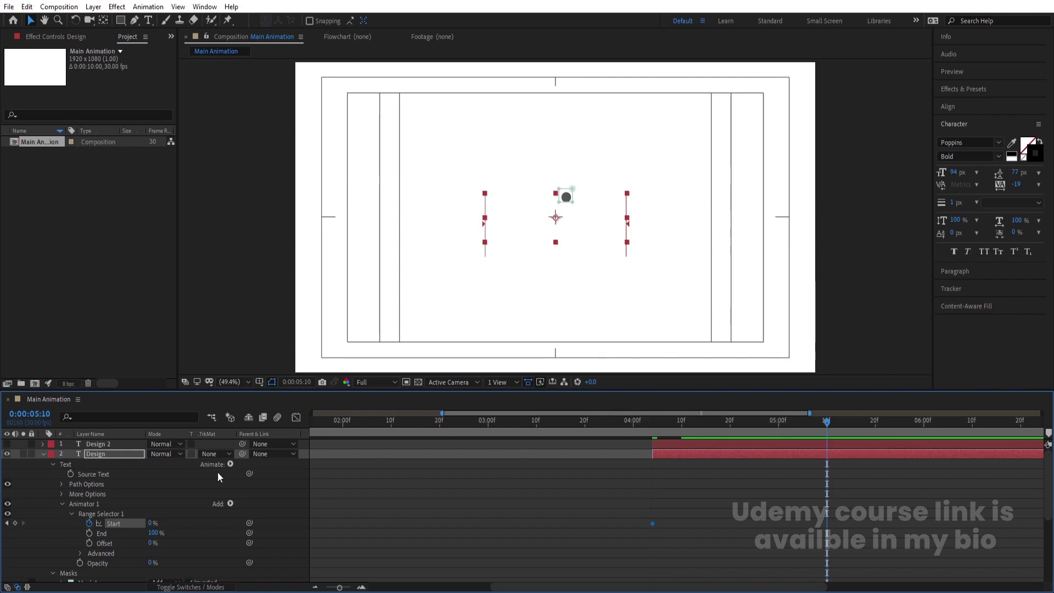
pyautogui.moveTo(155, 522); pyautogui.dragTo(209, 522)
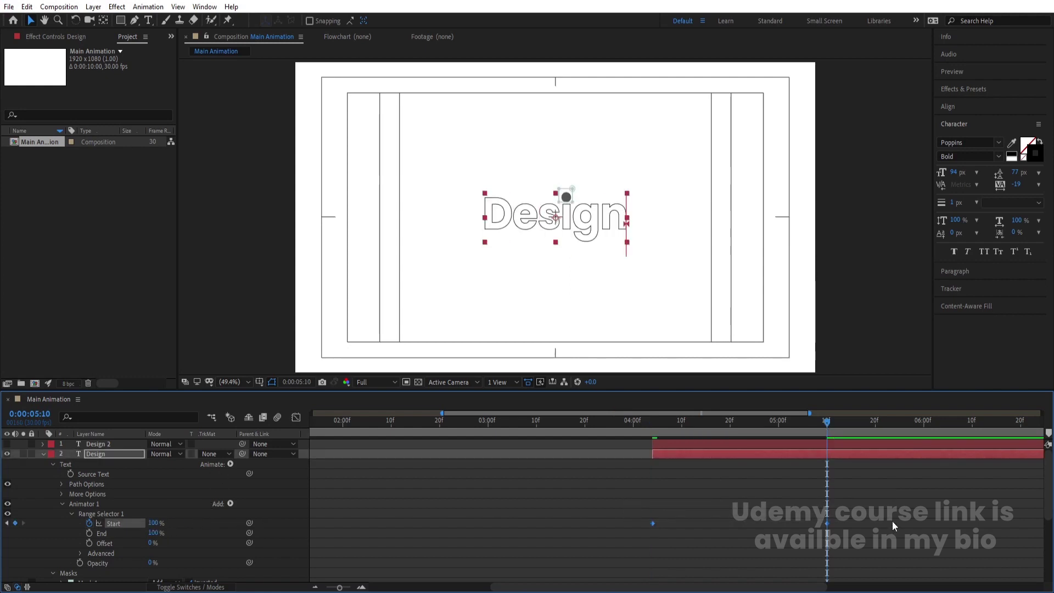
pyautogui.click(623, 421)
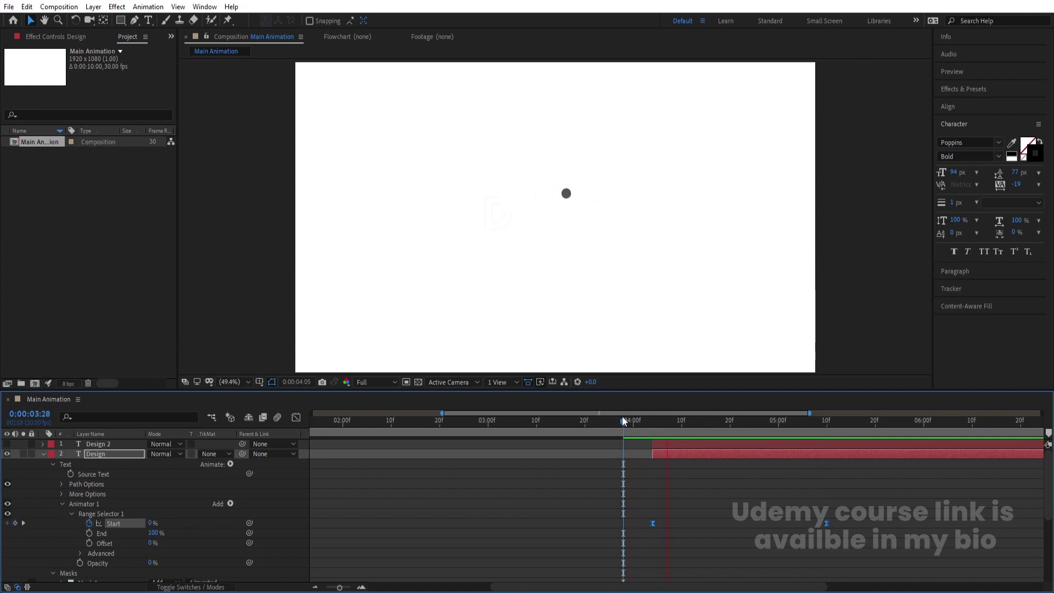
pyautogui.press('space')
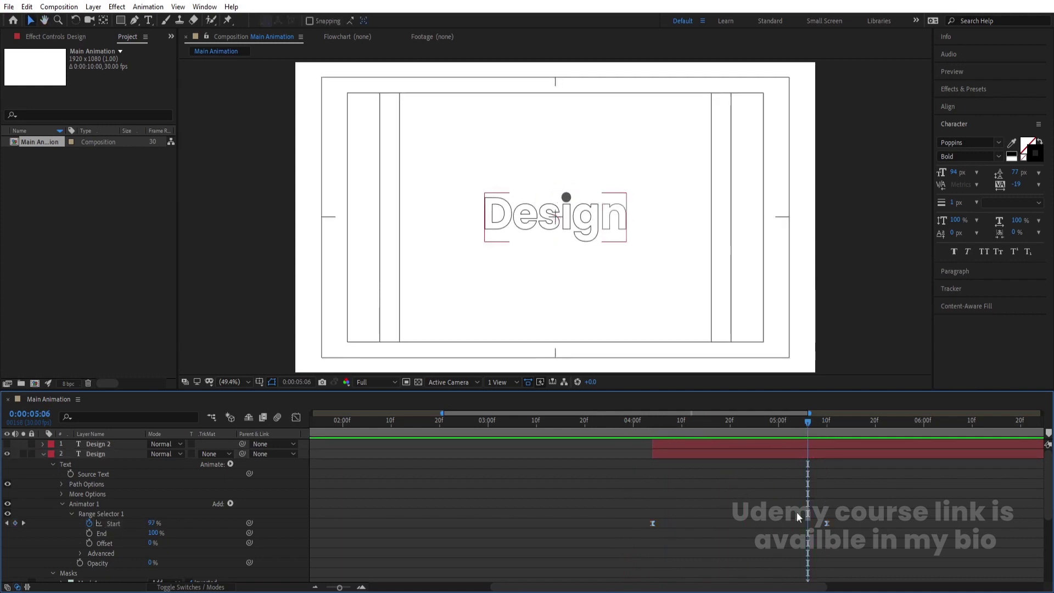
# Step: Shorten the outline reveal by moving the 100% Start keyframe to 5:00, and preview it
pyautogui.moveTo(826, 526); pyautogui.dragTo(778, 526)
pyautogui.click(652, 422)
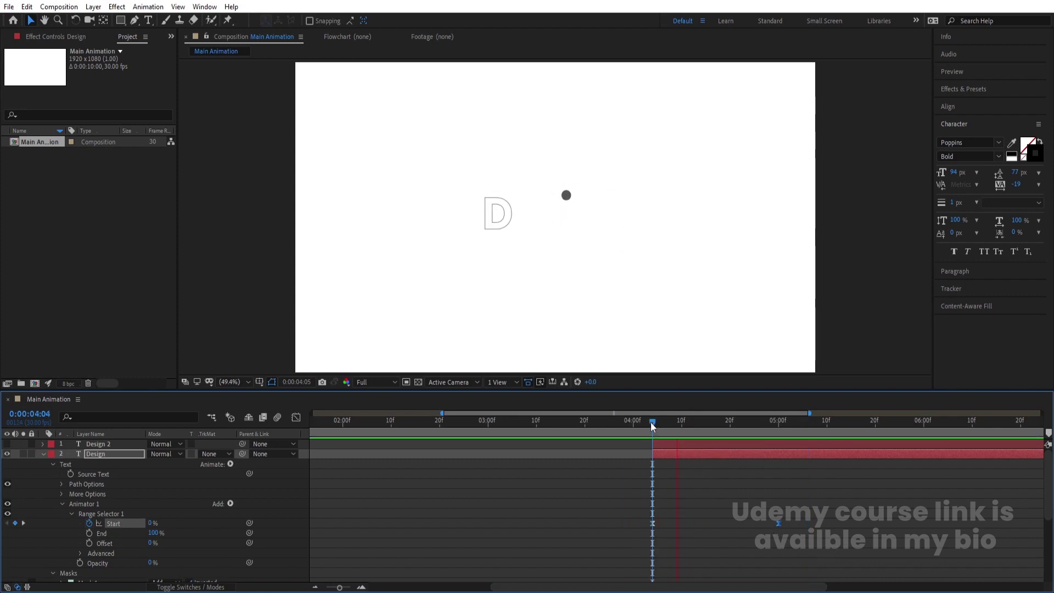
pyautogui.press('space')
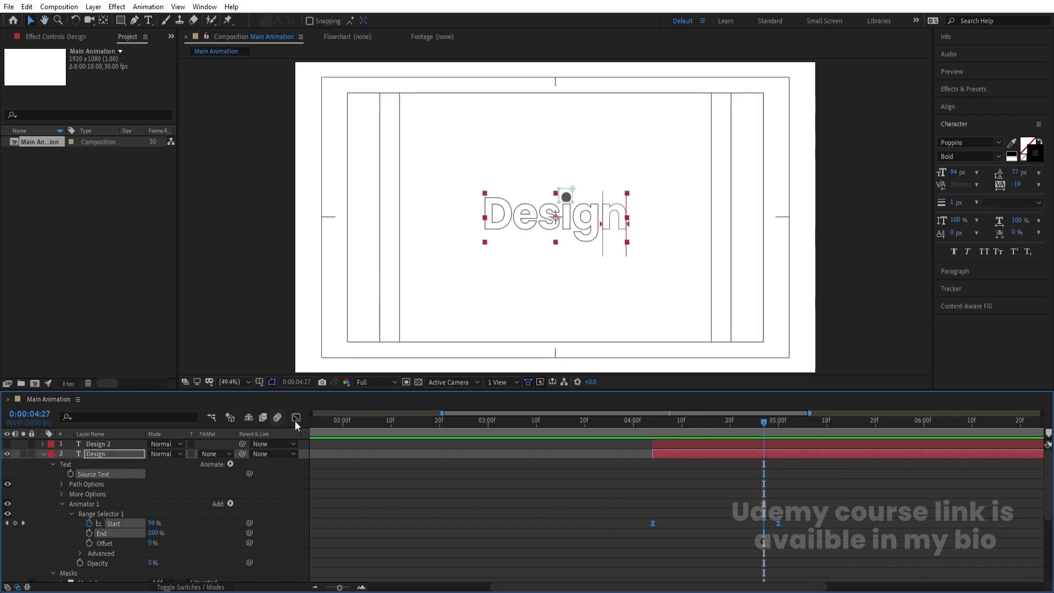
# Step: Reshape the Range Selector Start speed curve to peak early and ease out slowly toward 5:00, and preview the reveal
pyautogui.click(296, 418)
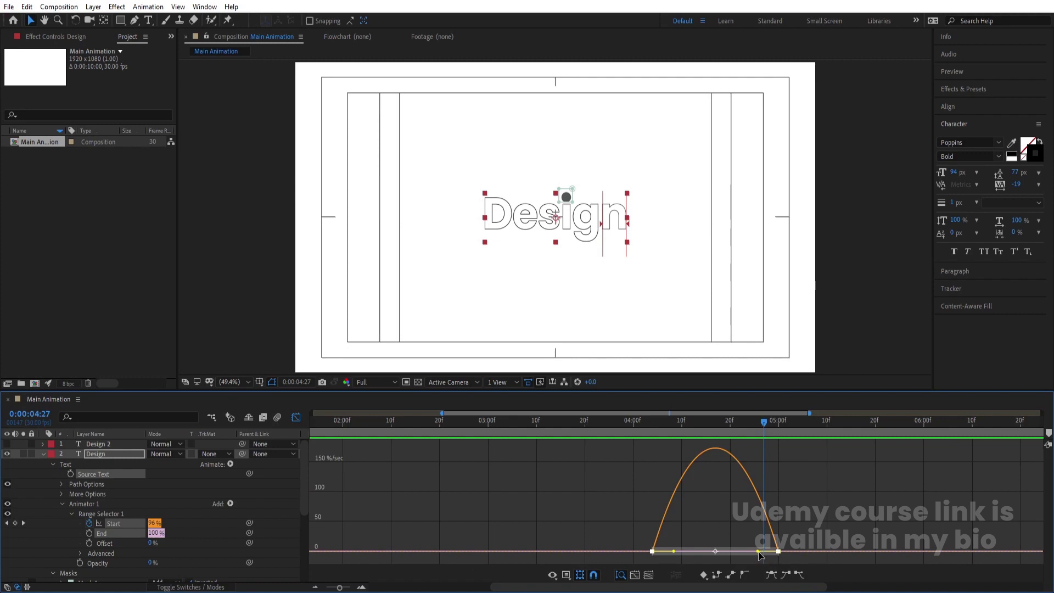
pyautogui.moveTo(758, 552); pyautogui.dragTo(696, 551)
pyautogui.click(296, 417)
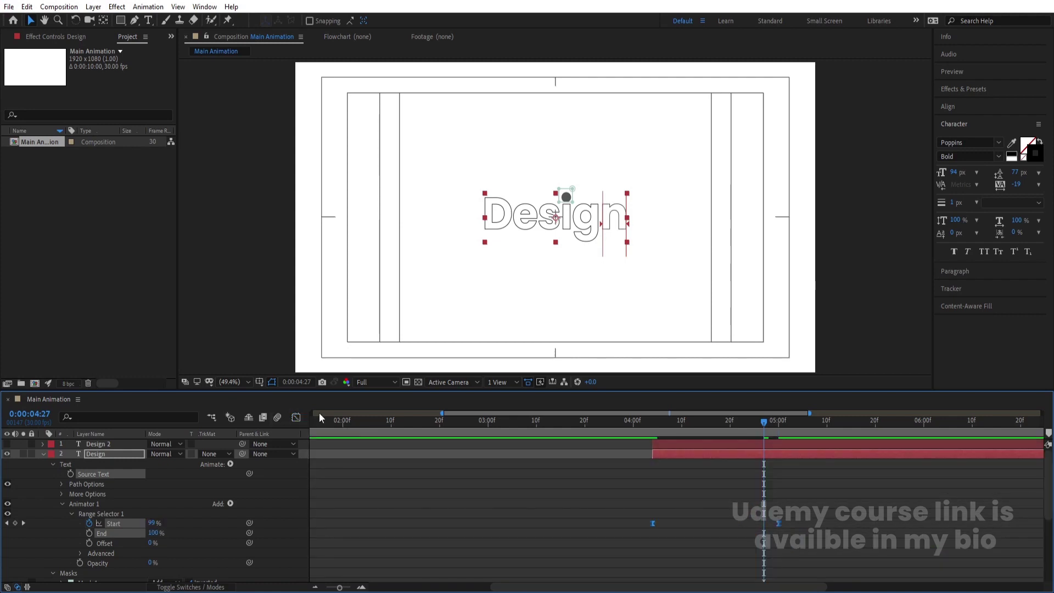
pyautogui.click(631, 433)
pyautogui.press('space')
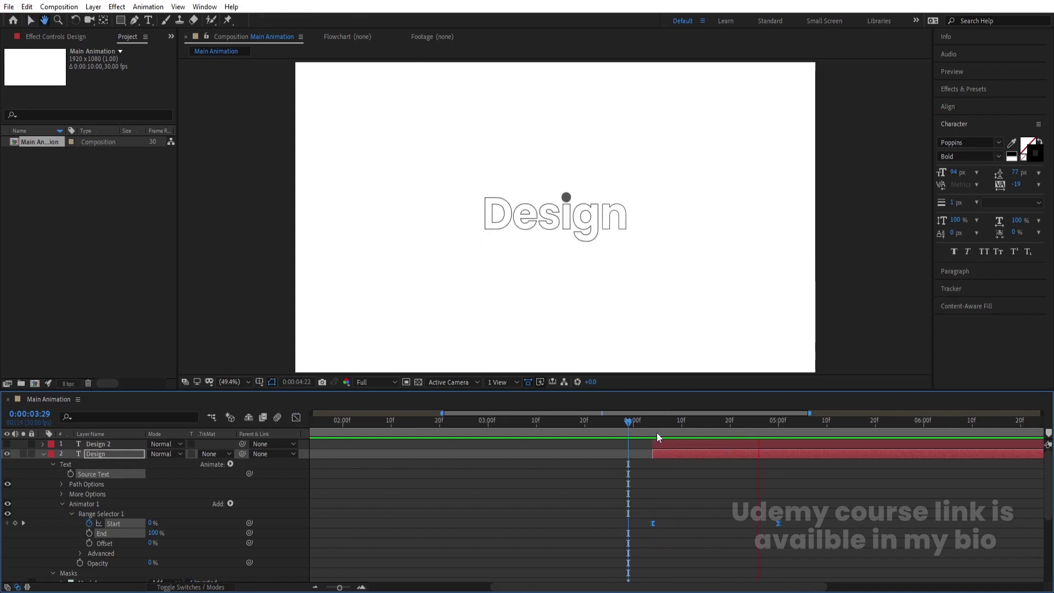
# Step: Copy the outlined Design text's animator onto the filled Design 2 layer, unhide Design 2 and shift it to start at about 4:12
pyautogui.click(668, 431)
pyautogui.moveTo(669, 431); pyautogui.dragTo(654, 433)
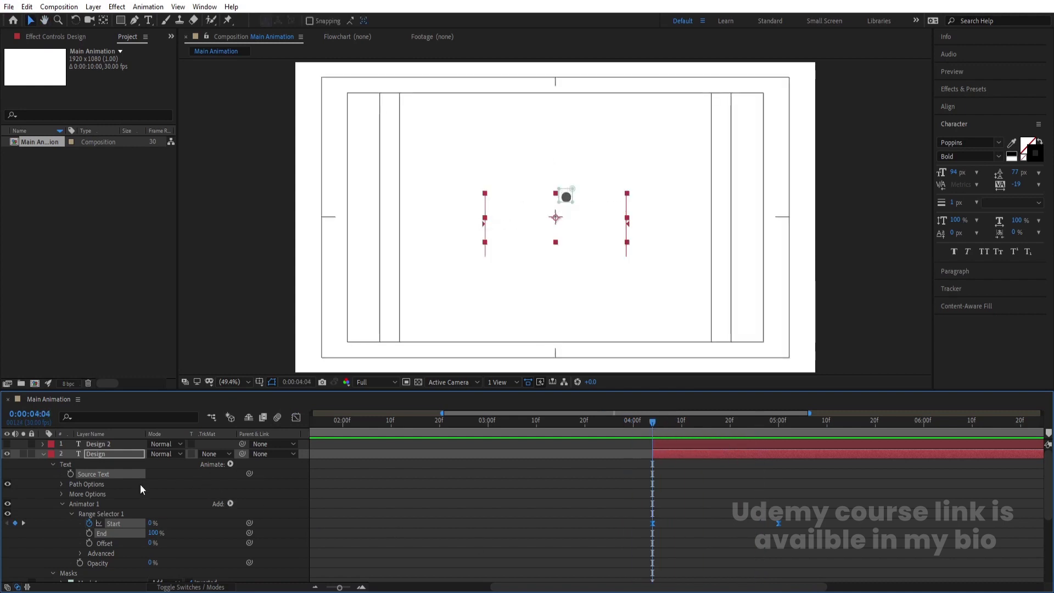
pyautogui.click(100, 503)
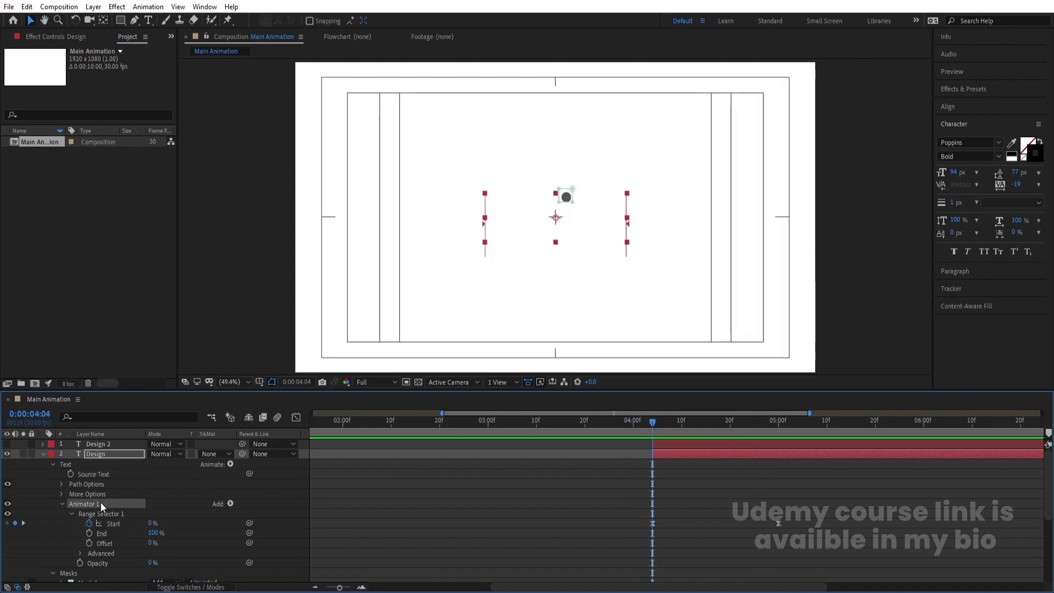
pyautogui.click(93, 446)
pyautogui.click(6, 443)
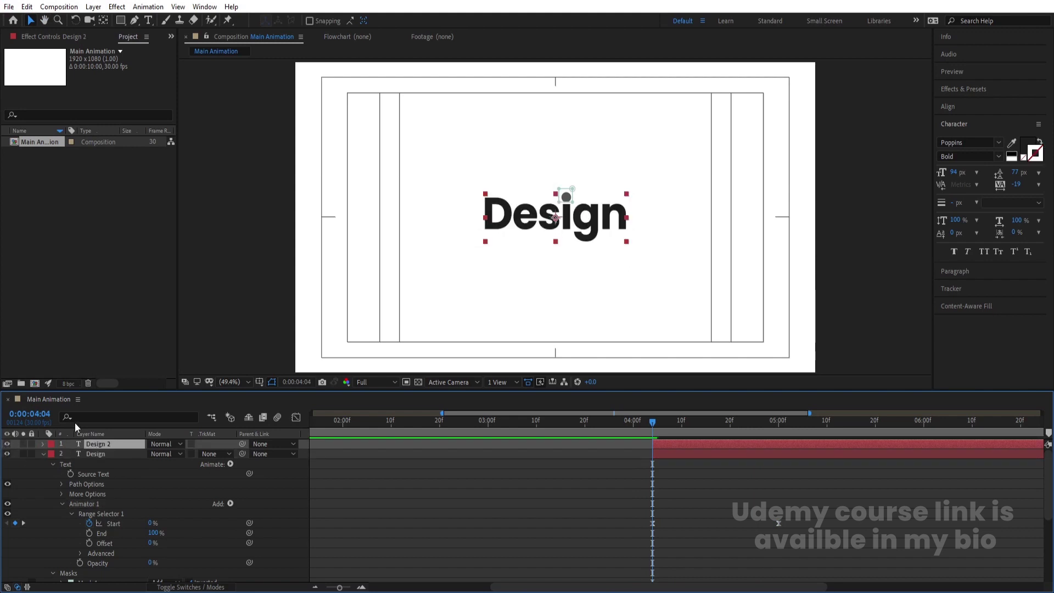
pyautogui.moveTo(665, 442); pyautogui.dragTo(702, 445)
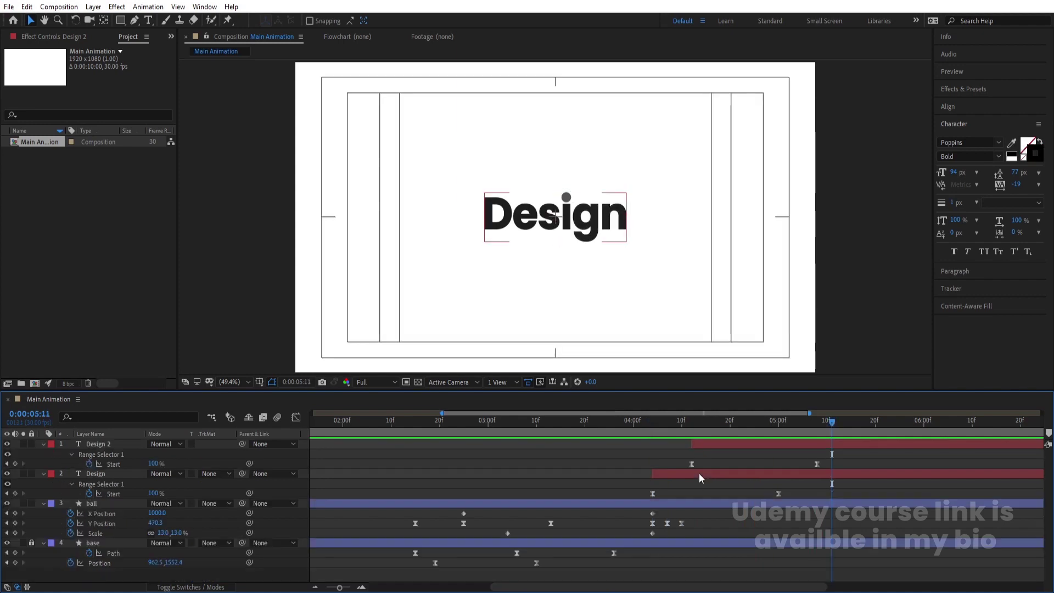
# Step: Collapse all layer properties and preview the full animation from the beginning
pyautogui.press('u')
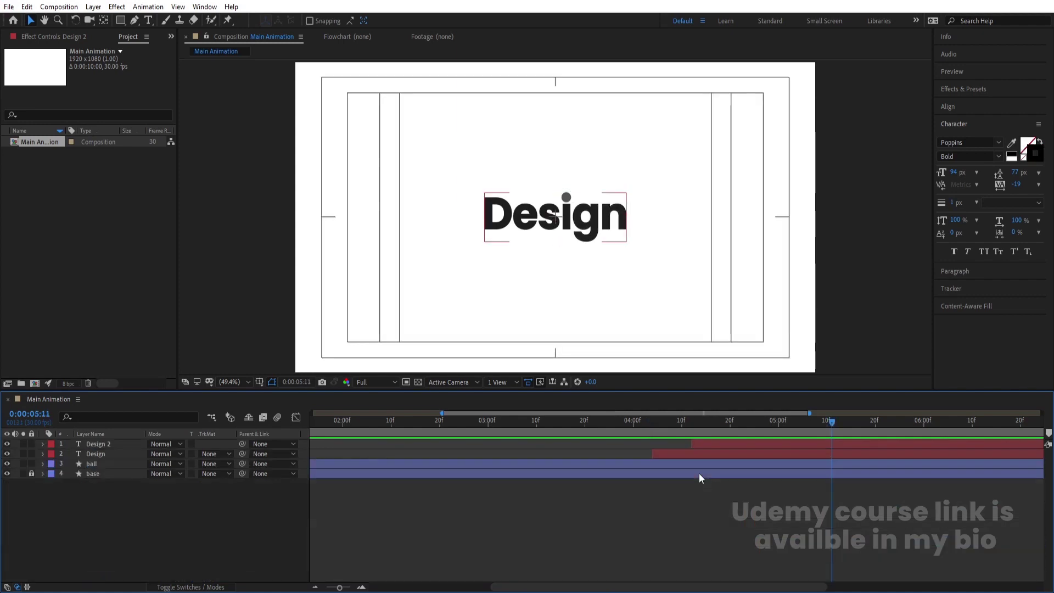
pyautogui.press('-')
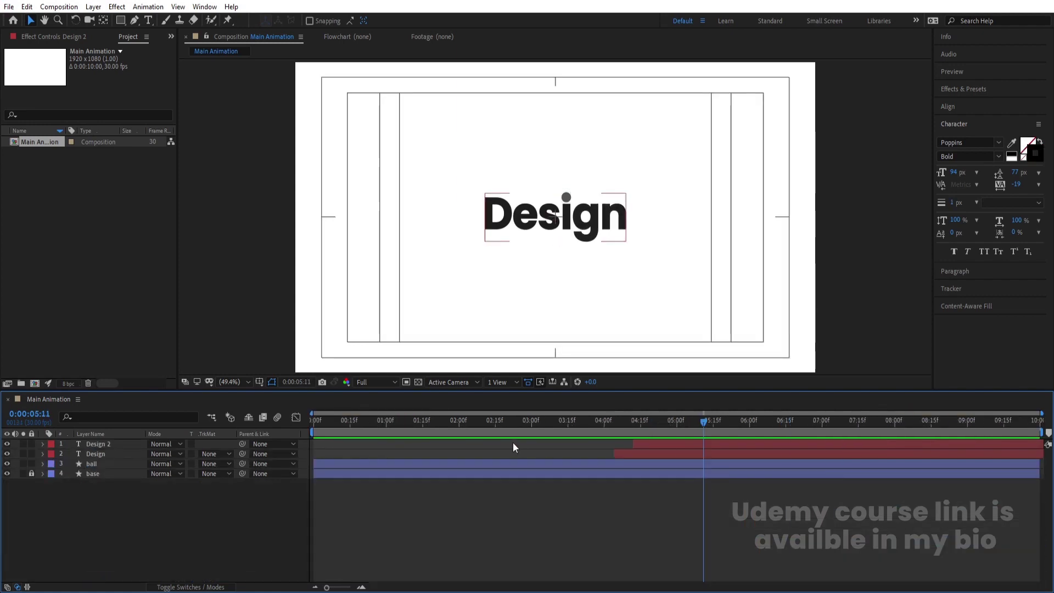
pyautogui.click(313, 443)
pyautogui.press('Home')
pyautogui.press('space')
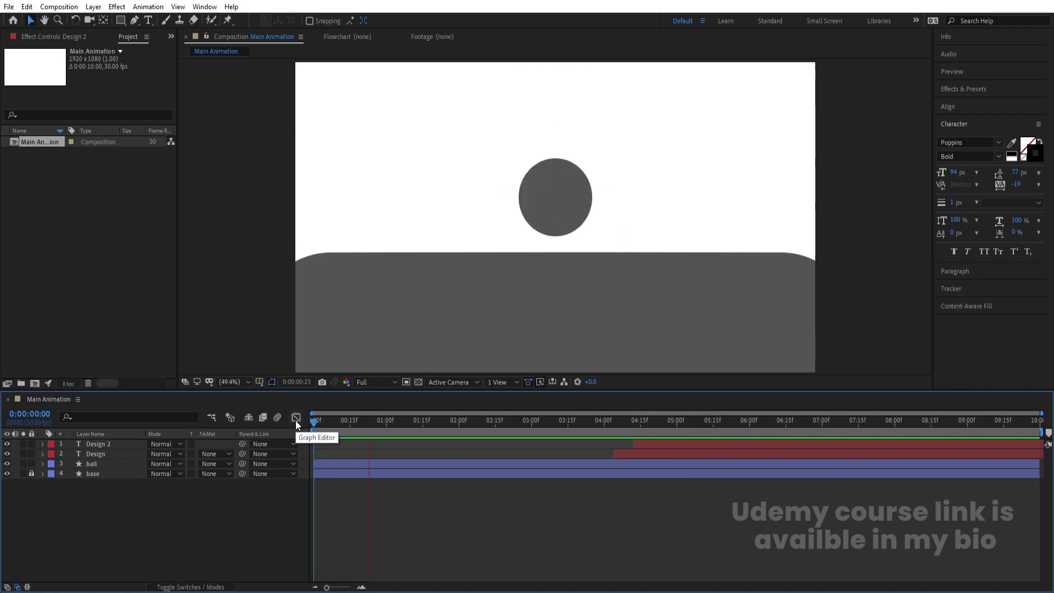
# Step: Unlock the base layer and change its shape fill to light grey (E2E2E2)
pyautogui.click(90, 475)
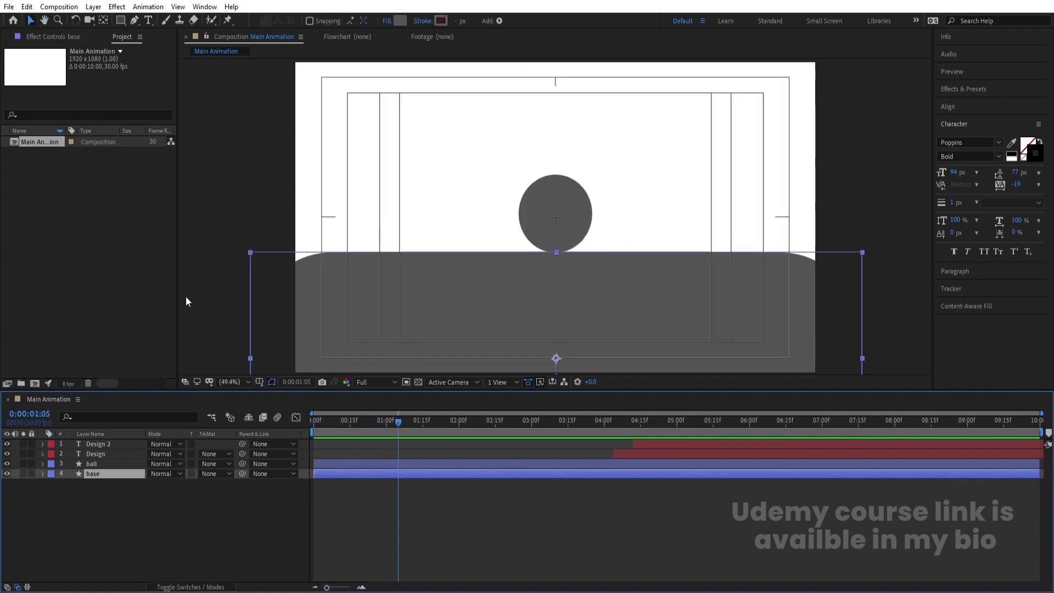
pyautogui.click(405, 20)
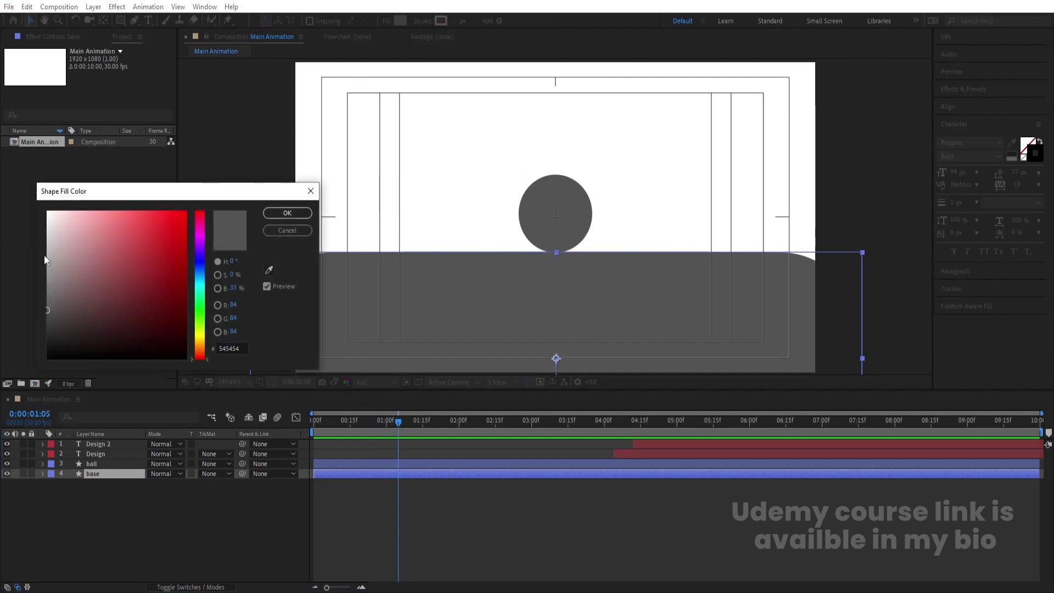
pyautogui.moveTo(47, 263); pyautogui.dragTo(34, 228)
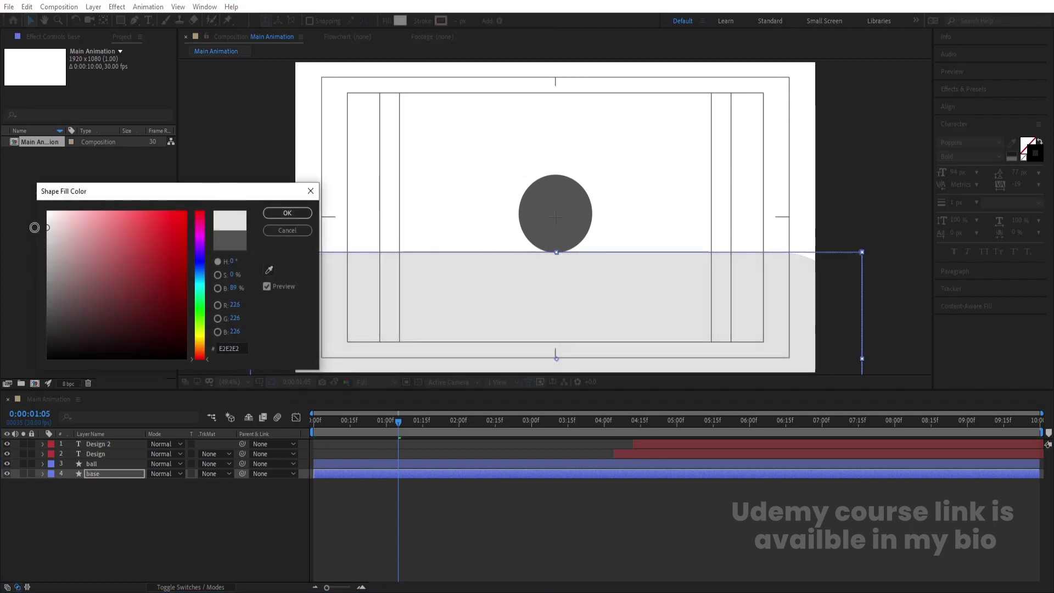
pyautogui.press('Return')
# Step: Change the ball's shape fill to a bright sky blue
pyautogui.click(95, 465)
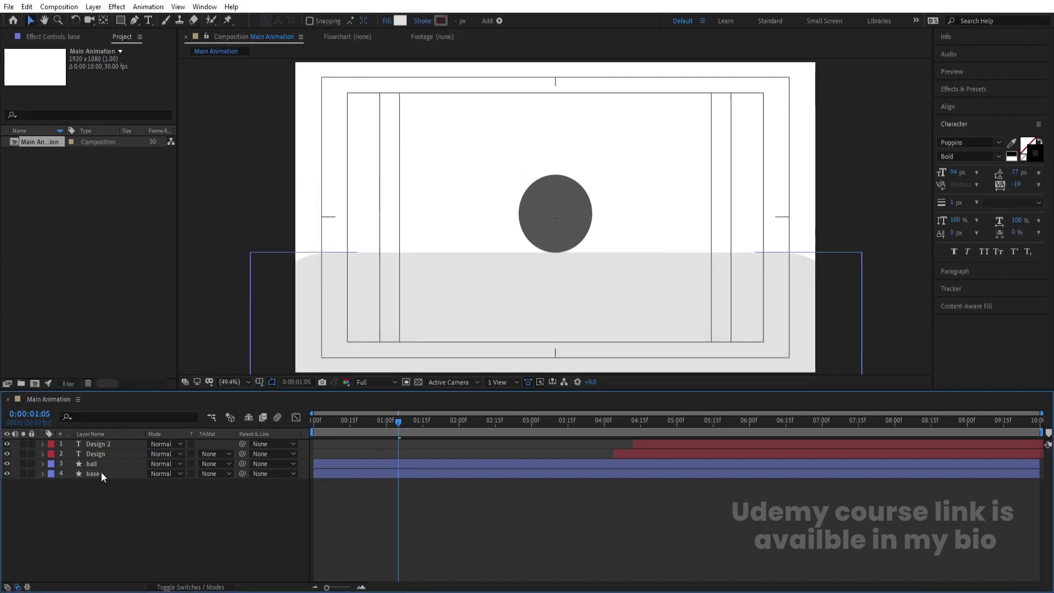
pyautogui.click(400, 21)
pyautogui.write('005AFF')
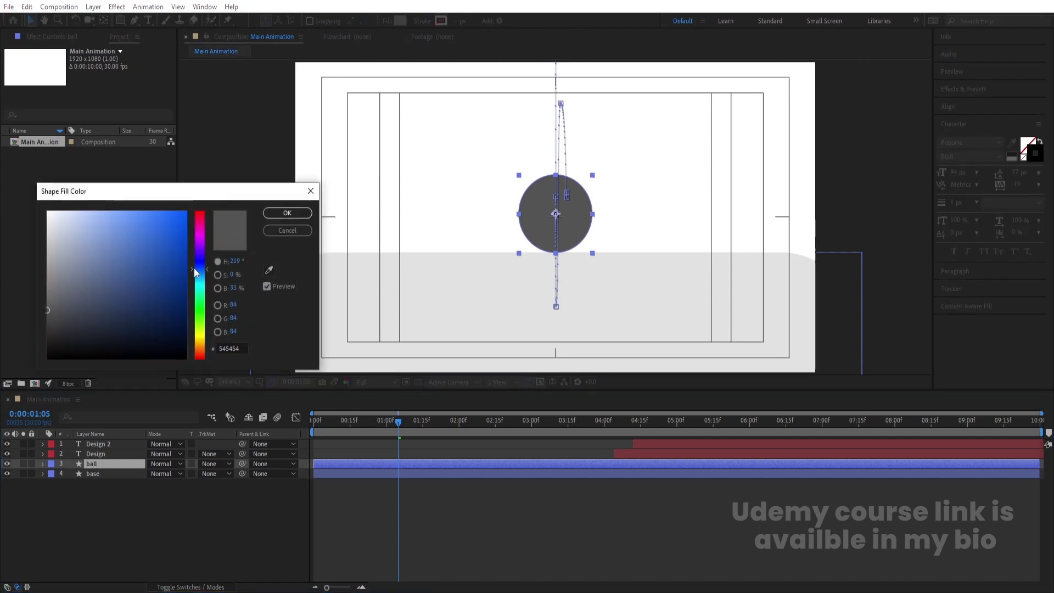
pyautogui.click(200, 276)
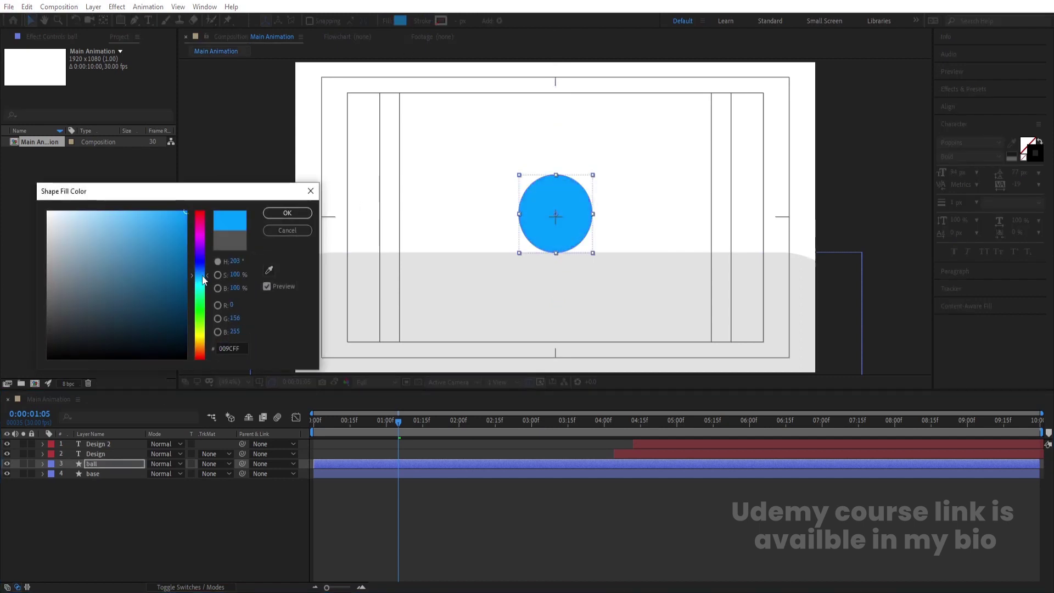
pyautogui.press('Return')
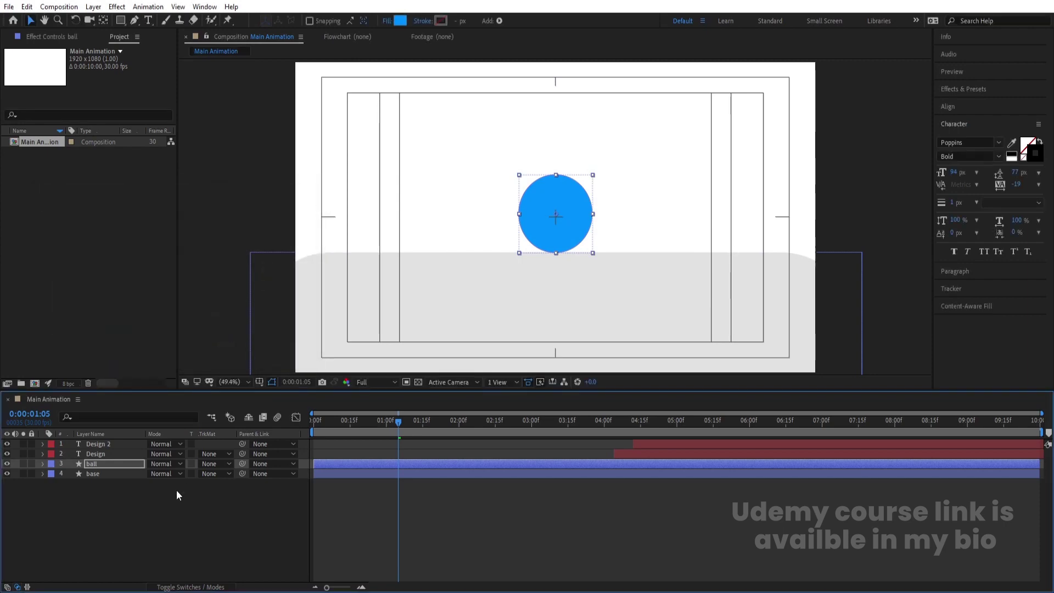
# Step: Add a Bevel and Emboss layer style to the ball with Size 89 and Soften 16
pyautogui.click(110, 464)
pyautogui.rightClick(131, 465)
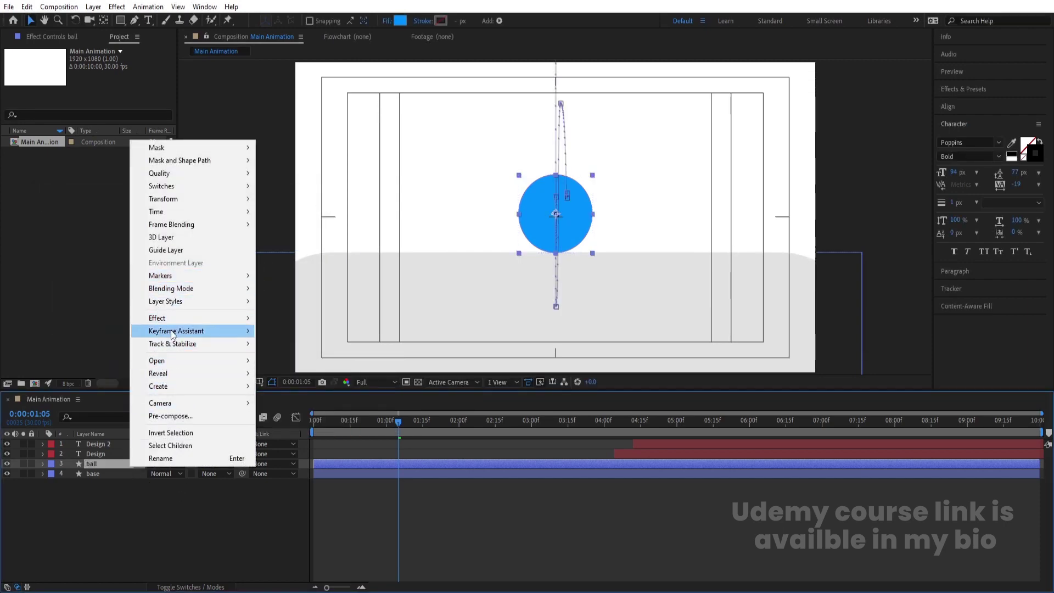
pyautogui.moveTo(208, 302)
pyautogui.click(299, 395)
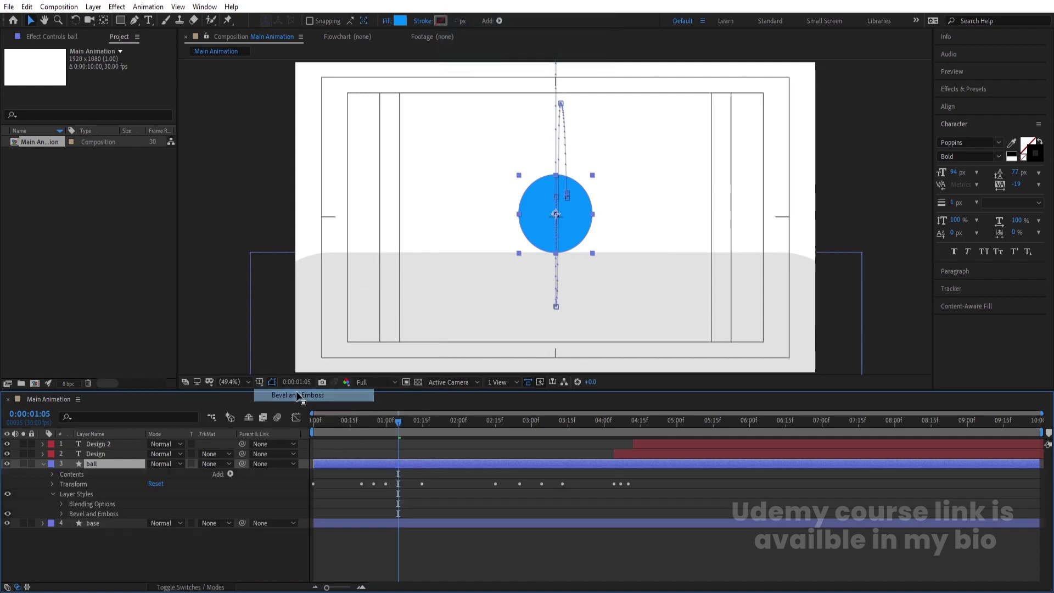
pyautogui.click(61, 514)
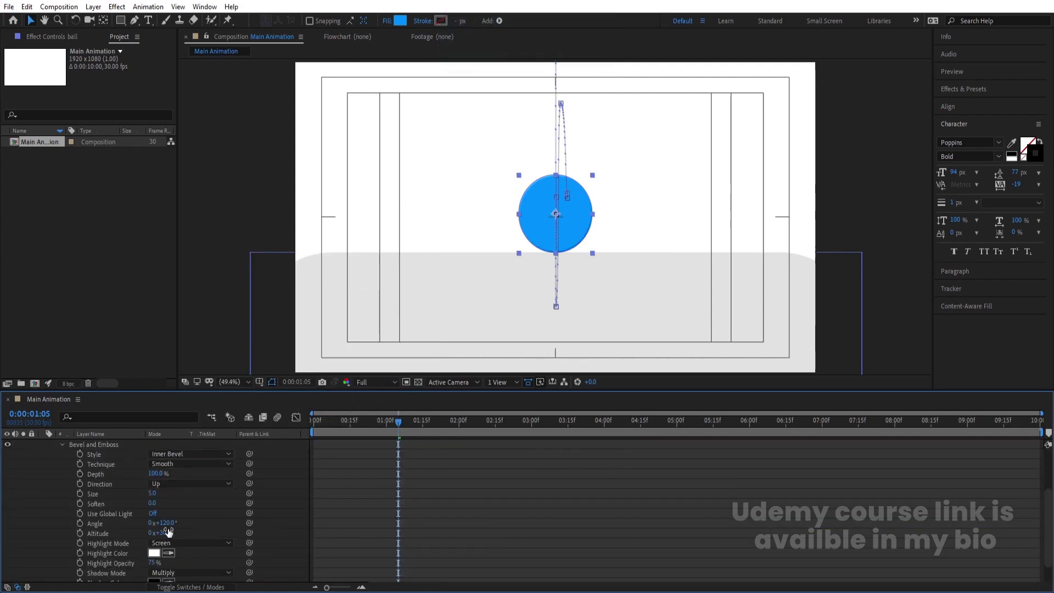
pyautogui.moveTo(153, 499); pyautogui.dragTo(304, 506)
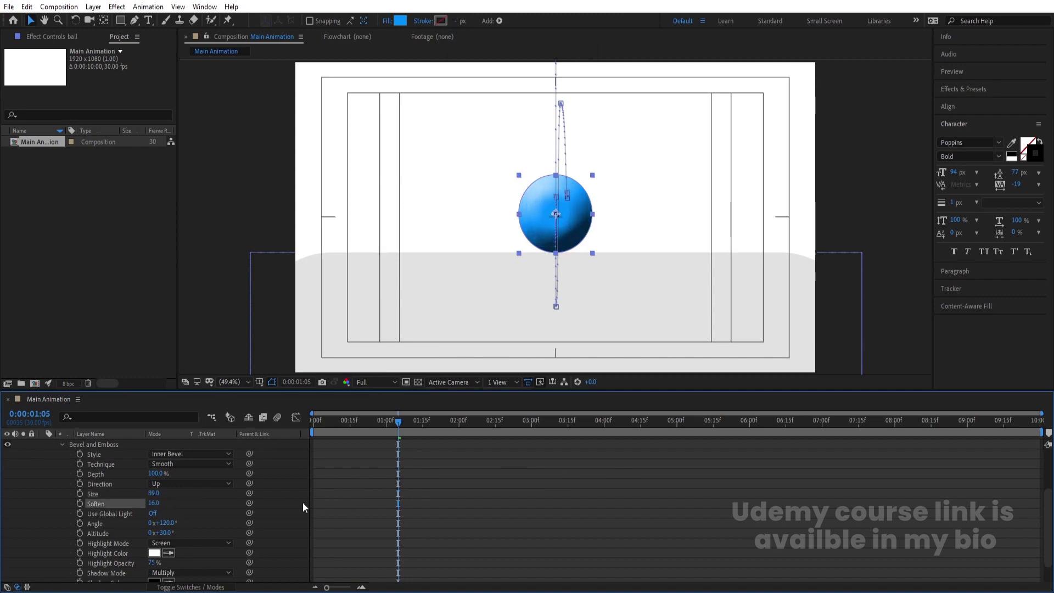
# Step: Set the ball's bevel Shadow Opacity to 19% and collapse the layer's properties
pyautogui.scroll(-2, 175, 516)
pyautogui.moveTo(153, 571); pyautogui.dragTo(122, 569)
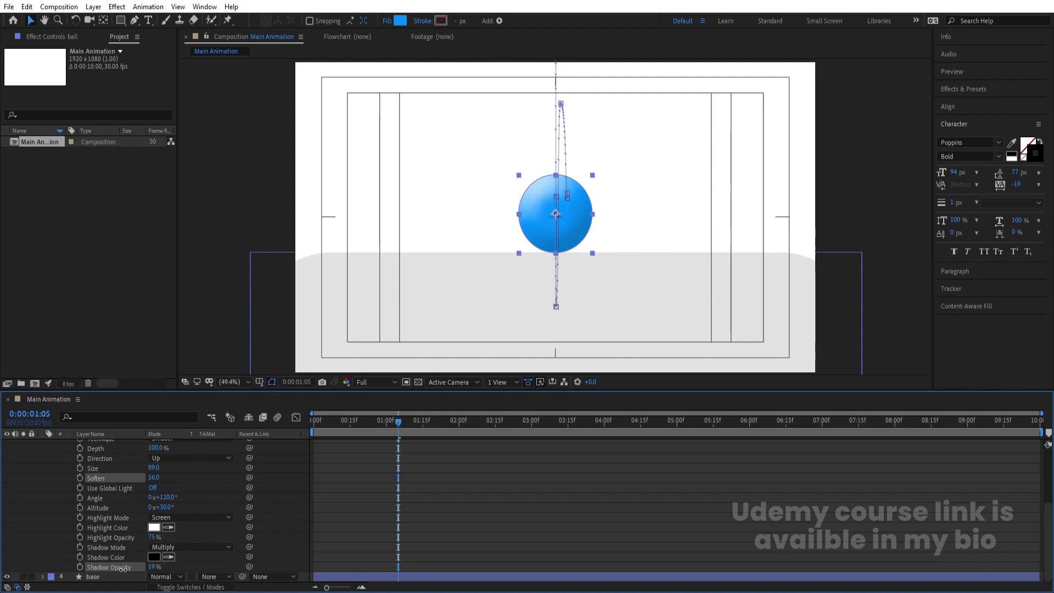
pyautogui.click(337, 496)
pyautogui.scroll(3, 131, 502)
pyautogui.scroll(3, 121, 489)
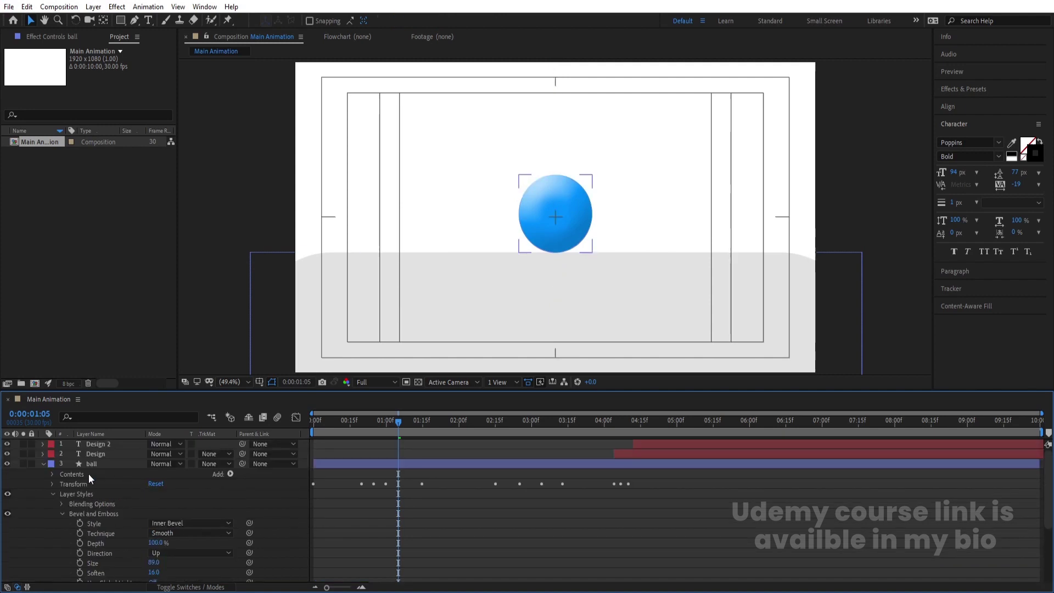
pyautogui.click(45, 464)
# Step: Find the Drop Shadow effect, apply it to the ball layer and keep the ball selected
pyautogui.click(101, 466)
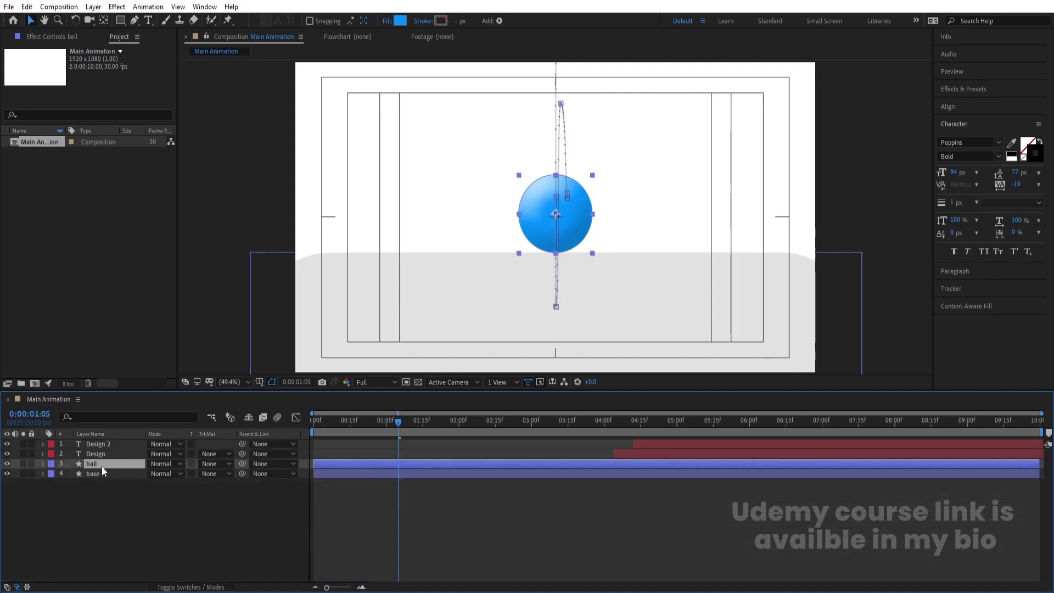
pyautogui.click(995, 90)
pyautogui.click(977, 104)
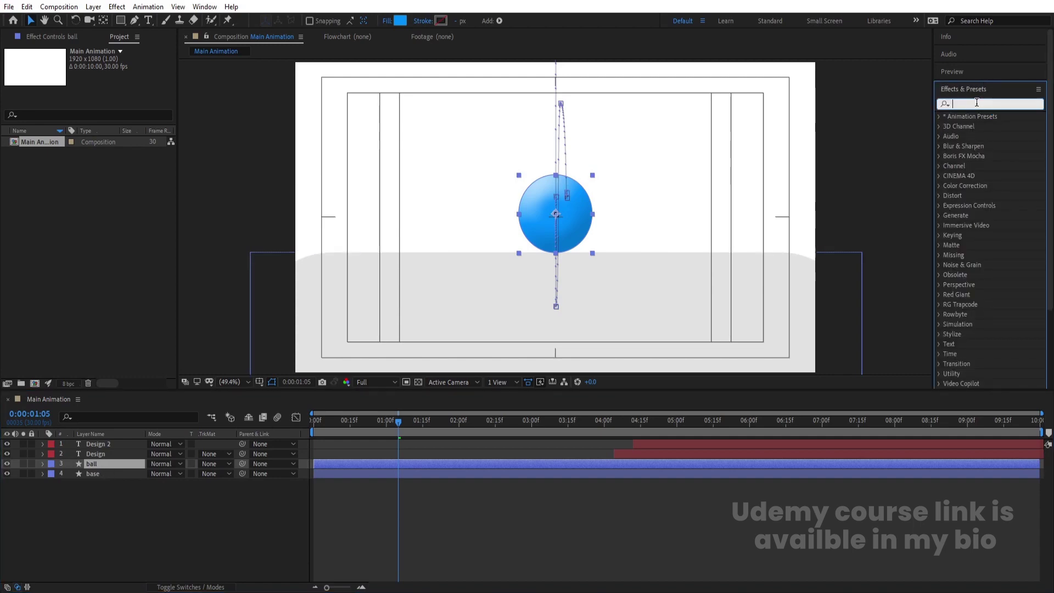
pyautogui.write('drop')
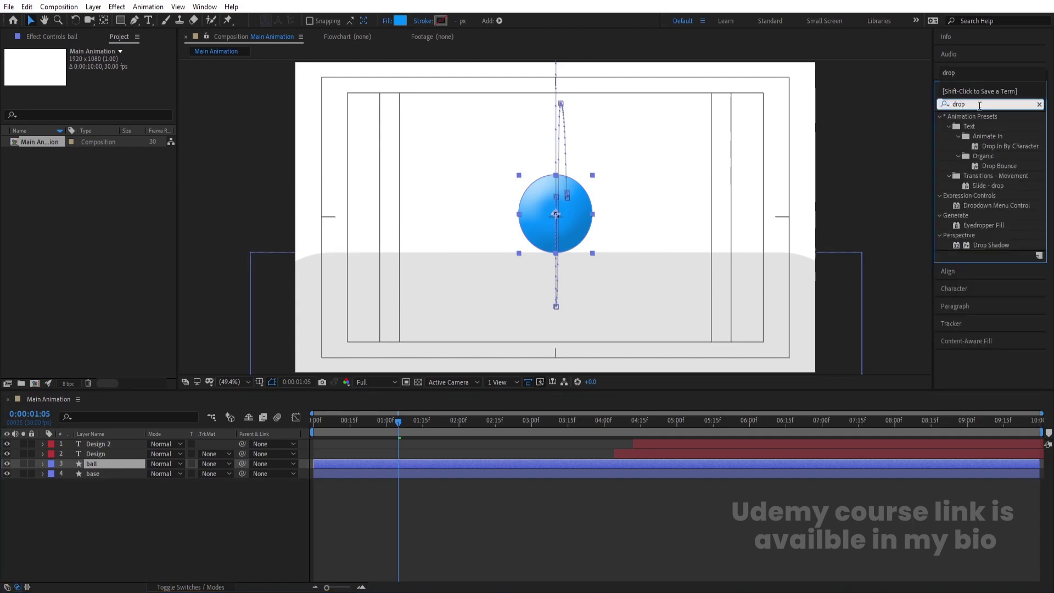
pyautogui.doubleClick(981, 247)
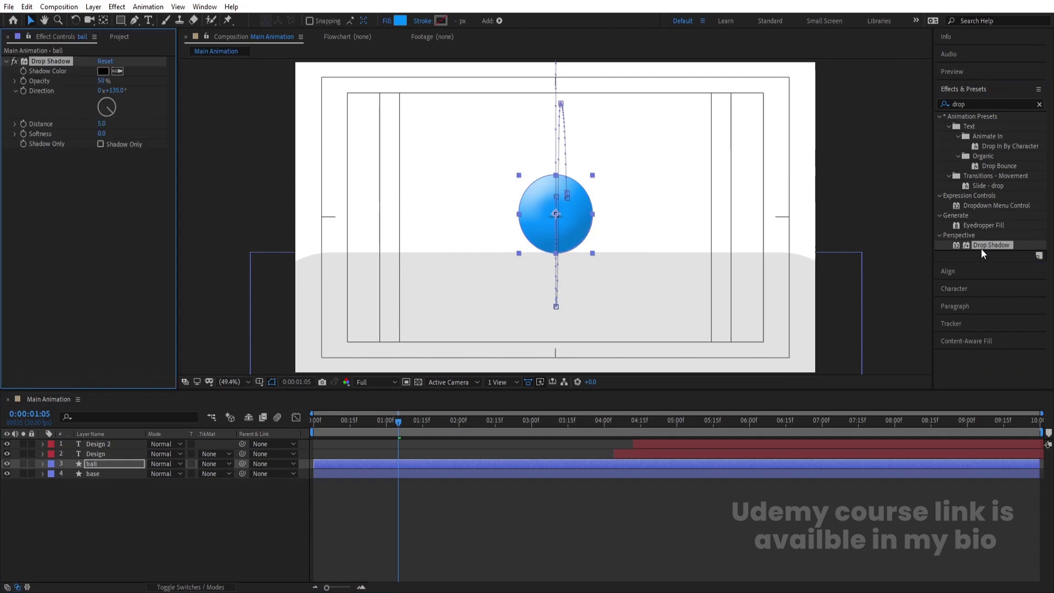
pyautogui.hotkey('ctrl', 'Up')
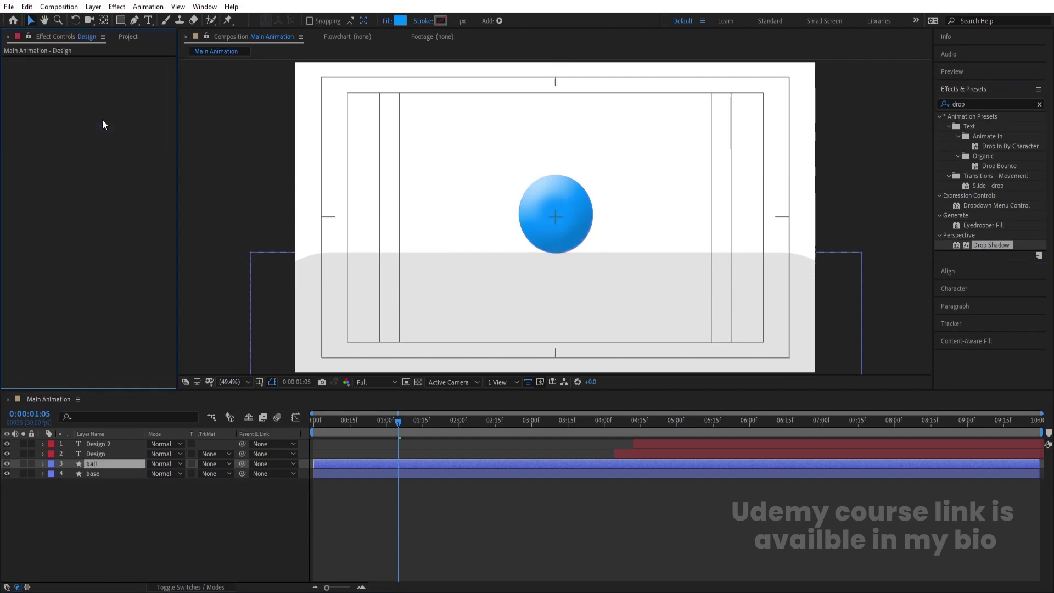
pyautogui.click(96, 464)
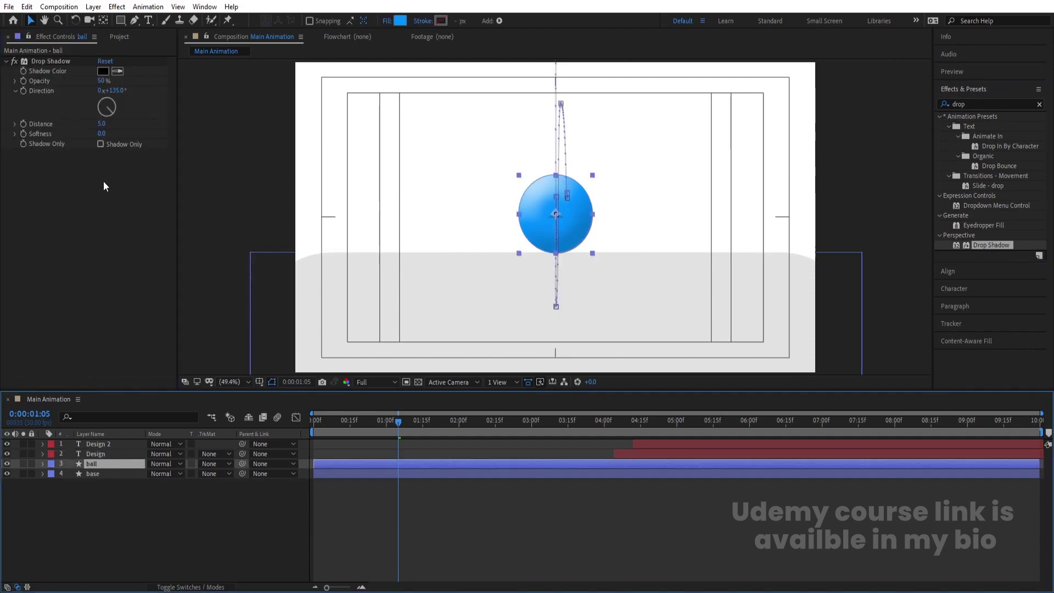
# Step: Set the ball's drop shadow to Distance 20, Softness 100 and Opacity 20%
pyautogui.click(103, 125)
pyautogui.write('20')
pyautogui.press('Tab')
pyautogui.write('1')
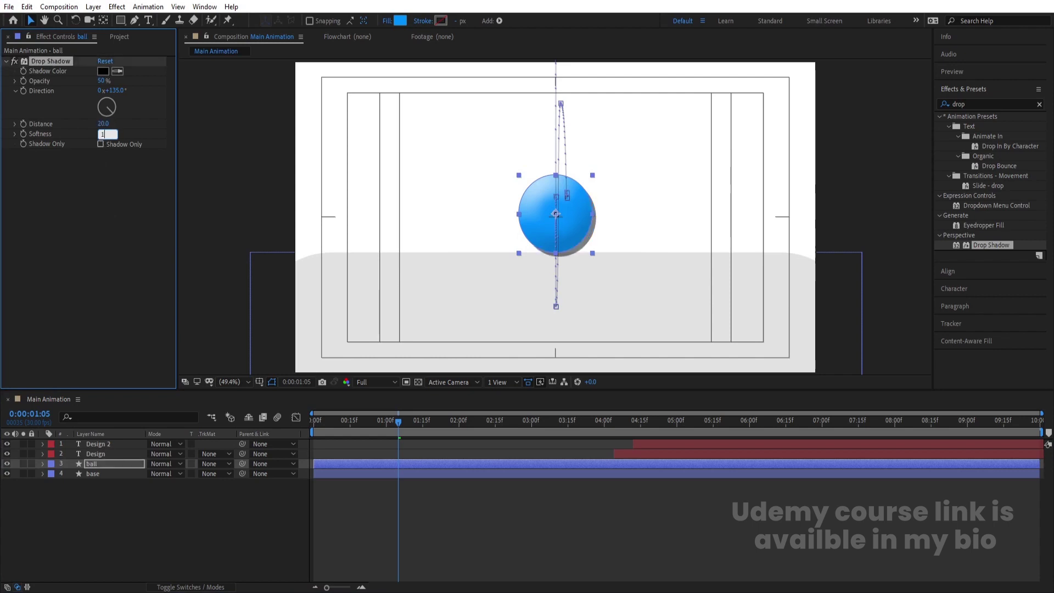
pyautogui.click(102, 82)
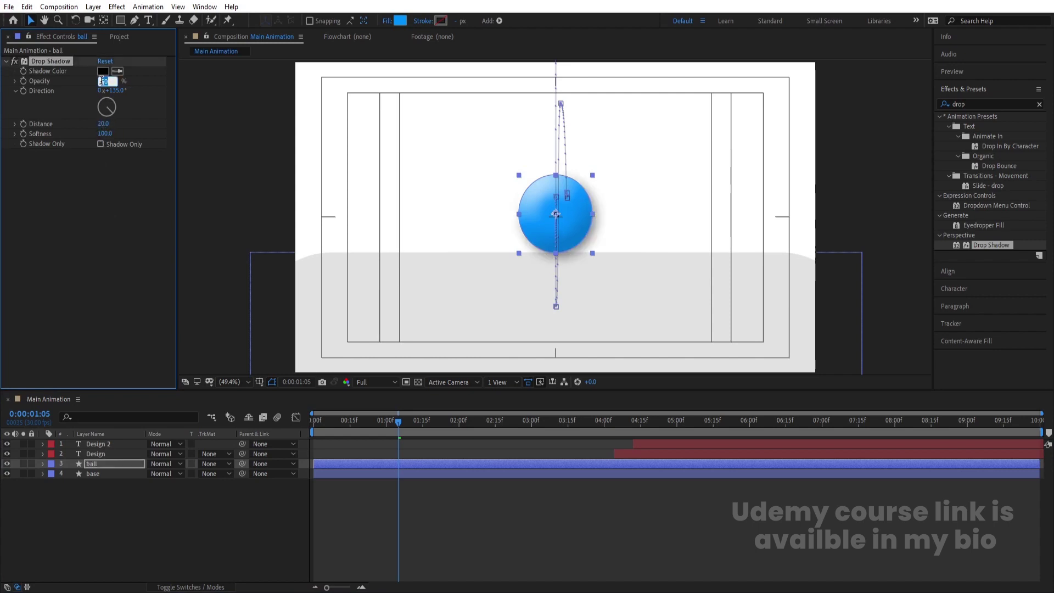
pyautogui.write('20')
pyautogui.press('Return')
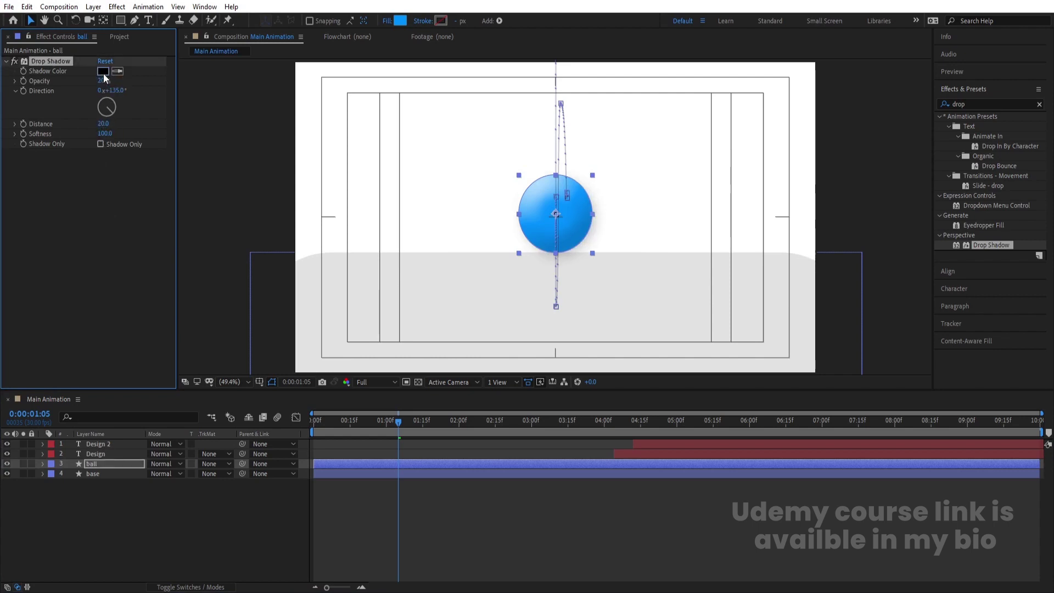
# Step: Change the ball's drop shadow colour to dark blue (24335A)
pyautogui.click(103, 71)
pyautogui.click(75, 337)
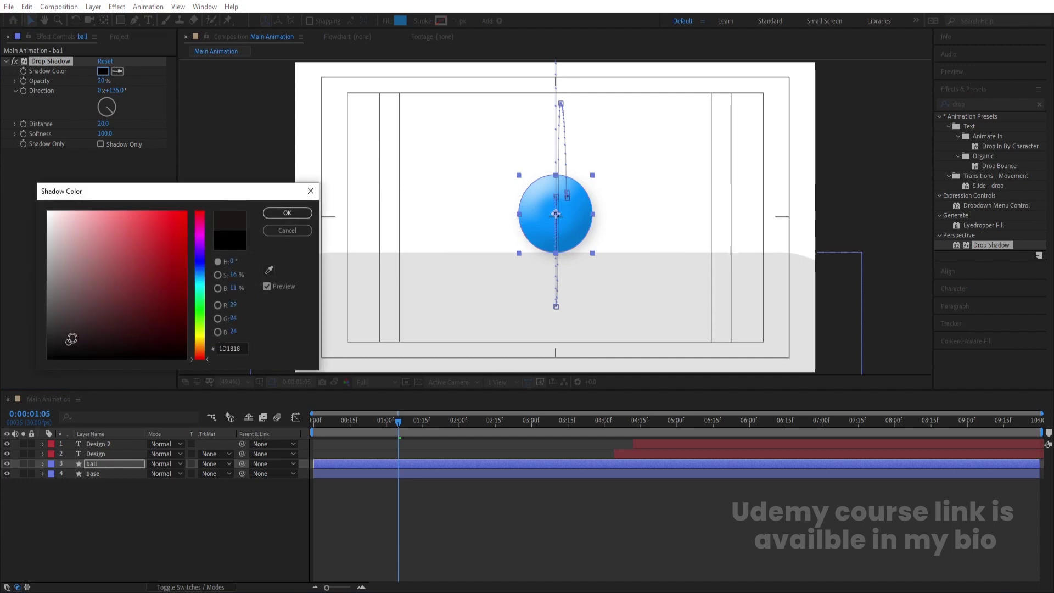
pyautogui.click(201, 268)
pyautogui.moveTo(110, 332); pyautogui.dragTo(131, 306)
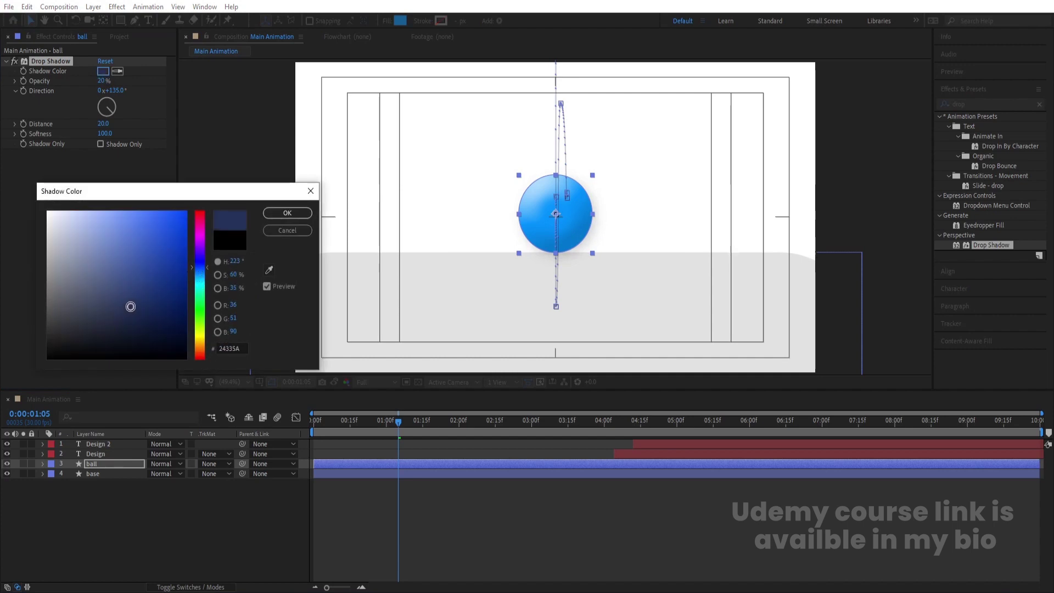
pyautogui.press('Return')
pyautogui.click(176, 538)
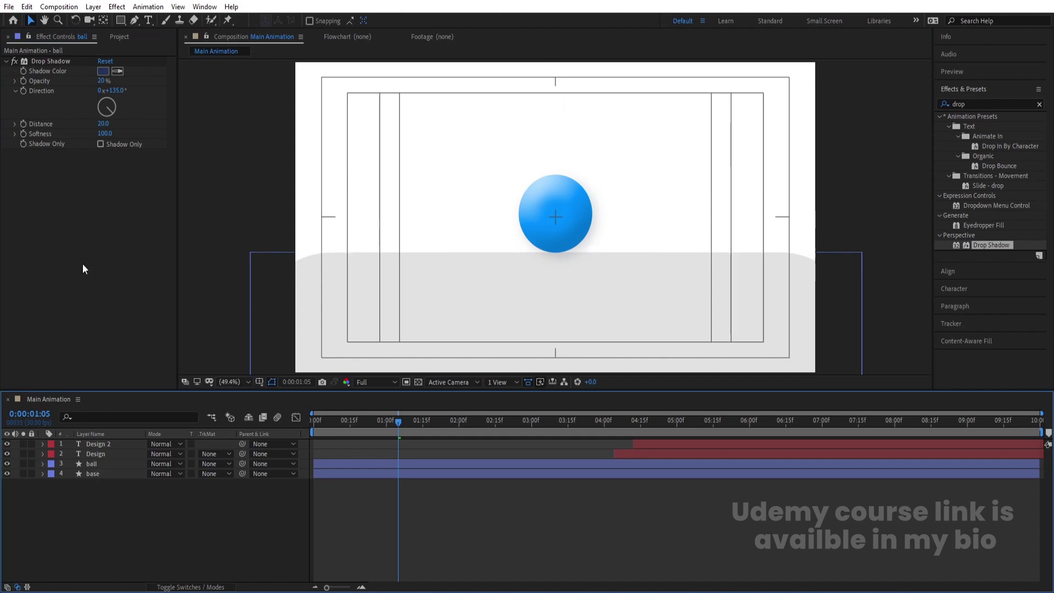
# Step: Copy the ball's Drop Shadow effect onto the base layer and preview the animation from the start
pyautogui.click(40, 63)
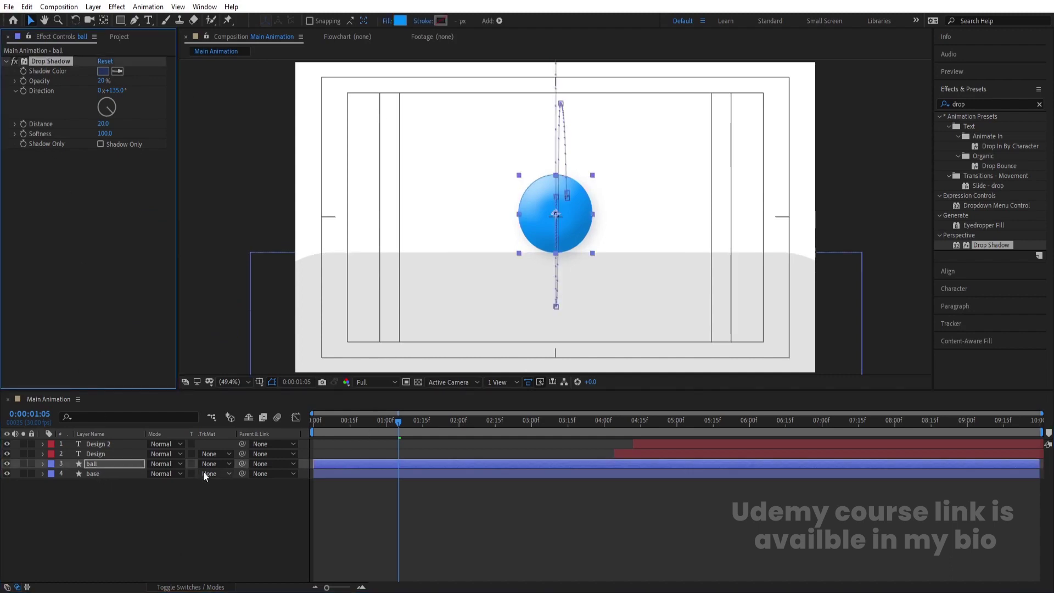
pyautogui.click(114, 471)
pyautogui.click(164, 503)
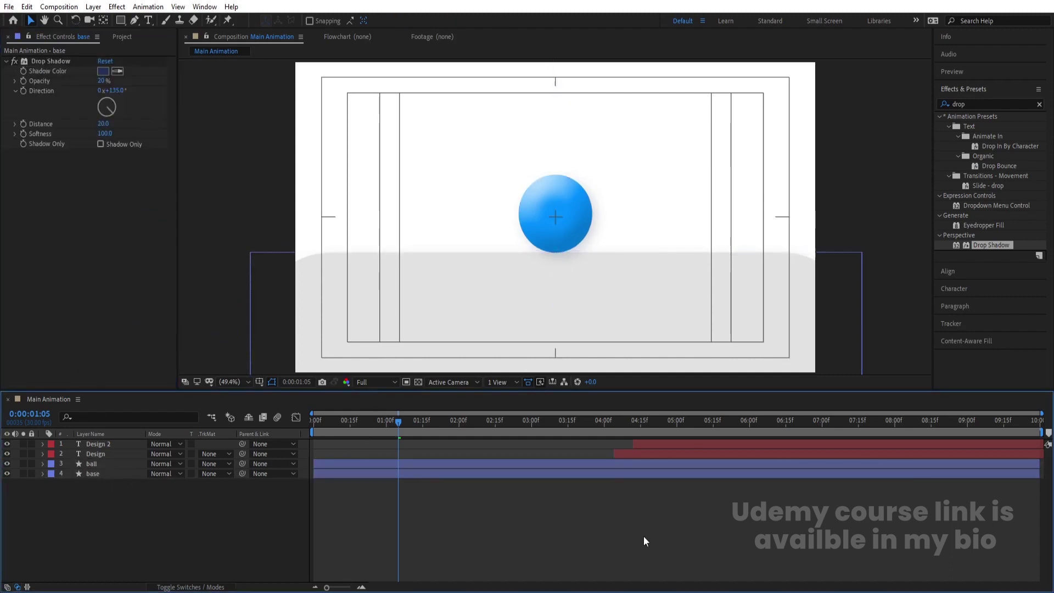
pyautogui.press('Home')
pyautogui.press('space')
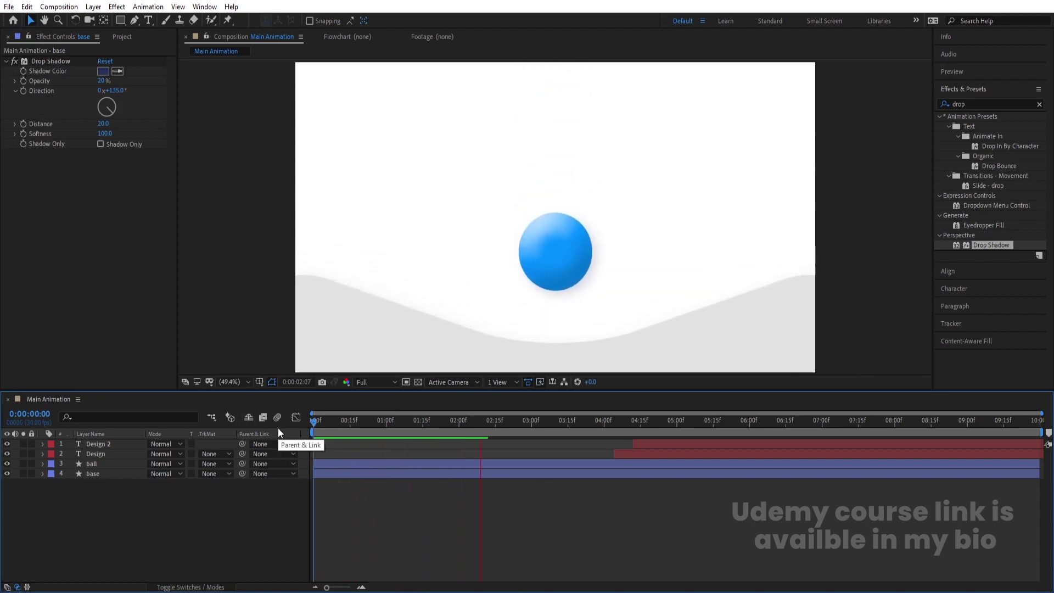
# Step: Stop the preview, return to the start of the timeline and move the ball layer beneath the base layer
pyautogui.press('space')
pyautogui.press("'")
pyautogui.press('Home')
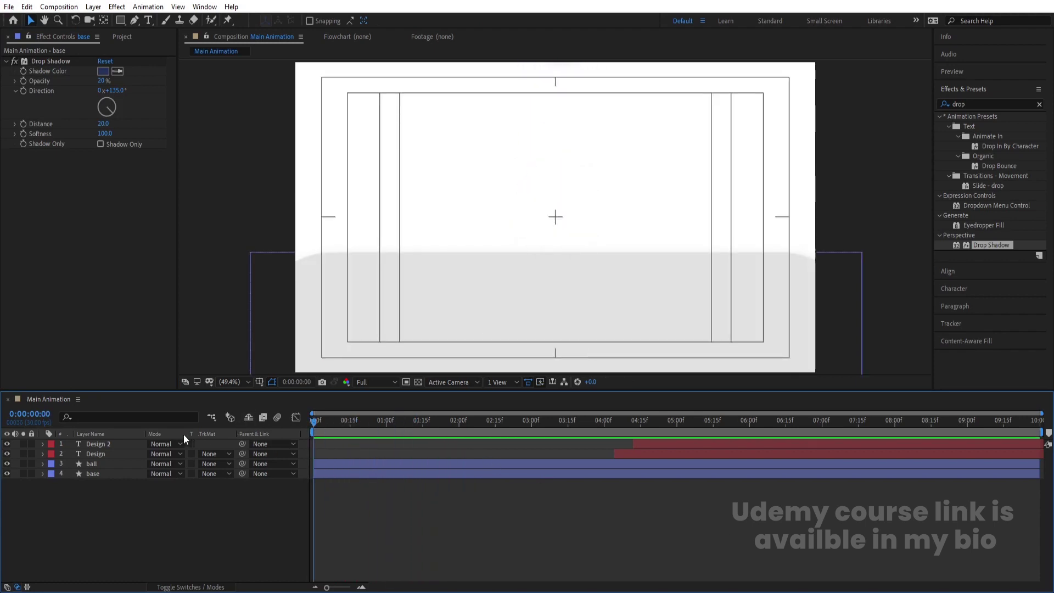
pyautogui.click(104, 463)
pyautogui.moveTo(104, 463); pyautogui.dragTo(105, 480)
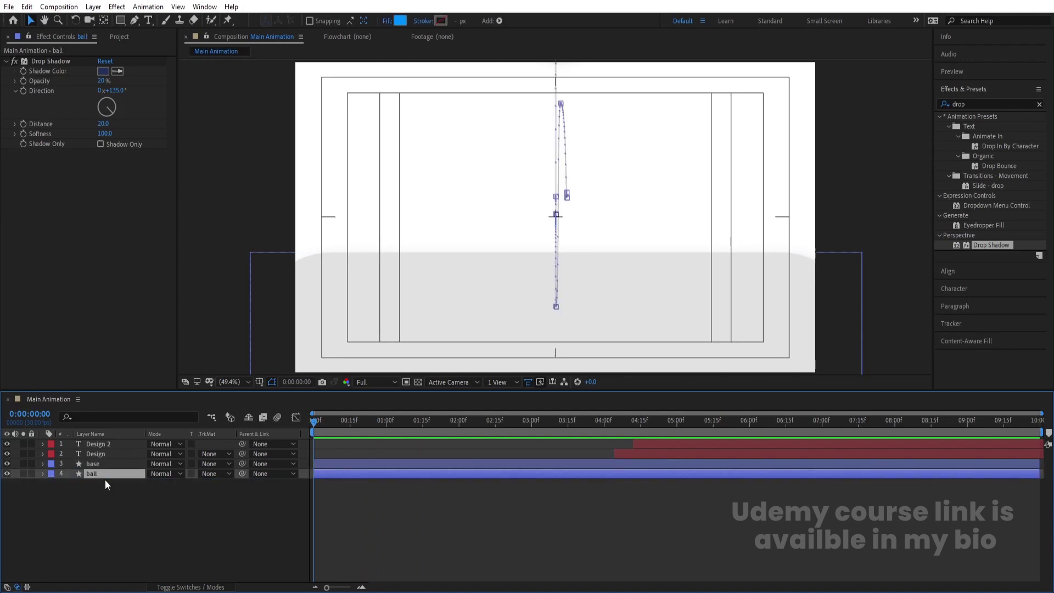
# Step: Preview the animation with the new layer order and replay the text reveal from 0:00:04:13
pyautogui.press('space')
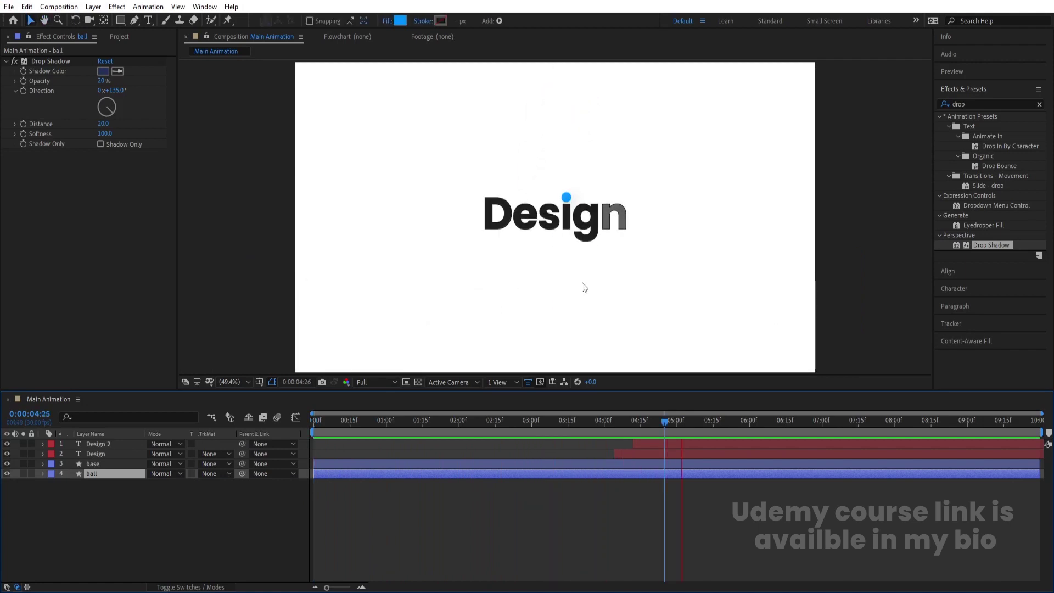
pyautogui.press('space')
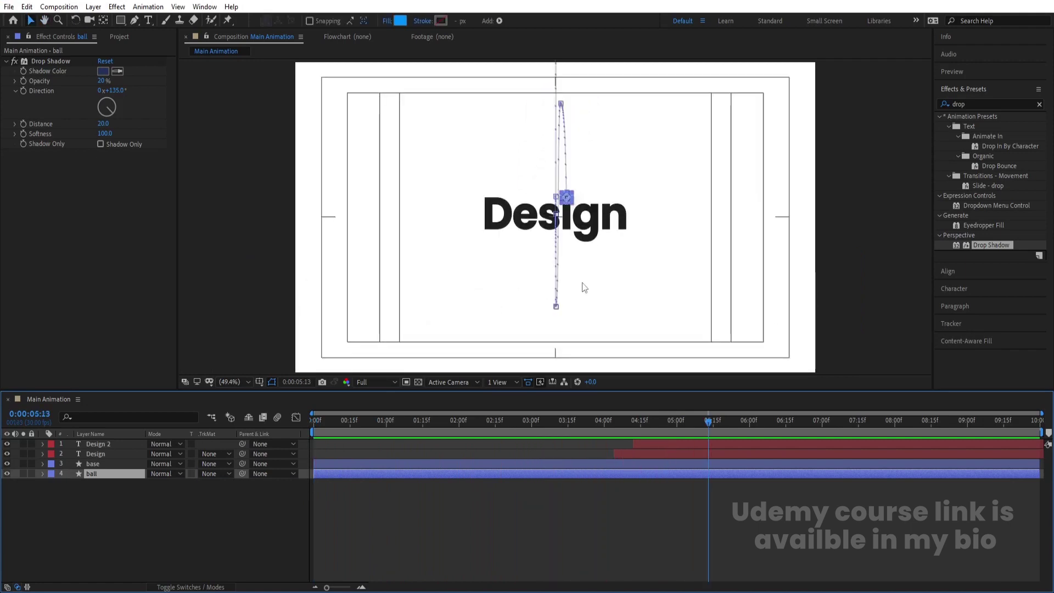
pyautogui.click(636, 423)
pyautogui.press('space')
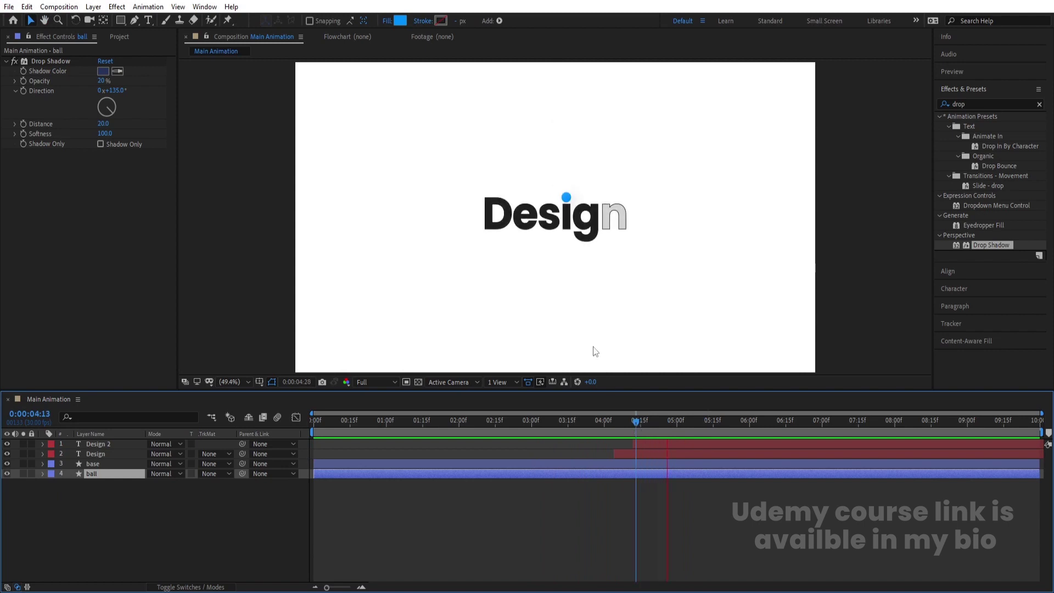
pyautogui.press('space')
pyautogui.press('space')
pyautogui.press('space')
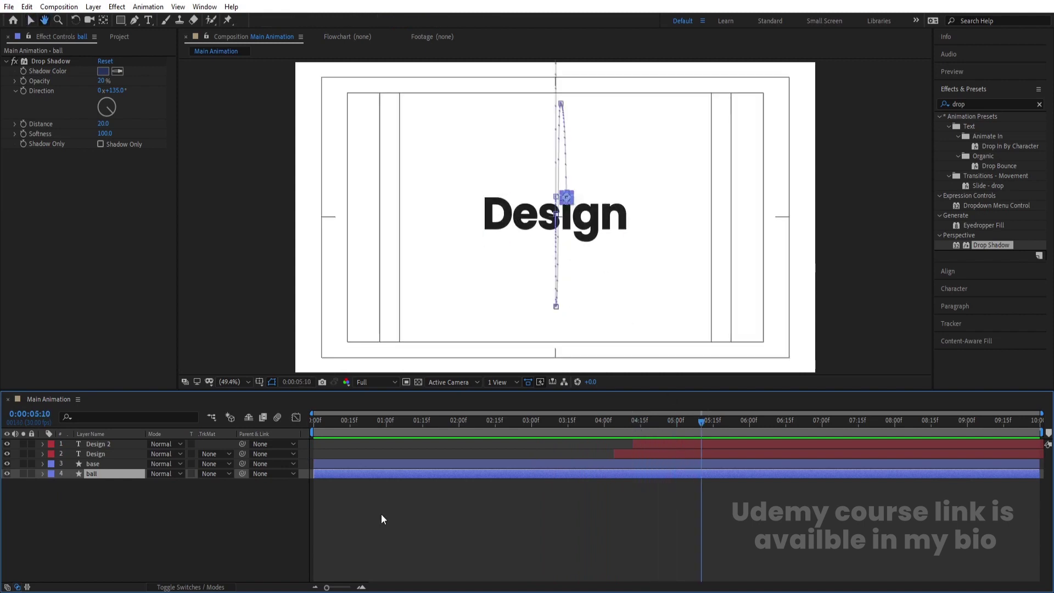
# Step: Replay the animation from the start in short sections, checking the ball against the bending base and its final landing
pyautogui.press('Home')
pyautogui.press('space')
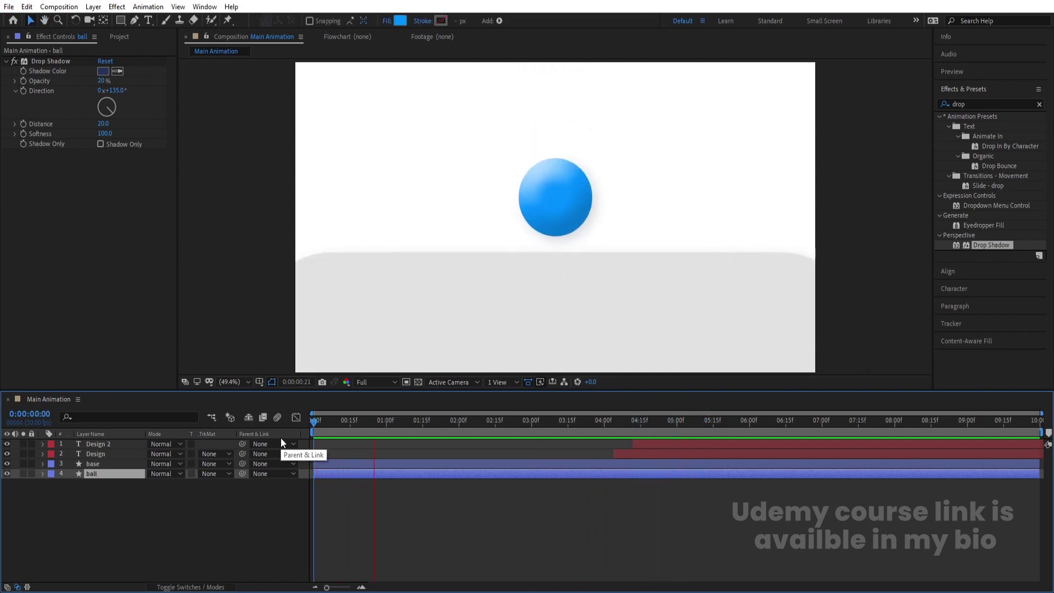
pyautogui.press('space')
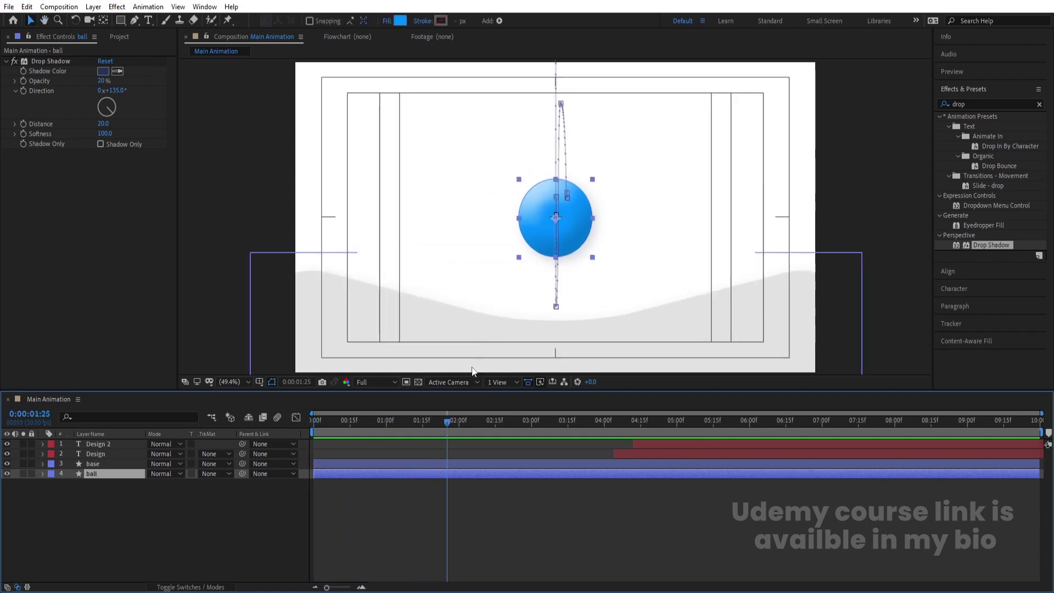
pyautogui.press('space')
pyautogui.press('space')
pyautogui.press('space')
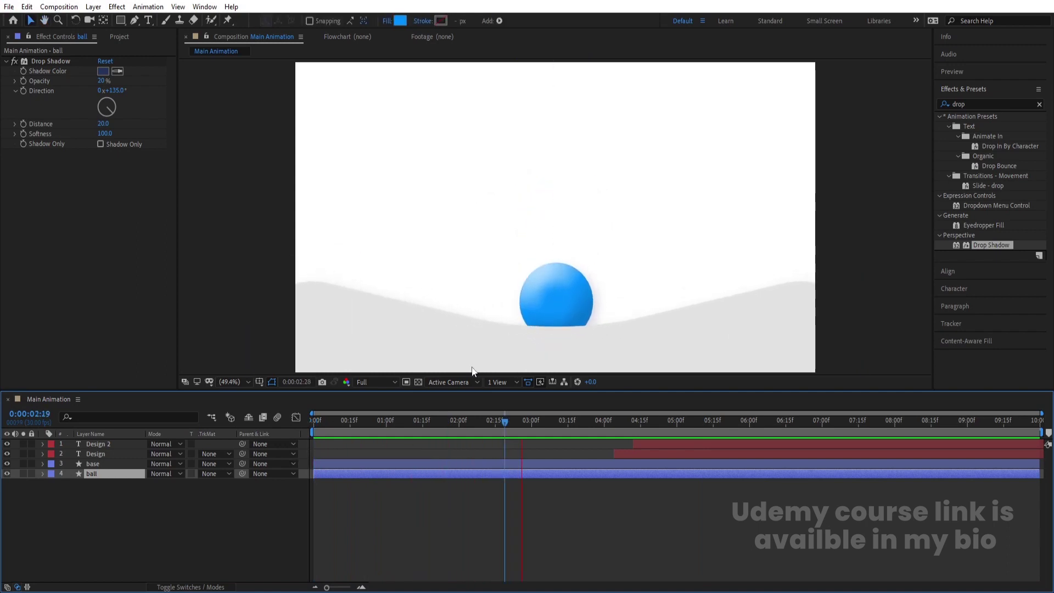
pyautogui.press('space')
pyautogui.press('space')
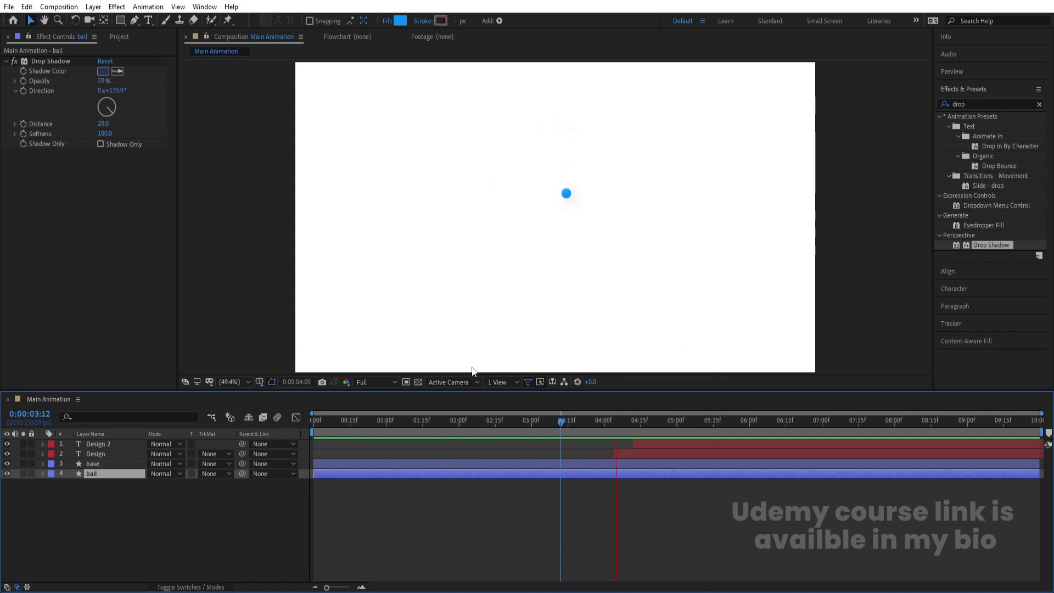
pyautogui.press('space')
# Step: Create a 1920 x 1080, 30 fps, 10-second composition named bg with a white background
pyautogui.click(388, 512)
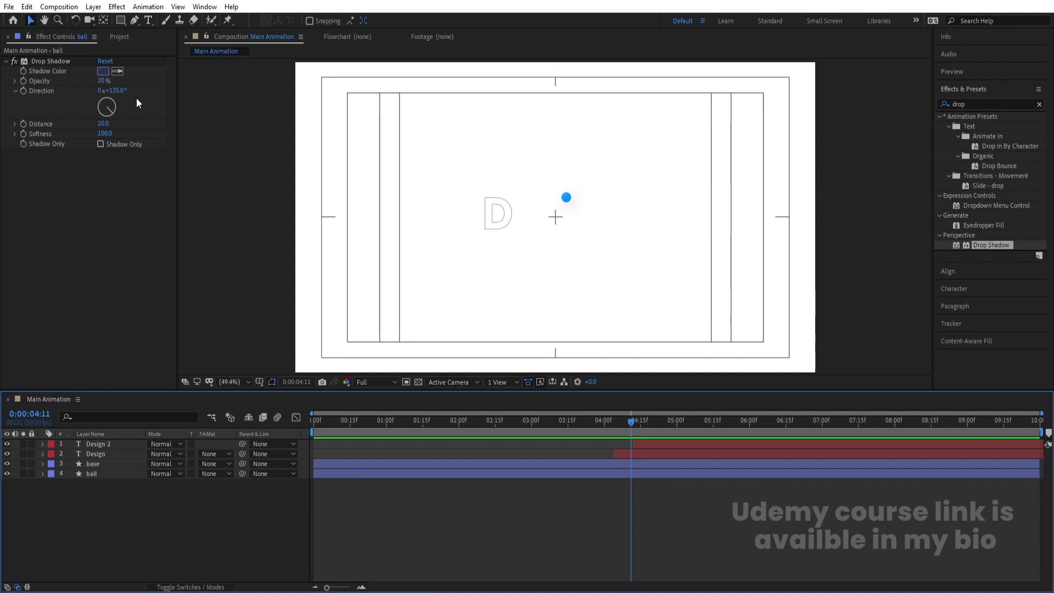
pyautogui.hotkey('ctrl', 'k')
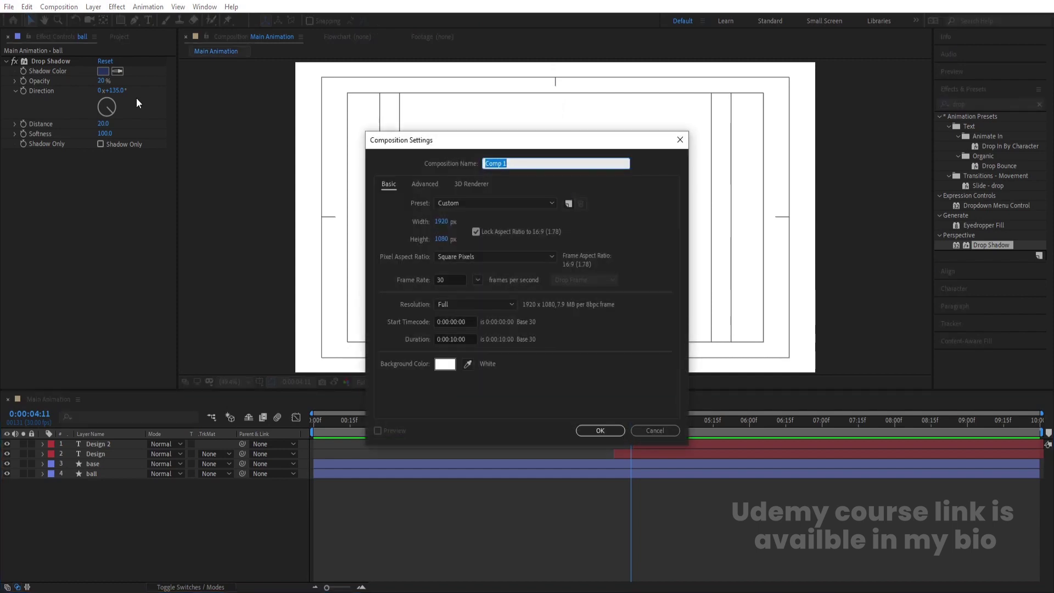
pyautogui.write('bg')
pyautogui.press('Return')
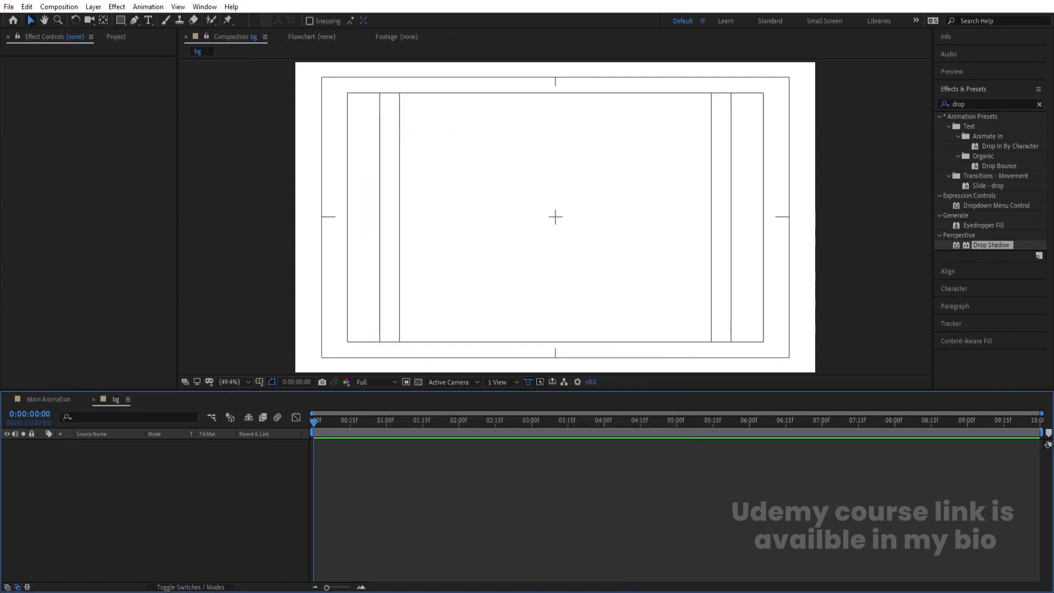
# Step: Draw a small blue circle about 14 px wide with the Ellipse tool and centre its layer in the composition
pyautogui.moveTo(123, 24); pyautogui.dragTo(160, 47)
pyautogui.moveTo(349, 97); pyautogui.dragTo(355, 101)
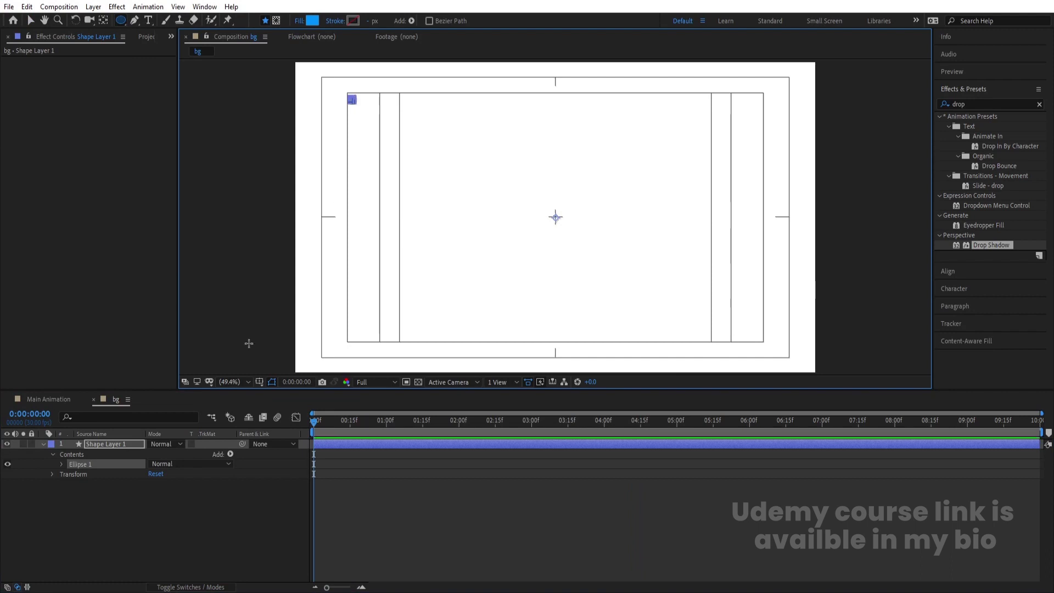
pyautogui.click(94, 446)
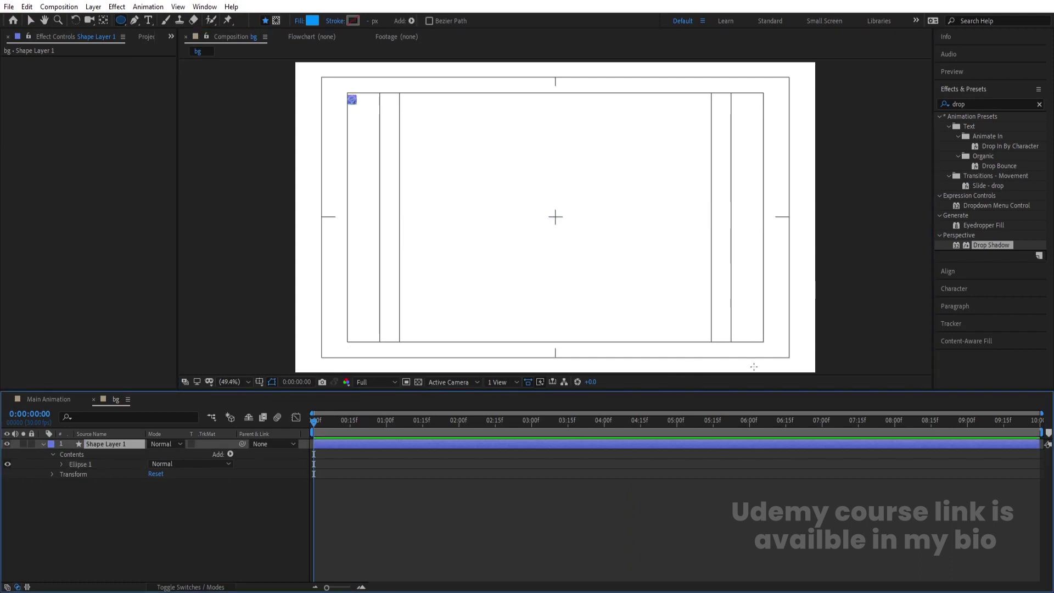
pyautogui.click(958, 269)
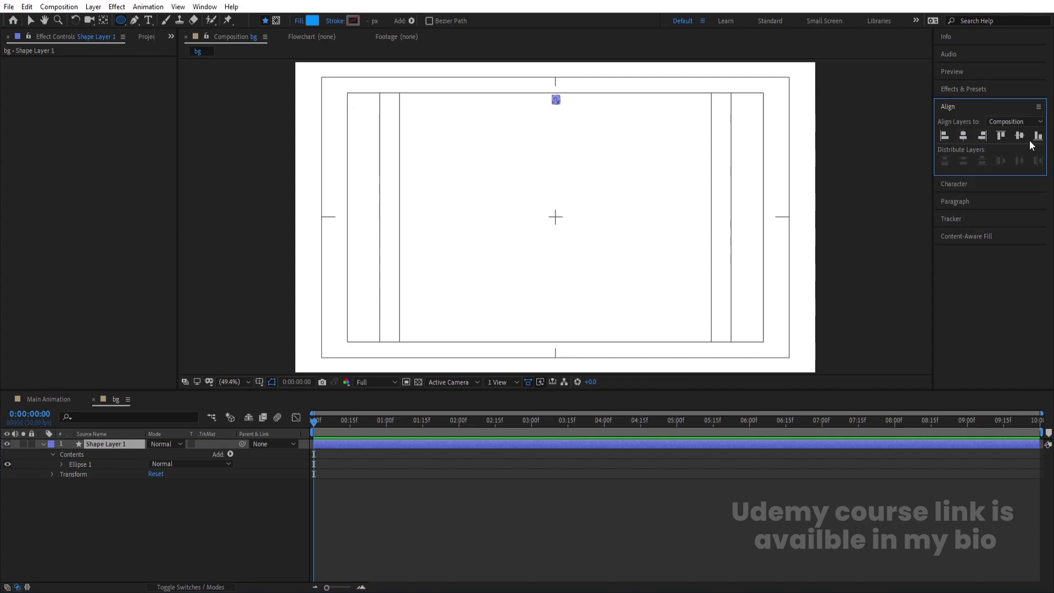
# Step: Add a Repeater to the circle's shape layer with 10 copies and a Position of 35, 0
pyautogui.click(230, 454)
pyautogui.click(285, 365)
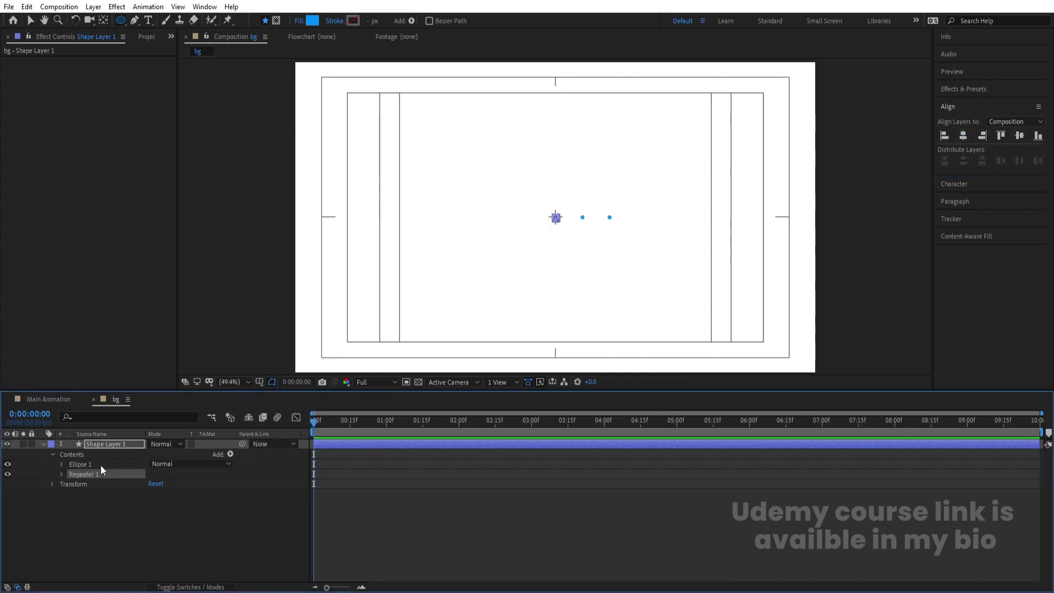
pyautogui.click(61, 474)
pyautogui.click(152, 484)
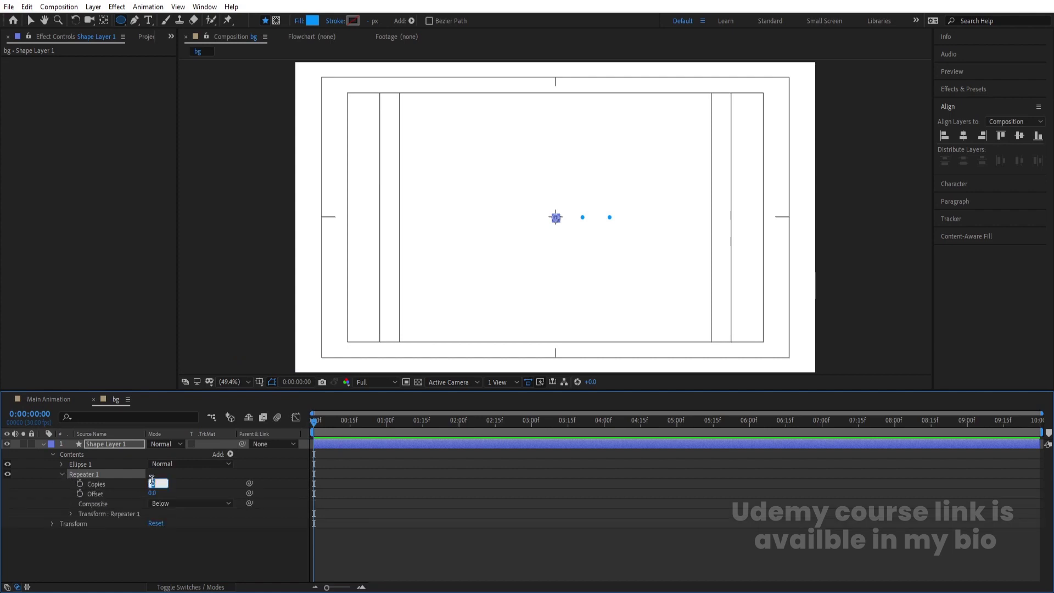
pyautogui.press('Return')
pyautogui.click(71, 514)
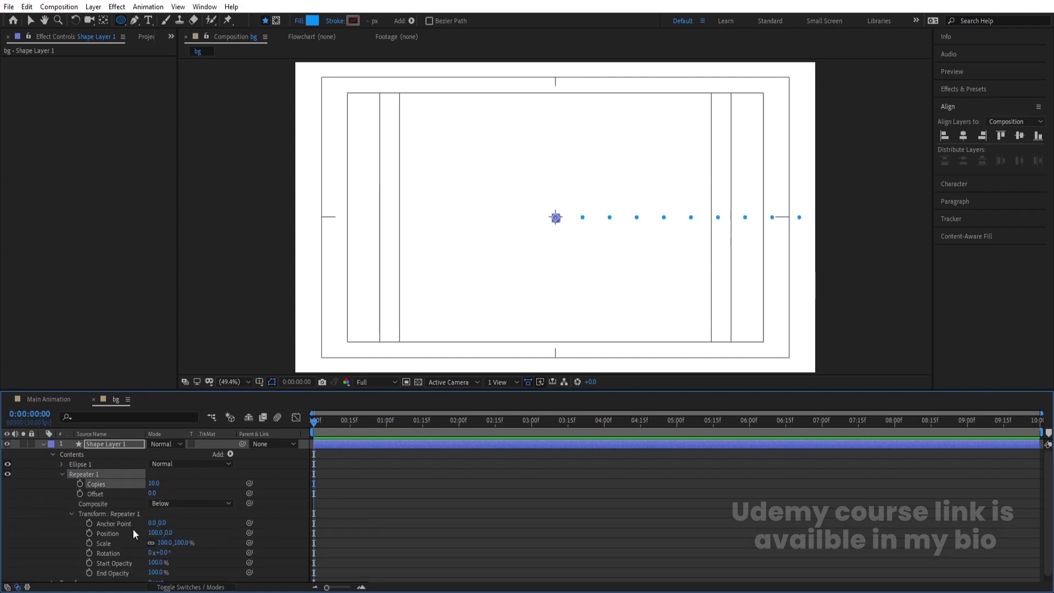
pyautogui.moveTo(154, 532); pyautogui.dragTo(126, 535)
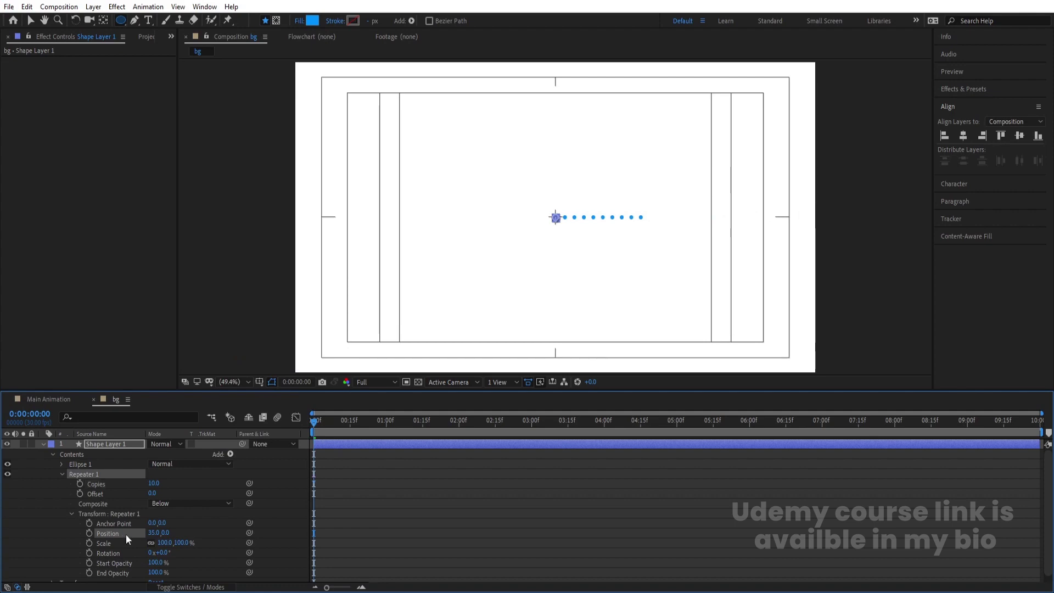
# Step: Duplicate the Repeater and set the duplicate's Position to 0, 26 to form a grid of dots
pyautogui.click(63, 475)
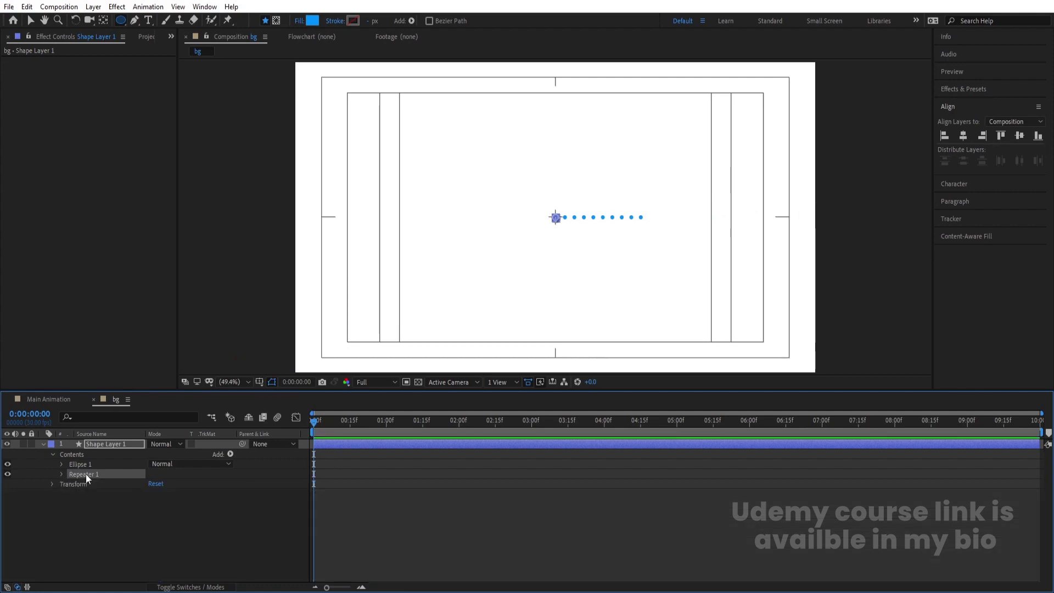
pyautogui.hotkey('ctrl', 'd')
pyautogui.click(60, 484)
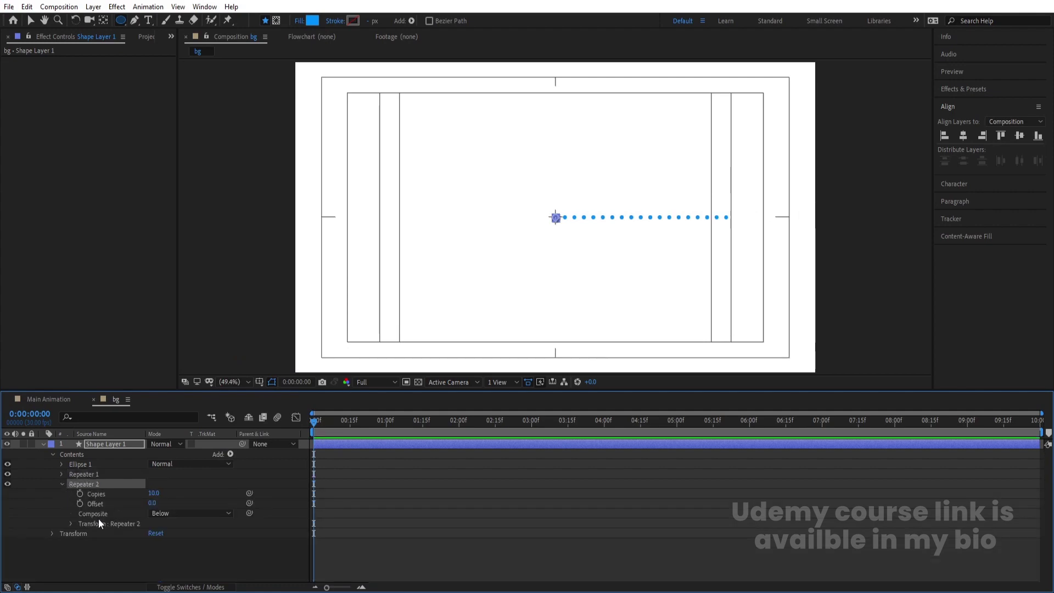
pyautogui.click(70, 523)
pyautogui.click(154, 537)
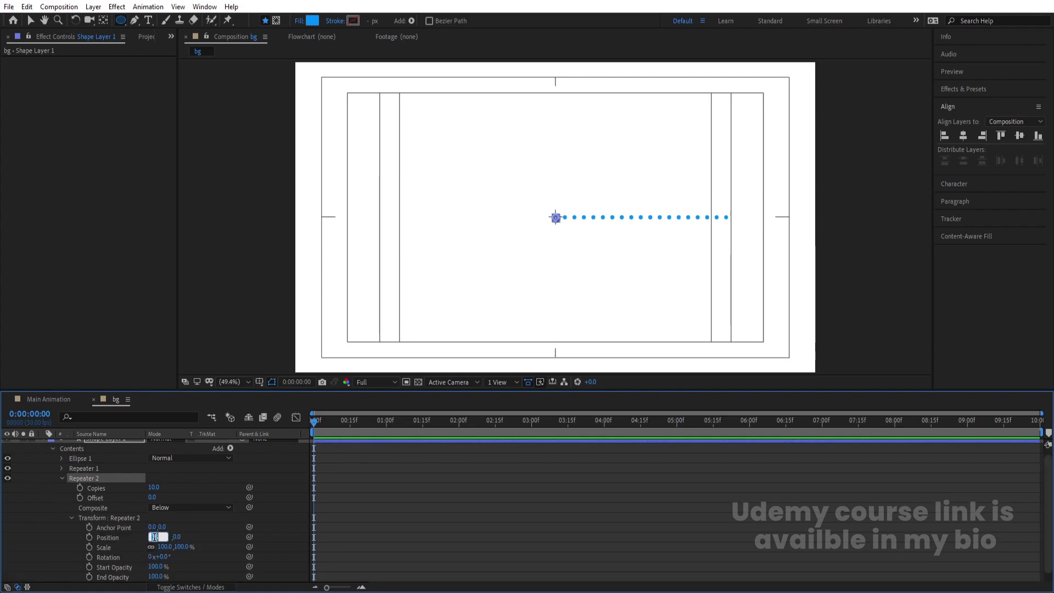
pyautogui.write('0')
pyautogui.press('Return')
pyautogui.moveTo(161, 537); pyautogui.dragTo(181, 534)
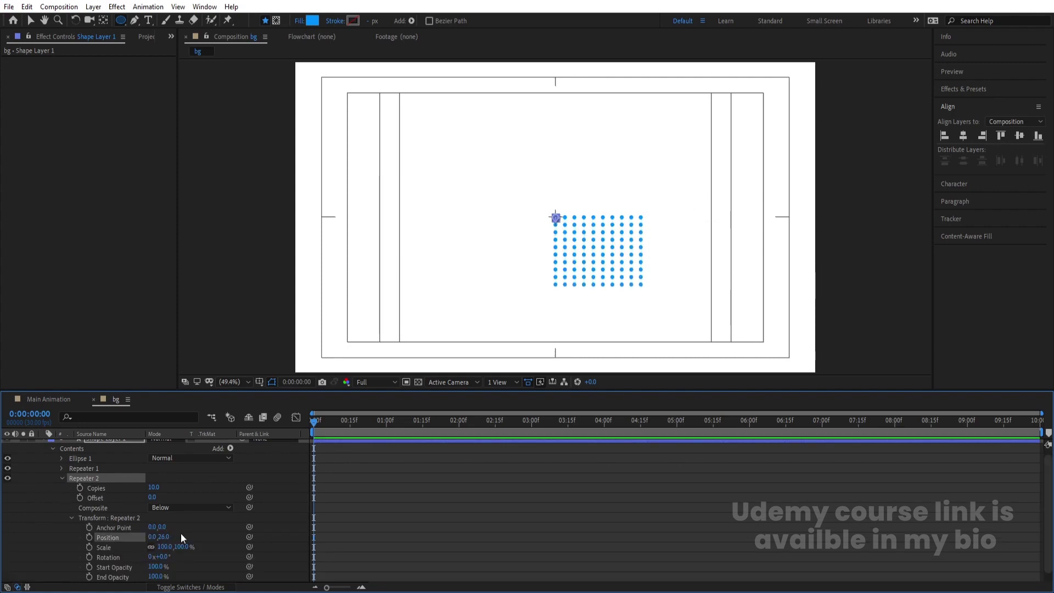
# Step: Move the dot grid to the frame's upper-left corner and place a duplicate of its layer in the lower-right corner
pyautogui.press('v')
pyautogui.moveTo(557, 219); pyautogui.dragTo(329, 91)
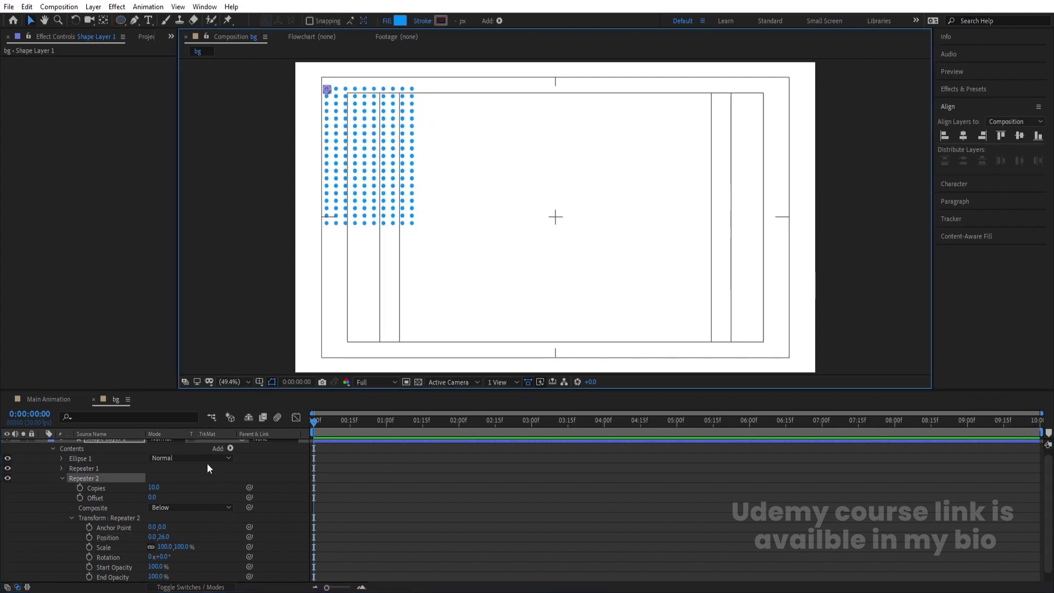
pyautogui.scroll(1, 133, 490)
pyautogui.click(91, 444)
pyautogui.hotkey('ctrl', 'd')
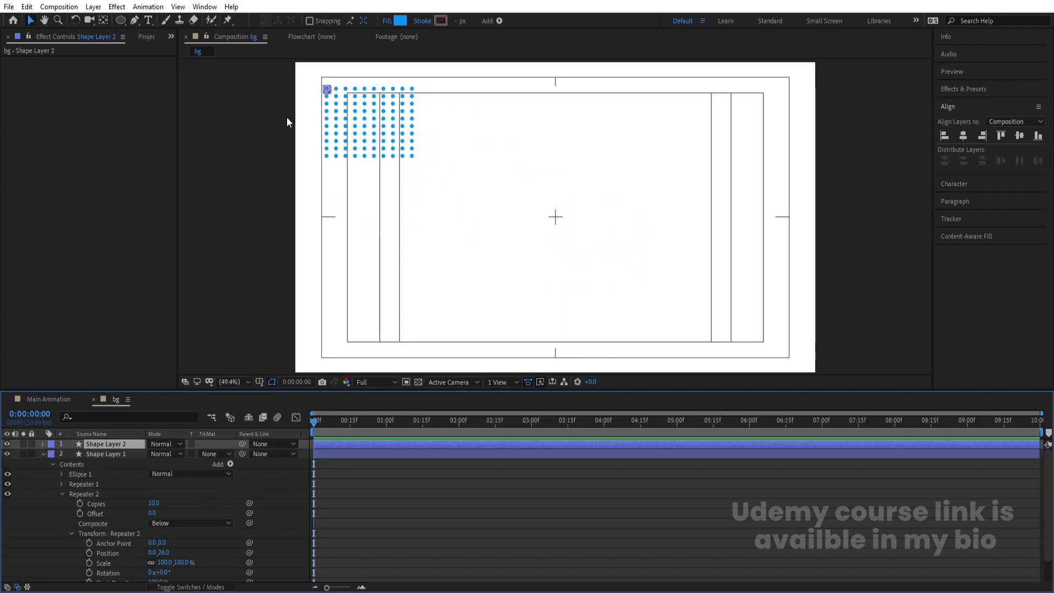
pyautogui.moveTo(326, 96); pyautogui.dragTo(712, 287)
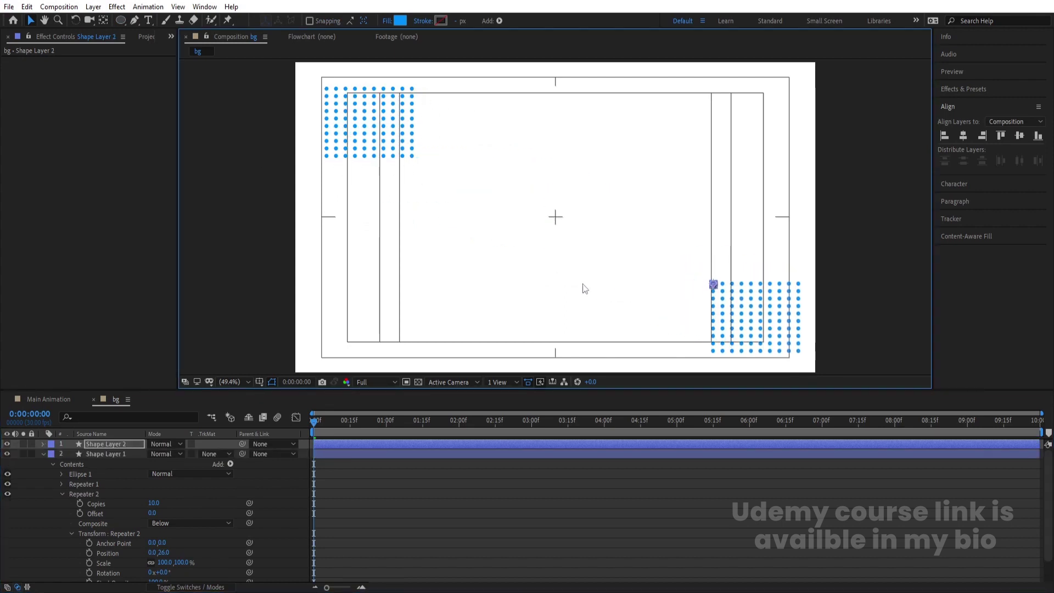
# Step: Reduce the Ellipse Path size of the duplicated dot grid to 4.2 by 4.2
pyautogui.click(61, 493)
pyautogui.click(43, 445)
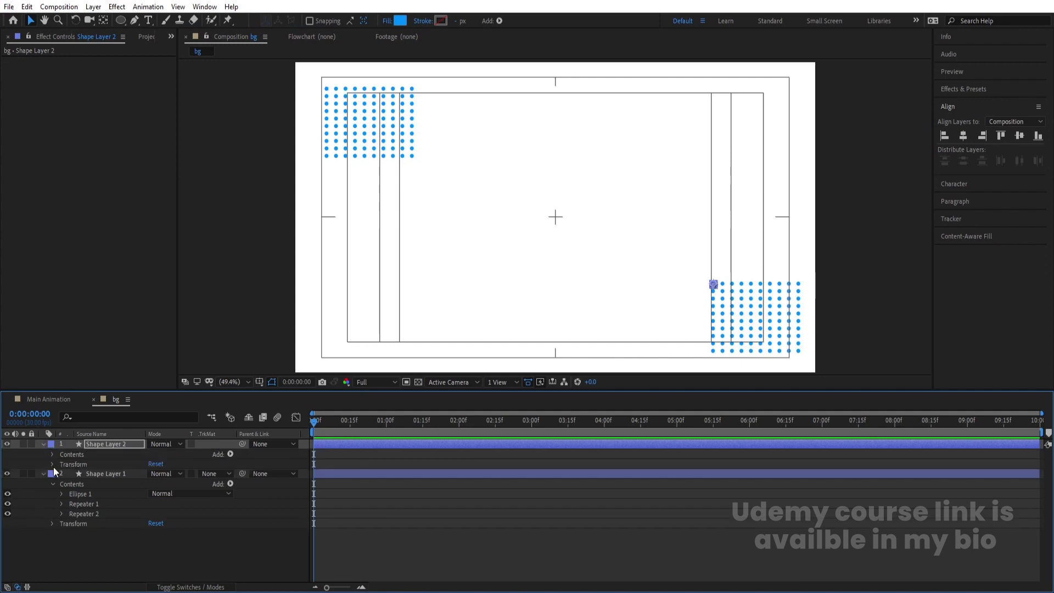
pyautogui.click(52, 456)
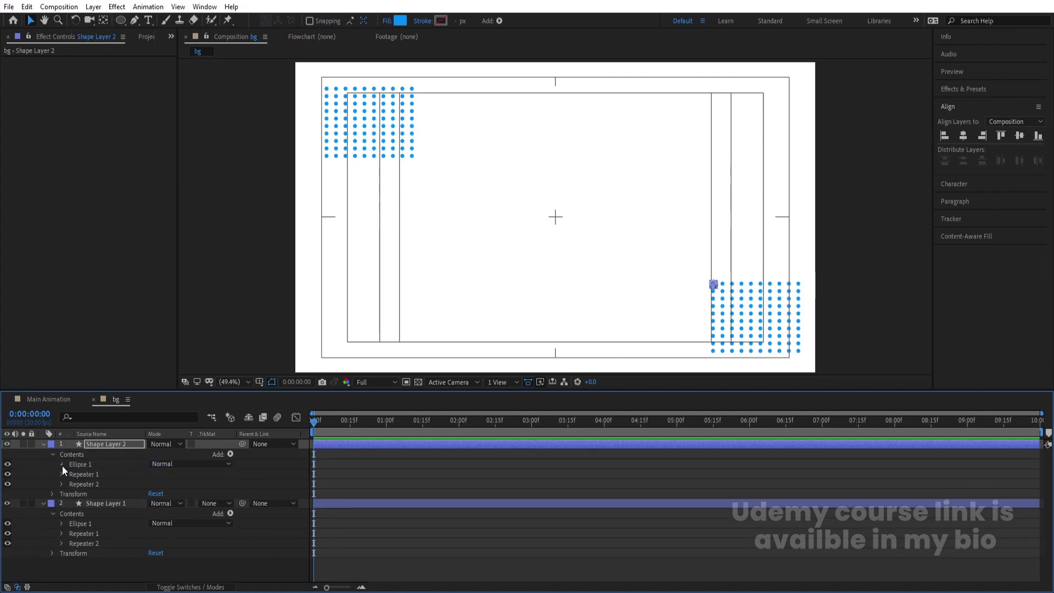
pyautogui.click(62, 465)
pyautogui.click(71, 474)
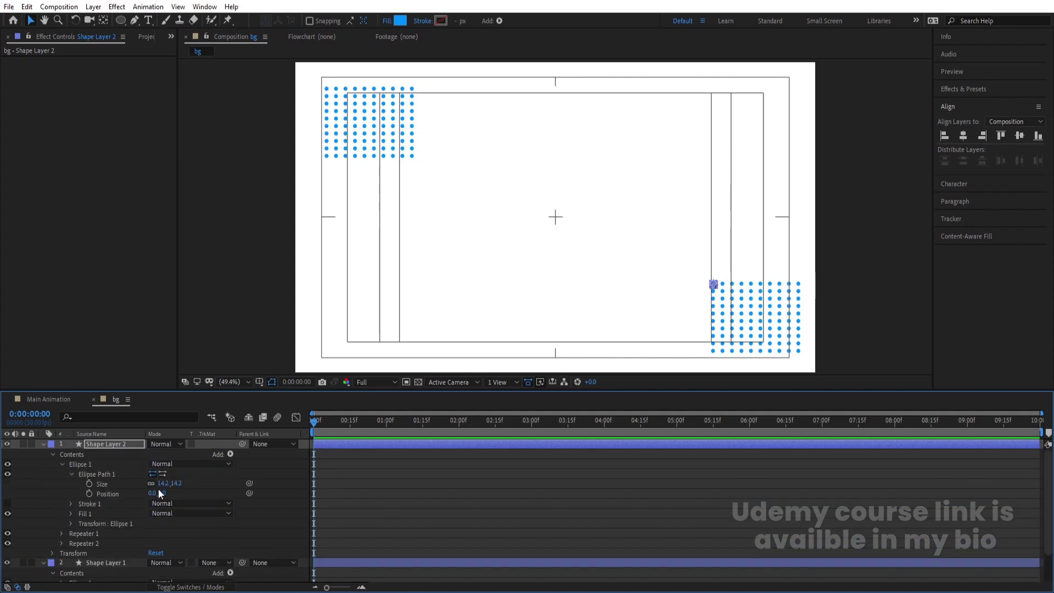
pyautogui.moveTo(161, 486); pyautogui.dragTo(159, 486)
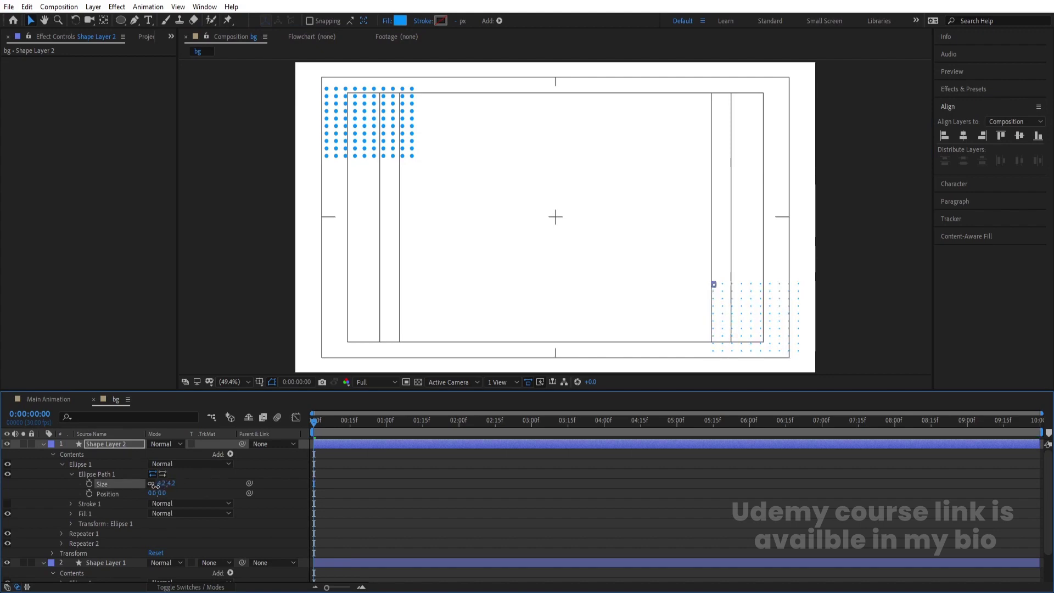
pyautogui.click(42, 445)
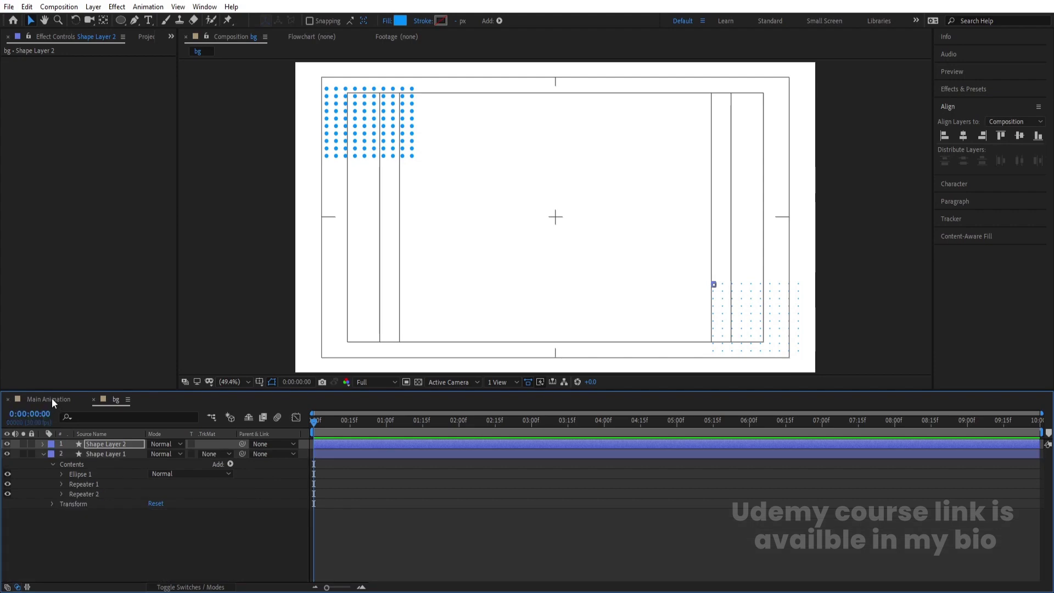
# Step: Add the bg composition to Main Animation as the lowest layer and preview it from the start
pyautogui.click(51, 399)
pyautogui.hotkey('ctrl', '0')
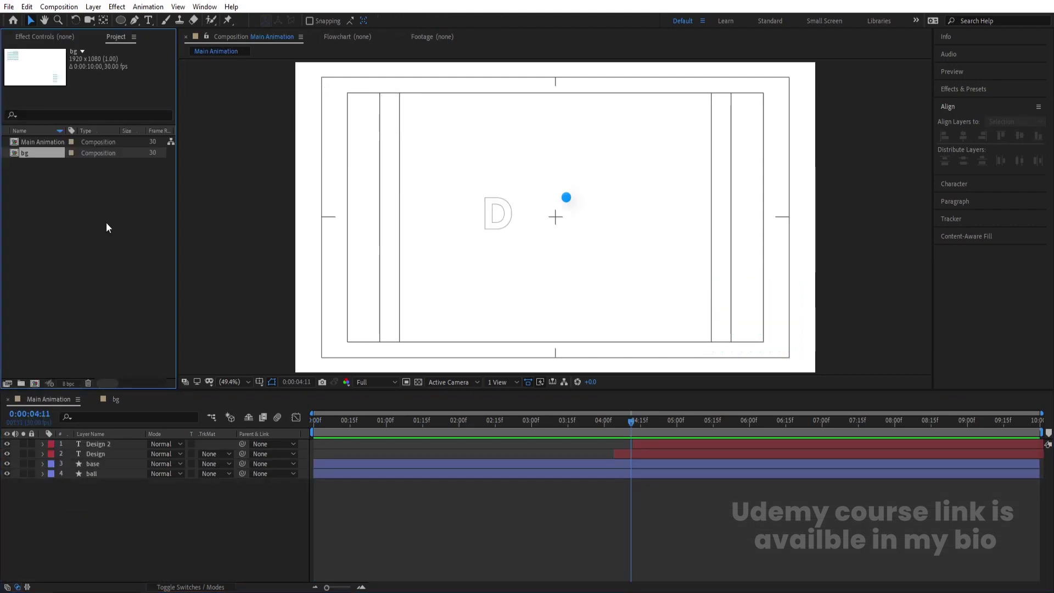
pyautogui.moveTo(33, 156); pyautogui.dragTo(81, 489)
pyautogui.press('Home')
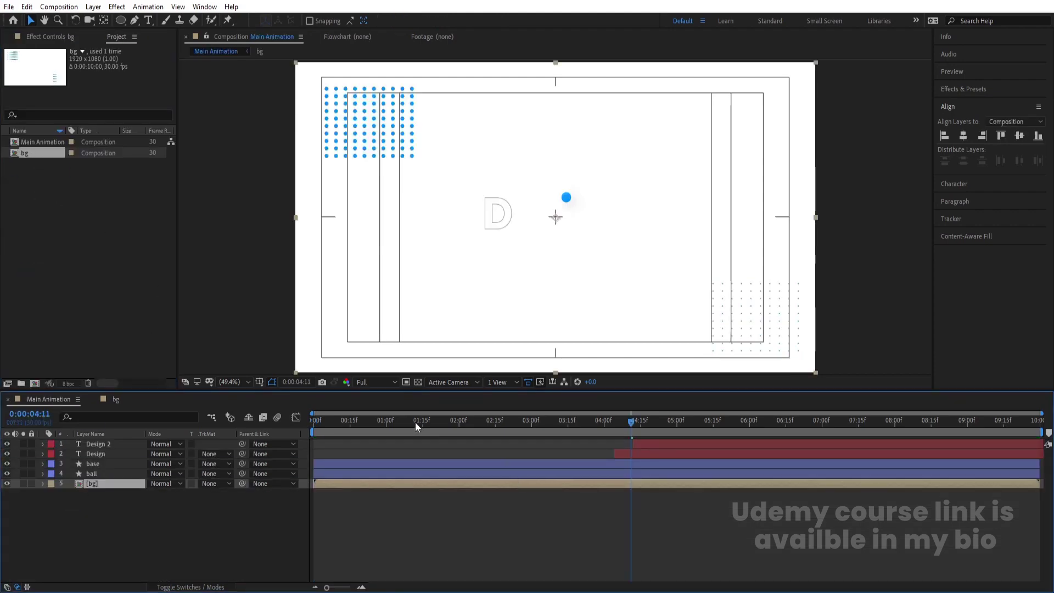
pyautogui.press('space')
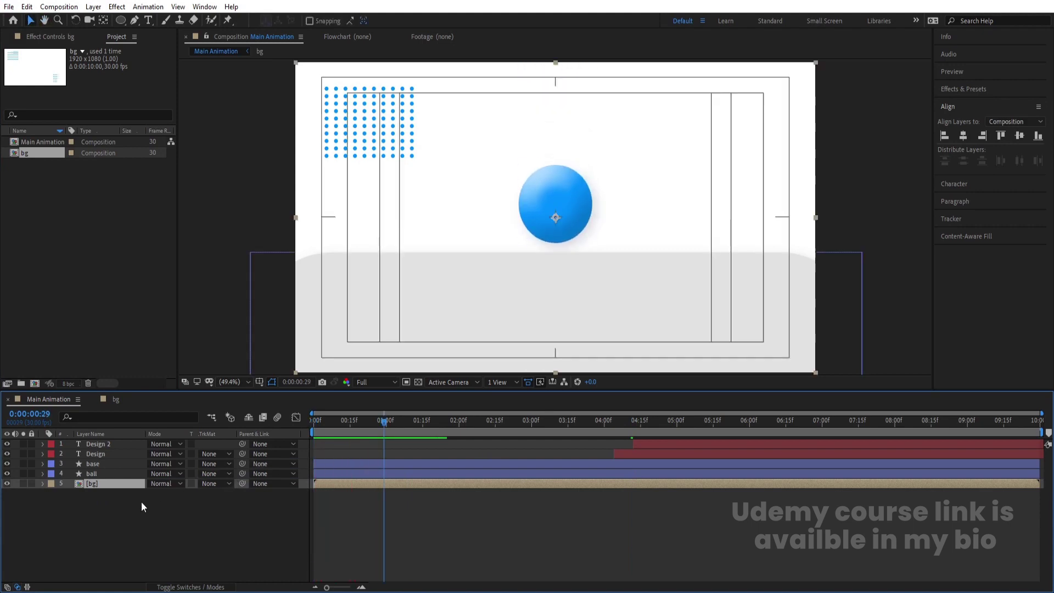
# Step: Open the bg composition and add Position keyframes to both dot-grid layers at 0:00:00:00
pyautogui.doubleClick(100, 486)
pyautogui.press('Home')
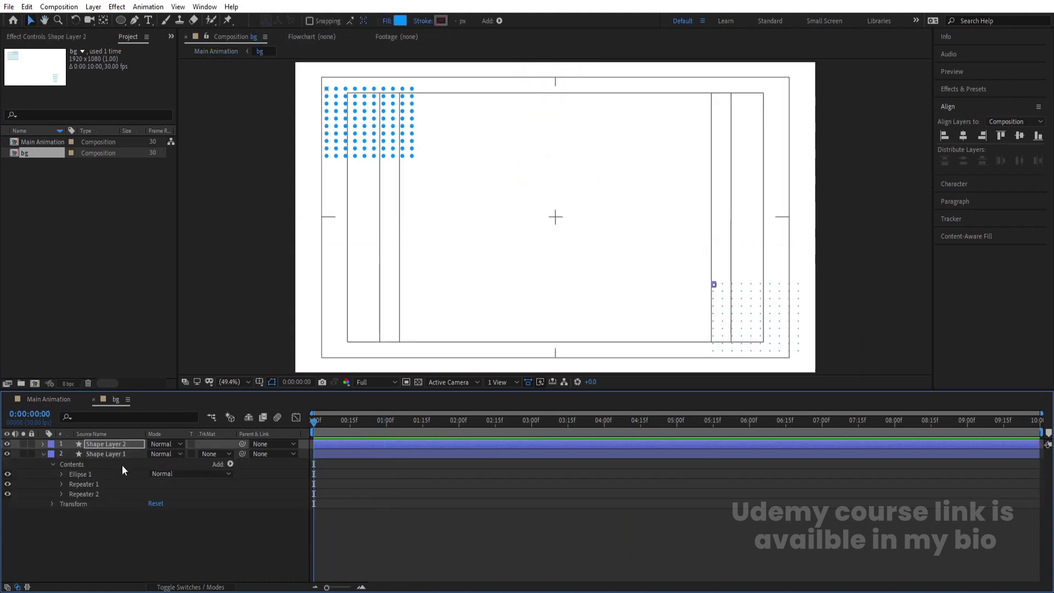
pyautogui.hotkey('ctrl', 'a')
pyautogui.press('p')
pyautogui.click(70, 453)
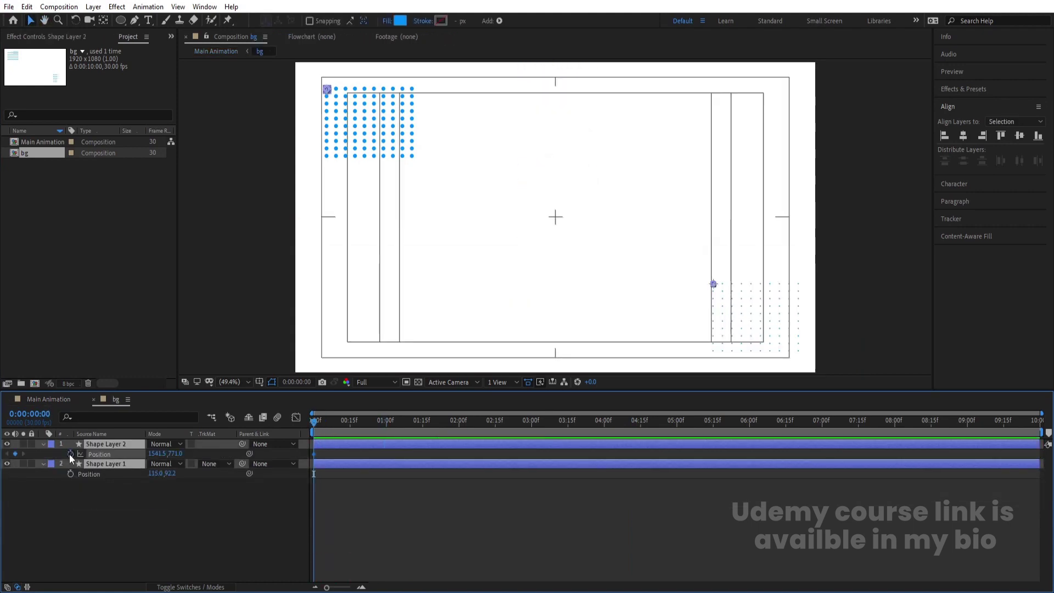
# Step: At 0:00:09:29, set Shape Layer 1's Position to 435.0, 92.2 and shift Shape Layer 2's dot grid horizontally toward the frame's centre
pyautogui.moveTo(1030, 435); pyautogui.dragTo(1038, 434)
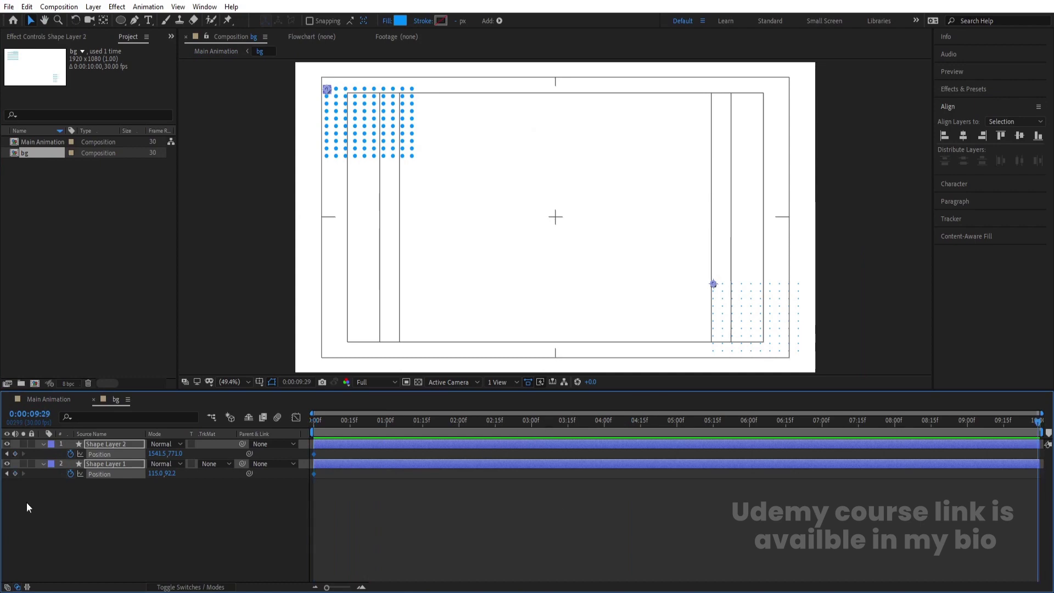
pyautogui.click(43, 488)
pyautogui.click(88, 446)
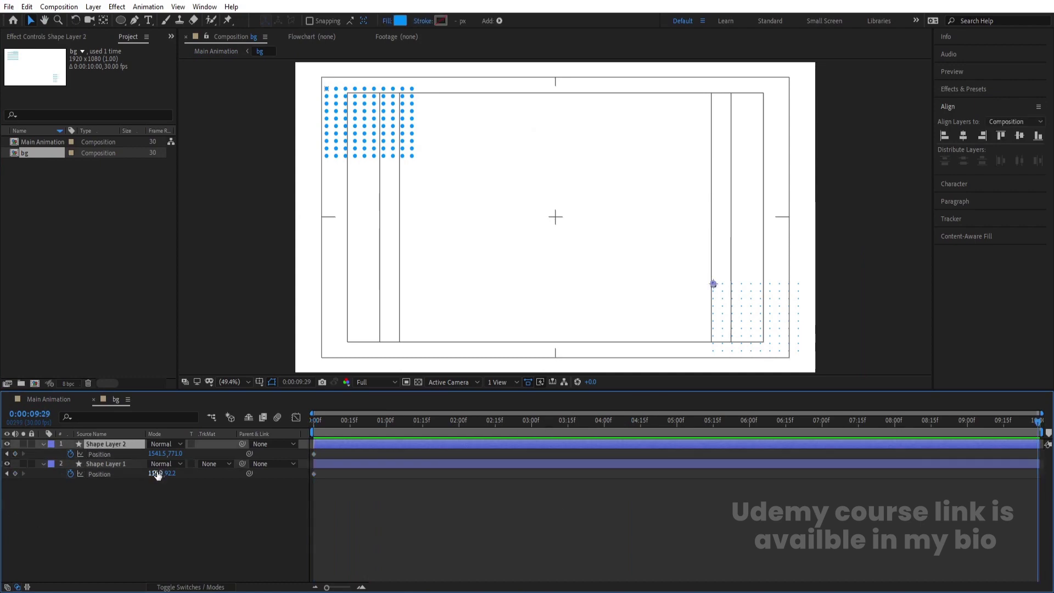
pyautogui.moveTo(156, 474); pyautogui.dragTo(64, 477)
pyautogui.click(137, 477)
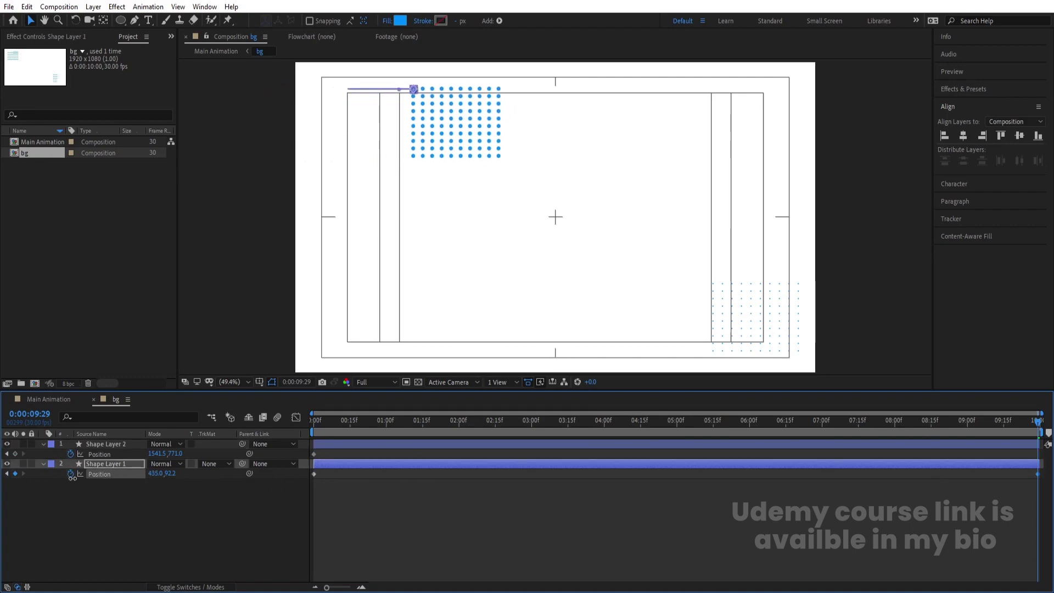
pyautogui.moveTo(157, 453); pyautogui.dragTo(5, 458)
# Step: Return to Main Animation, move the bg layer to the top of the stack and preview from the start
pyautogui.click(44, 396)
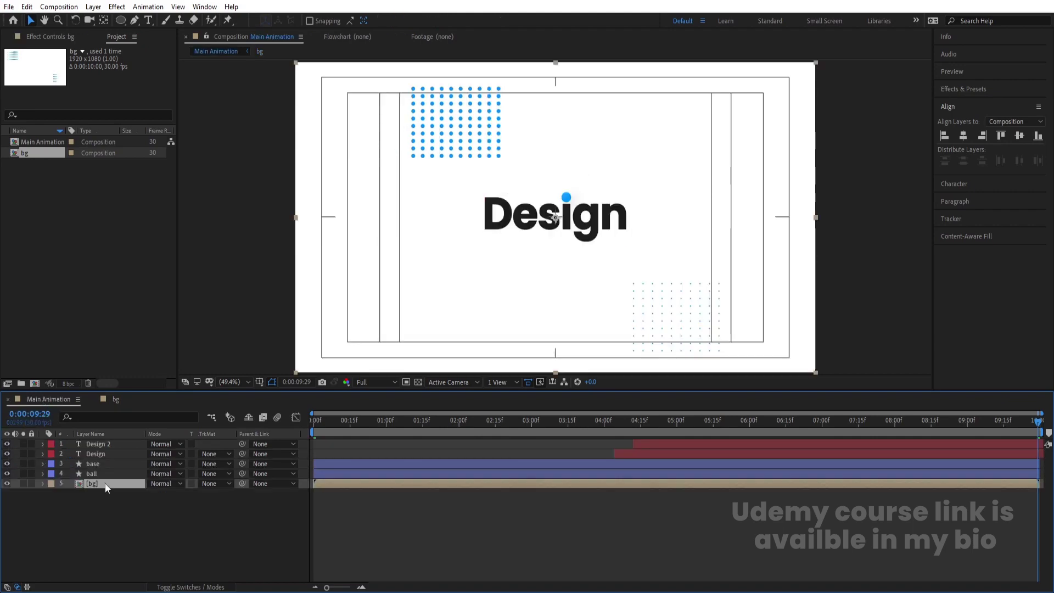
pyautogui.moveTo(105, 484); pyautogui.dragTo(113, 443)
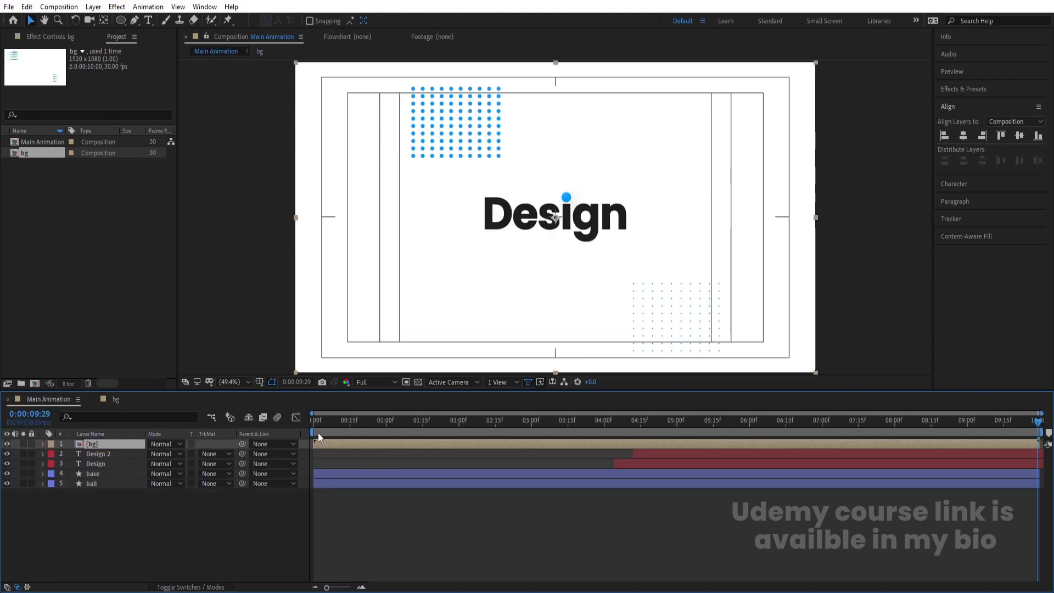
pyautogui.click(318, 432)
pyautogui.press('space')
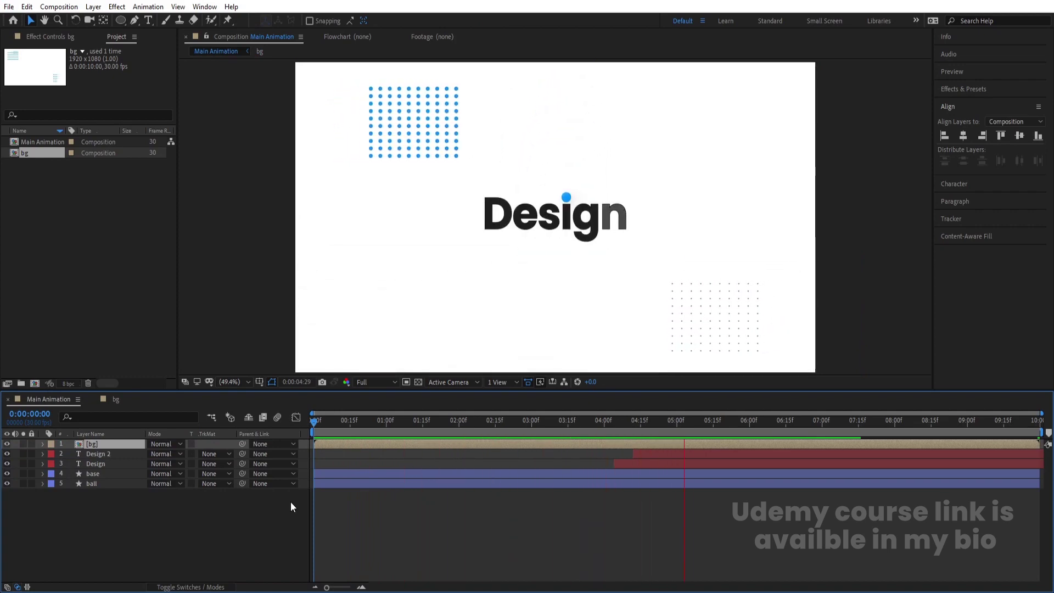
pyautogui.press("'")
pyautogui.press('space')
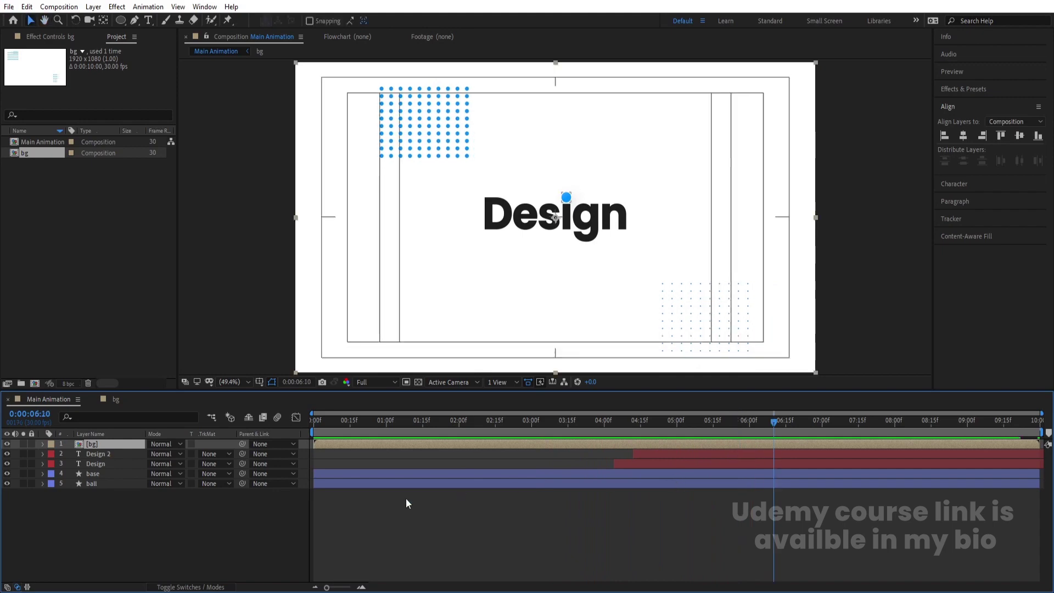
# Step: Create a 1920 x 1080 white solid, place it beneath all other layers and briefly preview the composition
pyautogui.click(216, 511)
pyautogui.hotkey('ctrl', 'y')
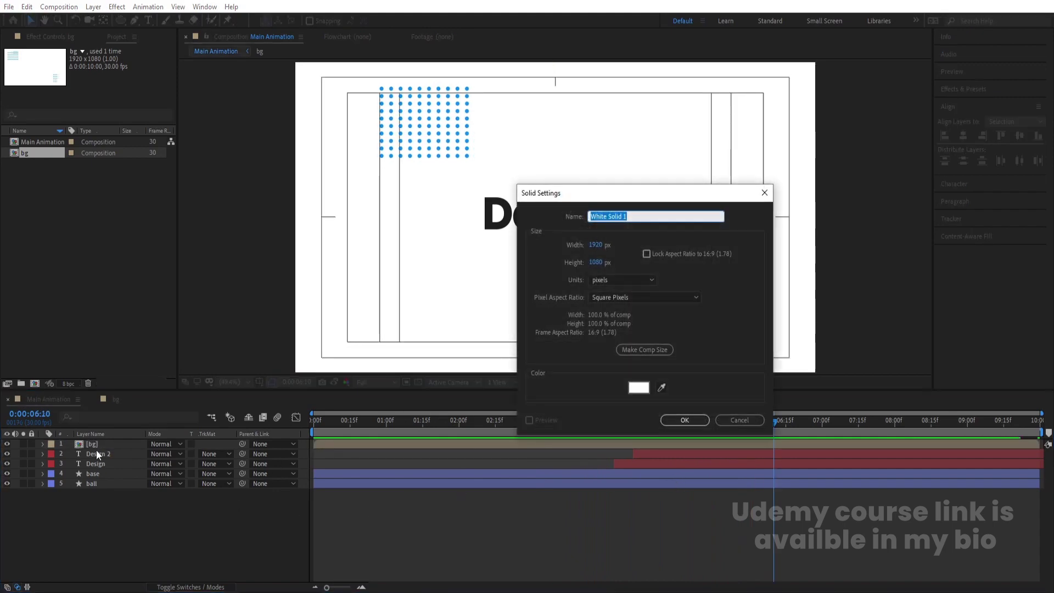
pyautogui.press('Return')
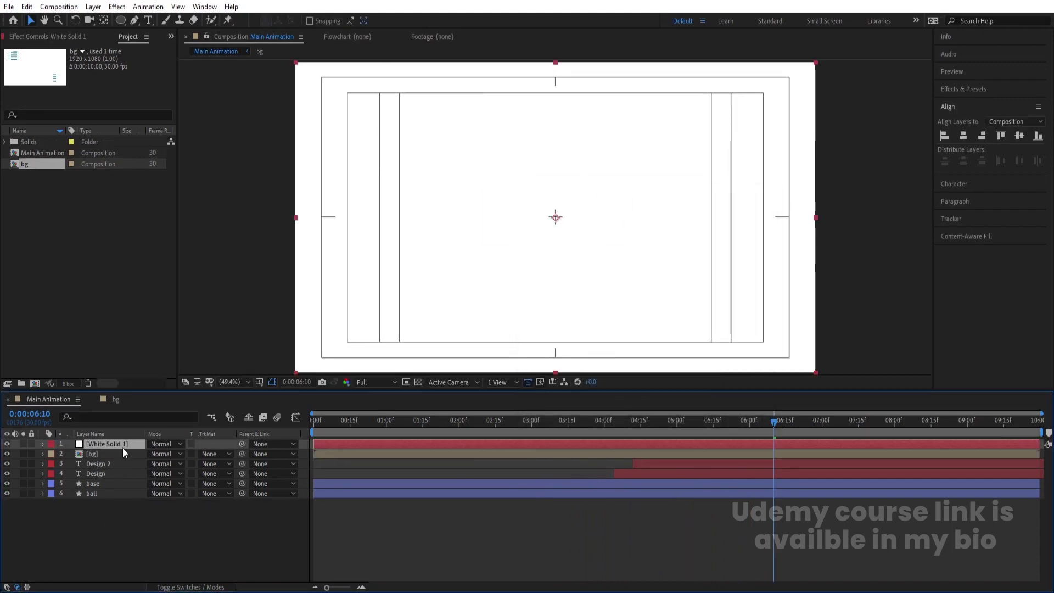
pyautogui.moveTo(123, 447); pyautogui.dragTo(124, 496)
pyautogui.press('space')
pyautogui.press('space')
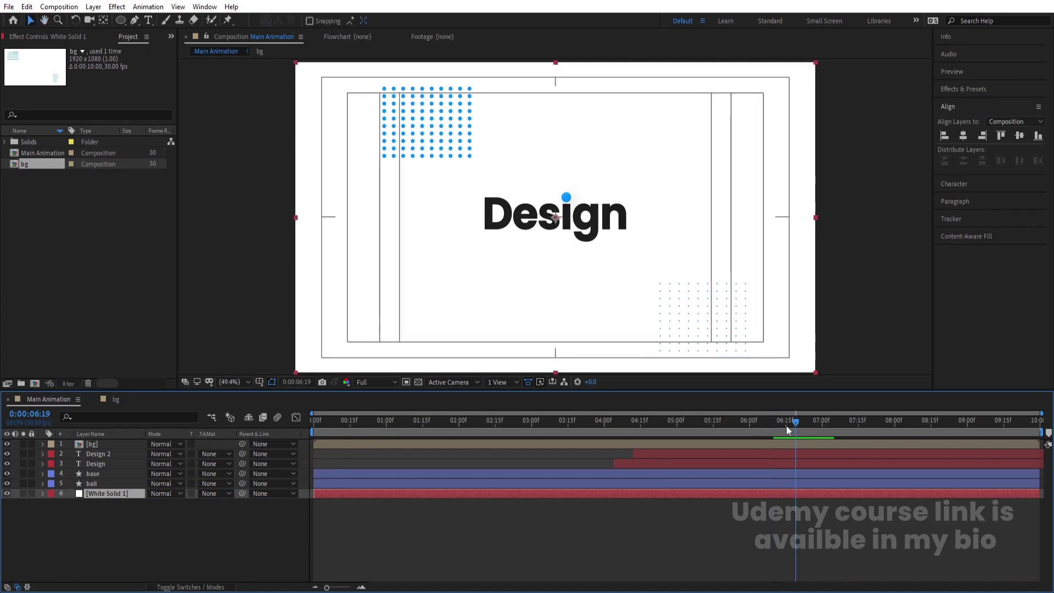
# Step: Duplicate the Design text layer and enlarge the original Design layer's Scale to 839%
pyautogui.click(116, 464)
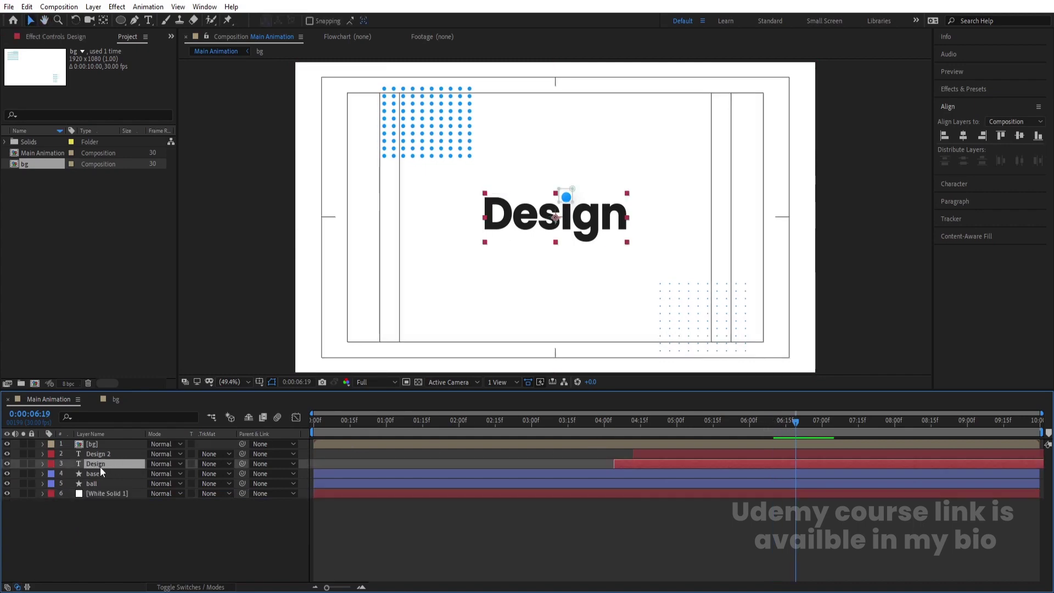
pyautogui.hotkey('ctrl', 'd')
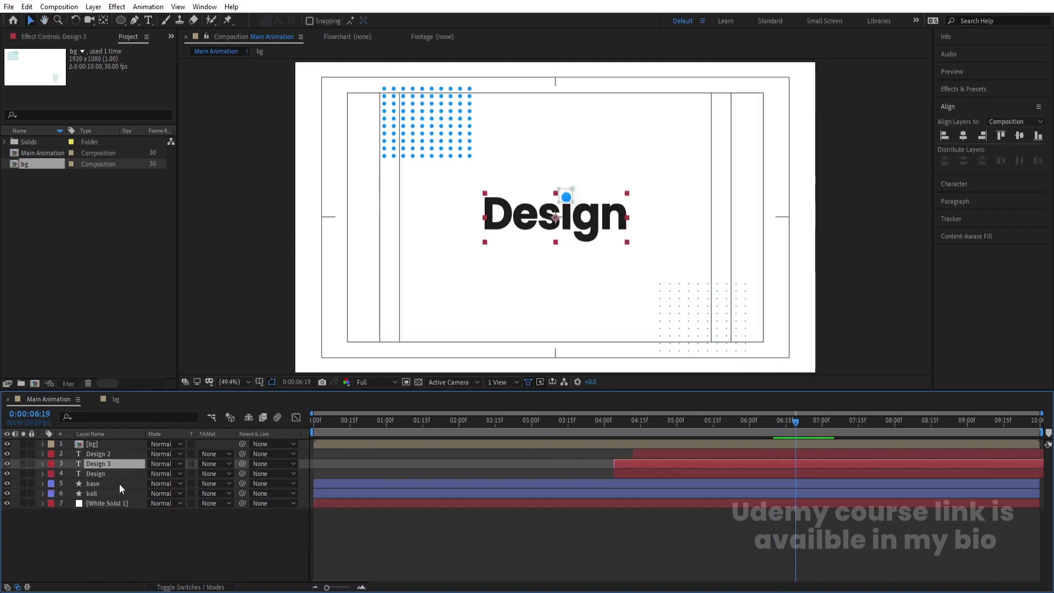
pyautogui.click(101, 473)
pyautogui.press('s')
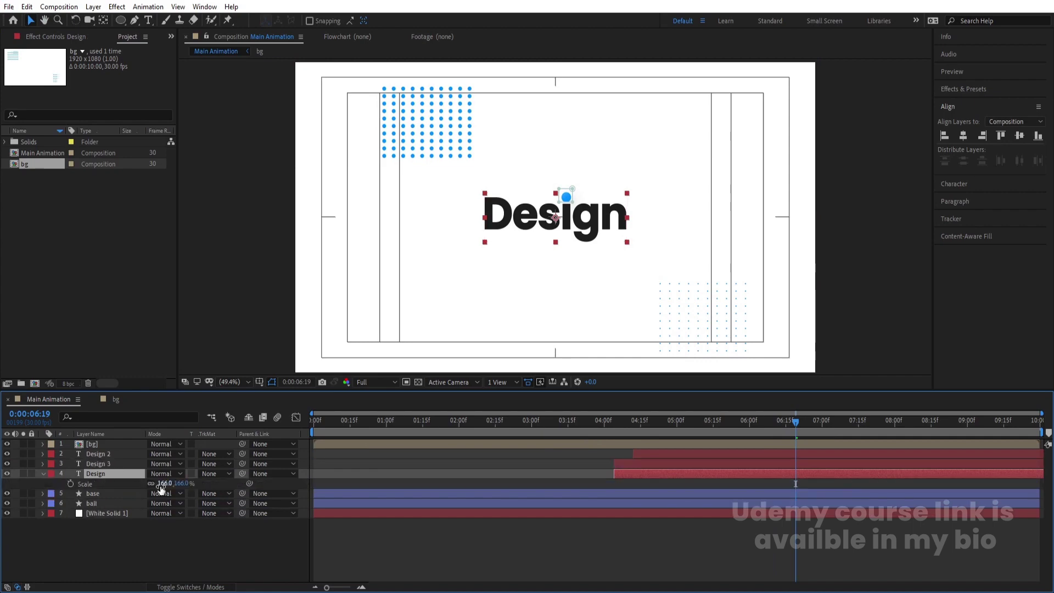
pyautogui.moveTo(164, 483); pyautogui.dragTo(400, 379)
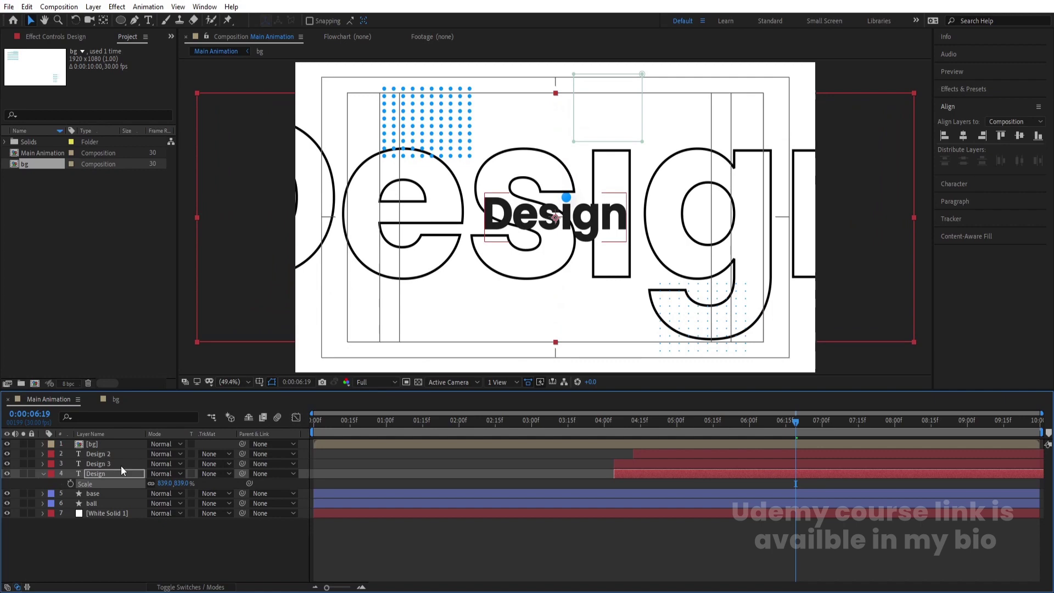
# Step: Set the enlarged Design text's stroke width to 0.1 px and make its layer start at 0:00:00:00
pyautogui.press('s')
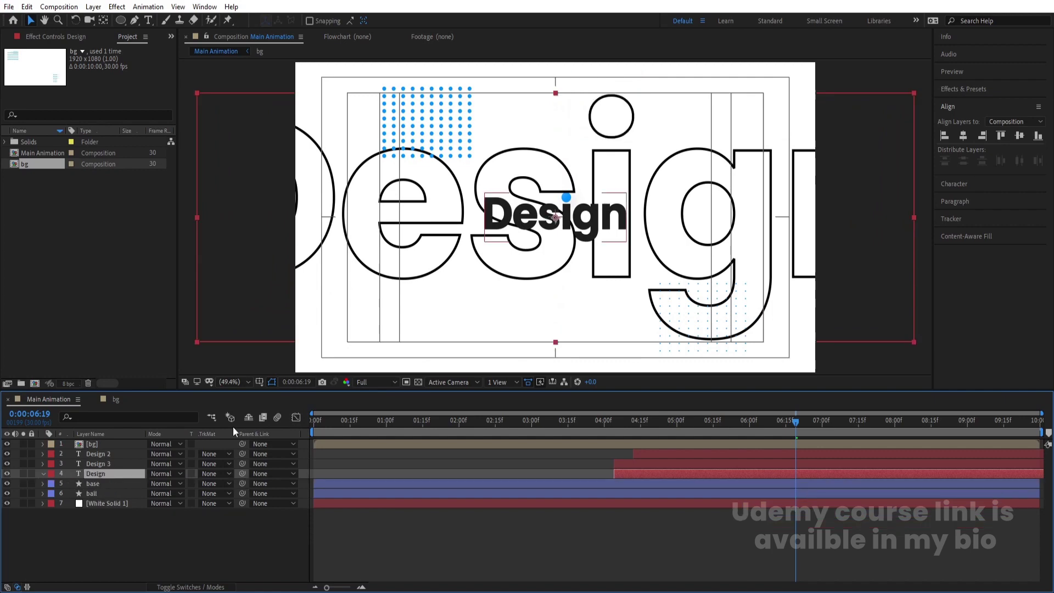
pyautogui.click(965, 182)
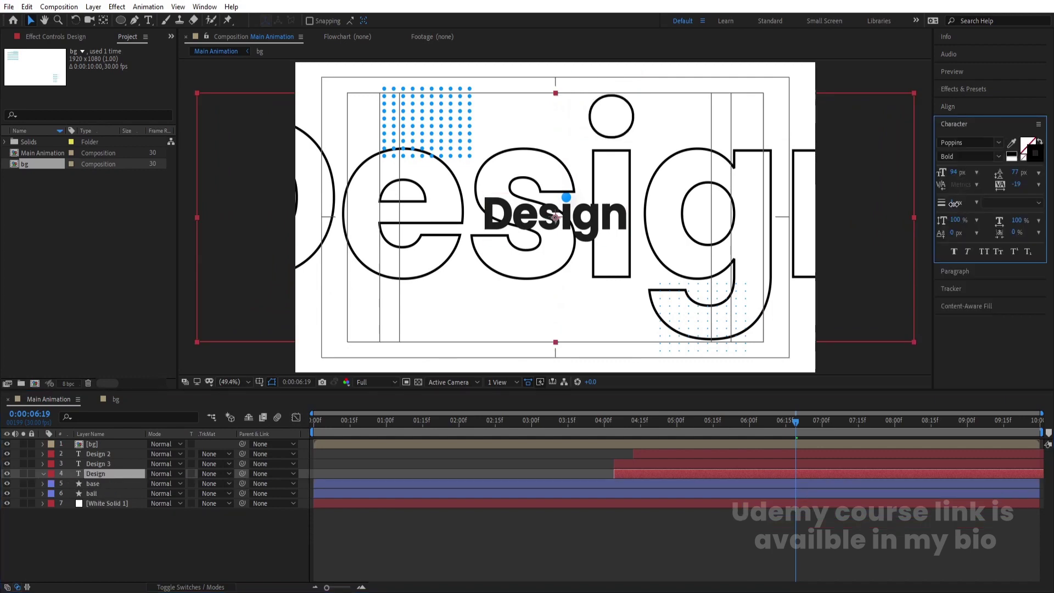
pyautogui.write('1')
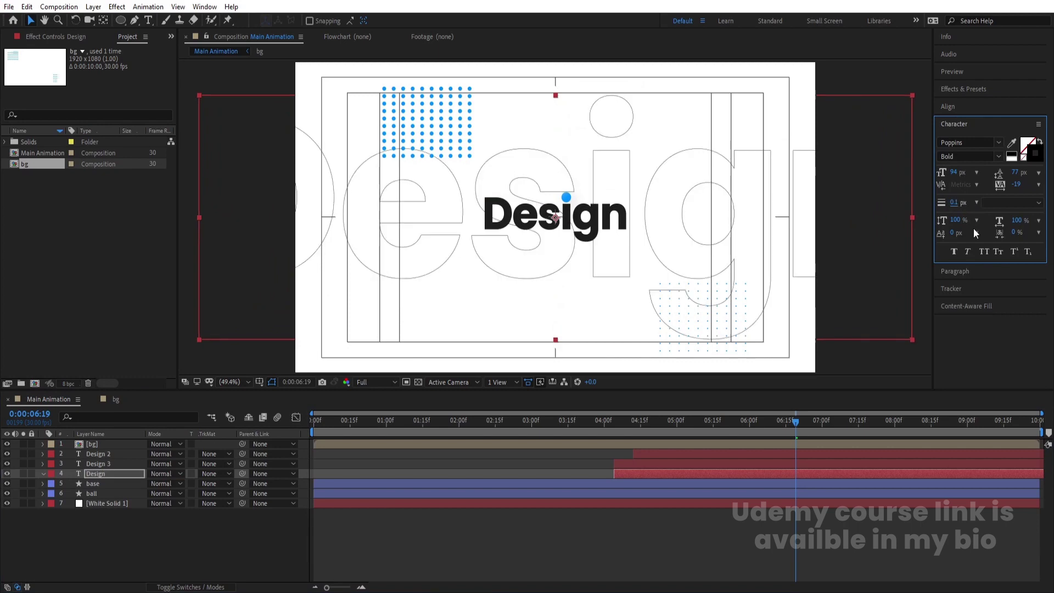
pyautogui.click(315, 420)
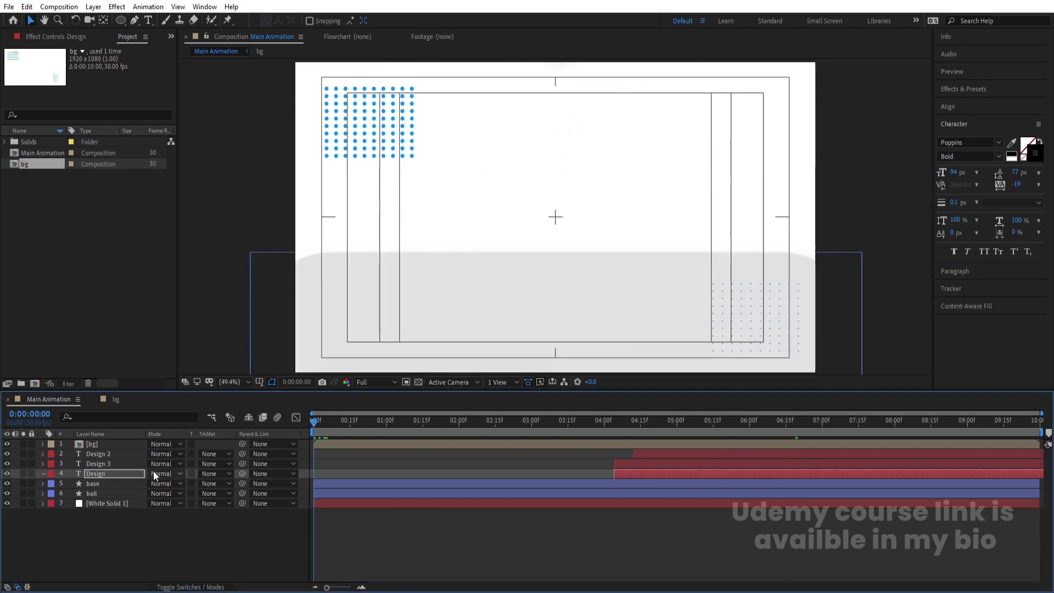
pyautogui.press('[')
pyautogui.press('space')
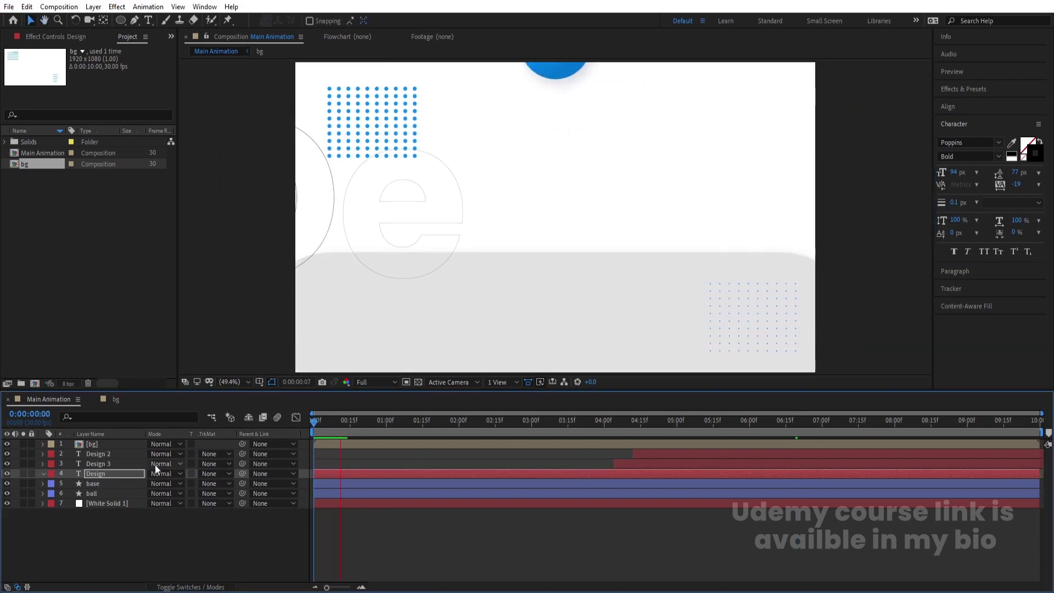
pyautogui.press('space')
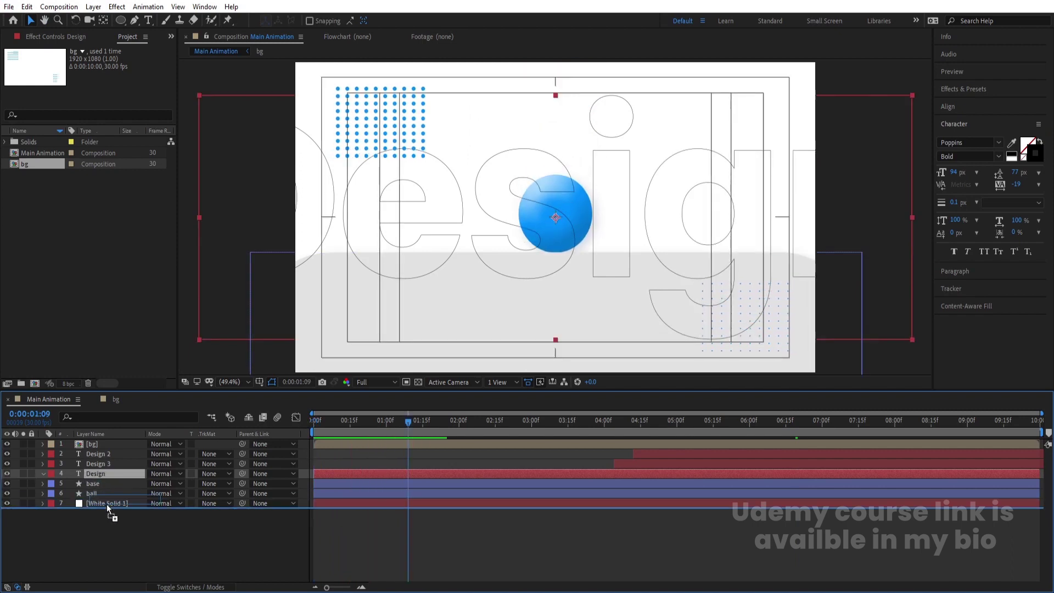
# Step: Place the enlarged Design layer directly above White Solid 1 and reduce its Opacity to 39%
pyautogui.moveTo(107, 504); pyautogui.dragTo(106, 499)
pyautogui.press('t')
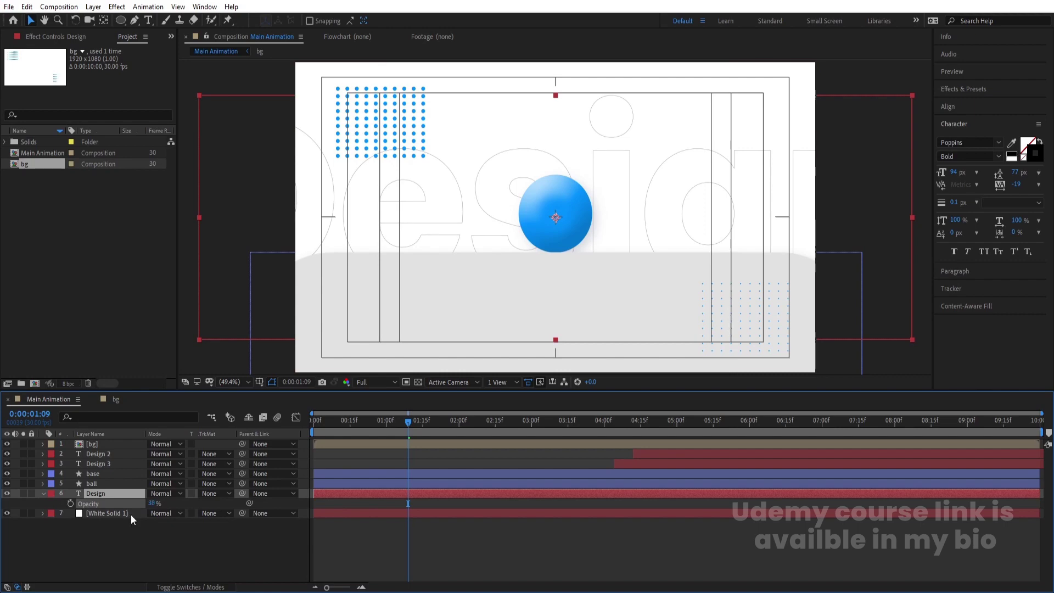
# Step: Animate the outlined Design layer's Position from 1203.0, 540.0 at 0:00:00:00 to about 495, 540 at 0:00:06:20
pyautogui.press('Home')
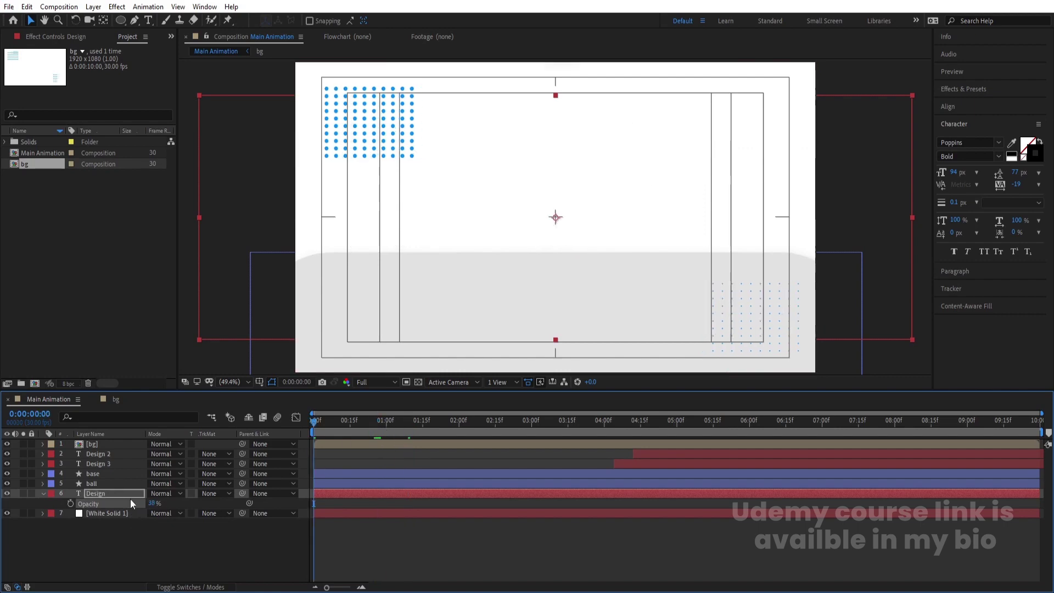
pyautogui.moveTo(148, 505); pyautogui.dragTo(223, 497)
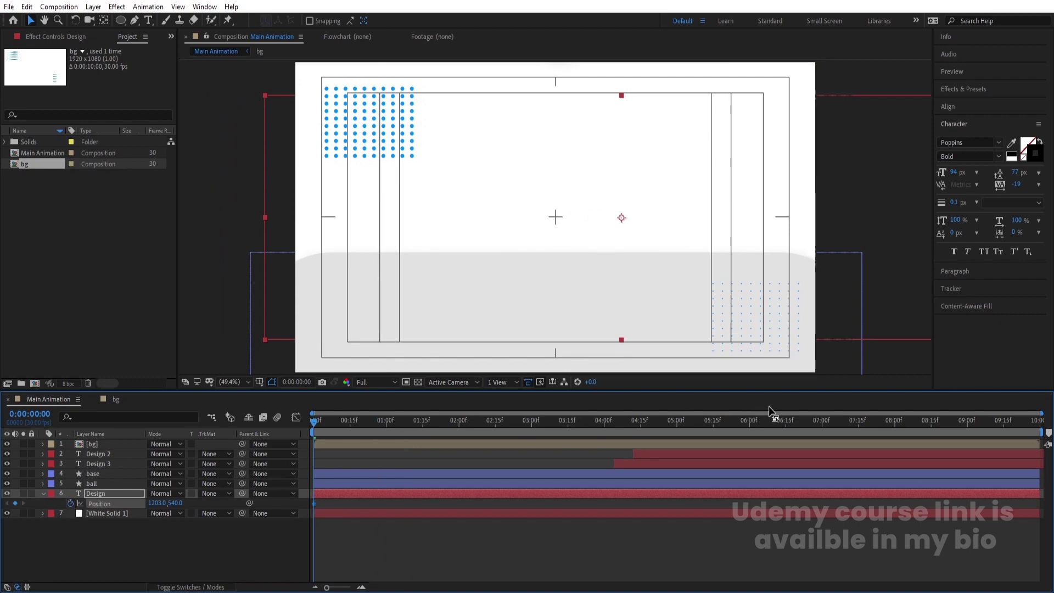
pyautogui.press('space')
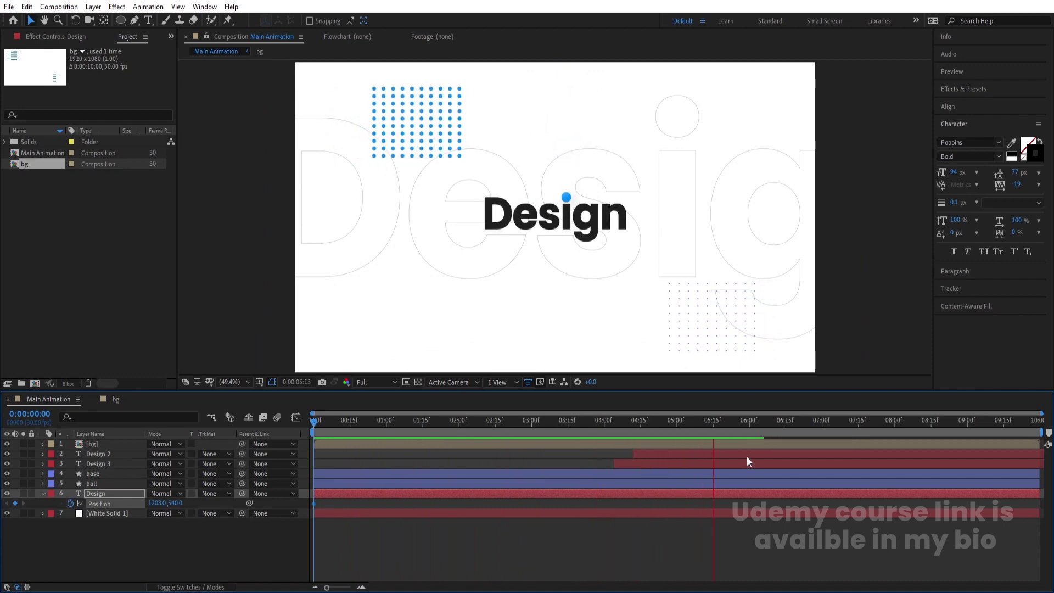
pyautogui.press('space')
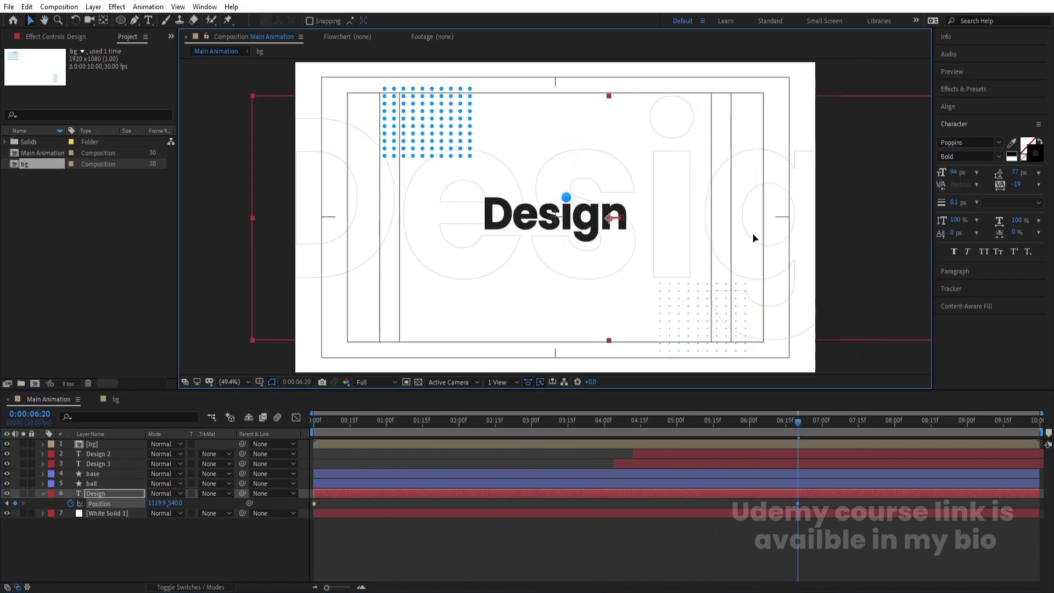
pyautogui.moveTo(754, 237); pyautogui.dragTo(584, 236)
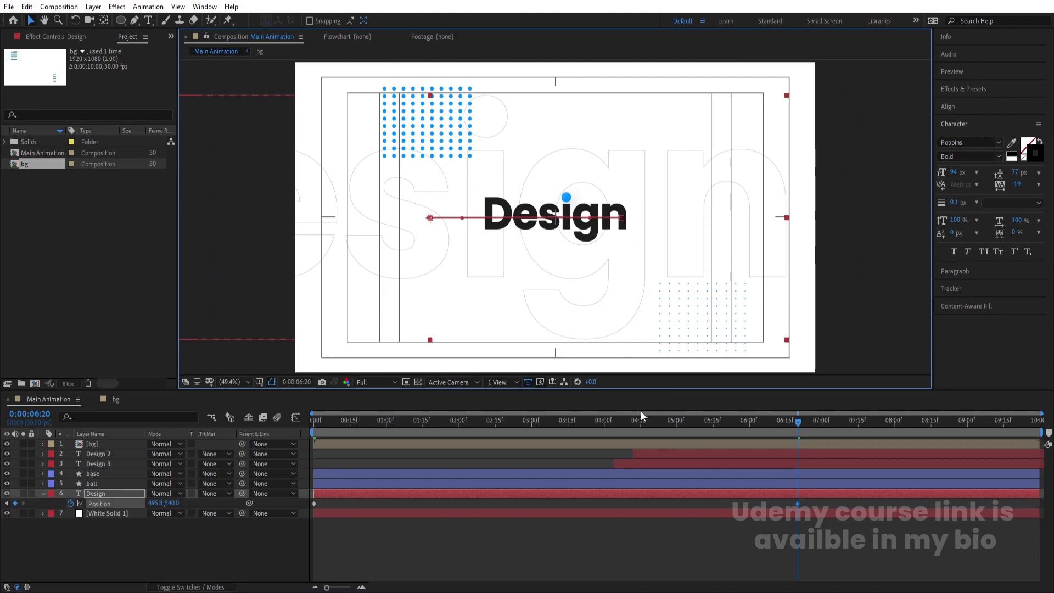
# Step: Set the outlined Design layer's starting Position to 1393.0, 540.0 and move its second keyframe to about 0:00:08:24
pyautogui.press('Home')
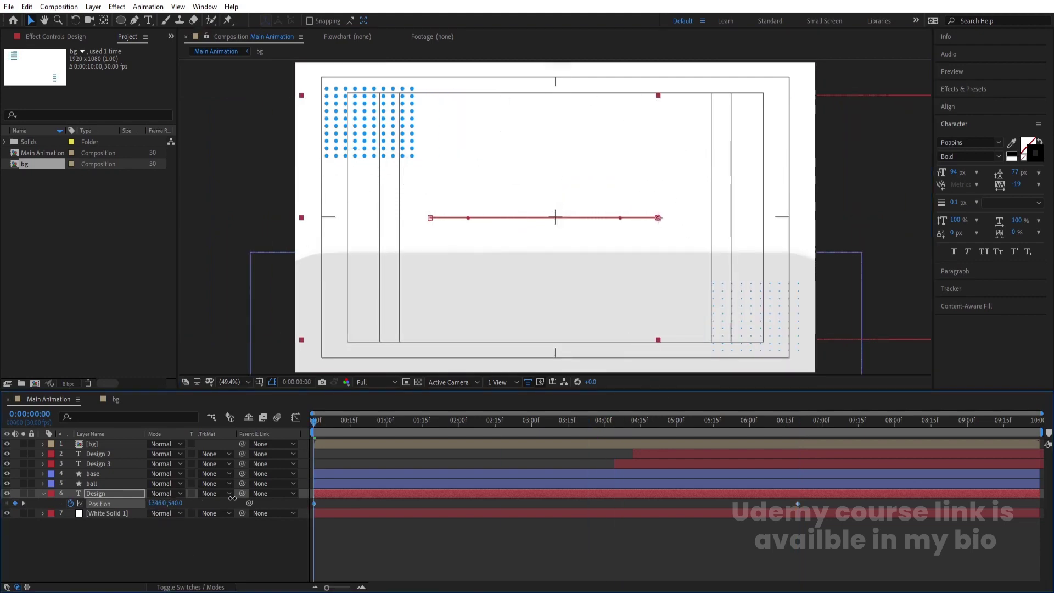
pyautogui.press('space')
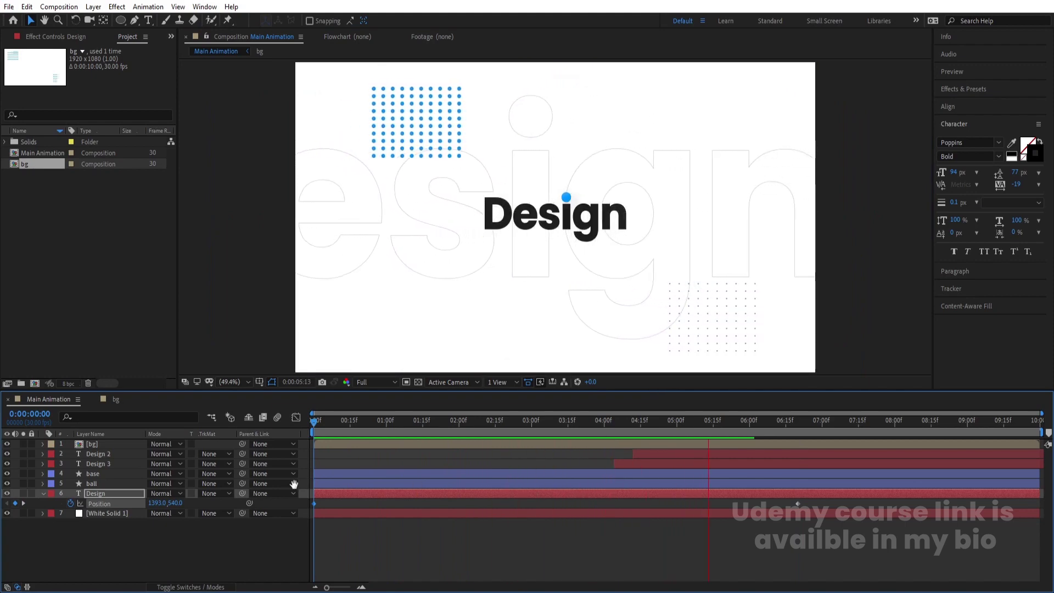
pyautogui.press('space')
pyautogui.moveTo(798, 503); pyautogui.dragTo(953, 503)
# Step: Add a new null object to Main Animation
pyautogui.click(169, 540)
pyautogui.rightClick(169, 538)
pyautogui.moveTo(206, 409)
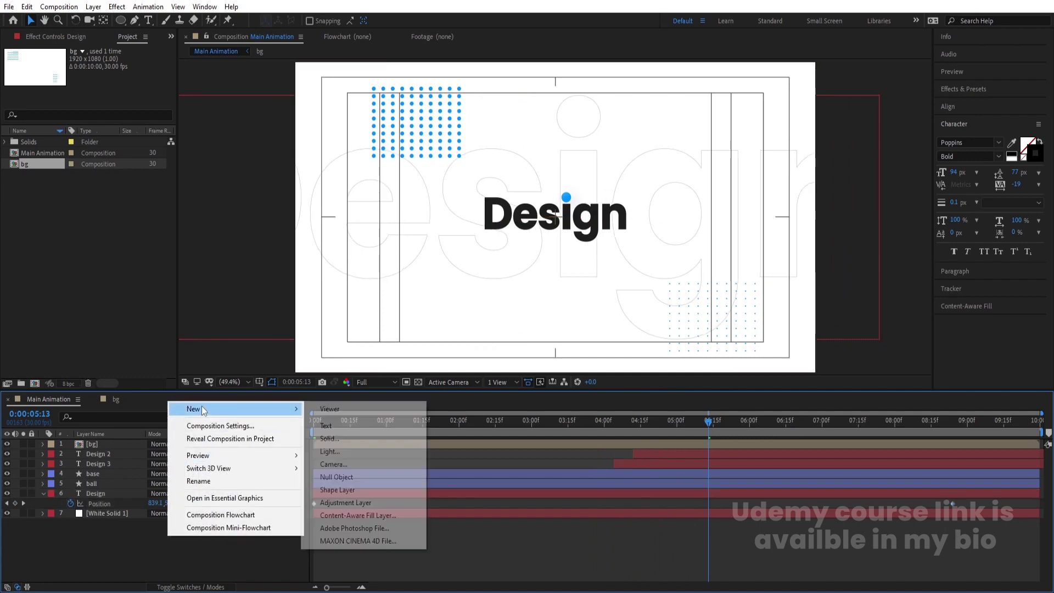
pyautogui.click(336, 477)
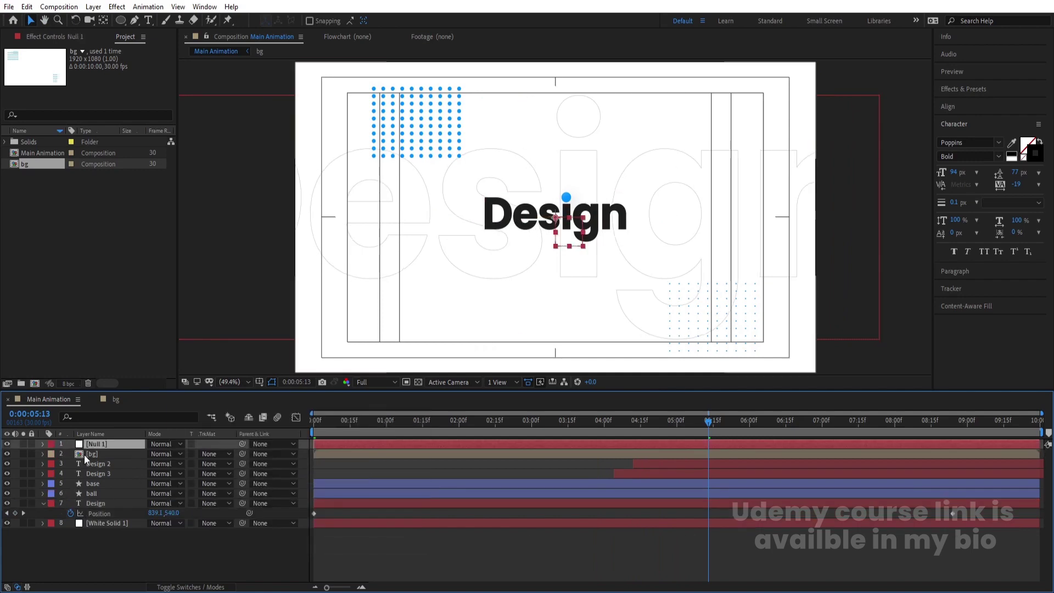
# Step: At 0:00:00:00, parent every layer from bg through the outlined Design to Null 1, leaving out White Solid 1, and select the null
pyautogui.press('Home')
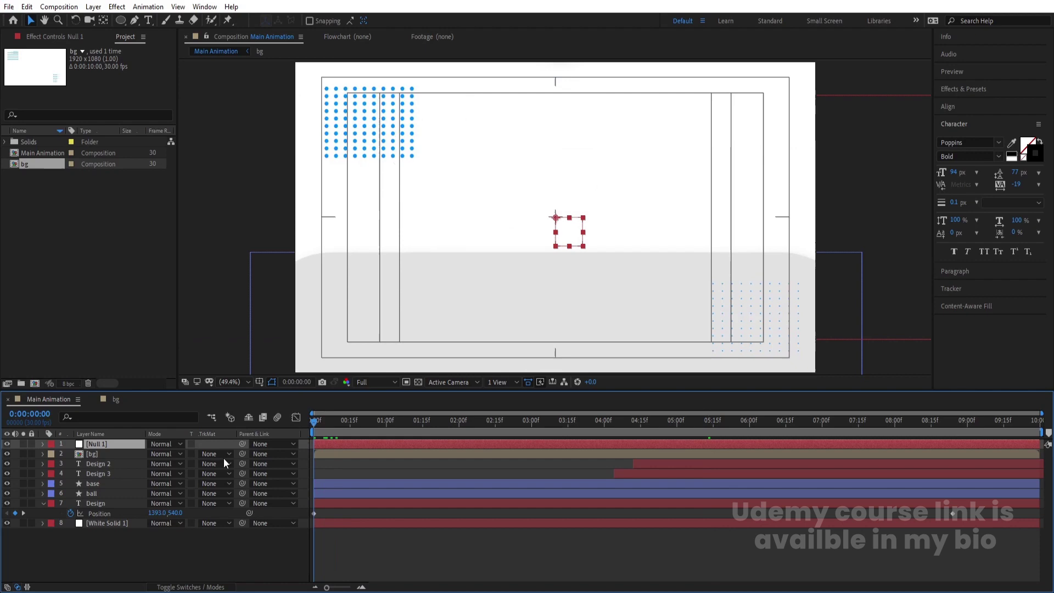
pyautogui.click(112, 454)
pyautogui.keyDown('shift'); pyautogui.click(93, 500); pyautogui.keyUp('shift')
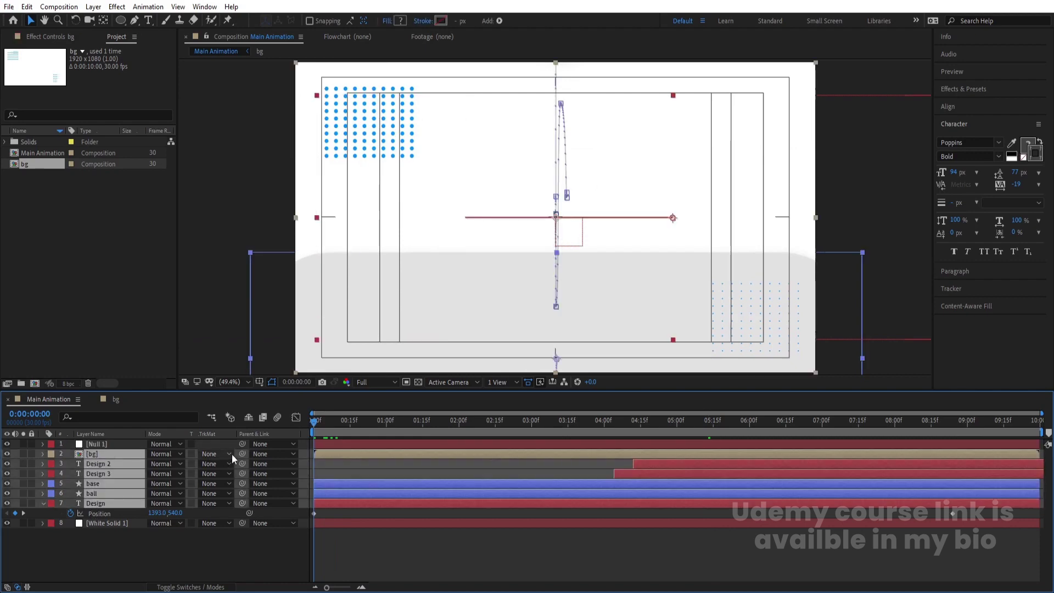
pyautogui.moveTo(131, 446); pyautogui.dragTo(130, 446)
pyautogui.click(131, 447)
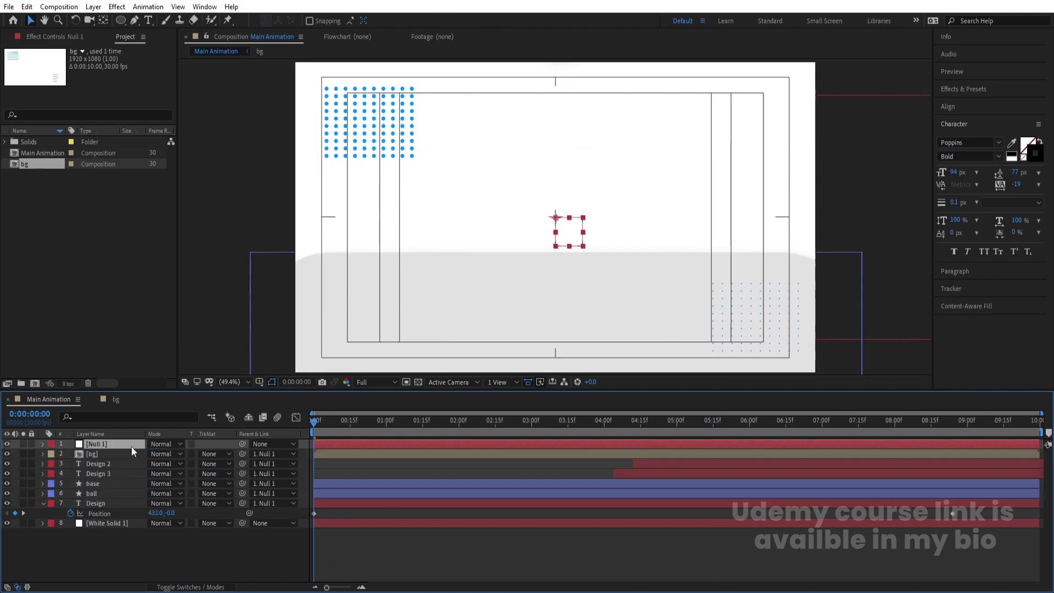
# Step: Animate Null 1's Scale from 105% at 0:00:00:00 to 90% at 0:00:06:28
pyautogui.press('s')
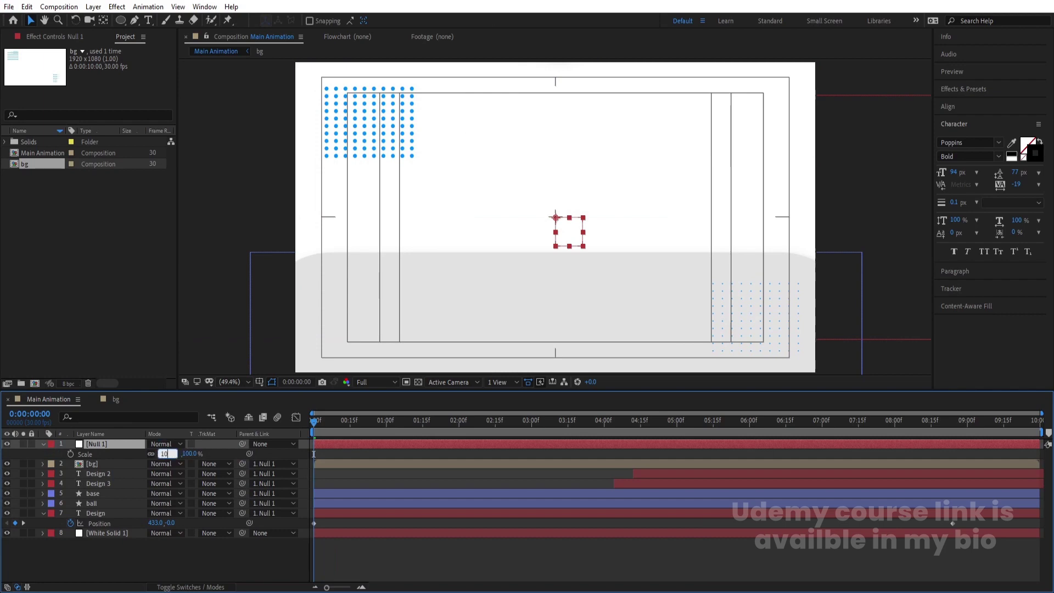
pyautogui.click(77, 455)
pyautogui.press('space')
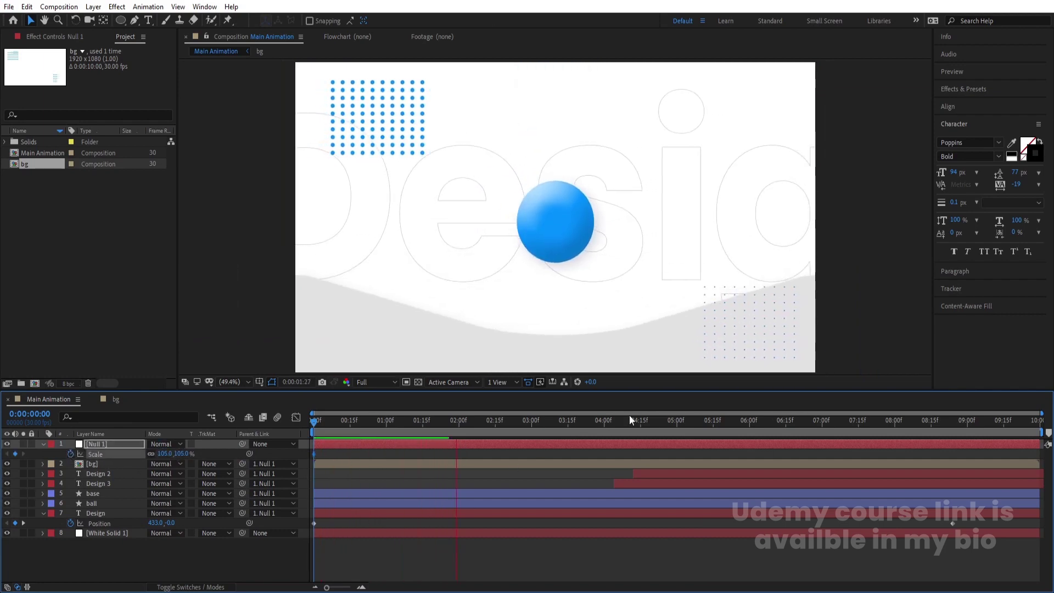
pyautogui.moveTo(748, 419); pyautogui.dragTo(817, 422)
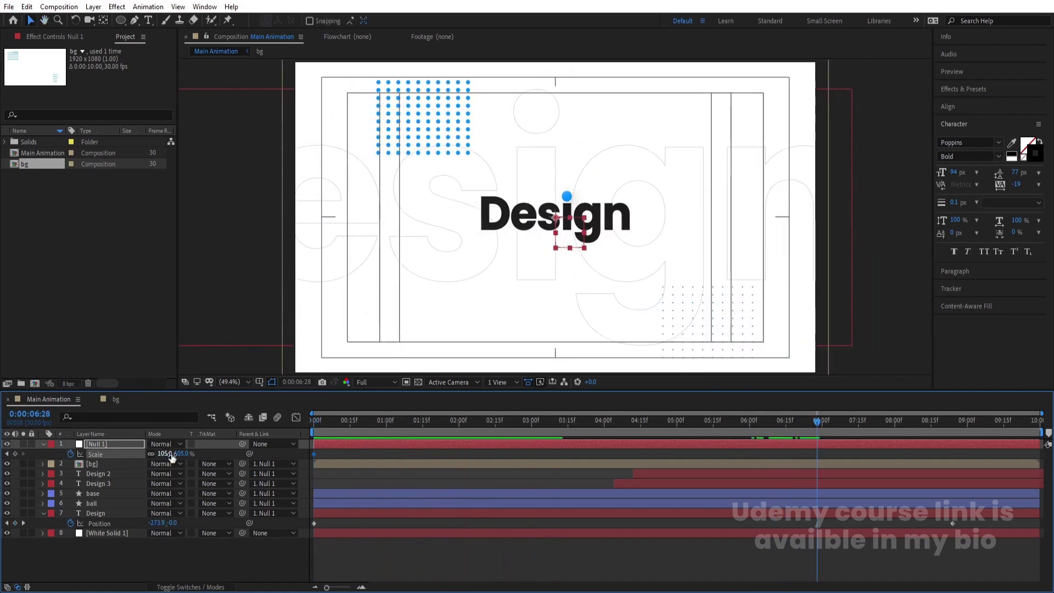
pyautogui.write('5')
pyautogui.press('Return')
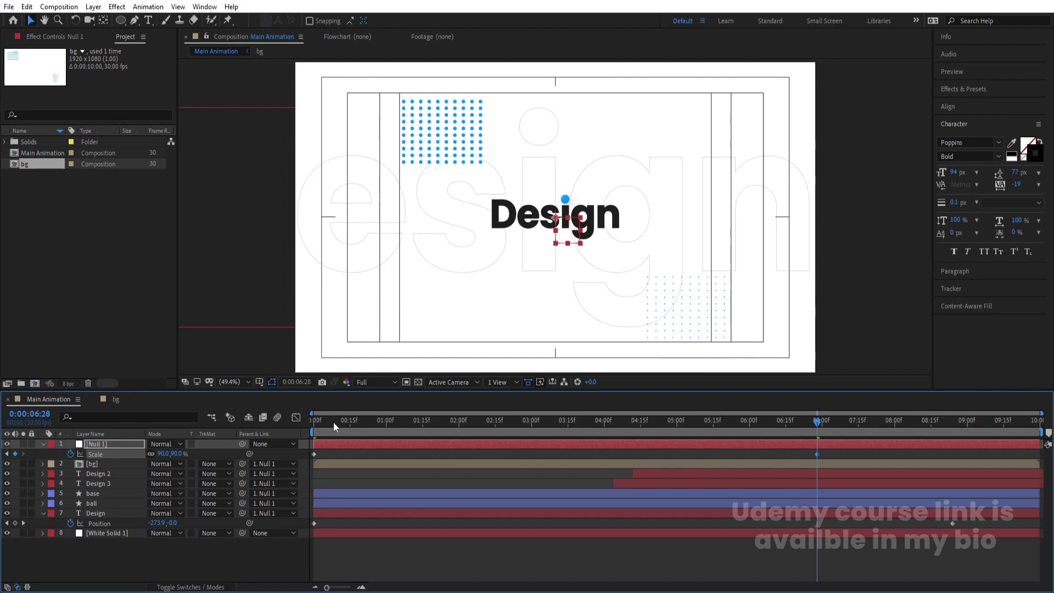
# Step: Preview the animation from the start, end the work area at 0:00:06:28, and play that range
pyautogui.moveTo(334, 421); pyautogui.dragTo(255, 421)
pyautogui.press('space')
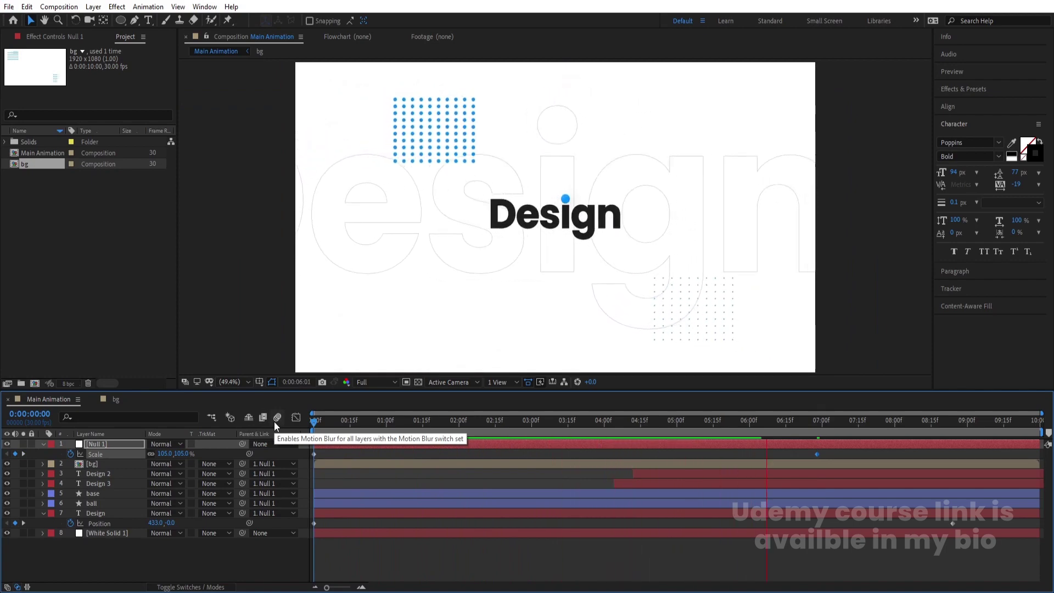
pyautogui.press('space')
pyautogui.press('pageup')
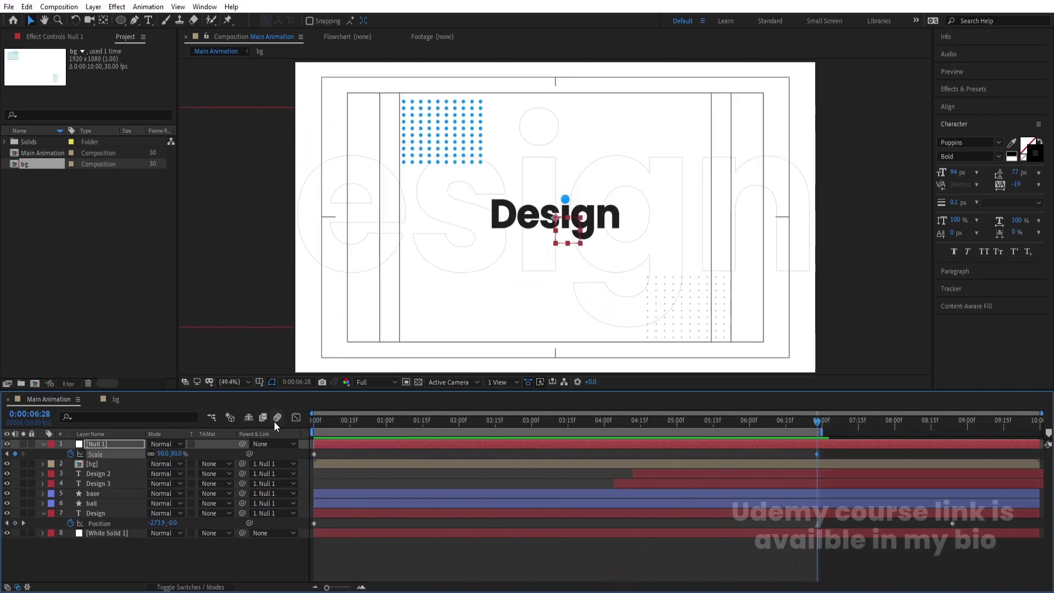
pyautogui.press('space')
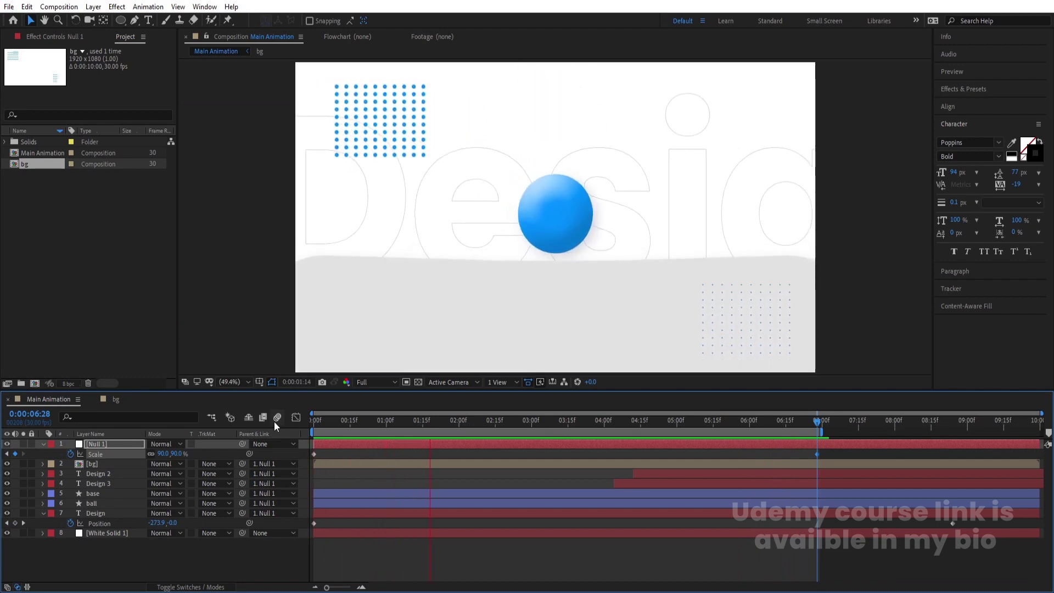